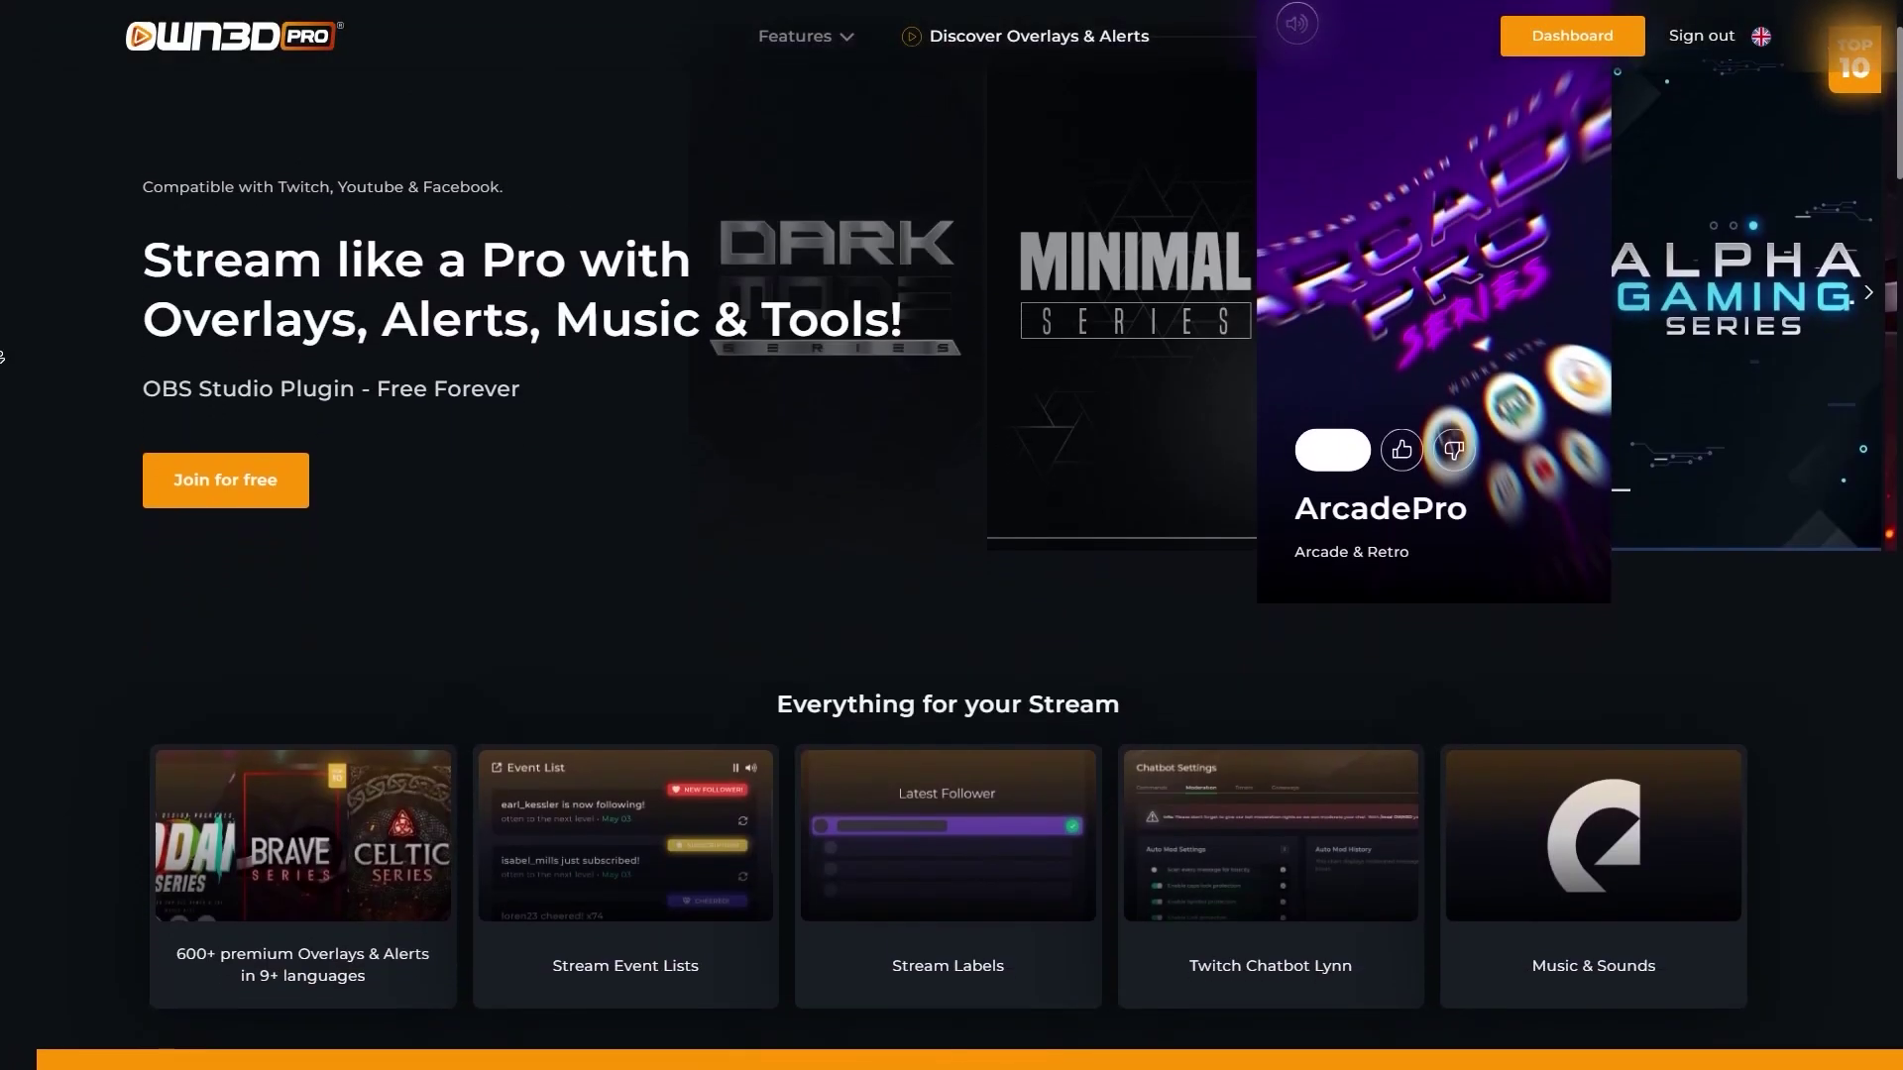
- Scroll down the OWN3D Pro homepage through the Overlay & Alert Installer and Twitch Chatbot features
scroll(2, 356, "down", 3)
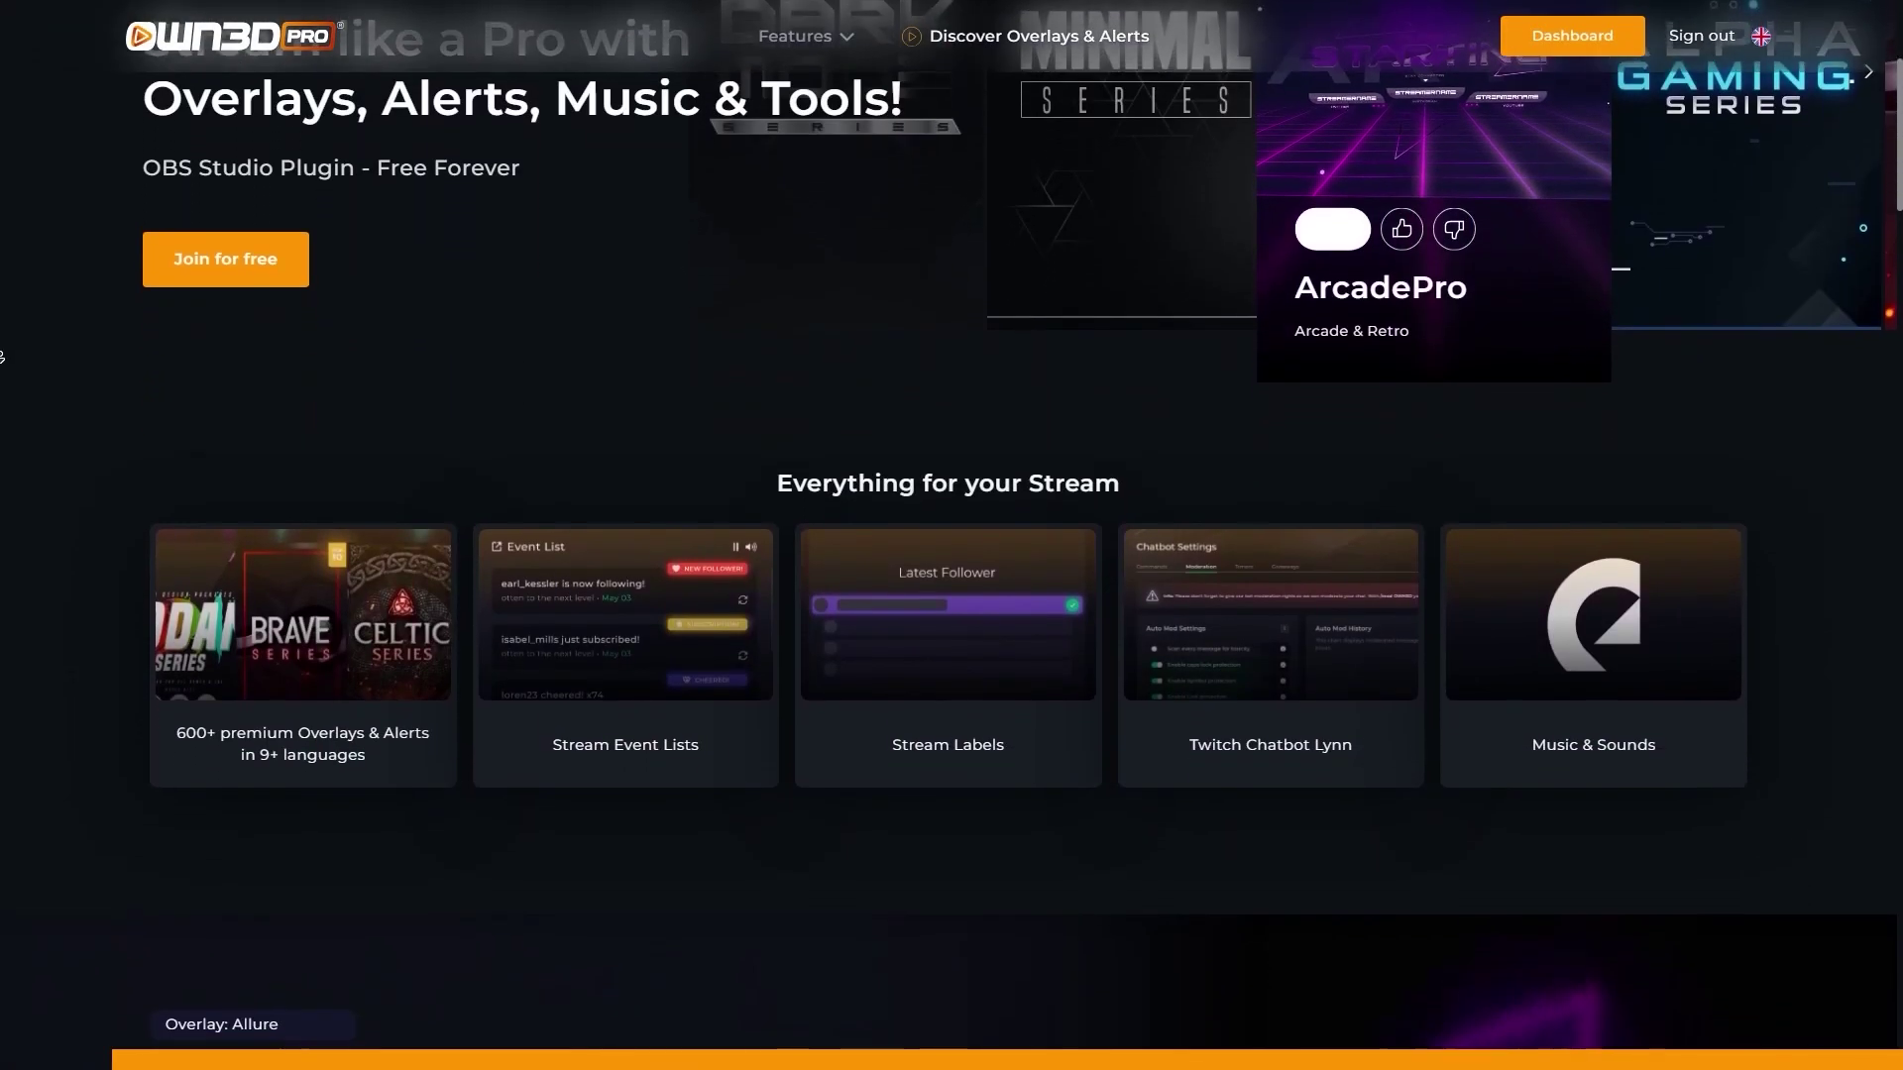
scroll(2, 357, "down", 3)
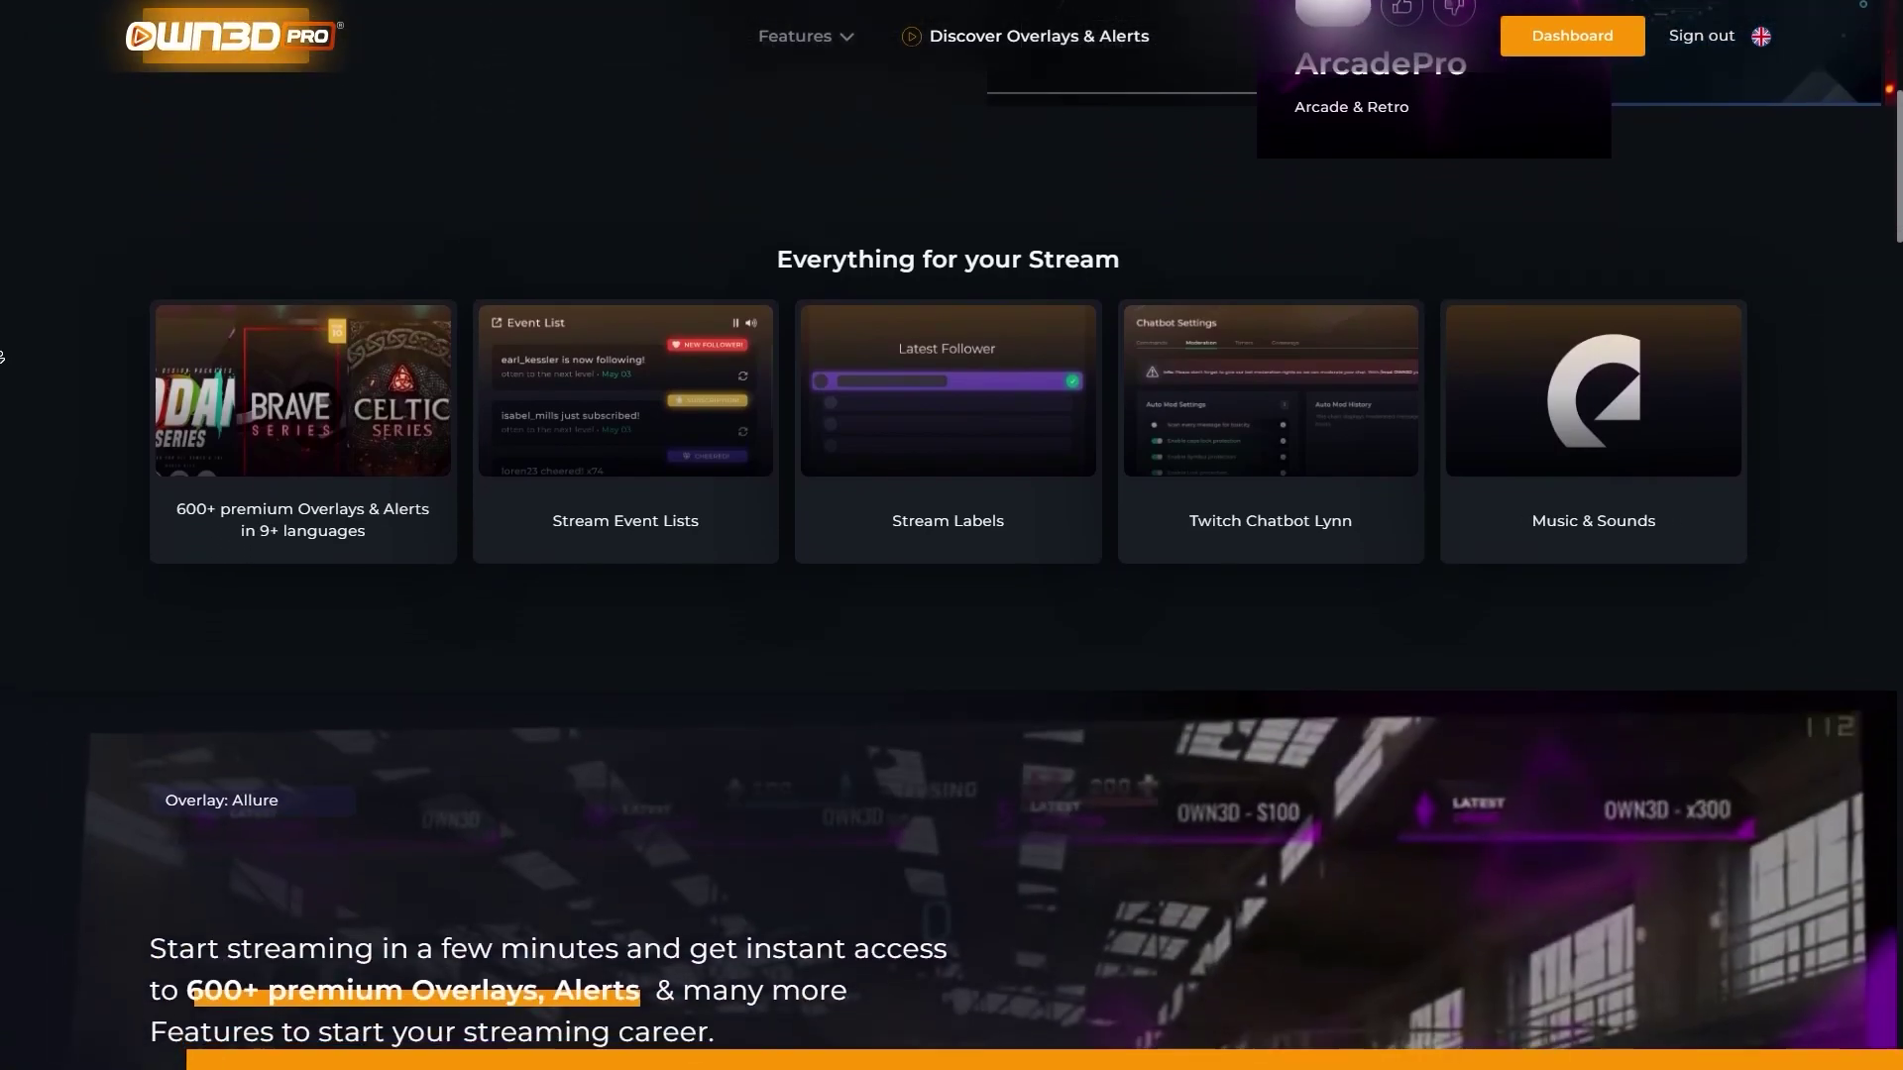
scroll(2, 357, "down", 10)
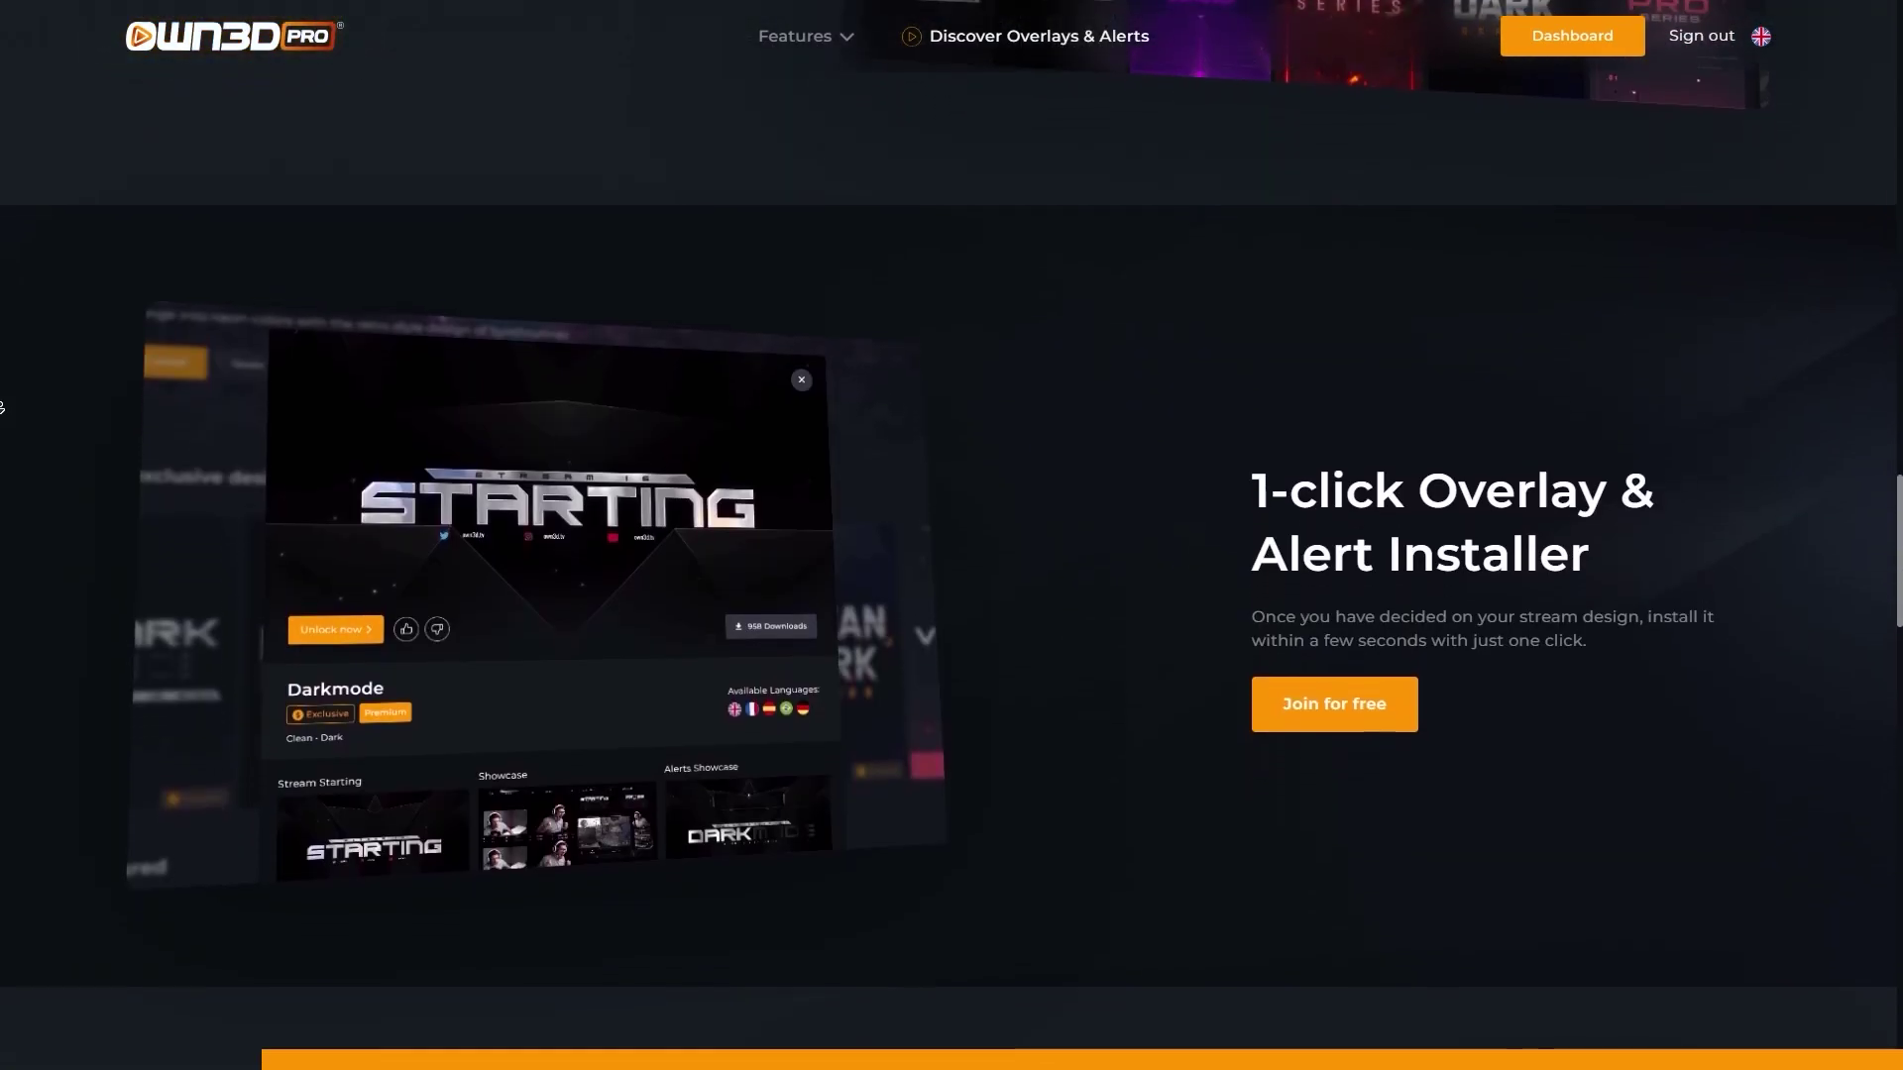
scroll(1, 406, "down", 8)
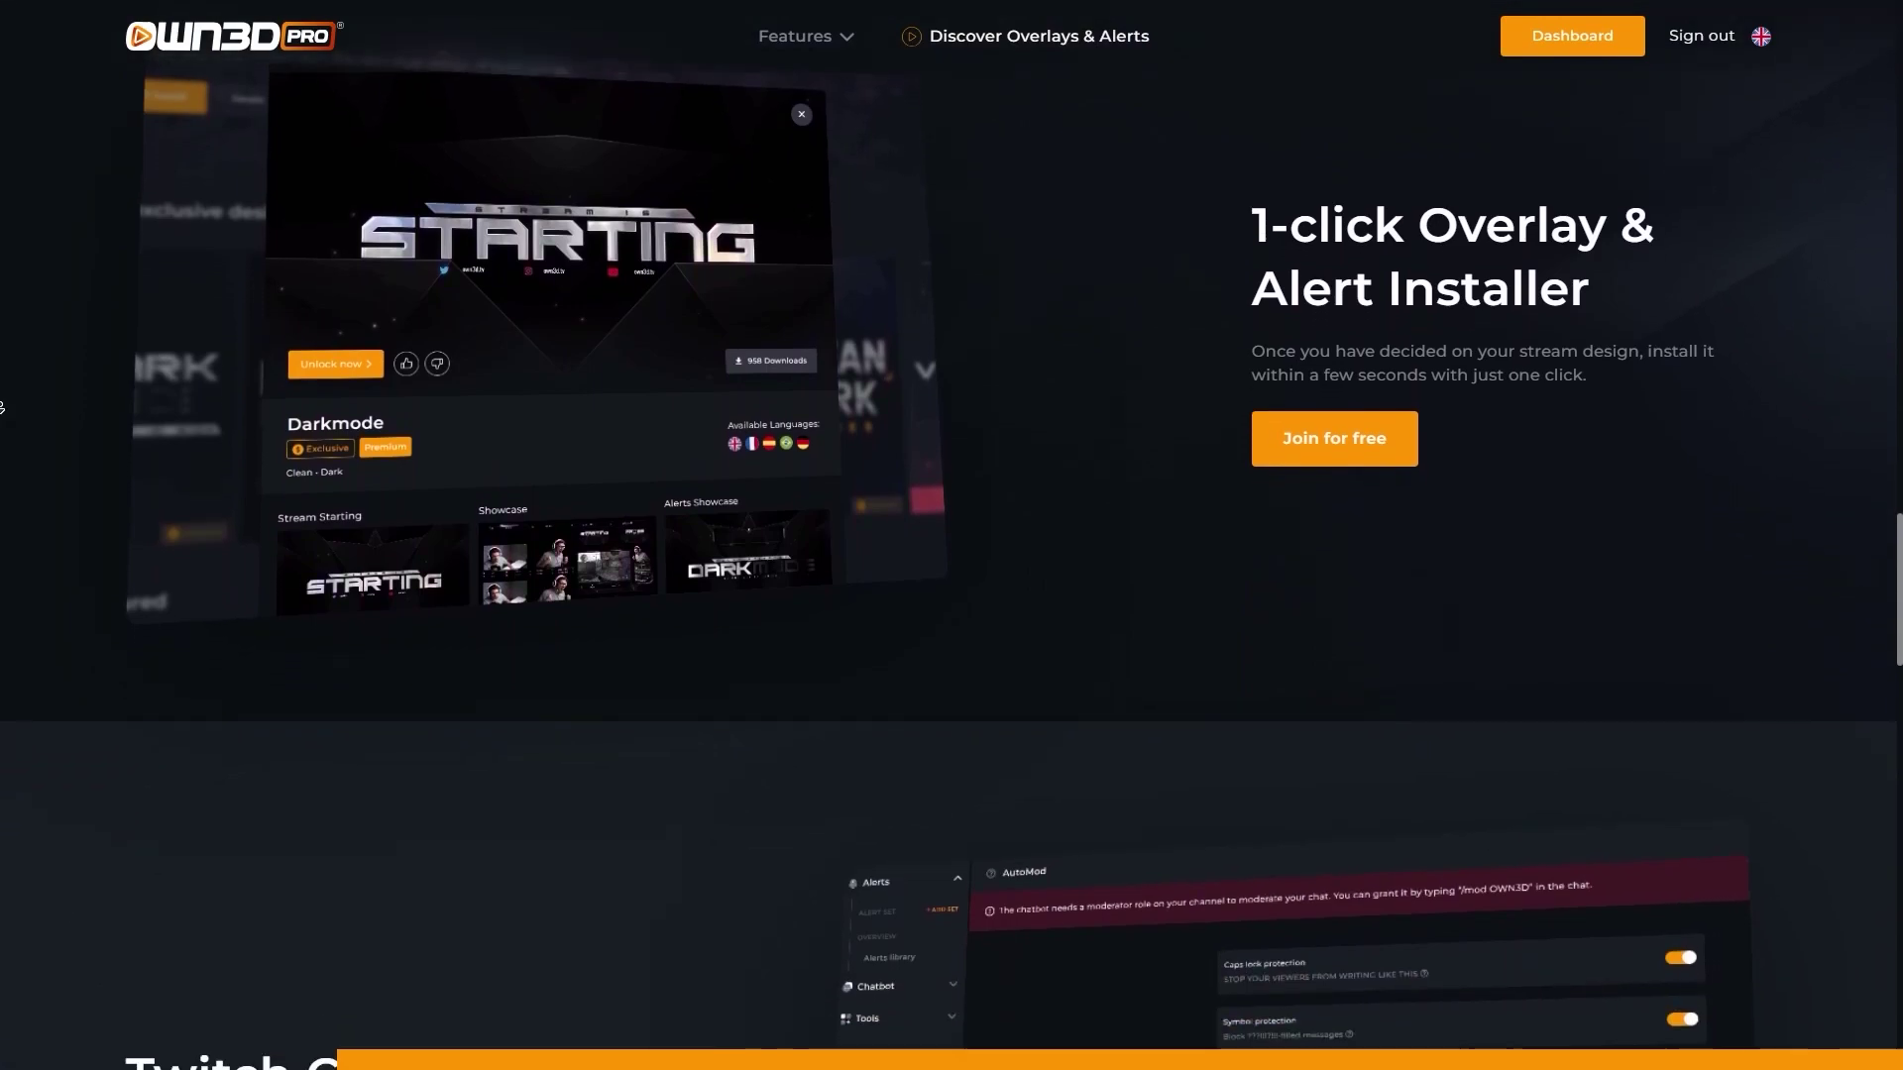
scroll(2, 397, "down", 2)
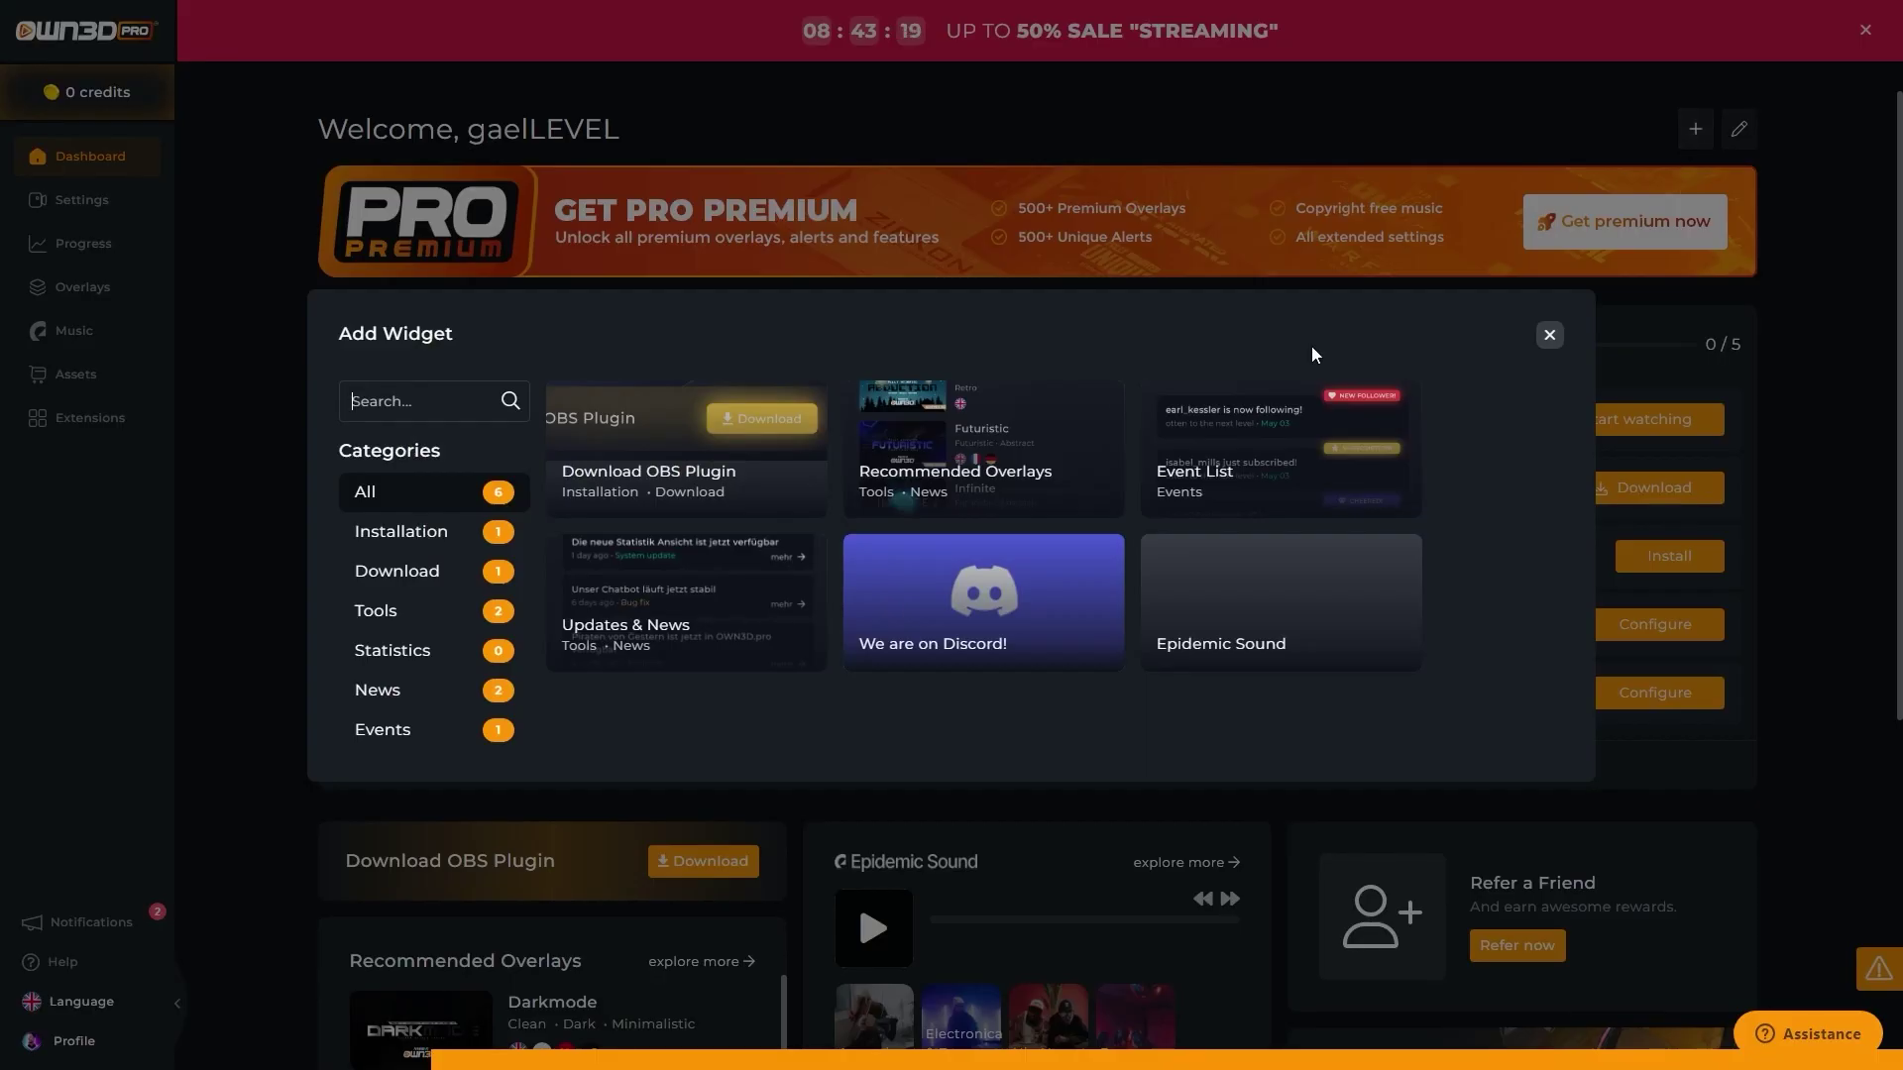
- Look through the Goal bars, Countdown and Donation page tools in the OWN3D Pro dashboard
left_click(386, 692)
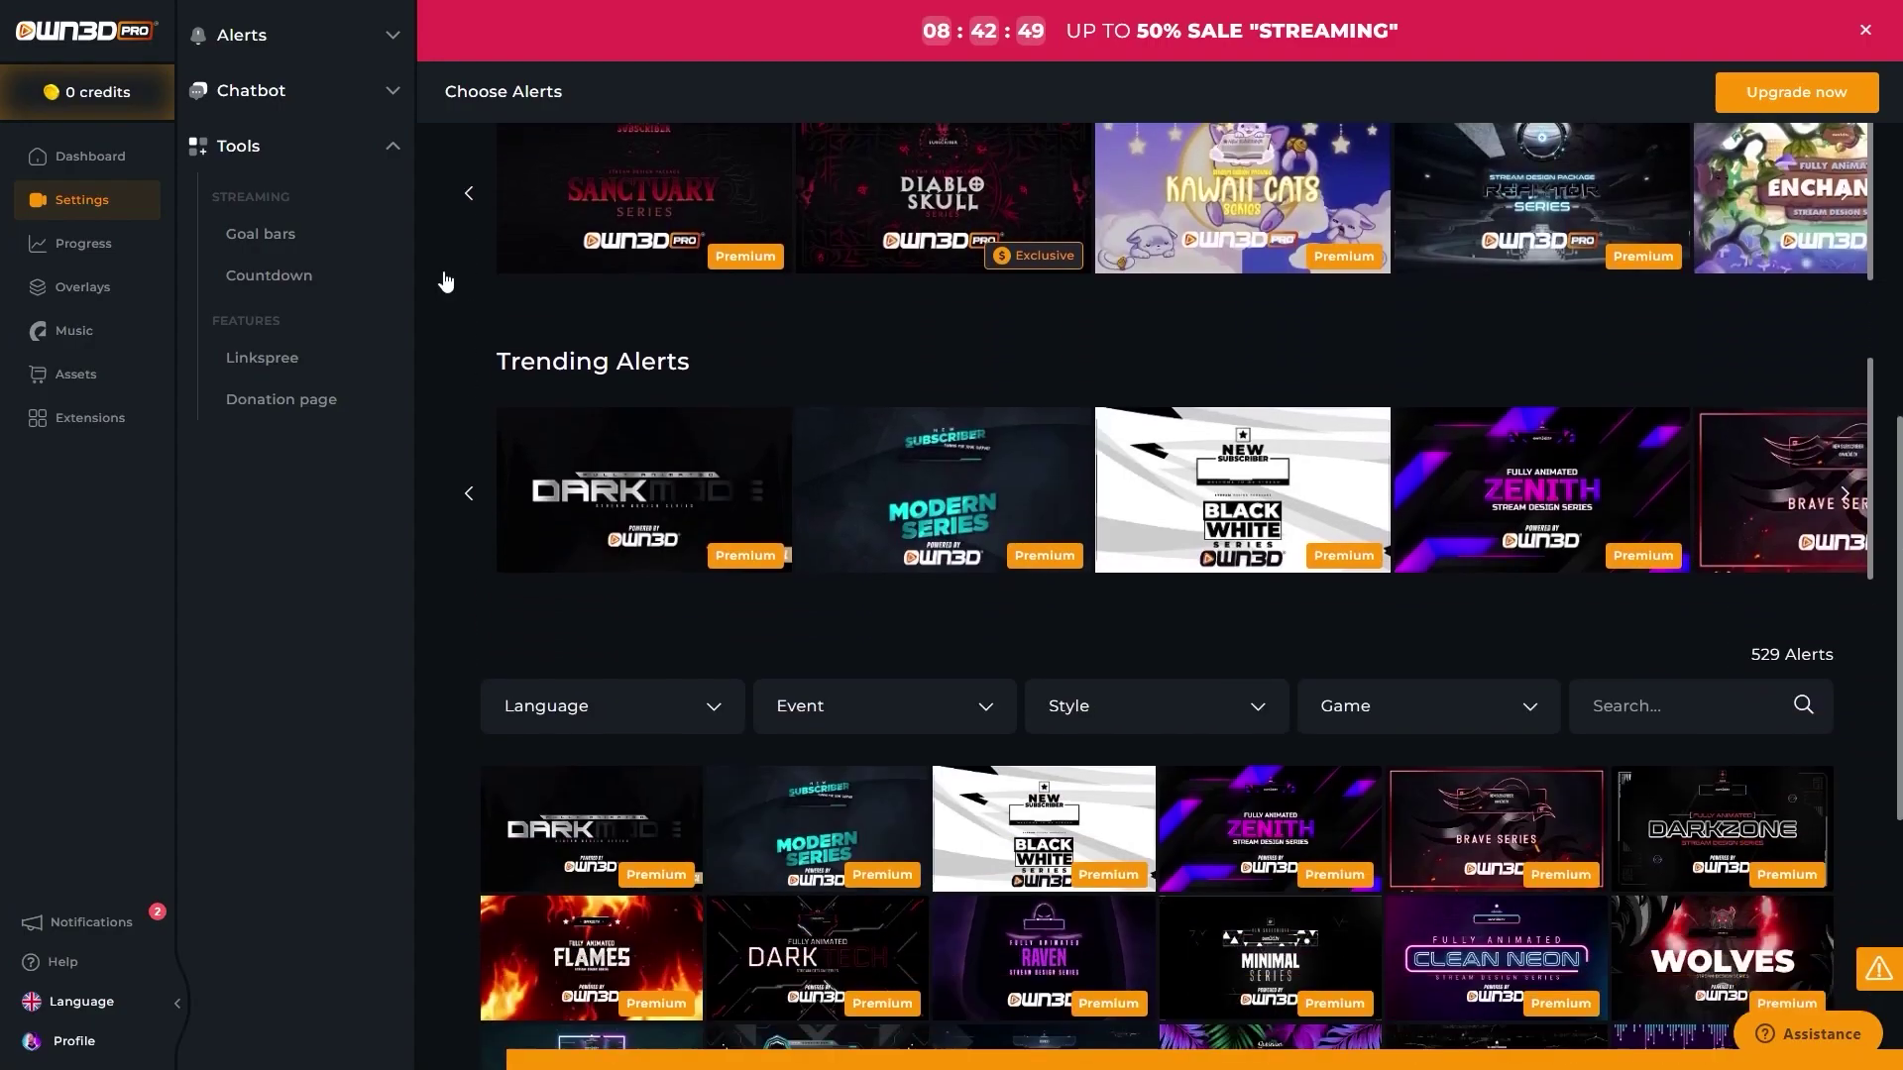
left_click(264, 231)
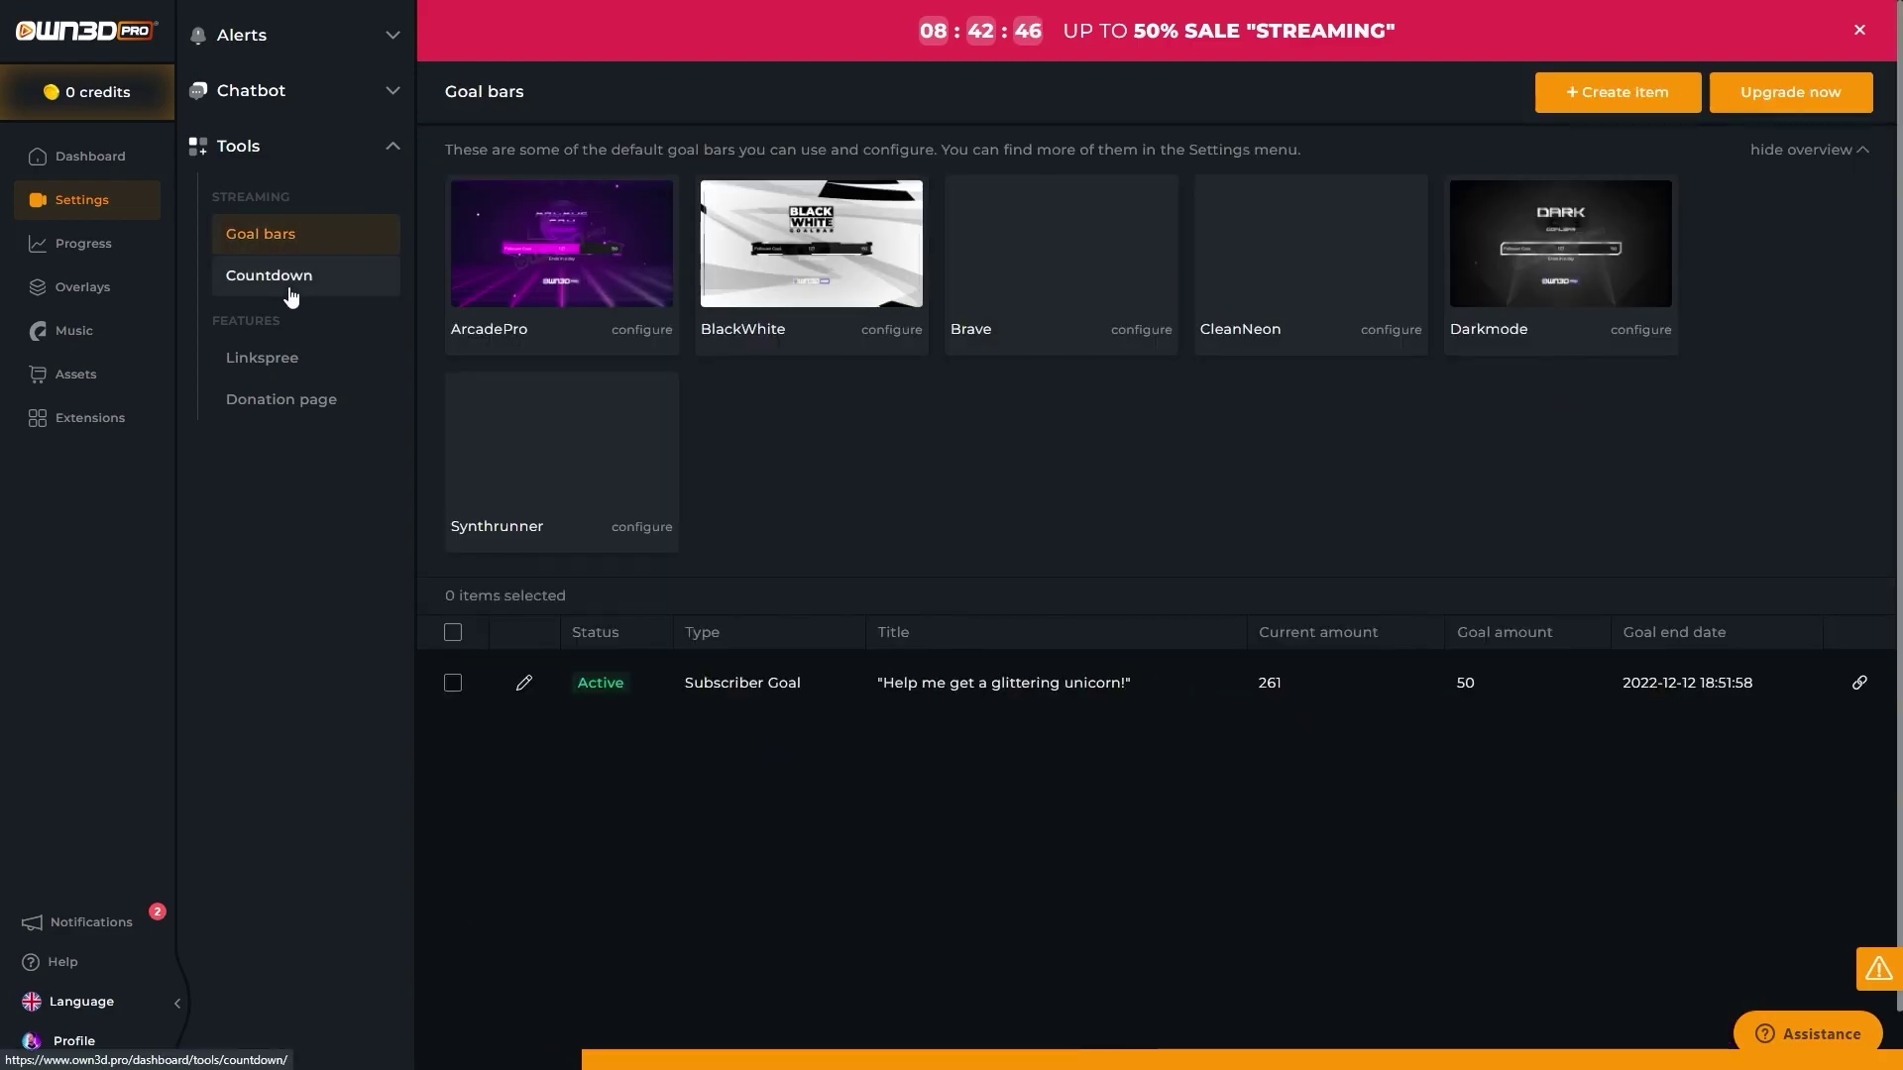
left_click(291, 287)
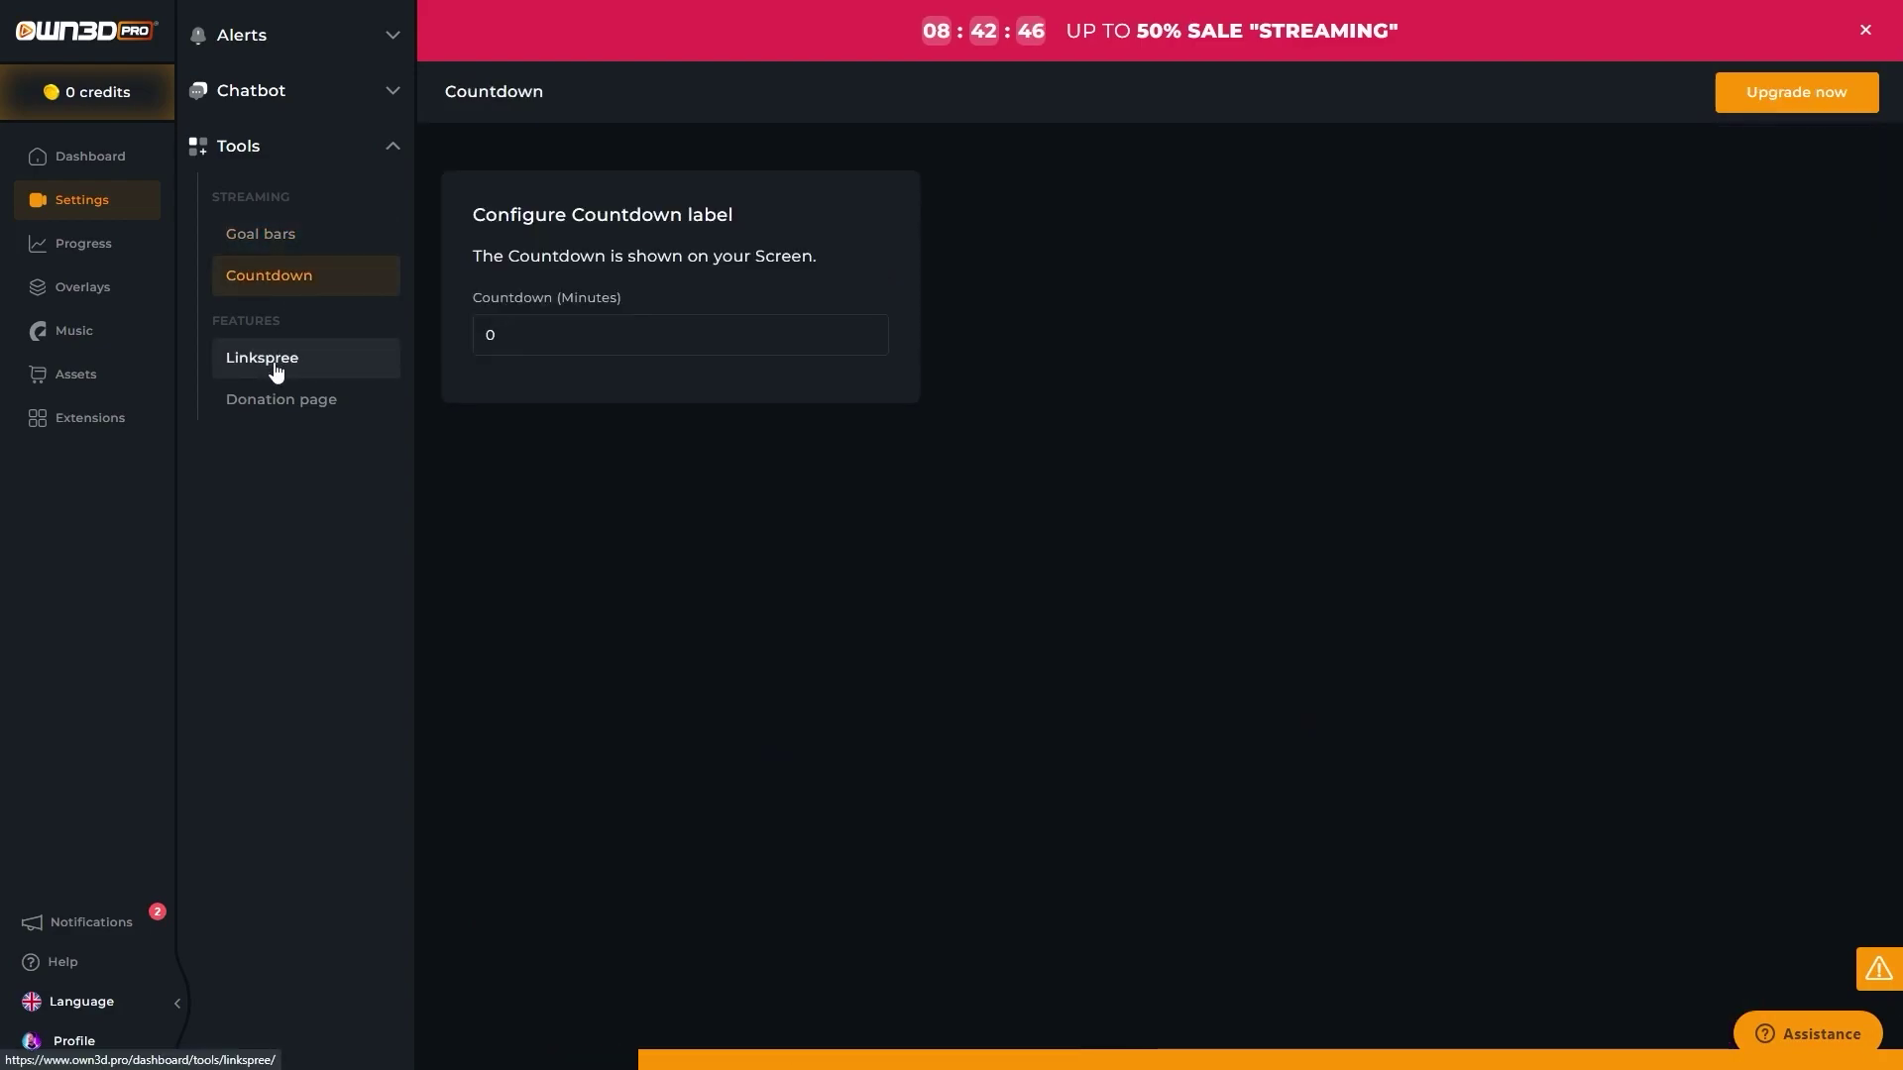
left_click(277, 415)
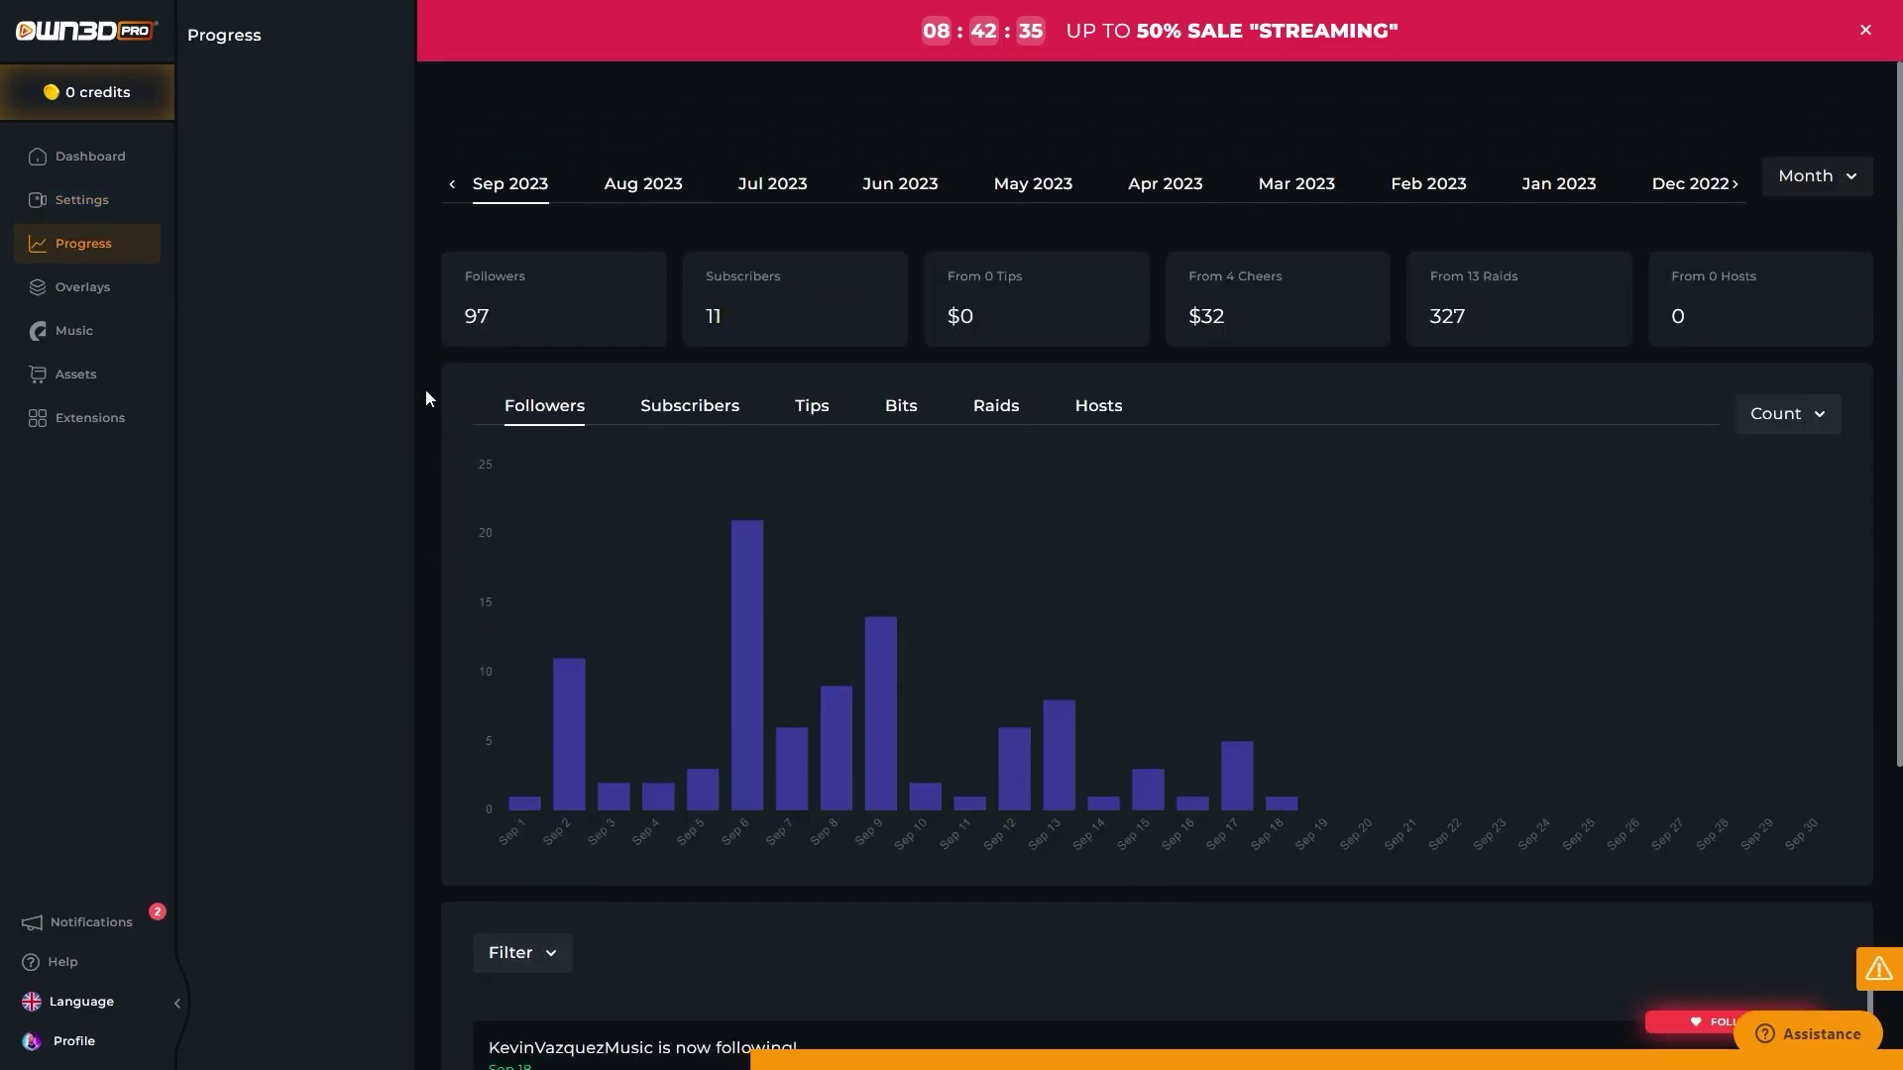
- Open the Visuals & Sound Alerts extension settings and preview the Dragon alert
scroll(426, 390, "down", 4)
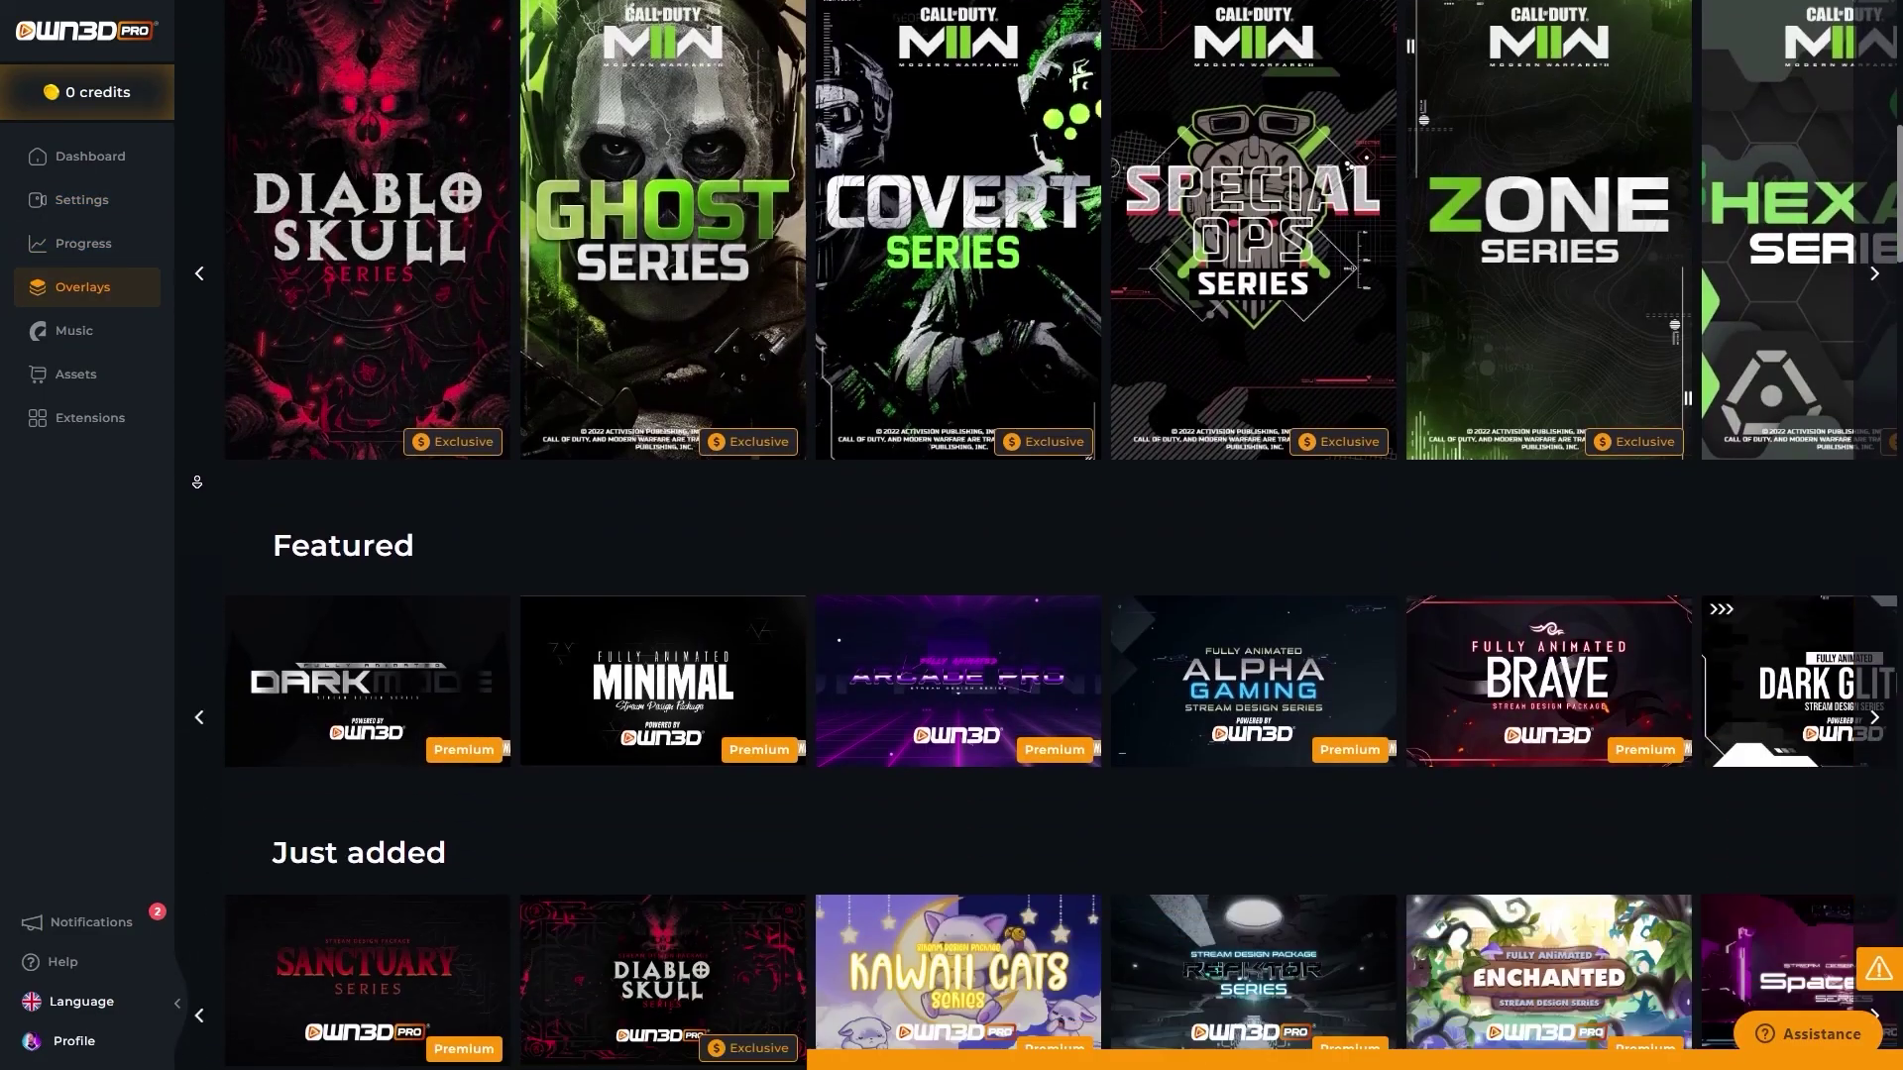
scroll(197, 482, "down", 10)
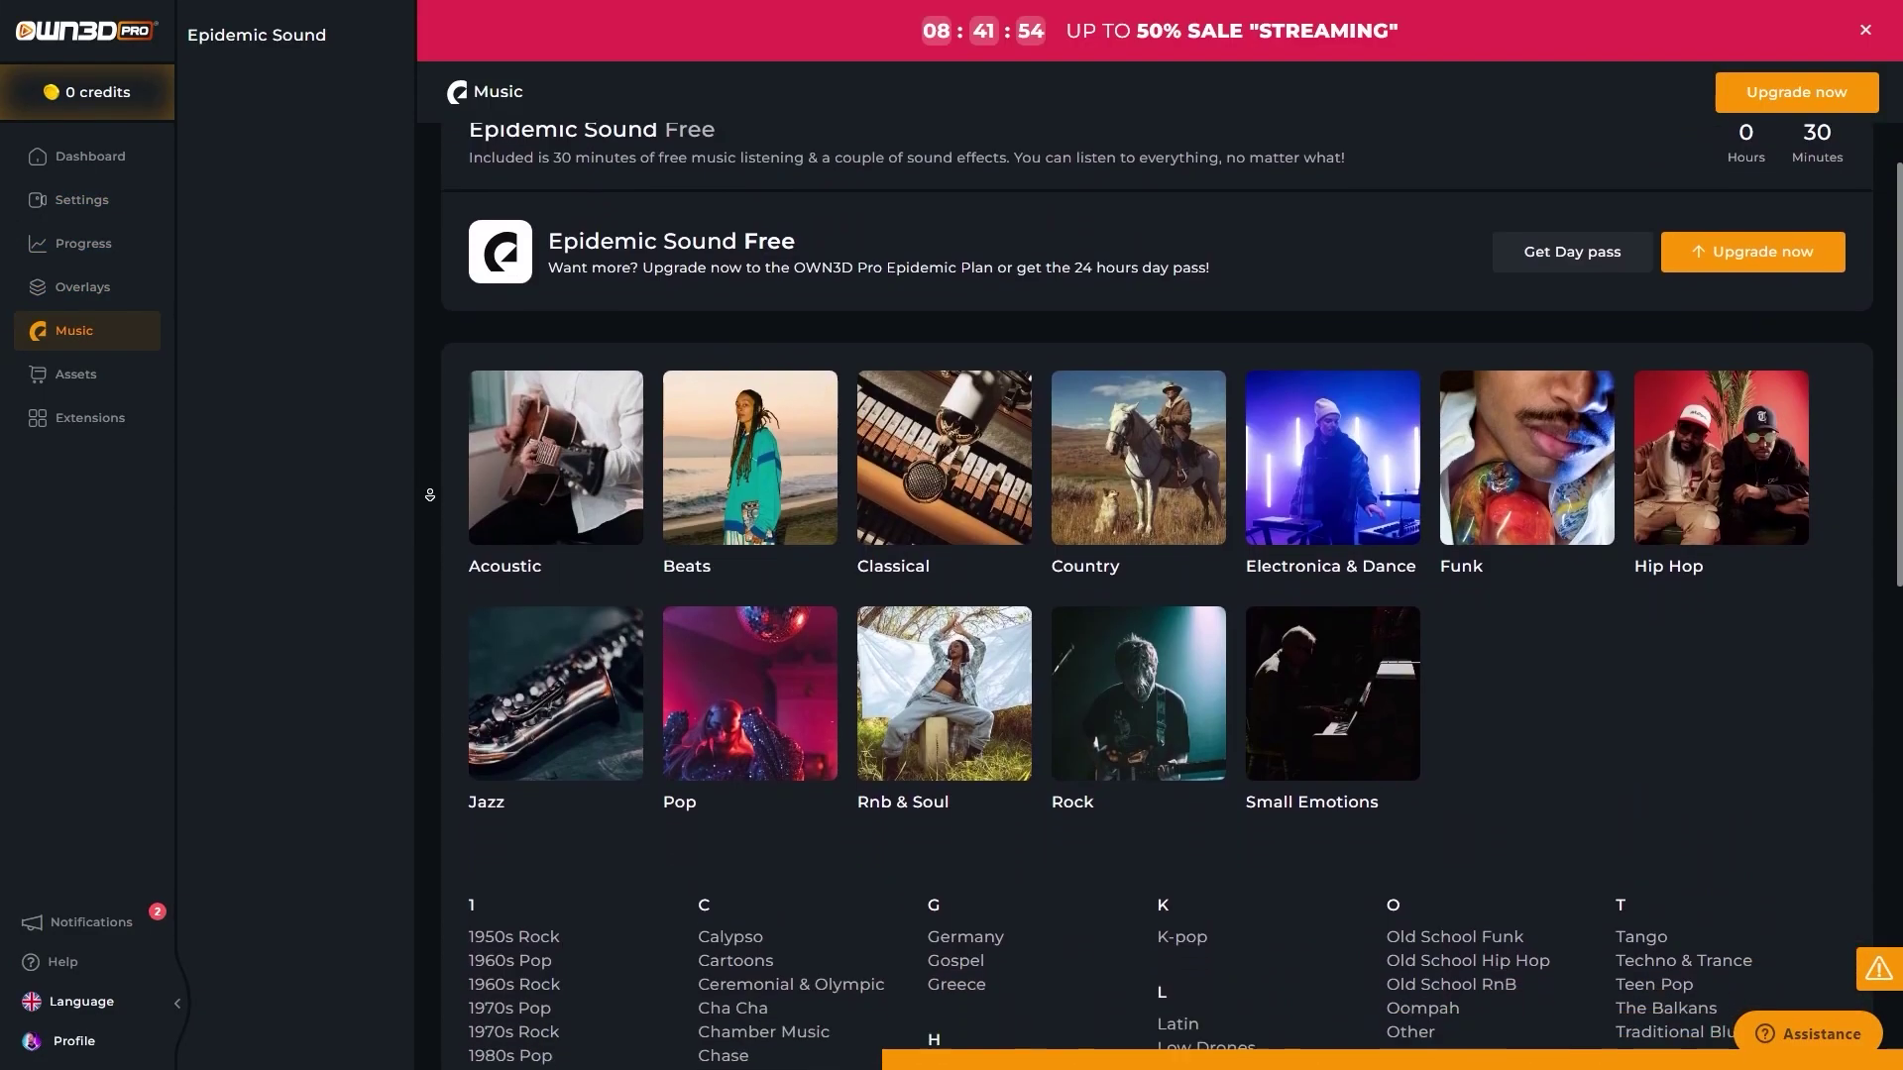
scroll(429, 494, "down", 5)
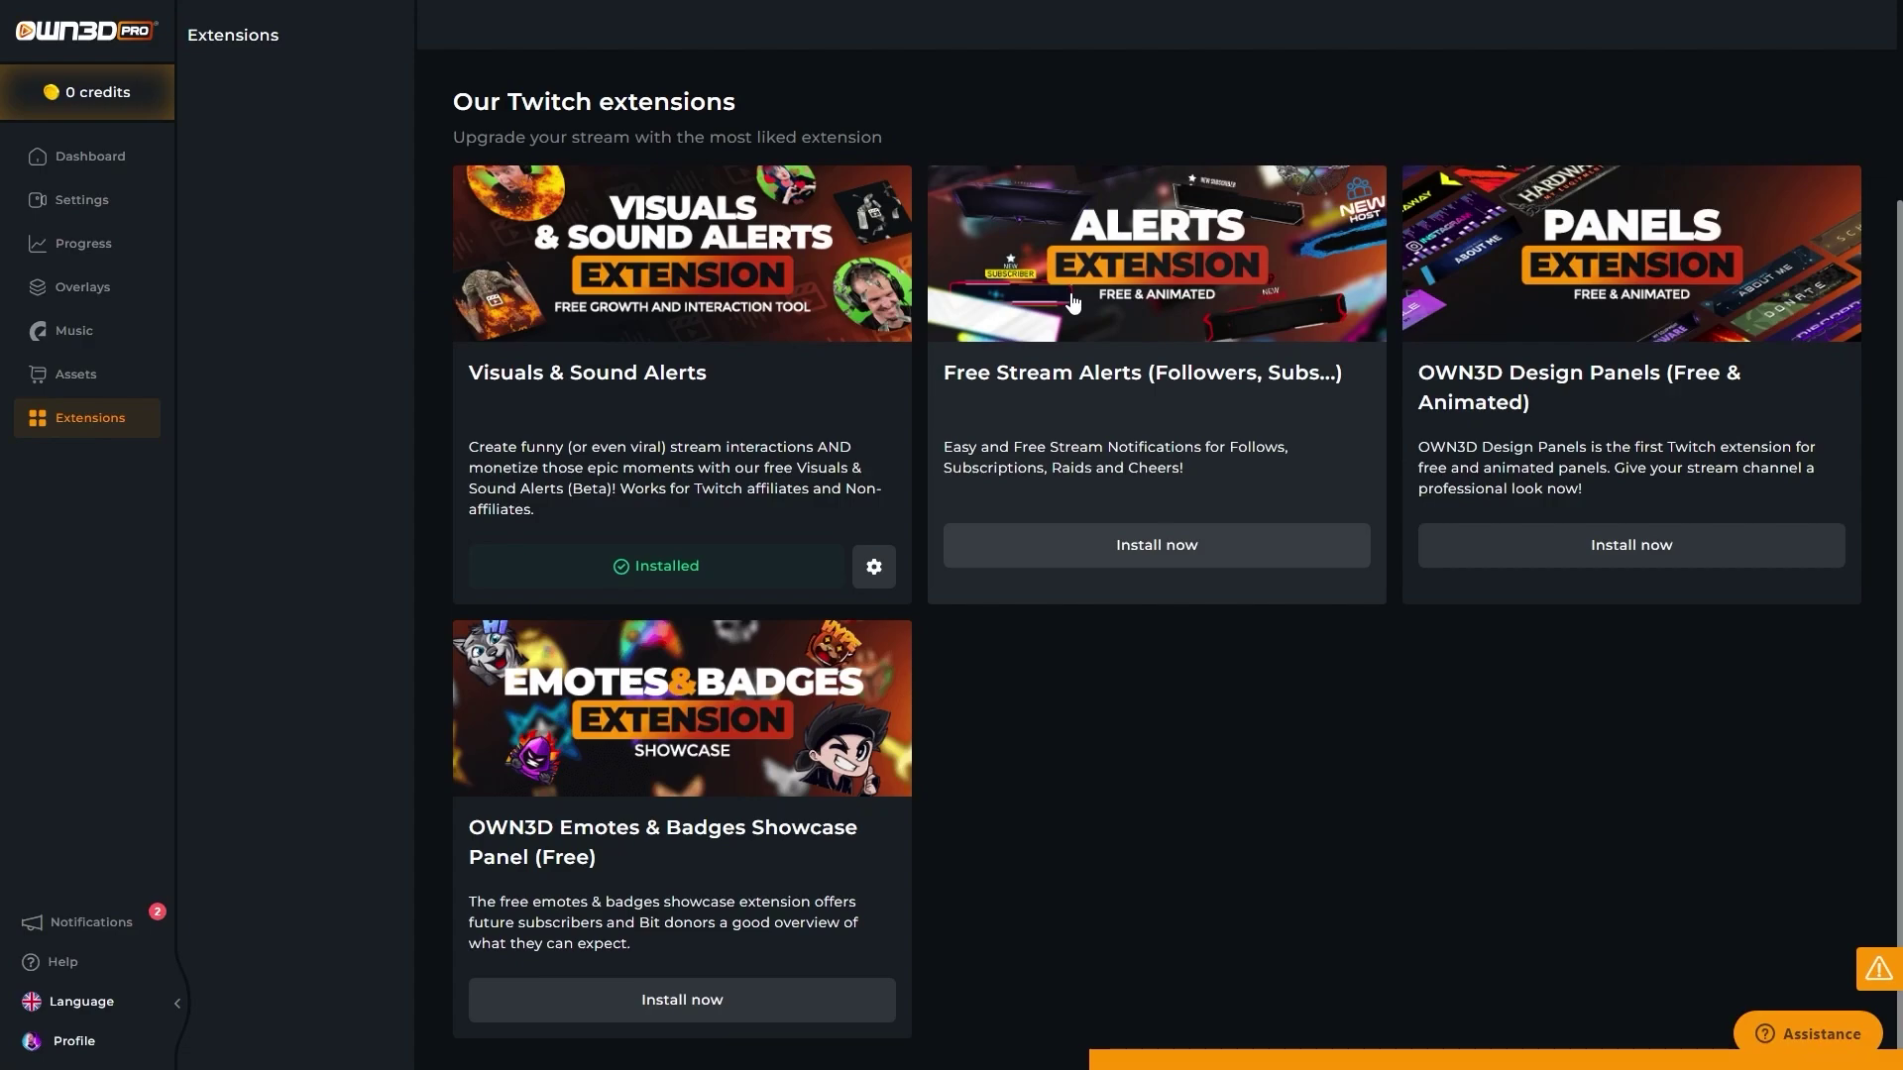
scroll(869, 495, "up", 1)
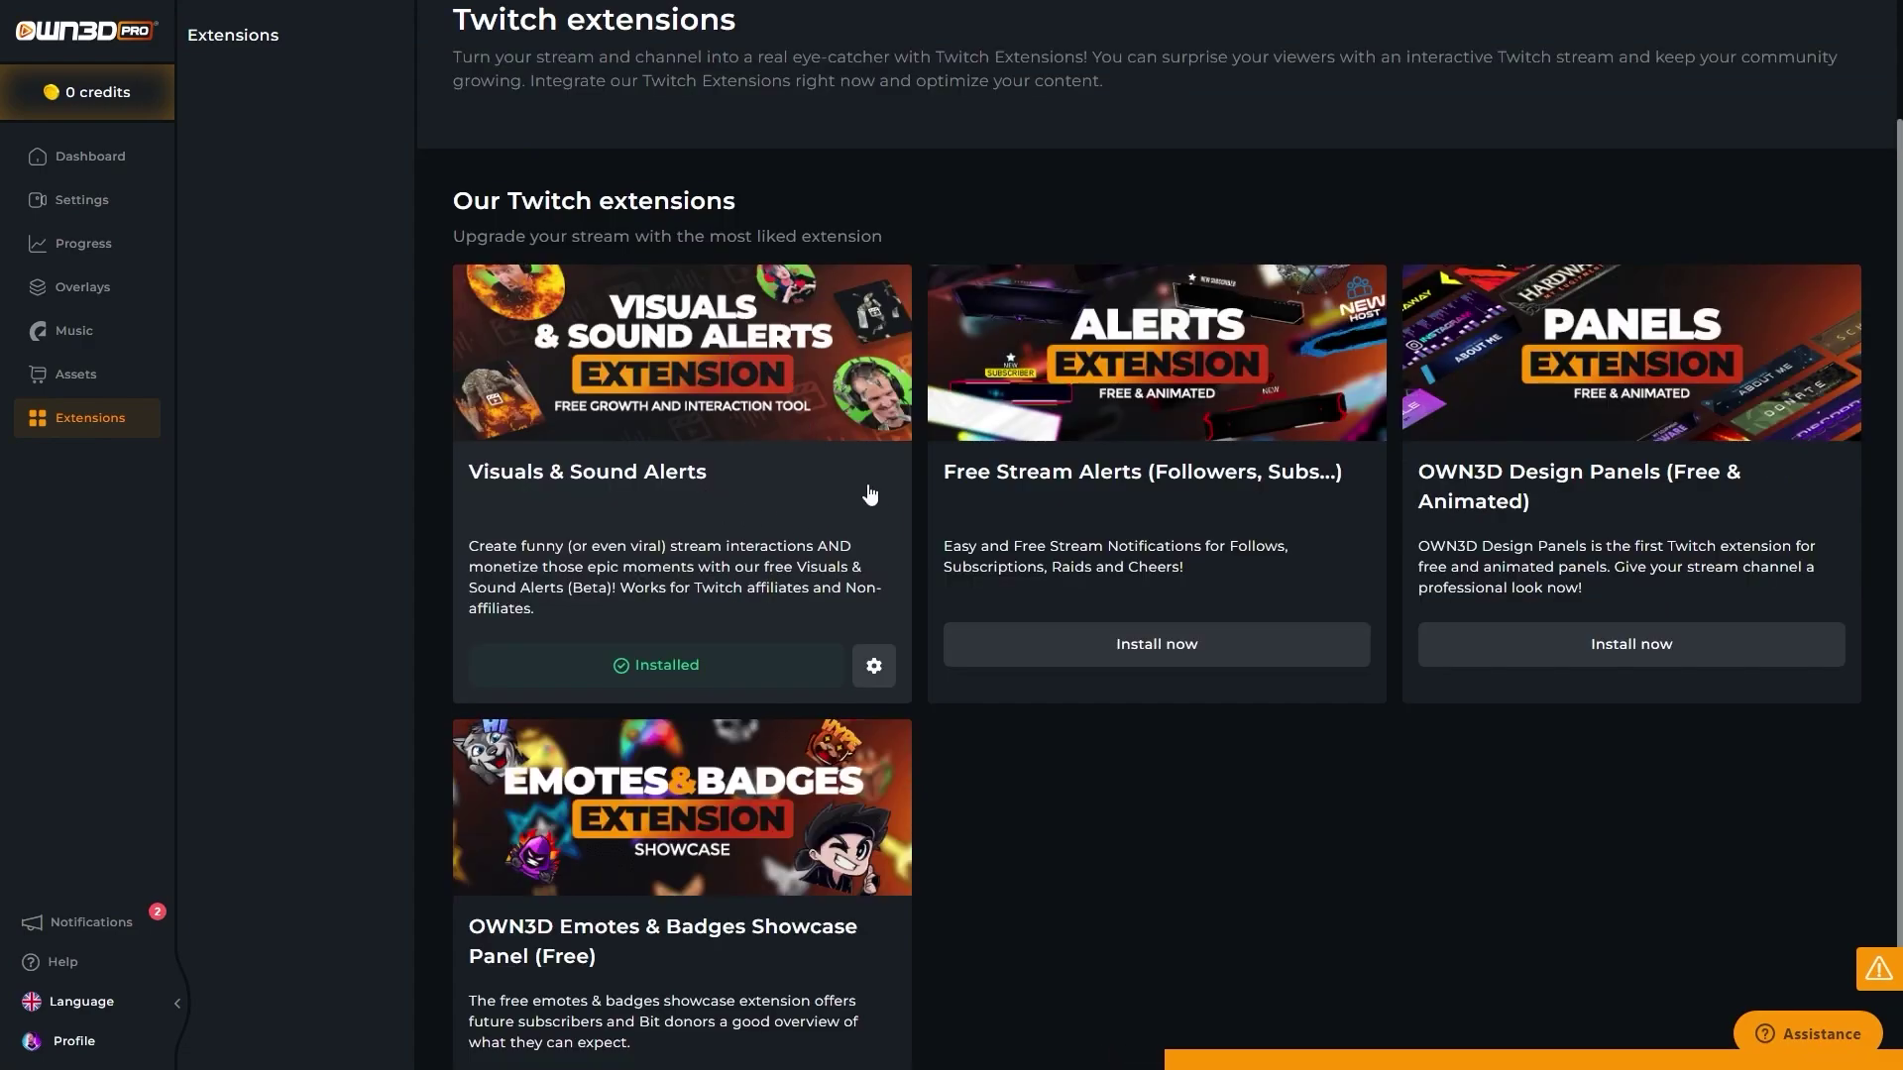
left_click(873, 665)
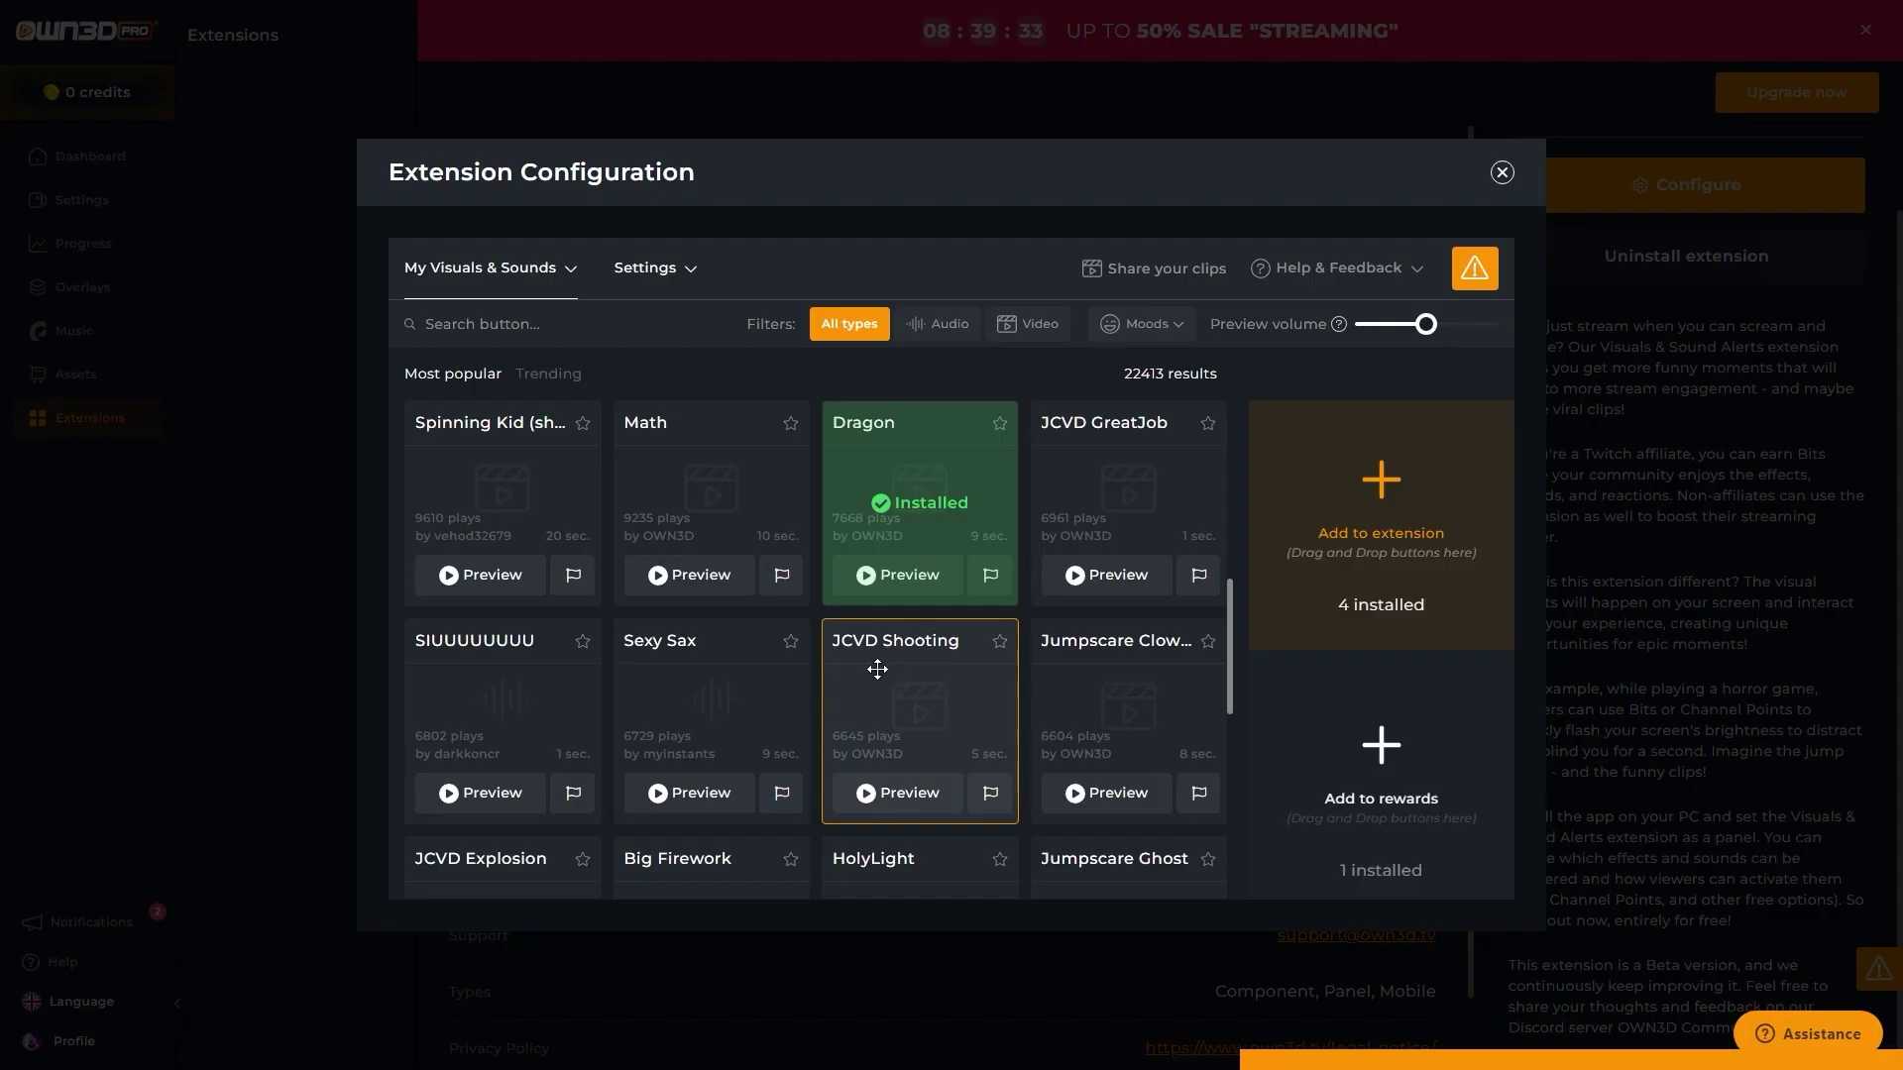
left_click(897, 575)
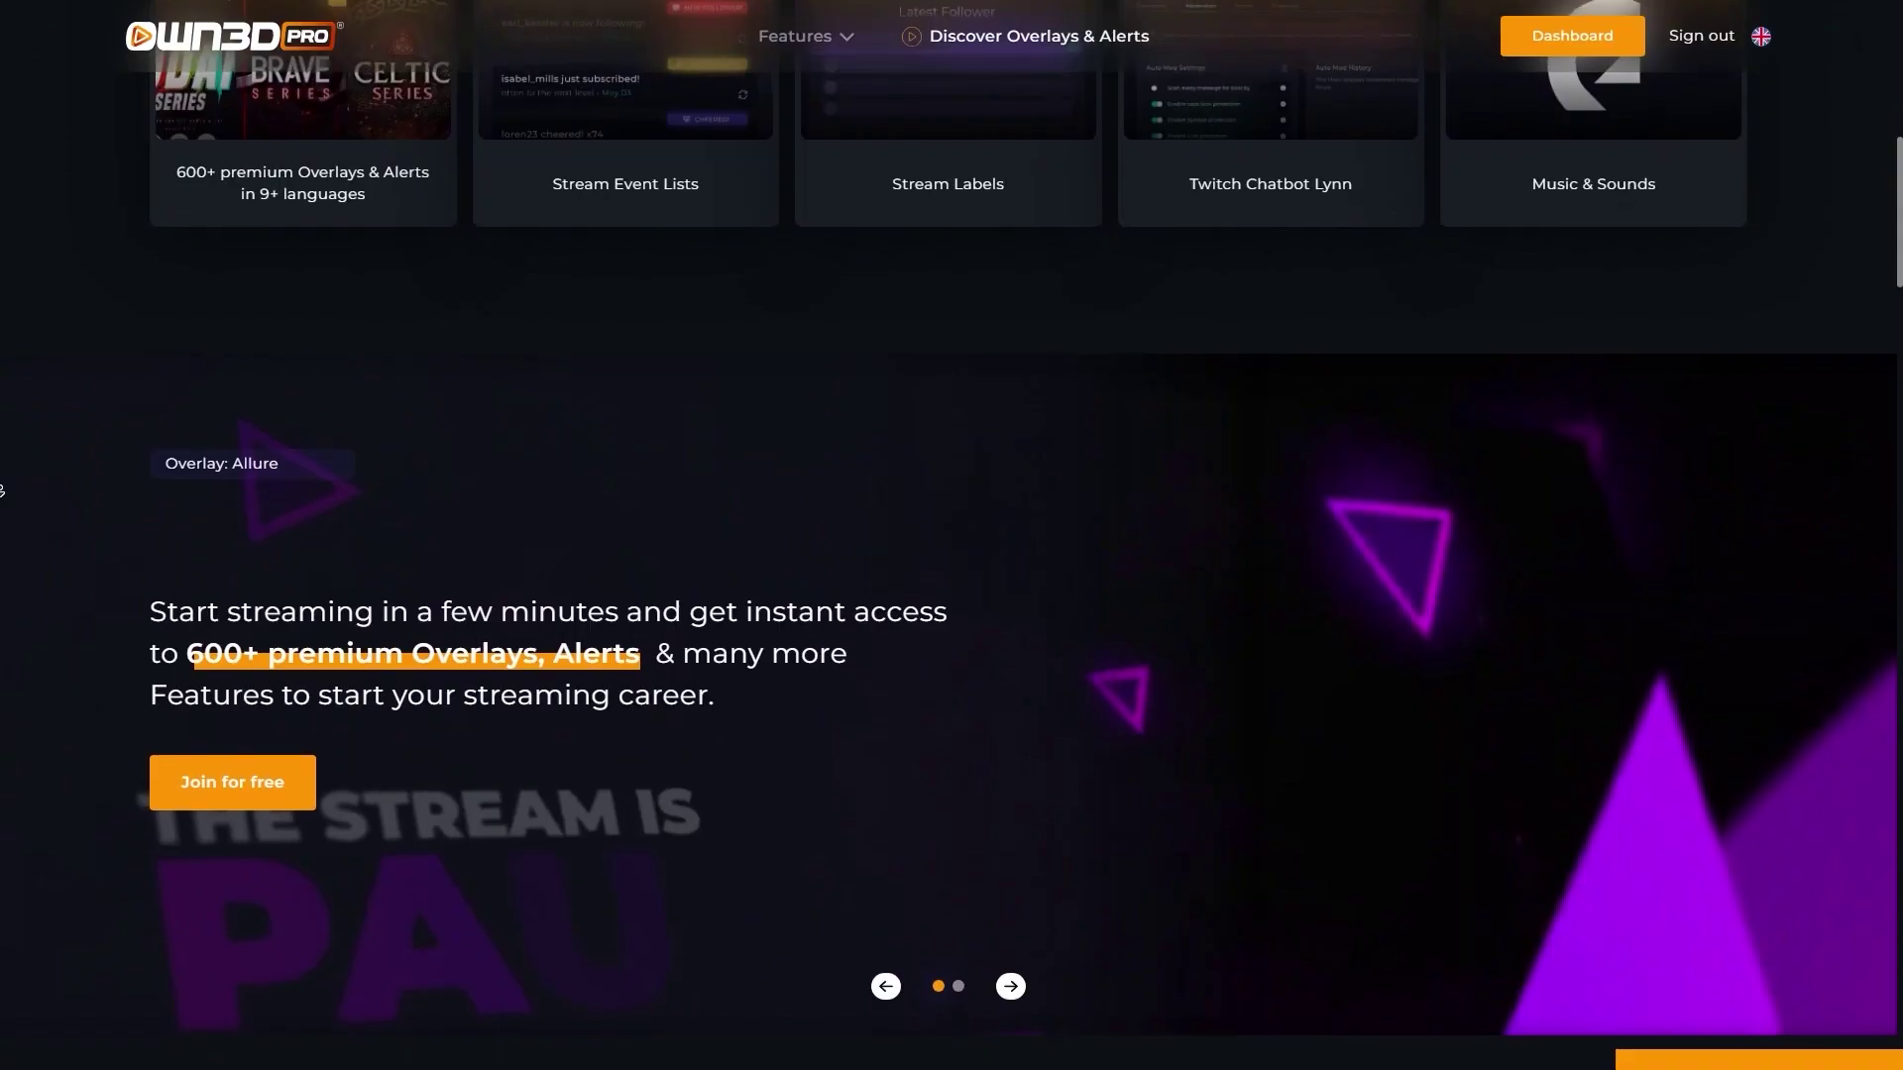
- Scroll down past the OWN3D Pro homepage's testimonials and sponsors
scroll(952, 535, "down", 3)
scroll(2, 489, "down", 3)
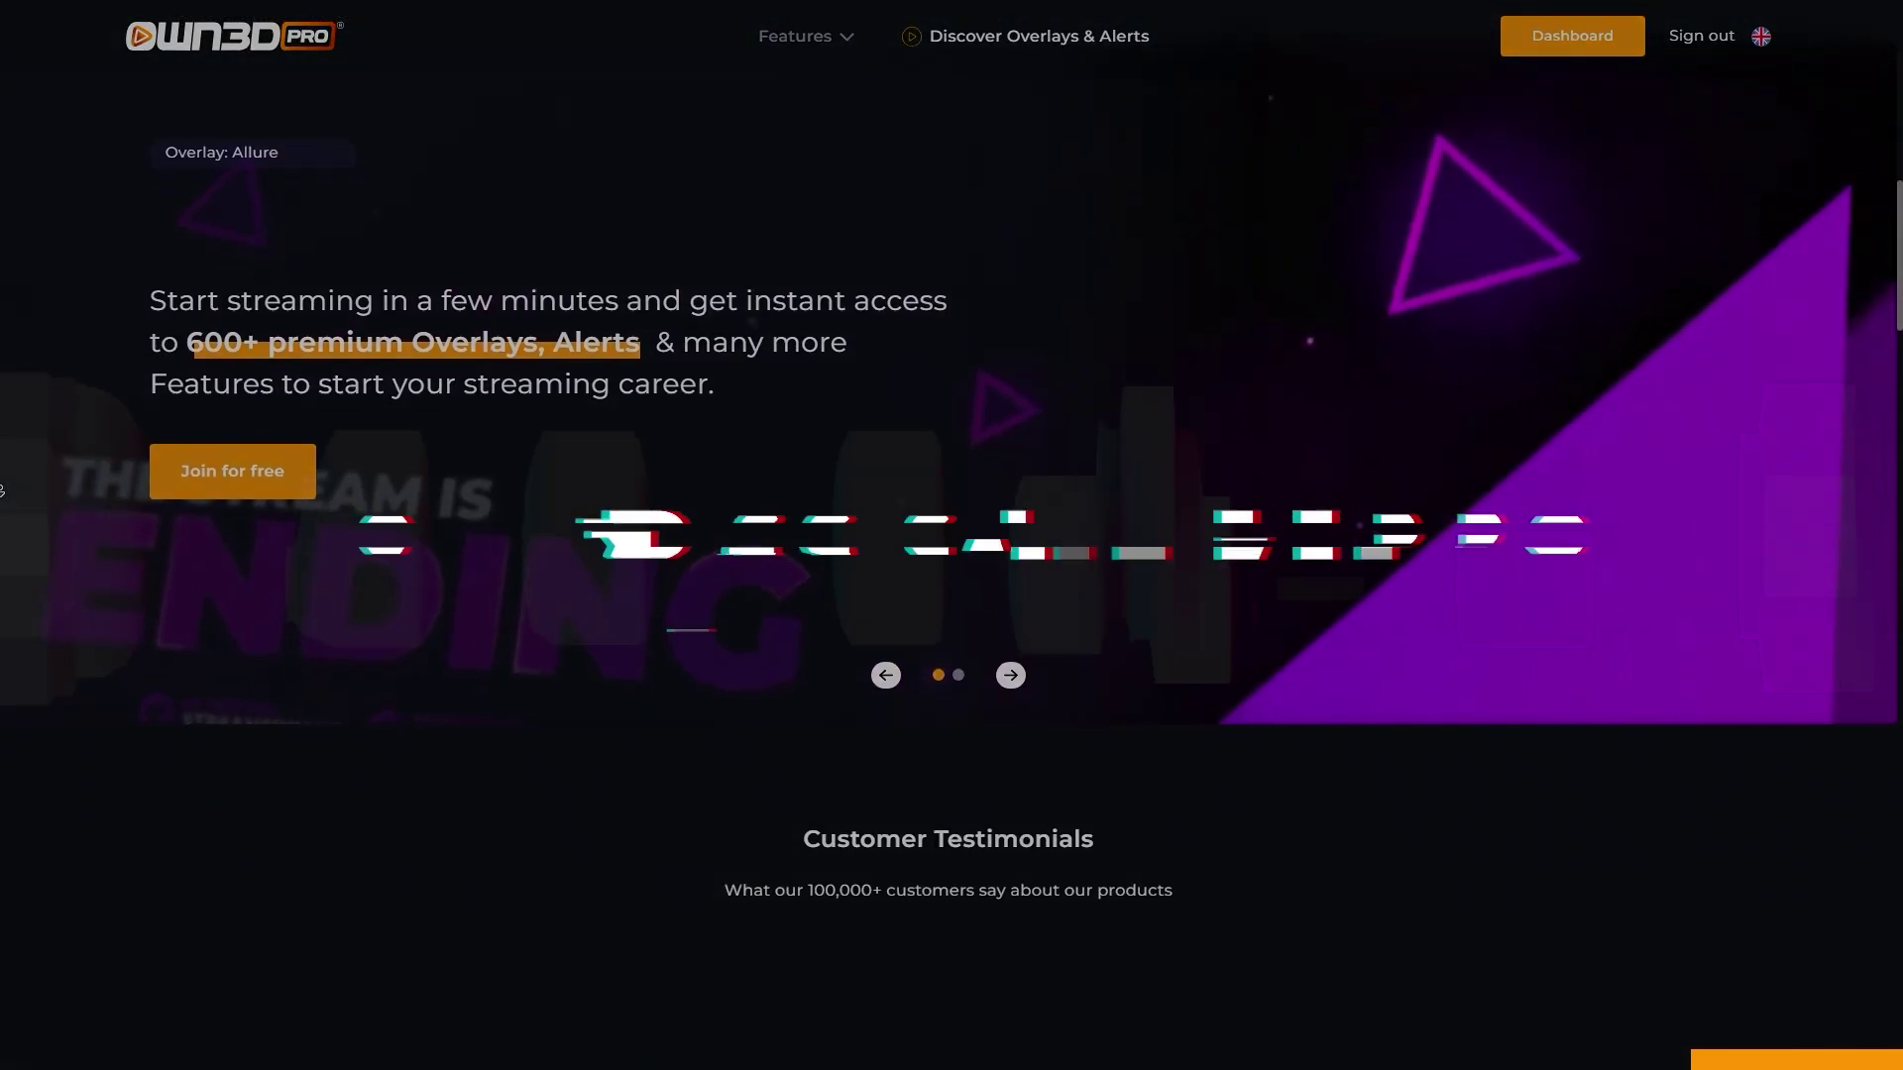
scroll(2, 489, "down", 3)
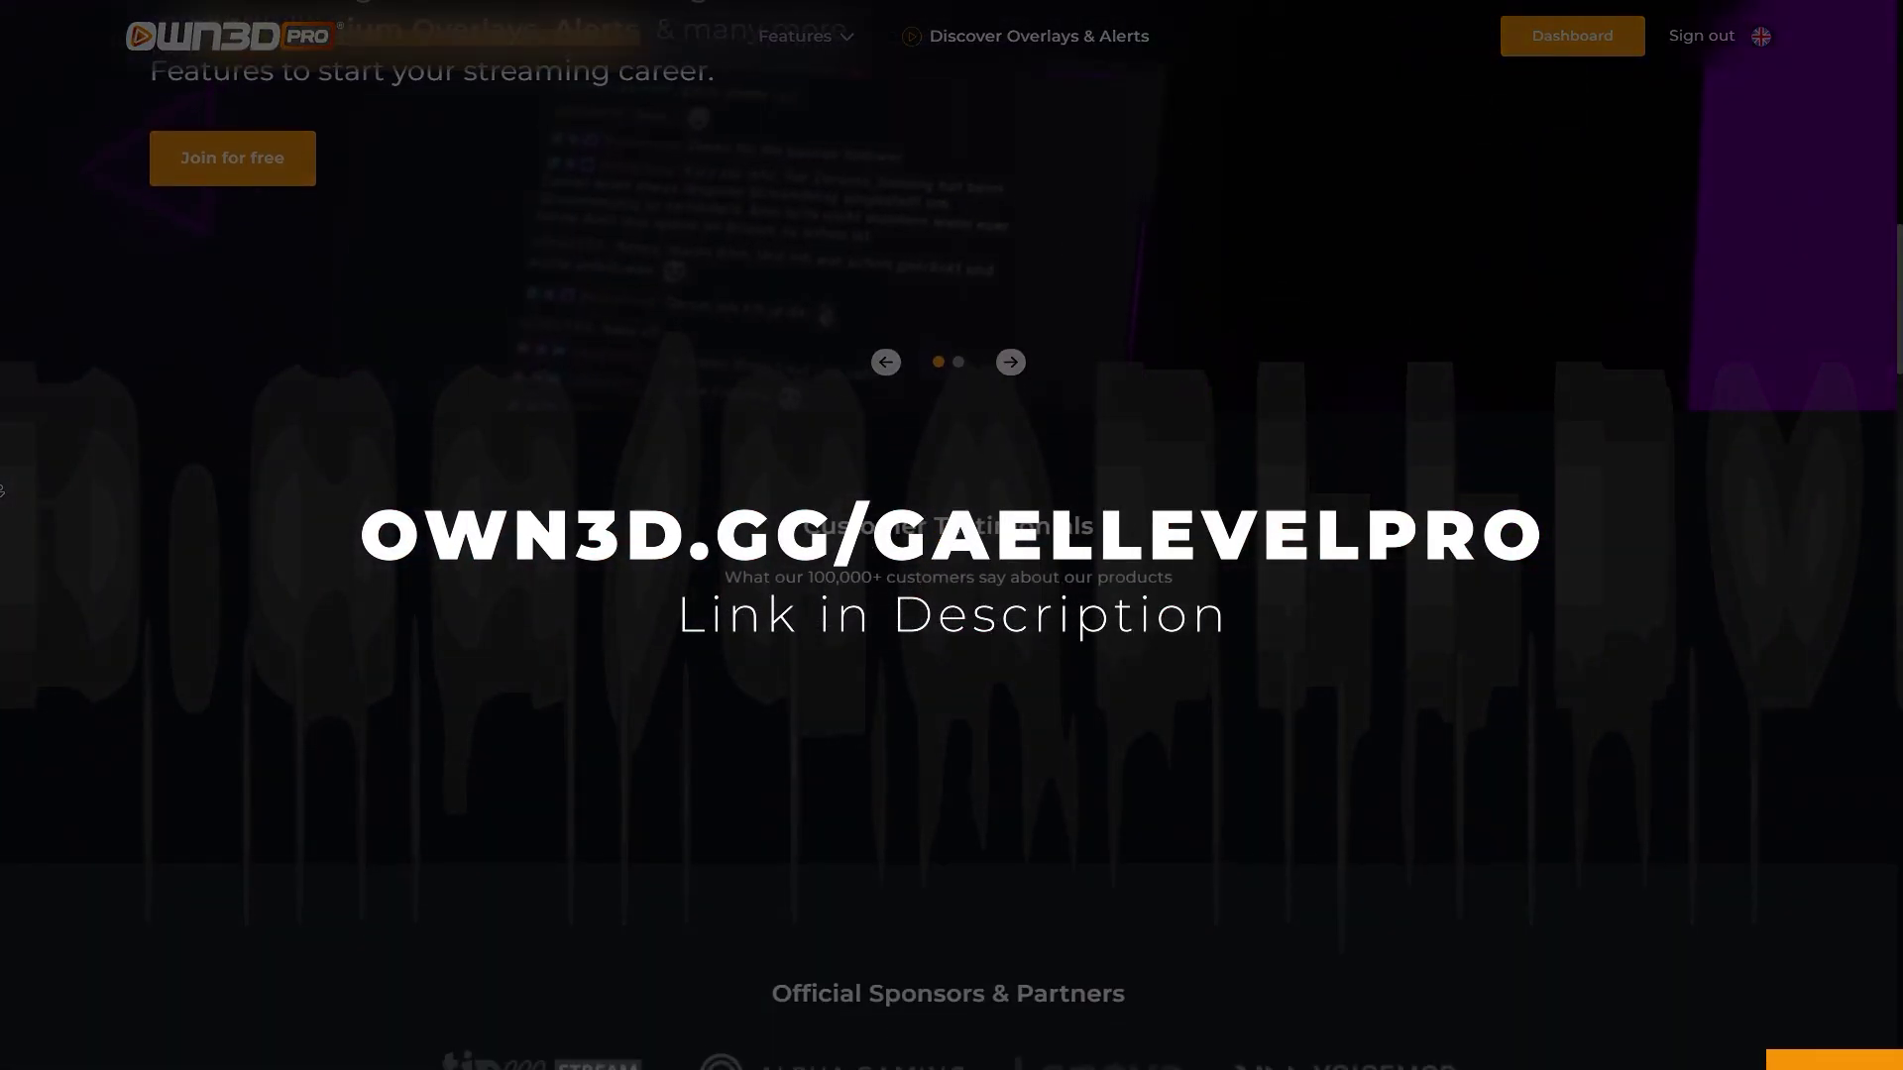
scroll(2, 490, "down", 3)
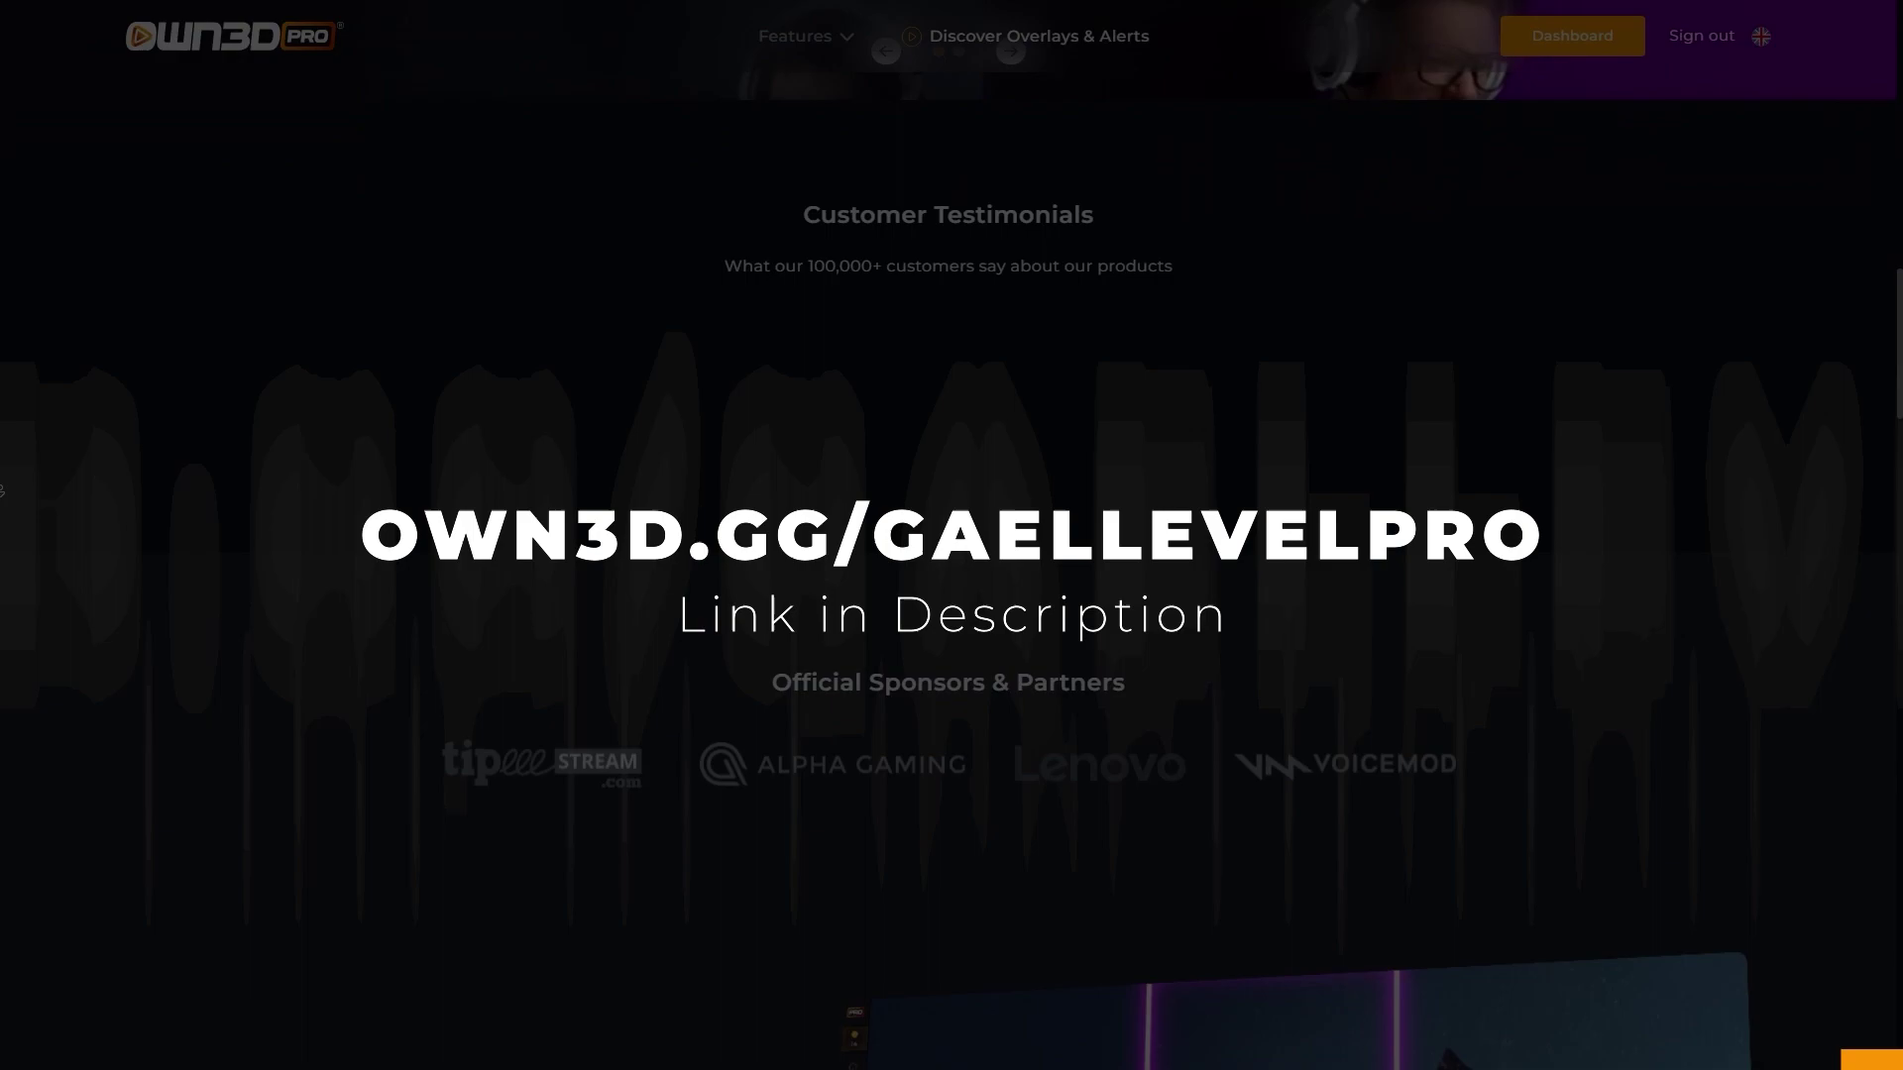
scroll(2, 490, "down", 1)
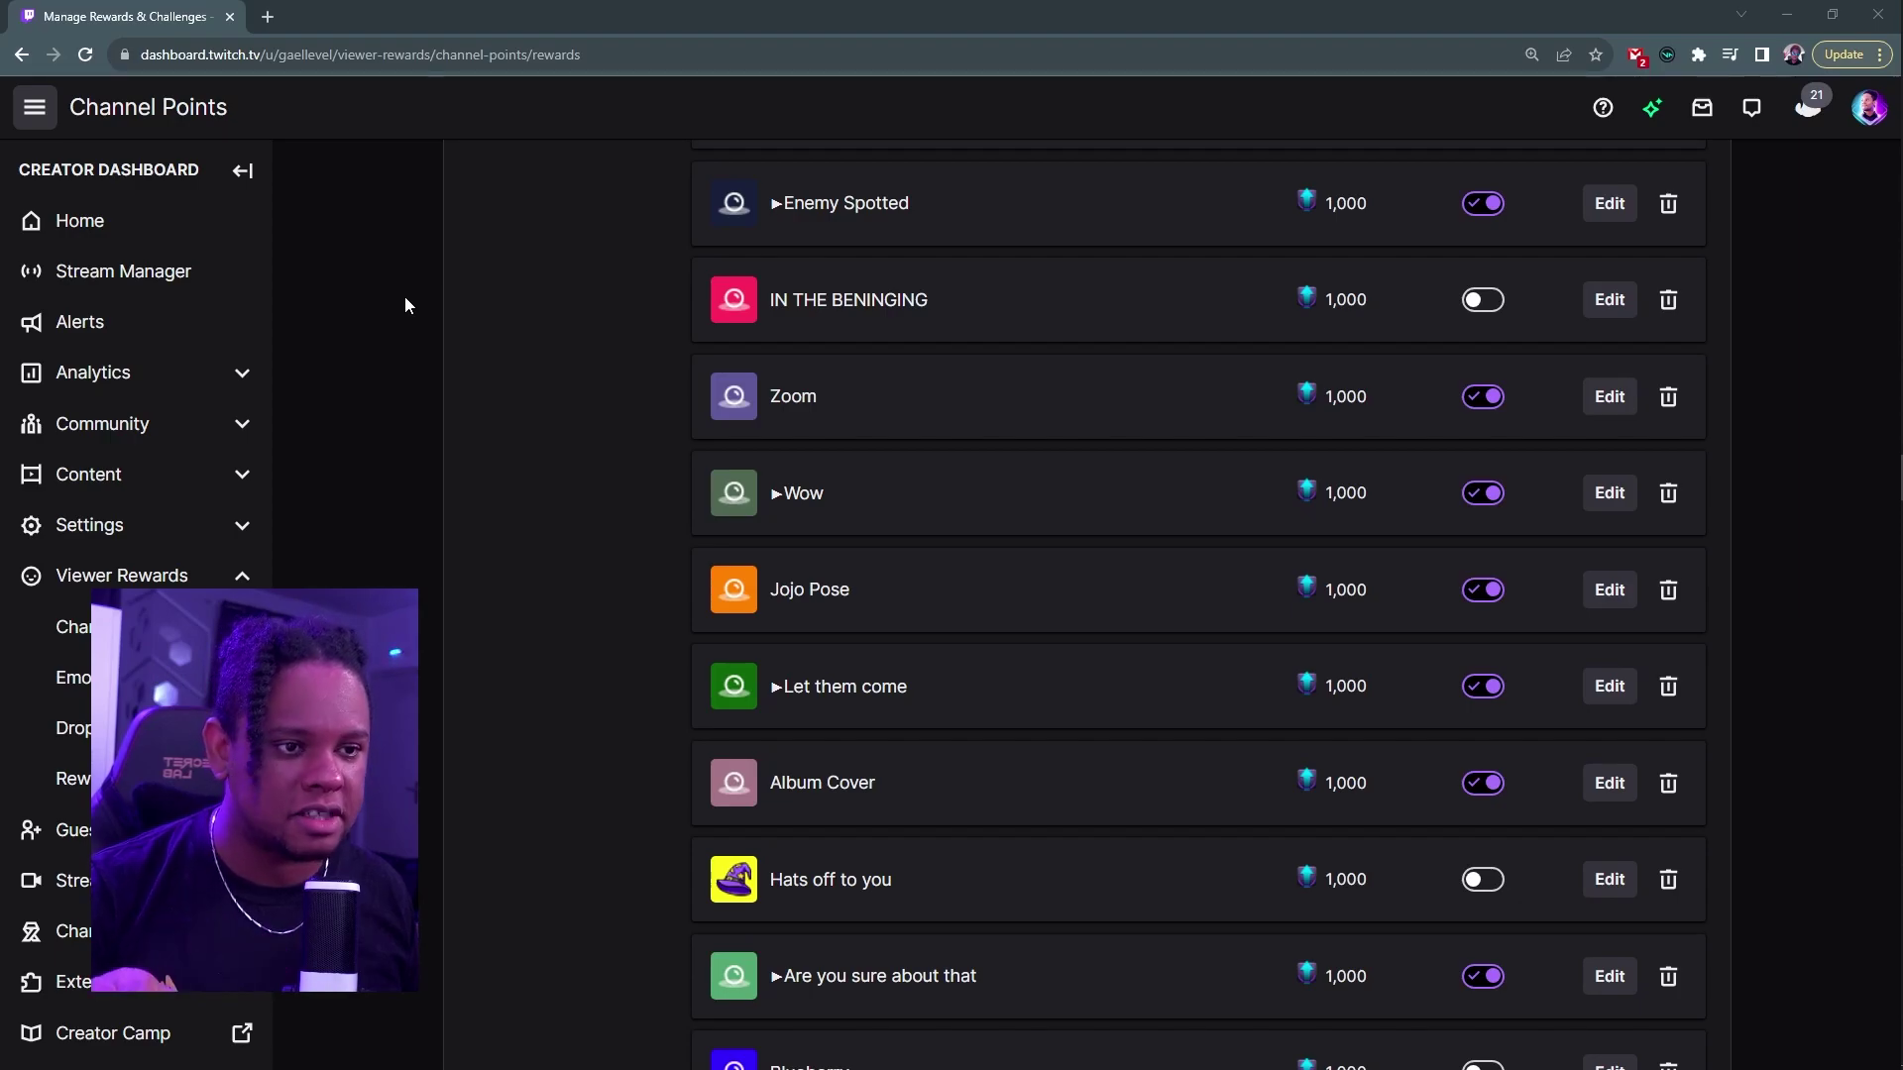
- Scroll up and down the Twitch channel-point rewards list
scroll(404, 295, "up", 10)
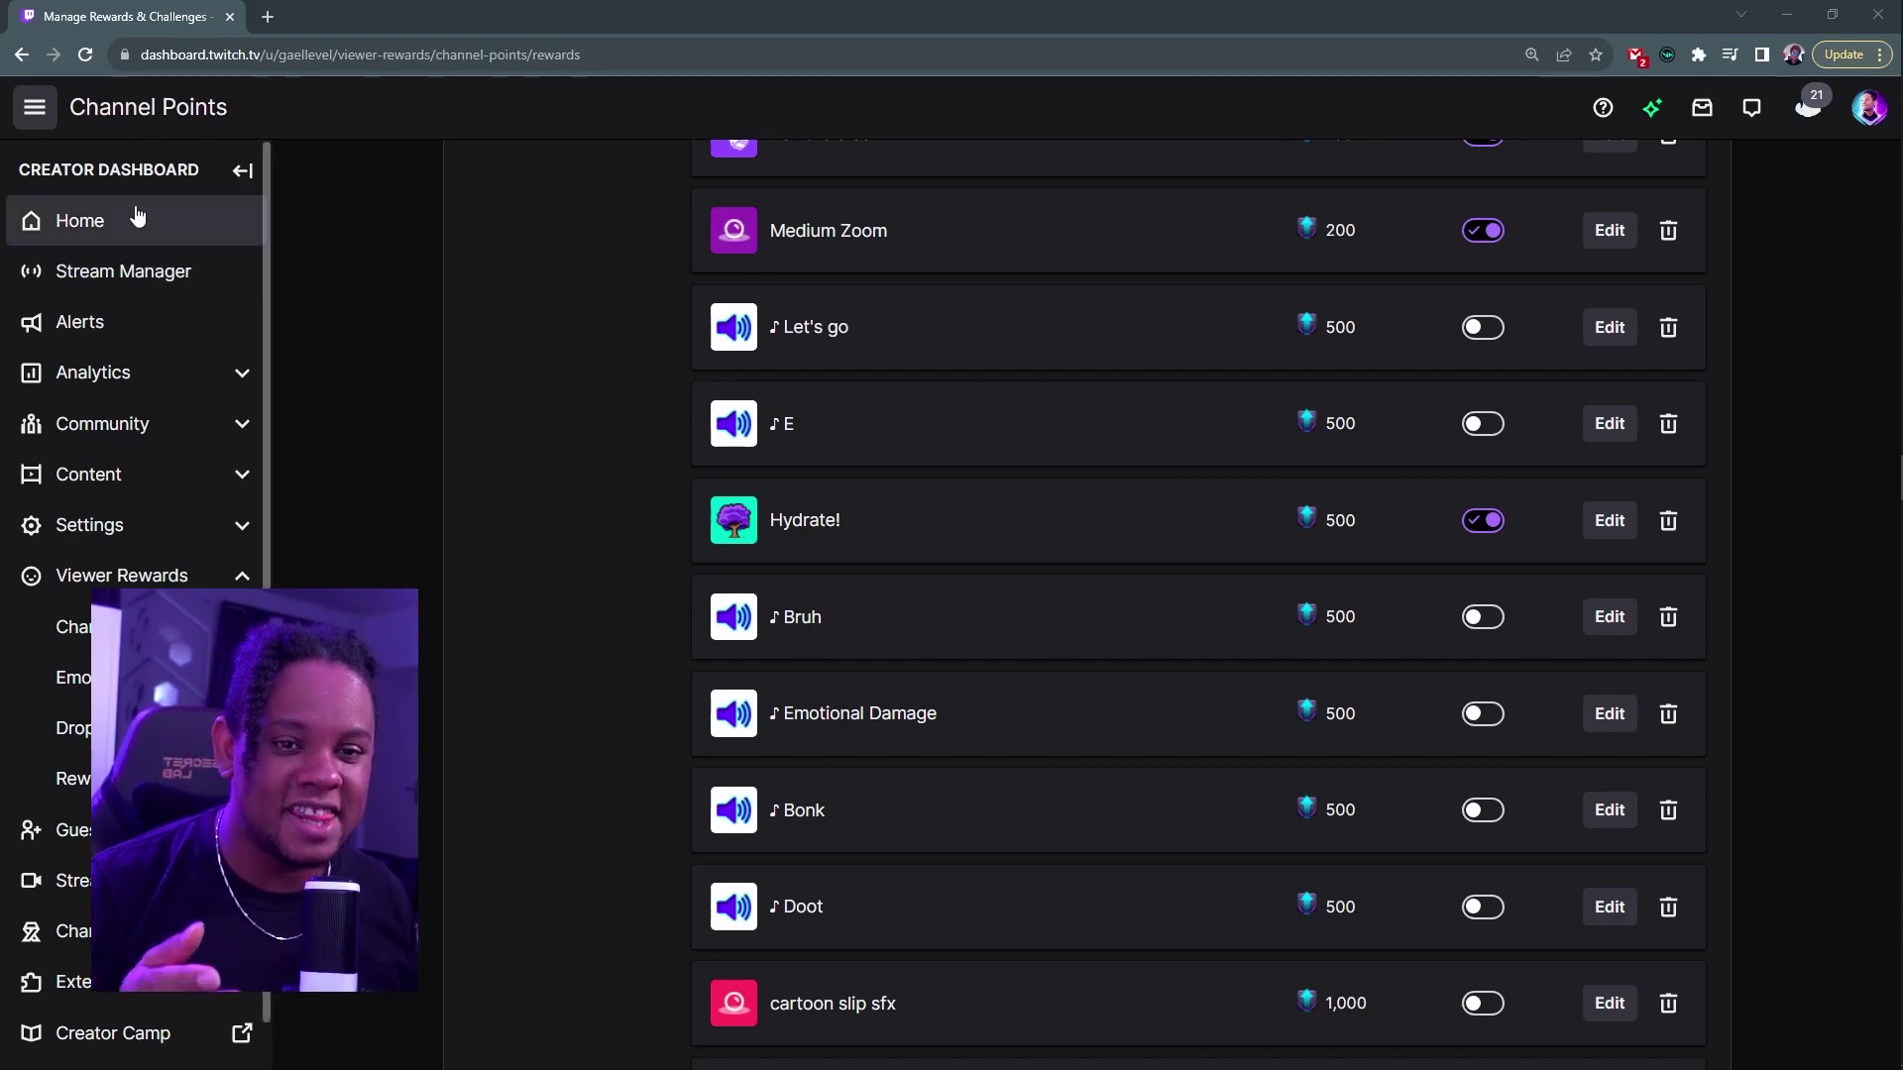
scroll(133, 407, "down", 1)
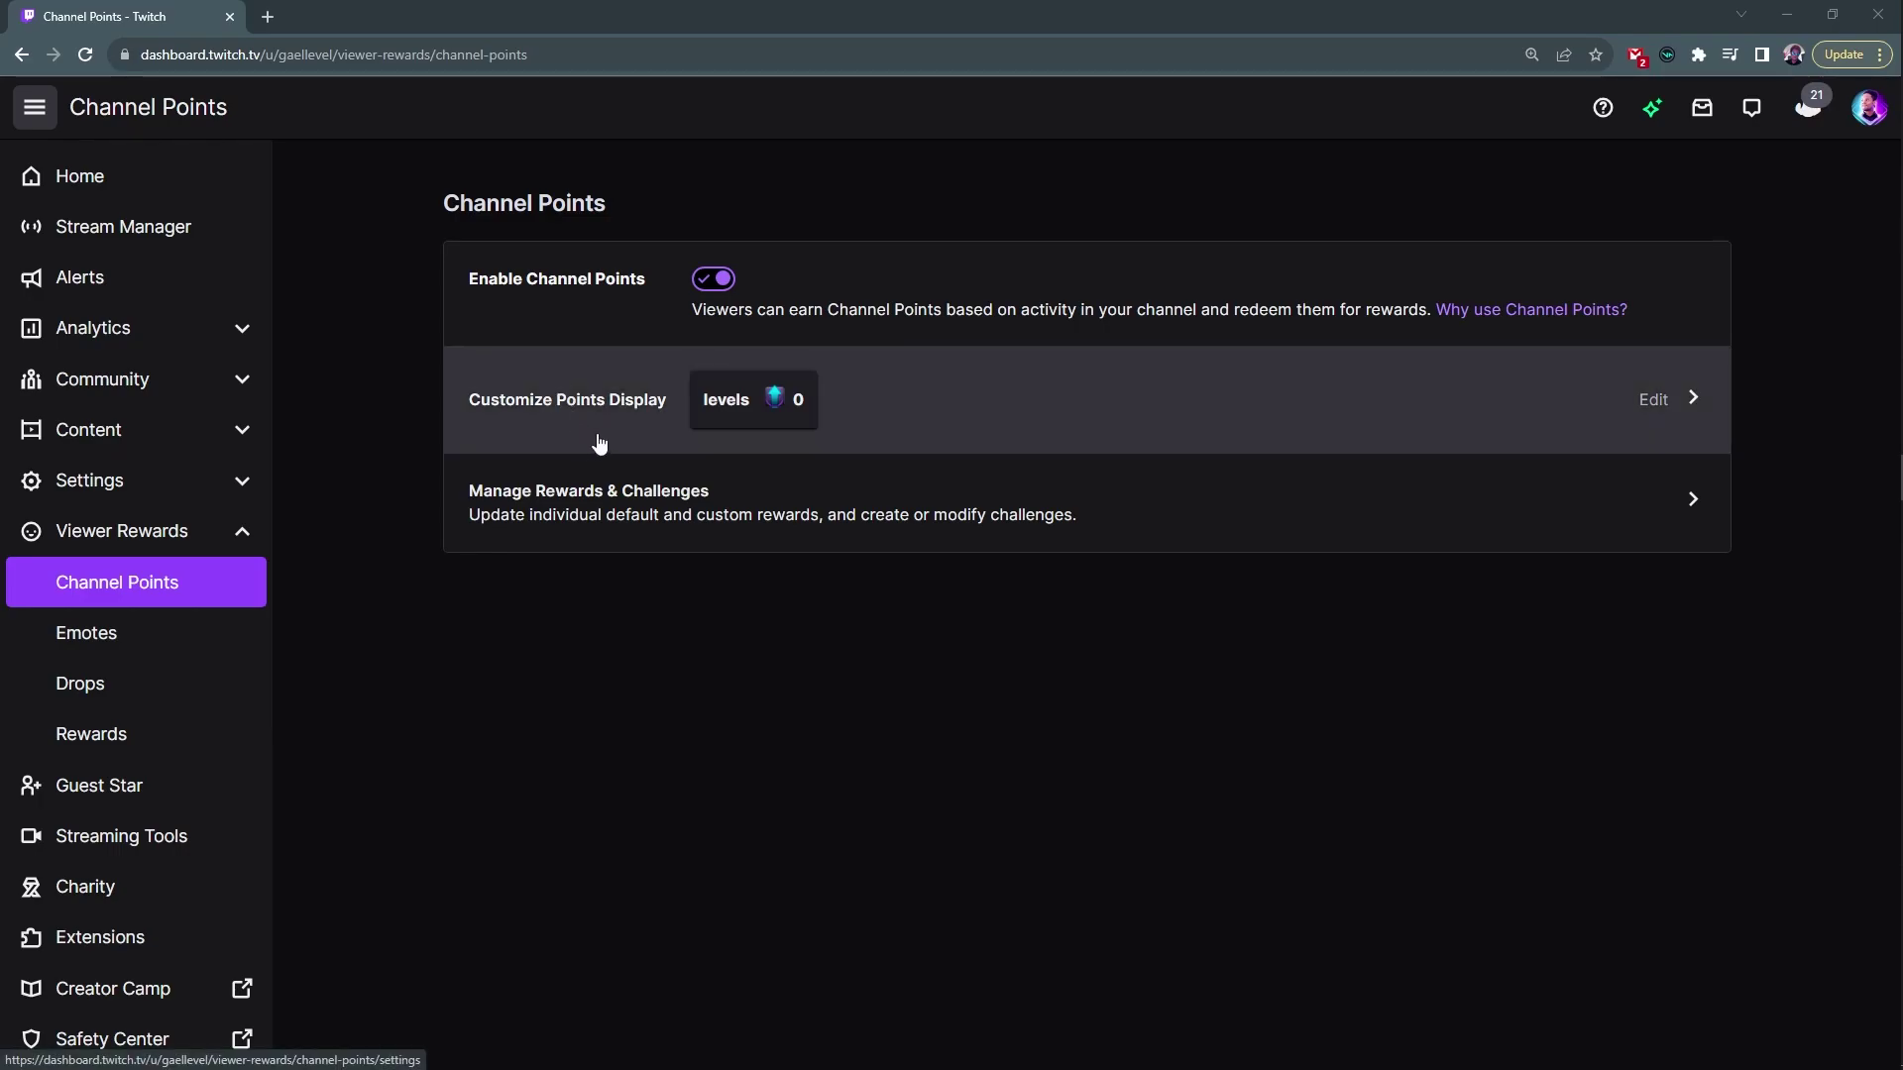
- Open Manage Rewards & Challenges and scroll past Custom Rewards to the five Default Rewards
left_click(606, 525)
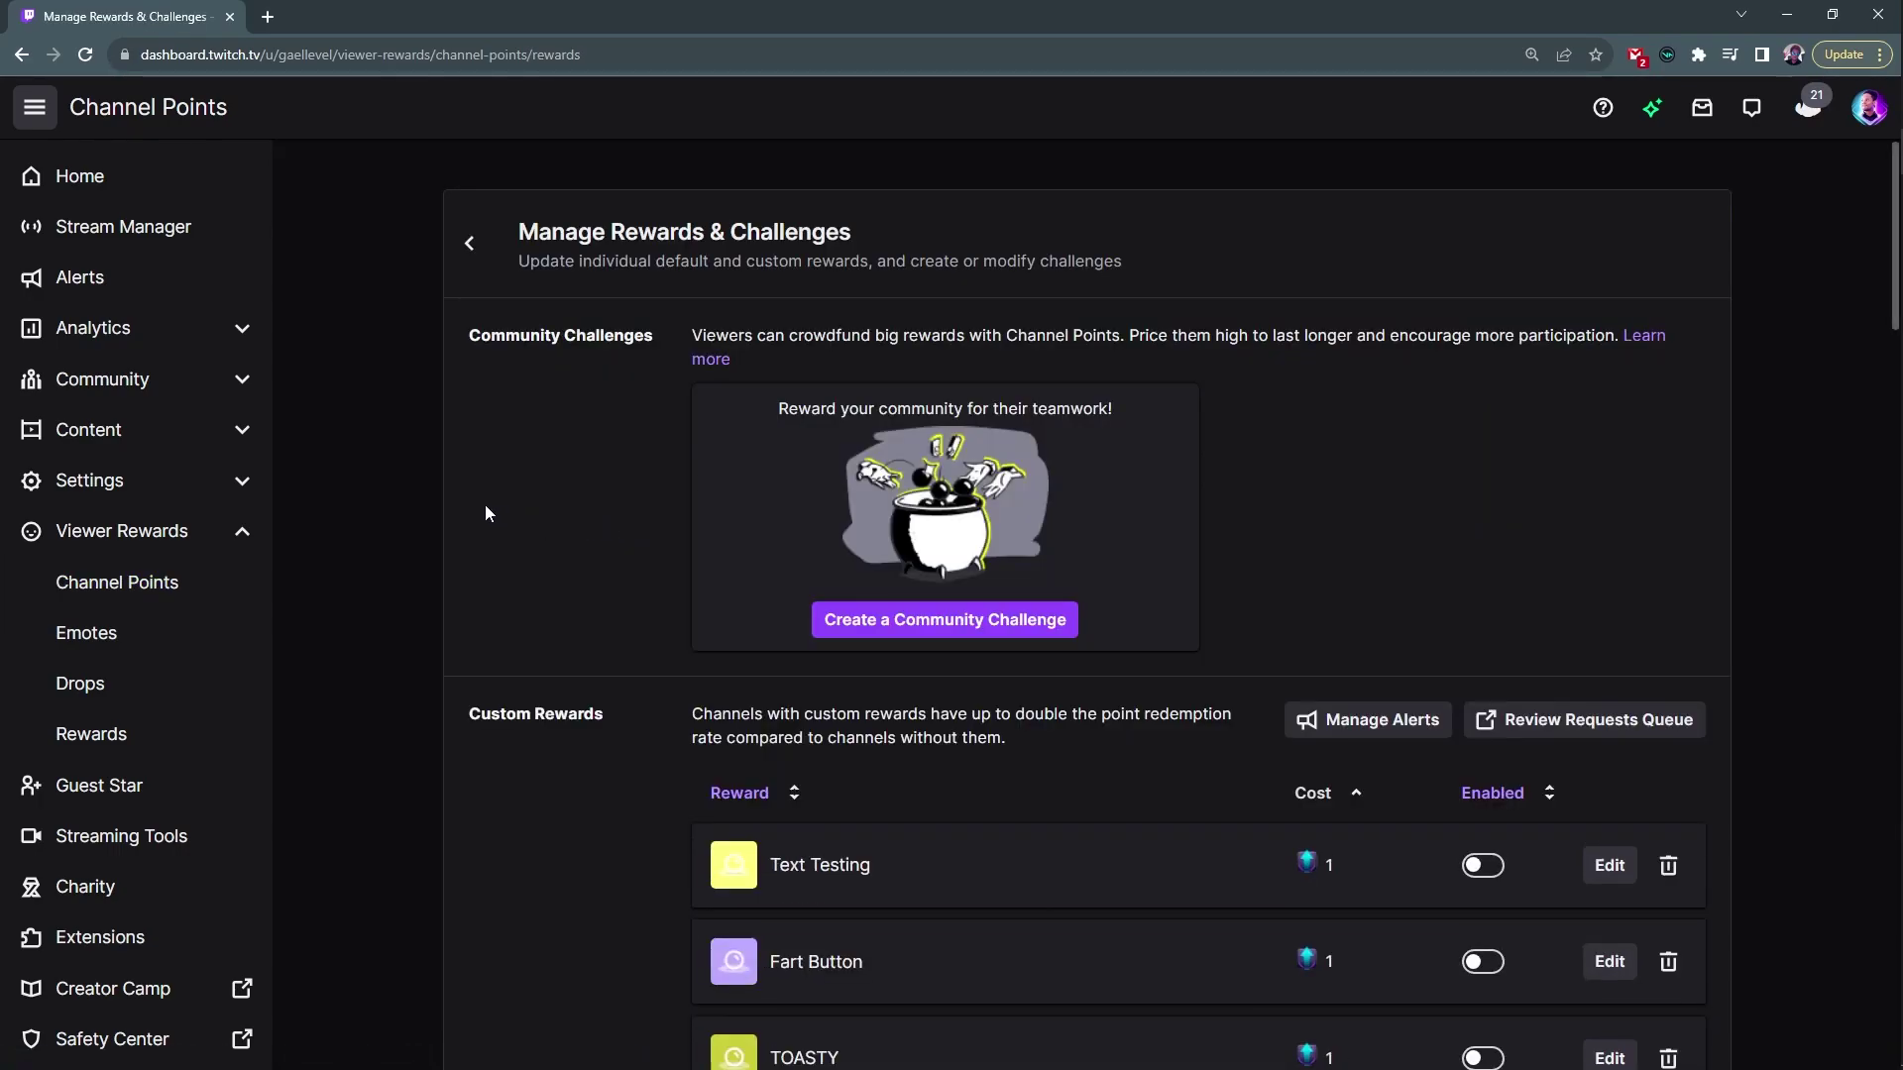
scroll(385, 468, "down", 5)
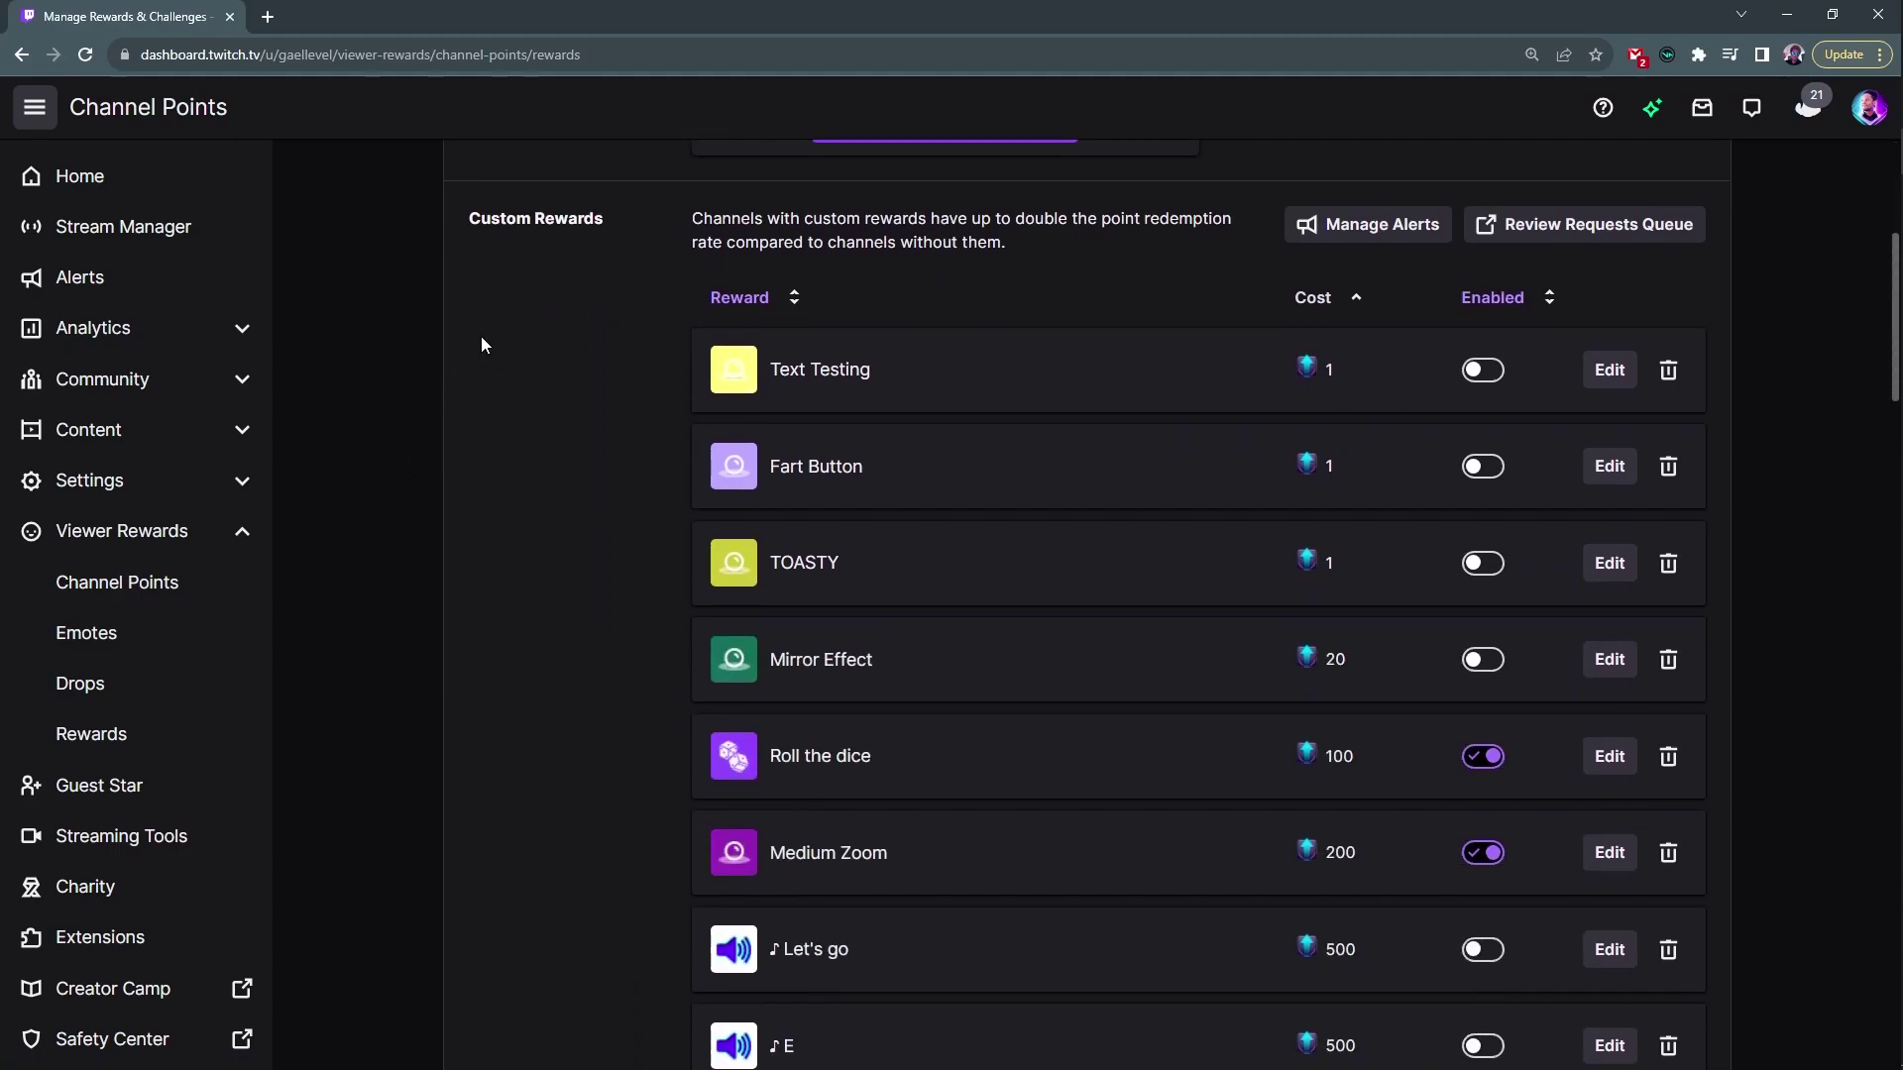
scroll(509, 309, "down", 16)
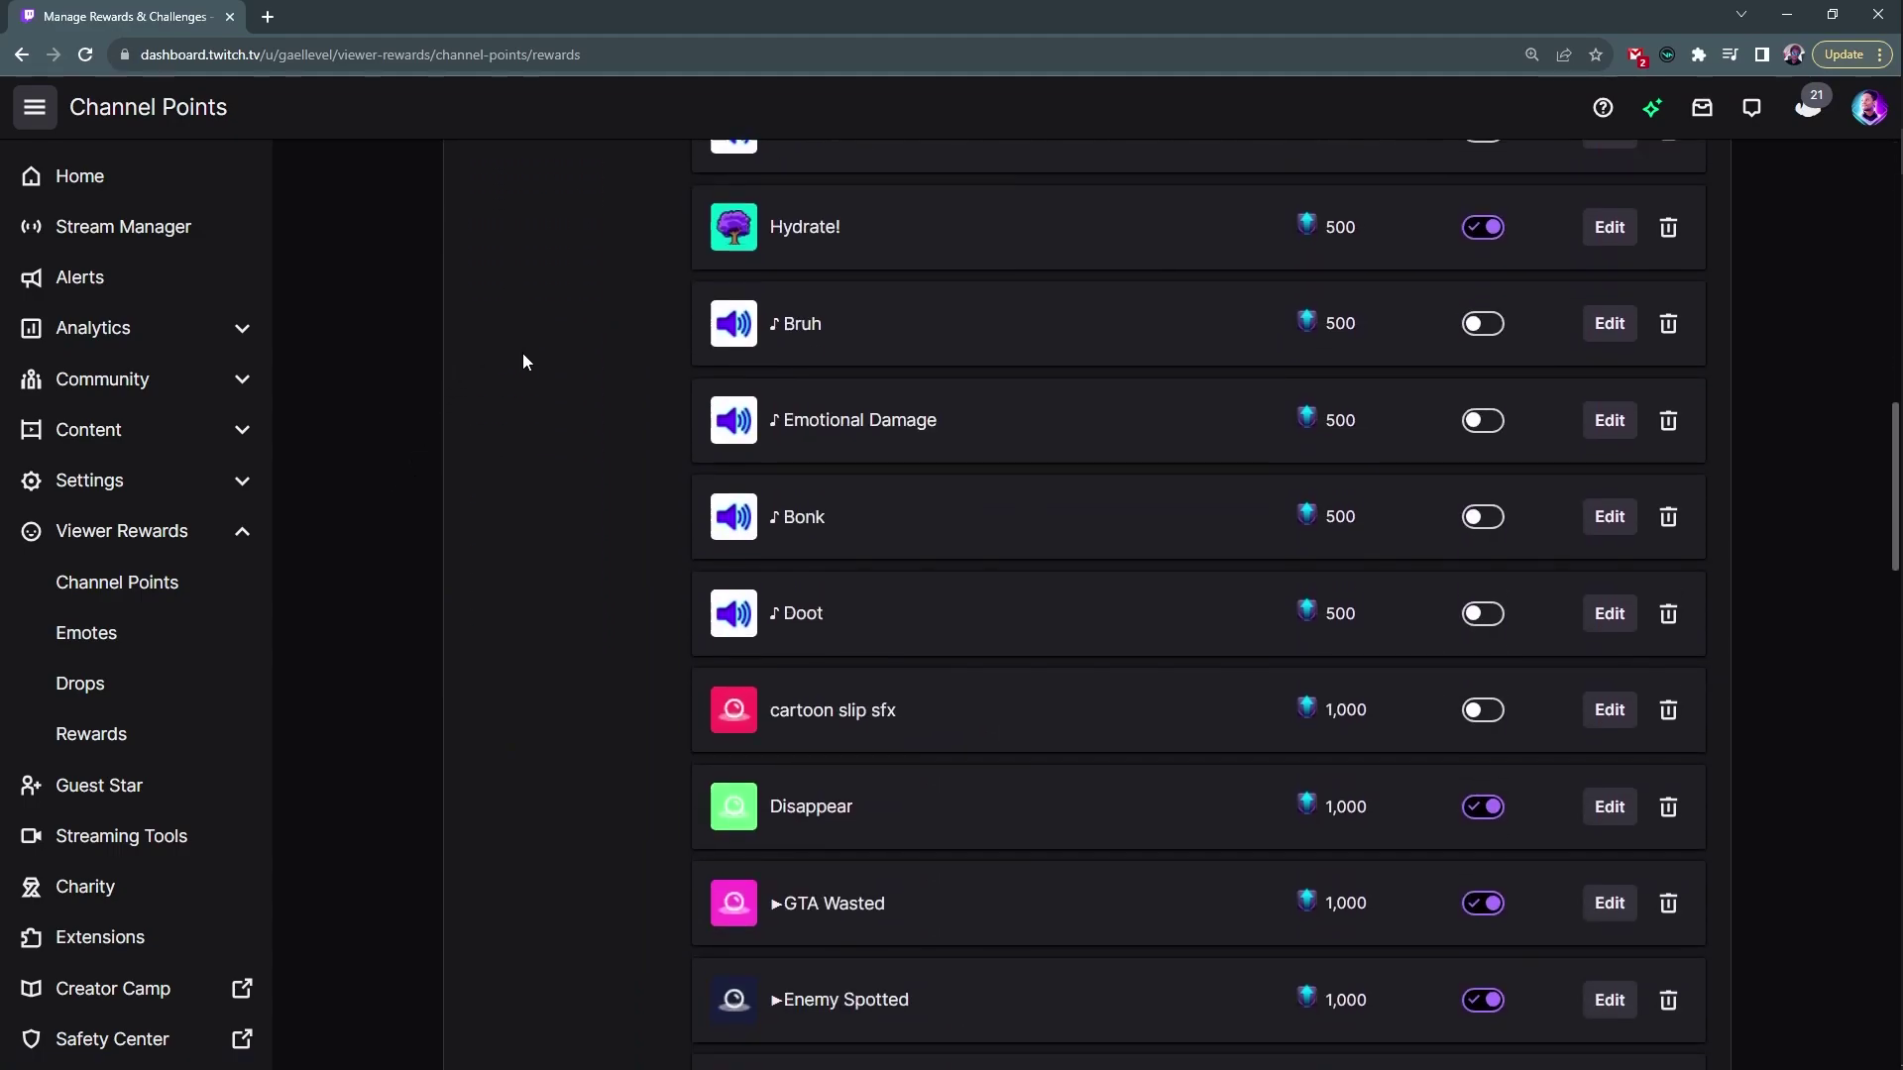
scroll(521, 361, "down", 20)
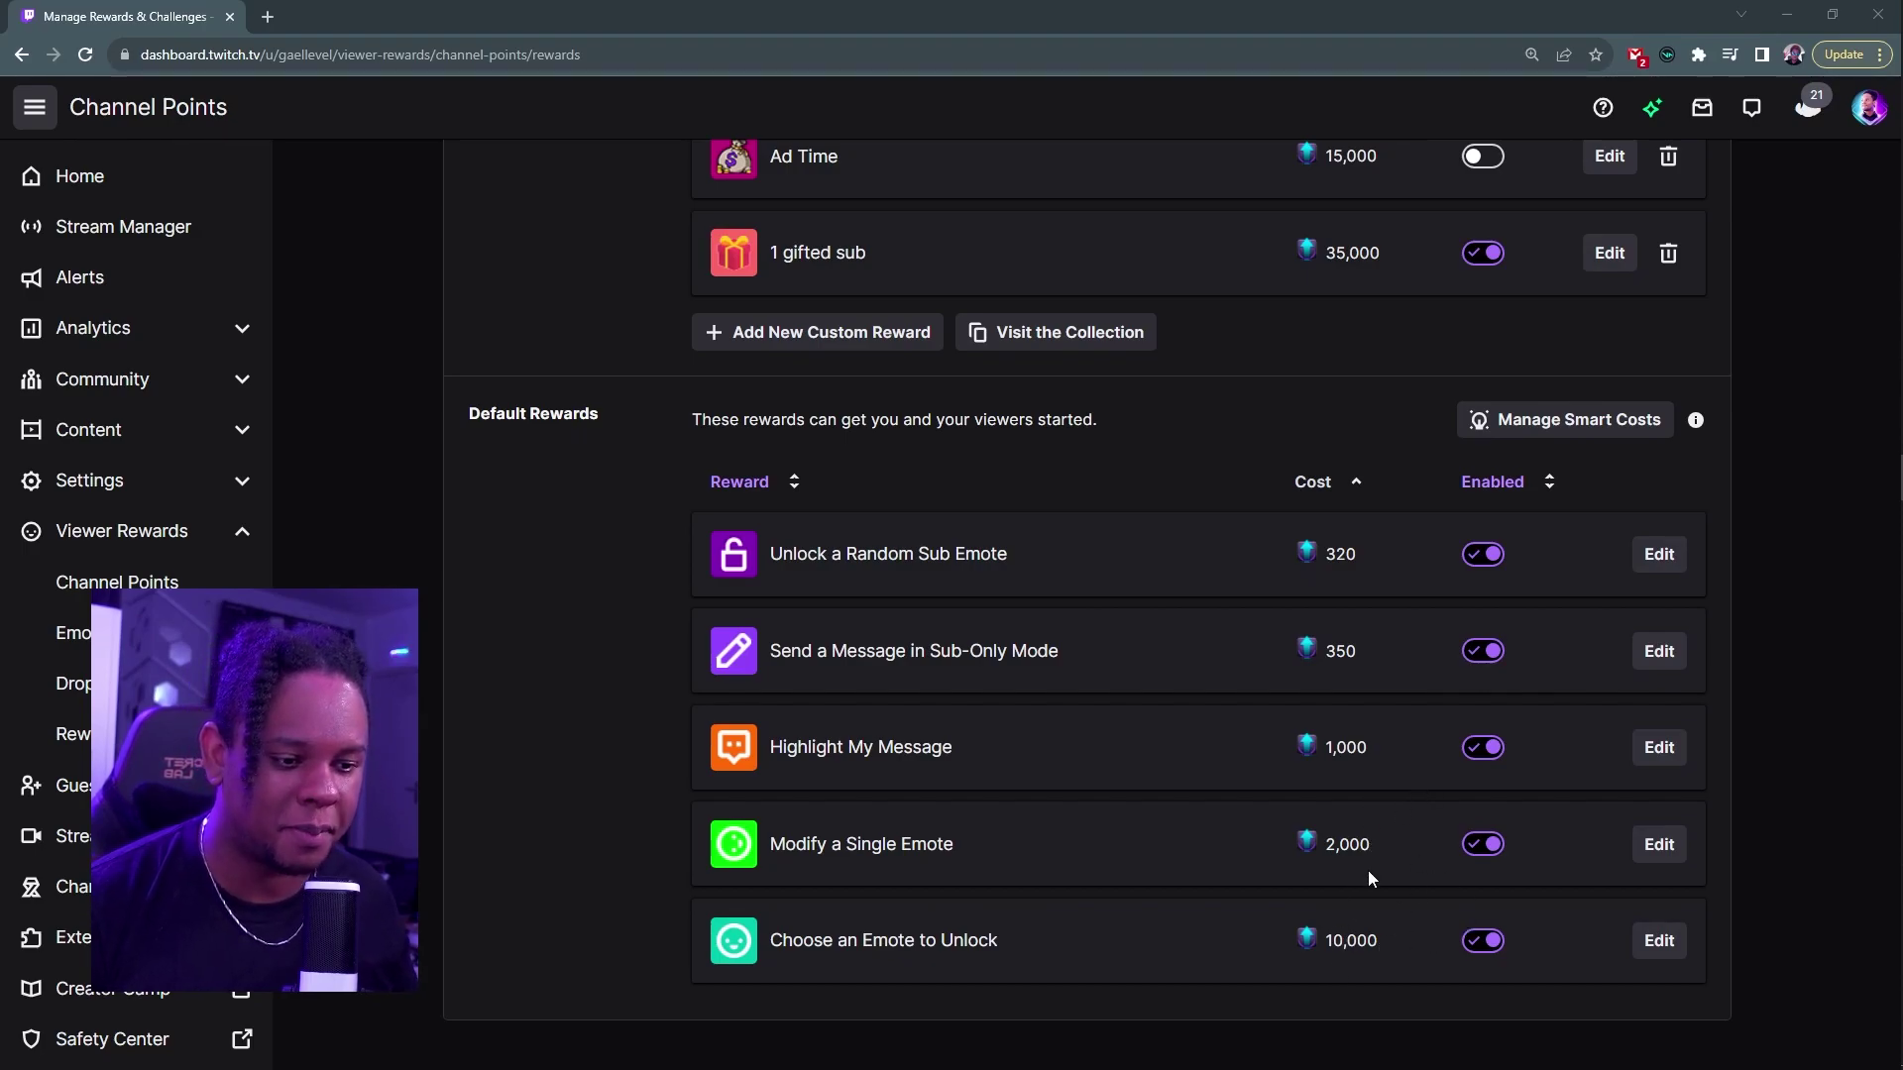
- Scroll up and down through the Channel Points custom rewards list
scroll(470, 660, "up", 7)
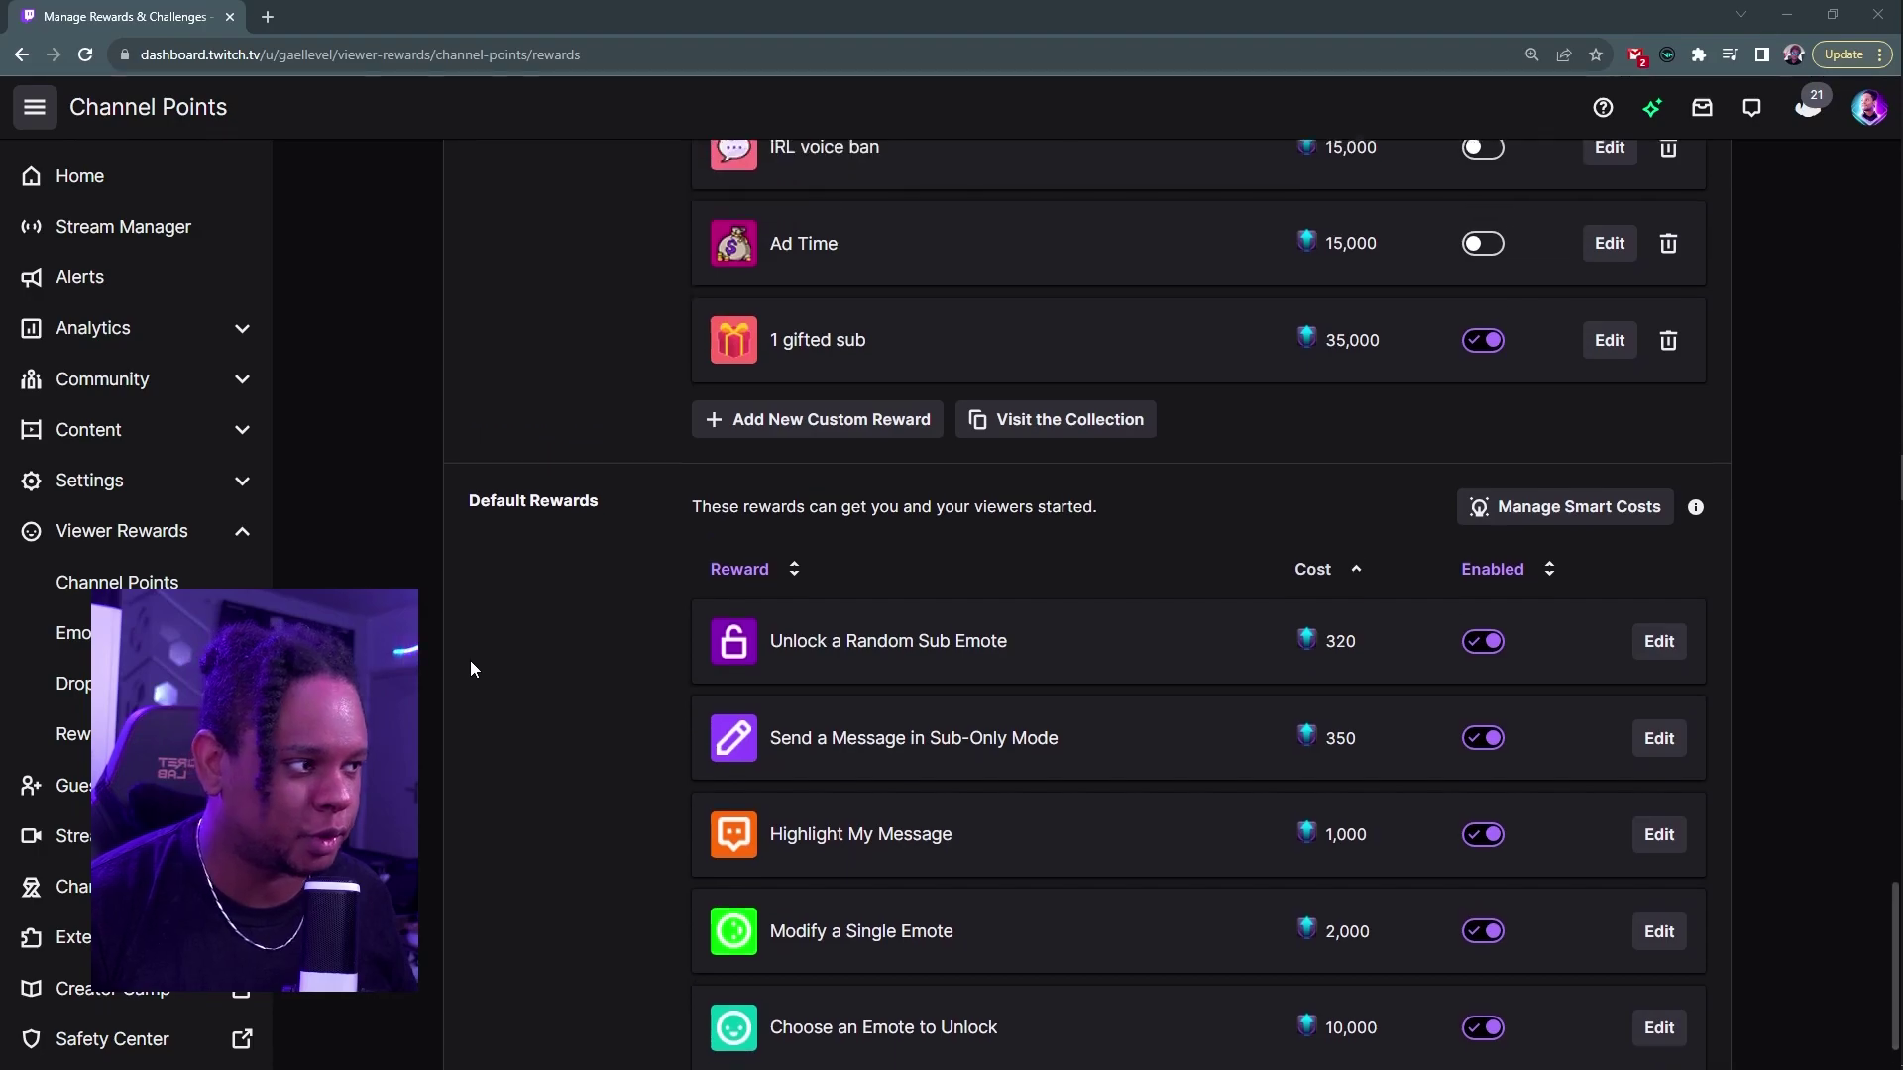
scroll(470, 660, "up", 10)
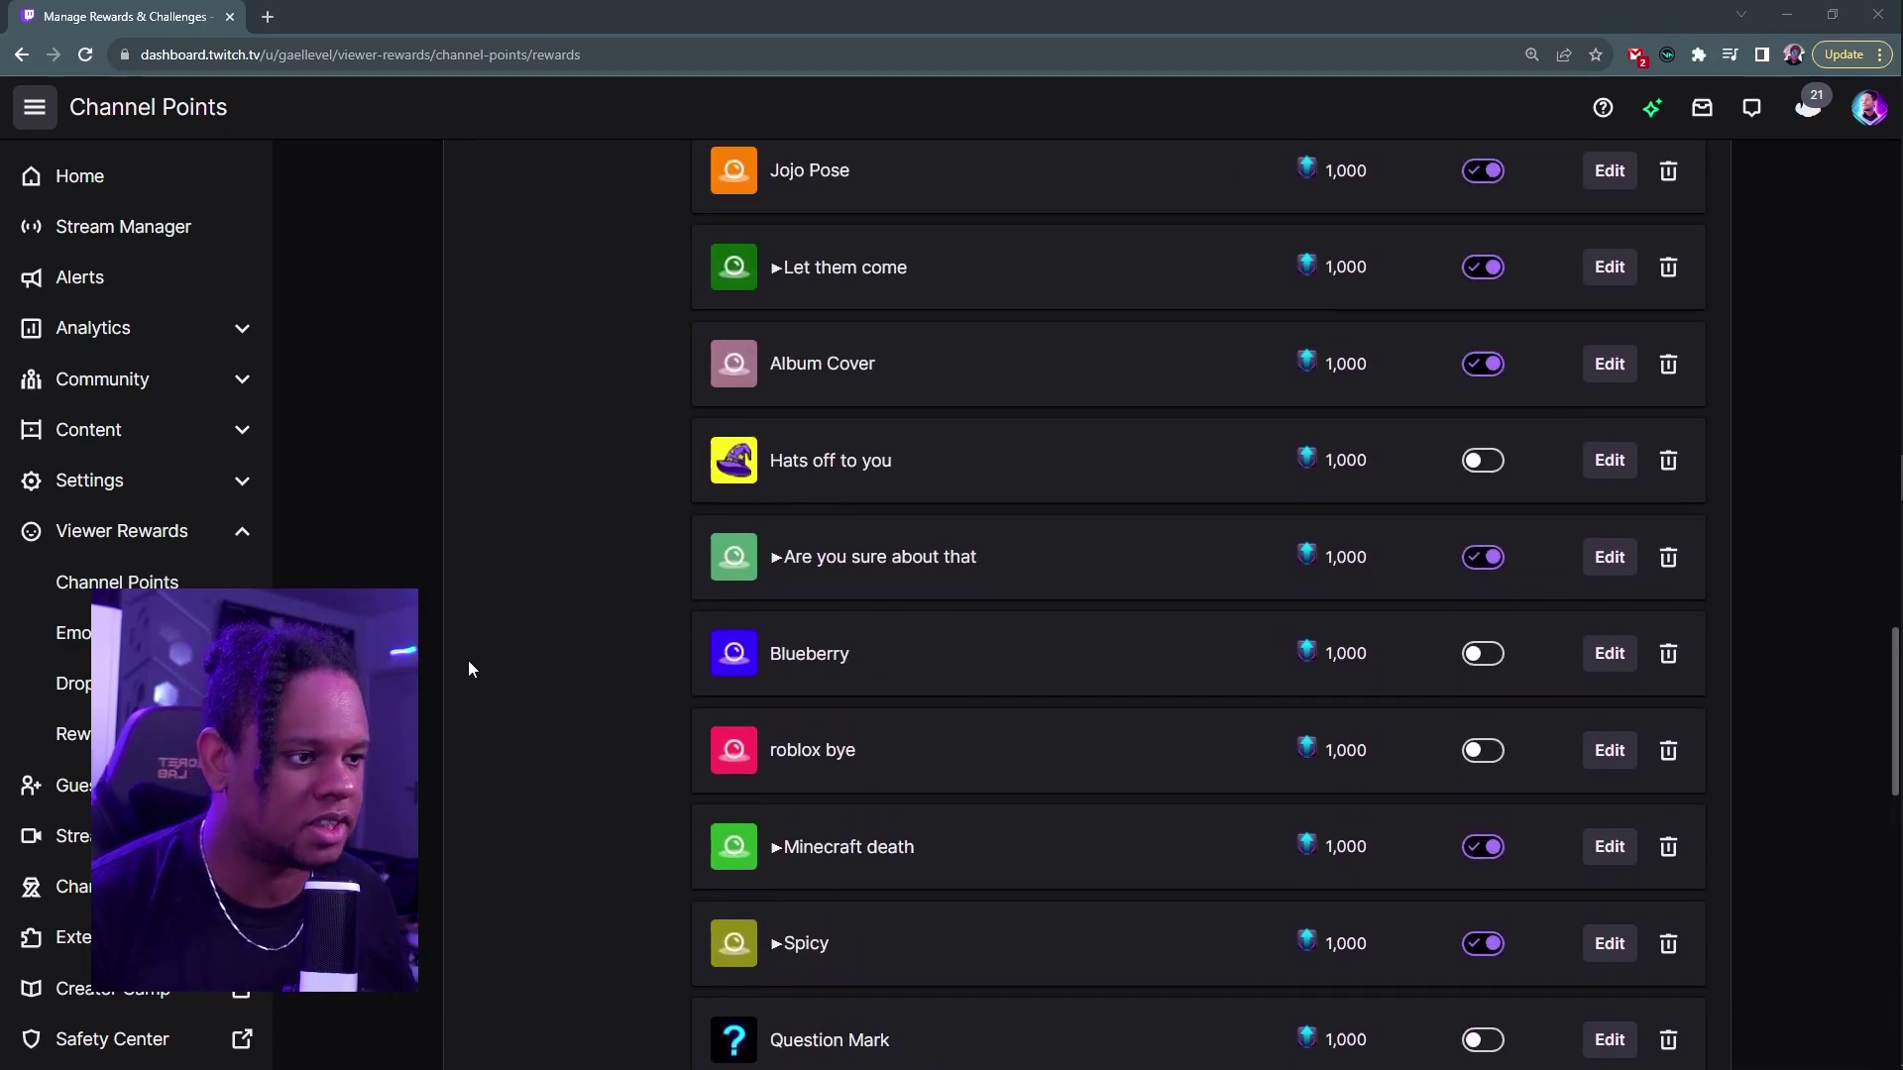
scroll(469, 663, "up", 1)
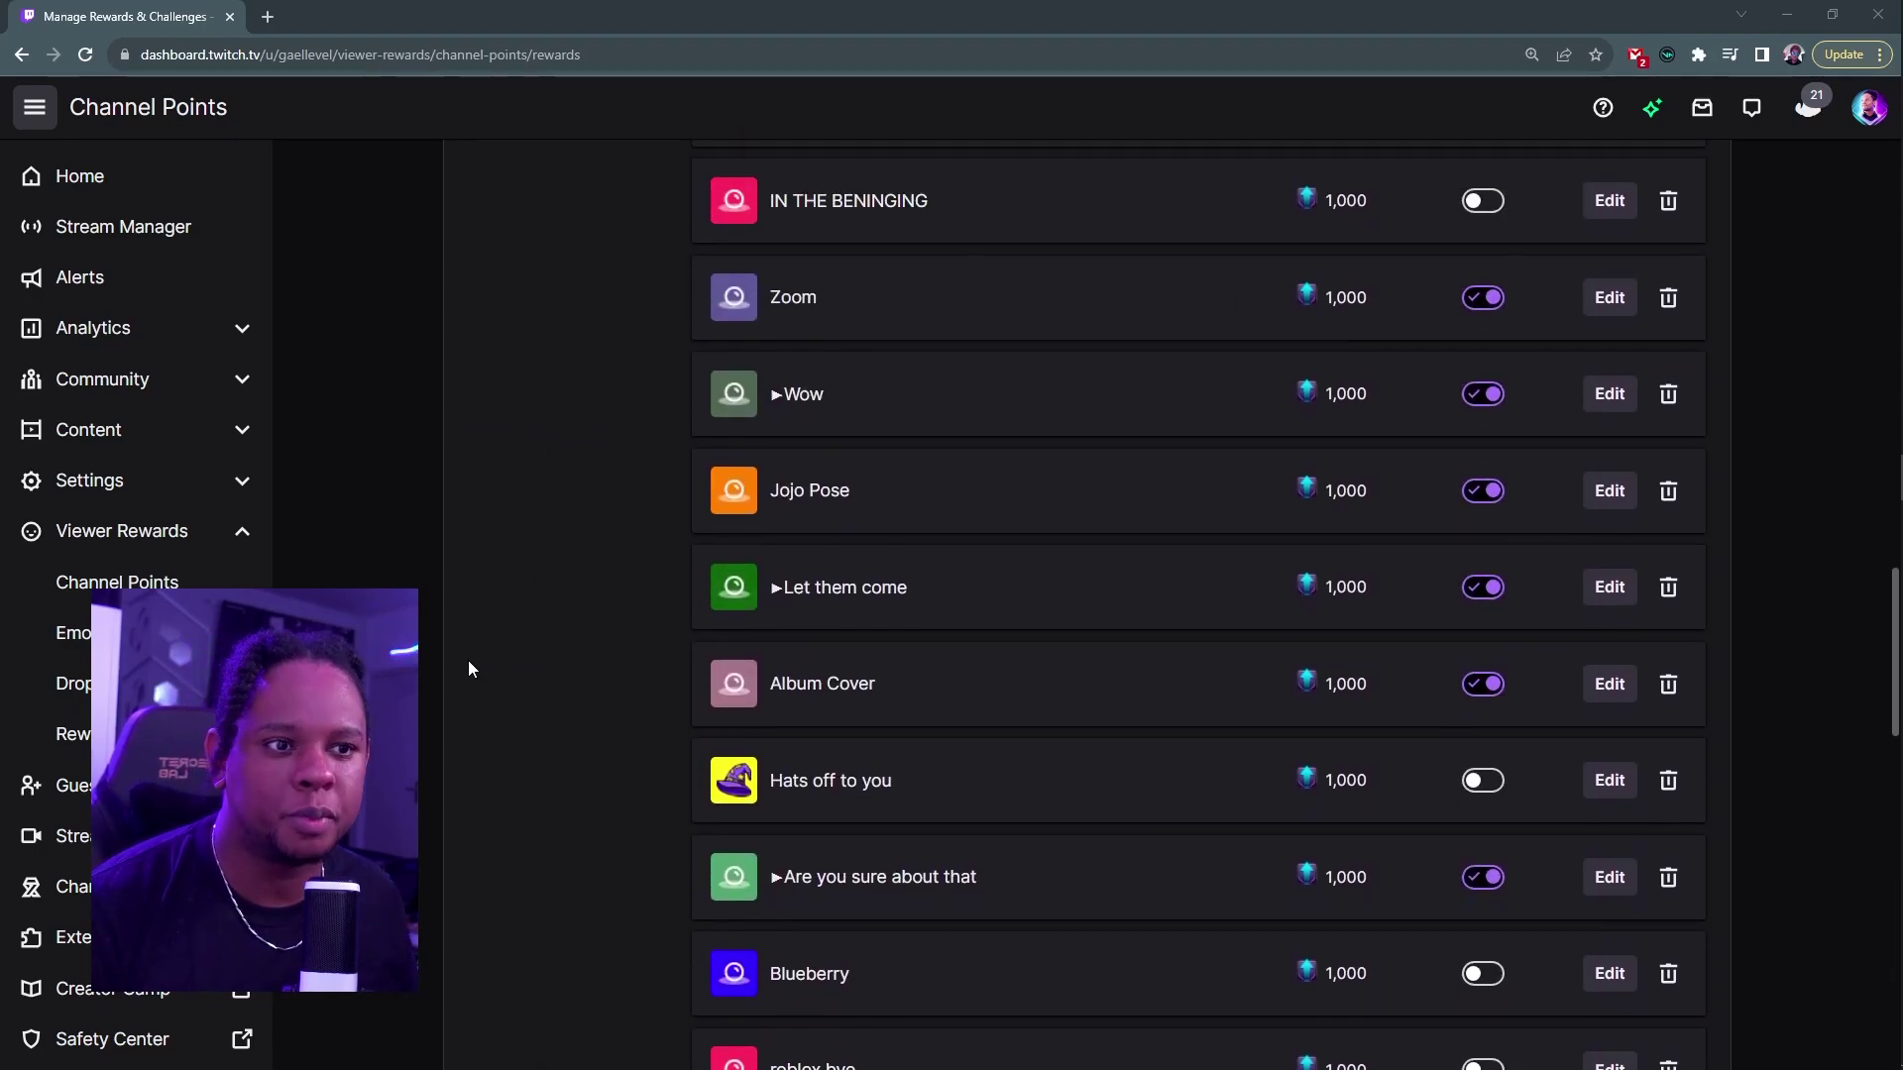
scroll(470, 669, "up", 5)
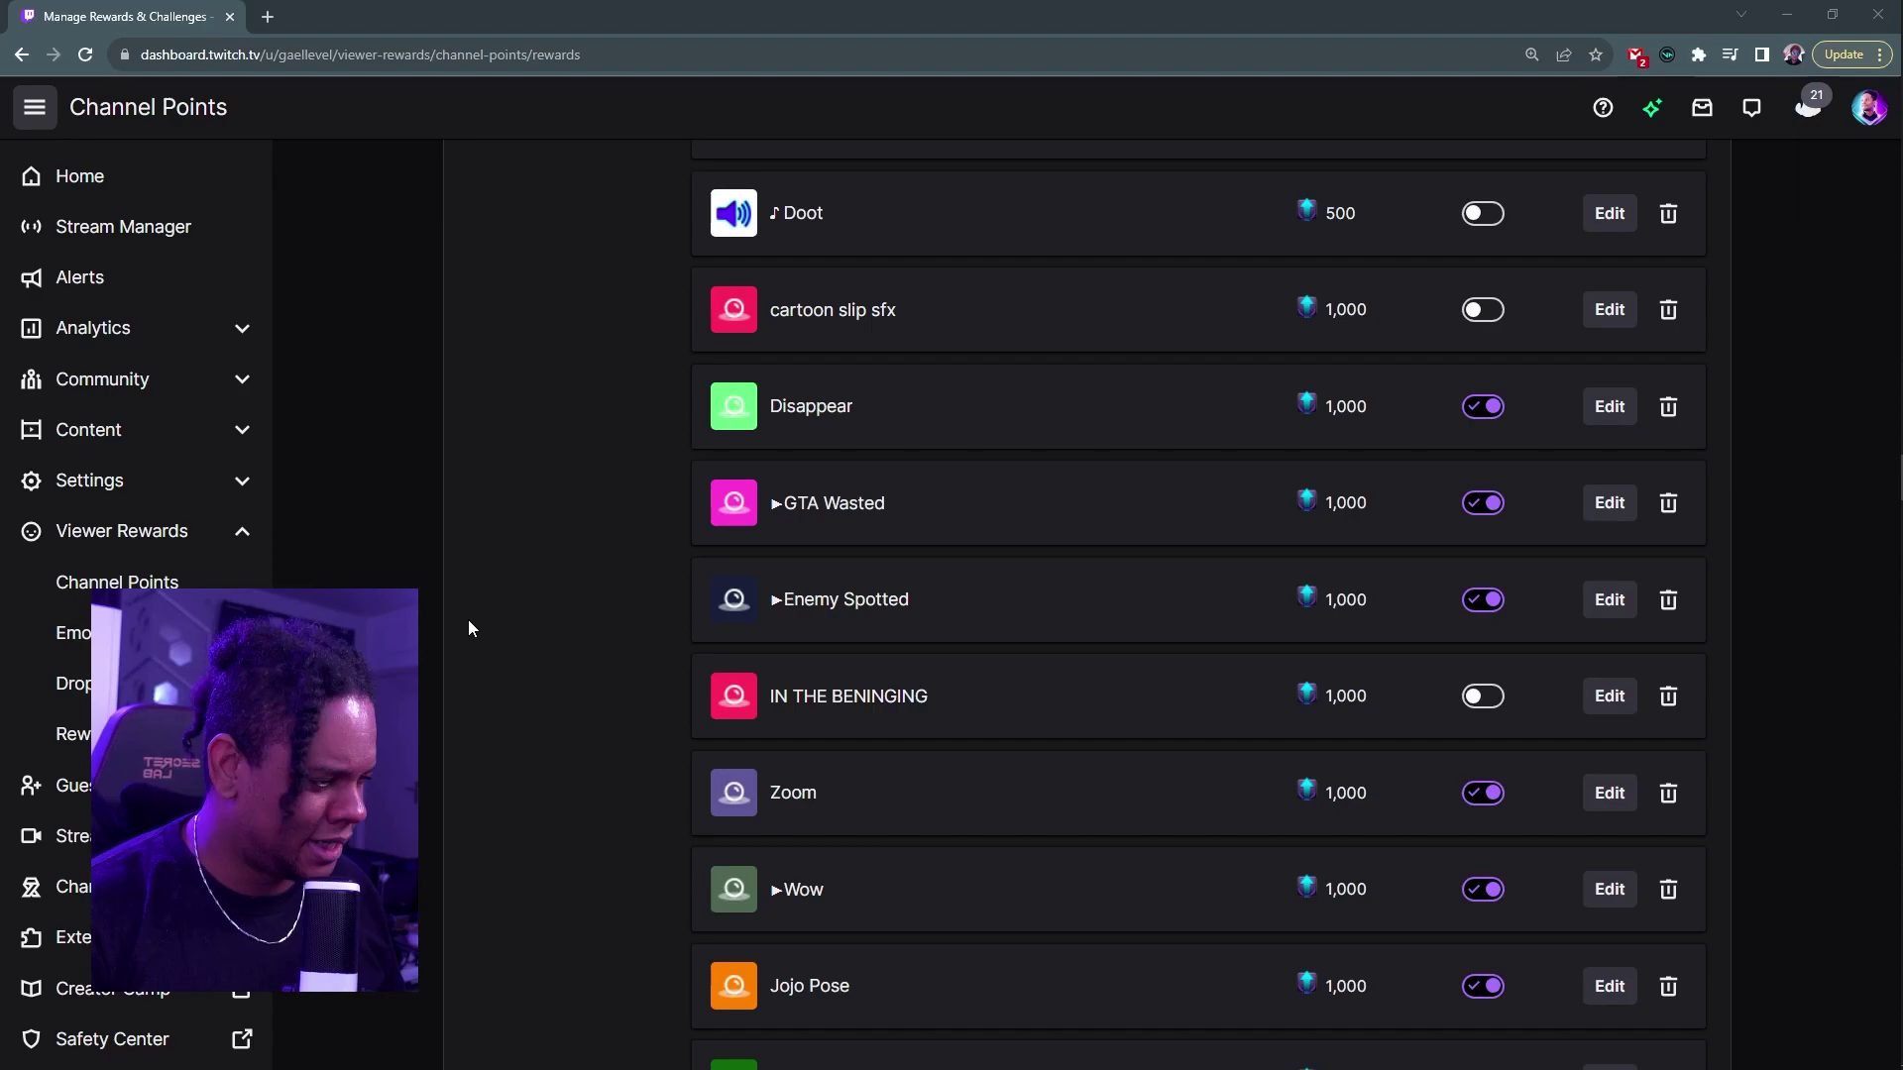
scroll(470, 628, "down", 7)
scroll(468, 628, "down", 10)
scroll(676, 685, "up", 15)
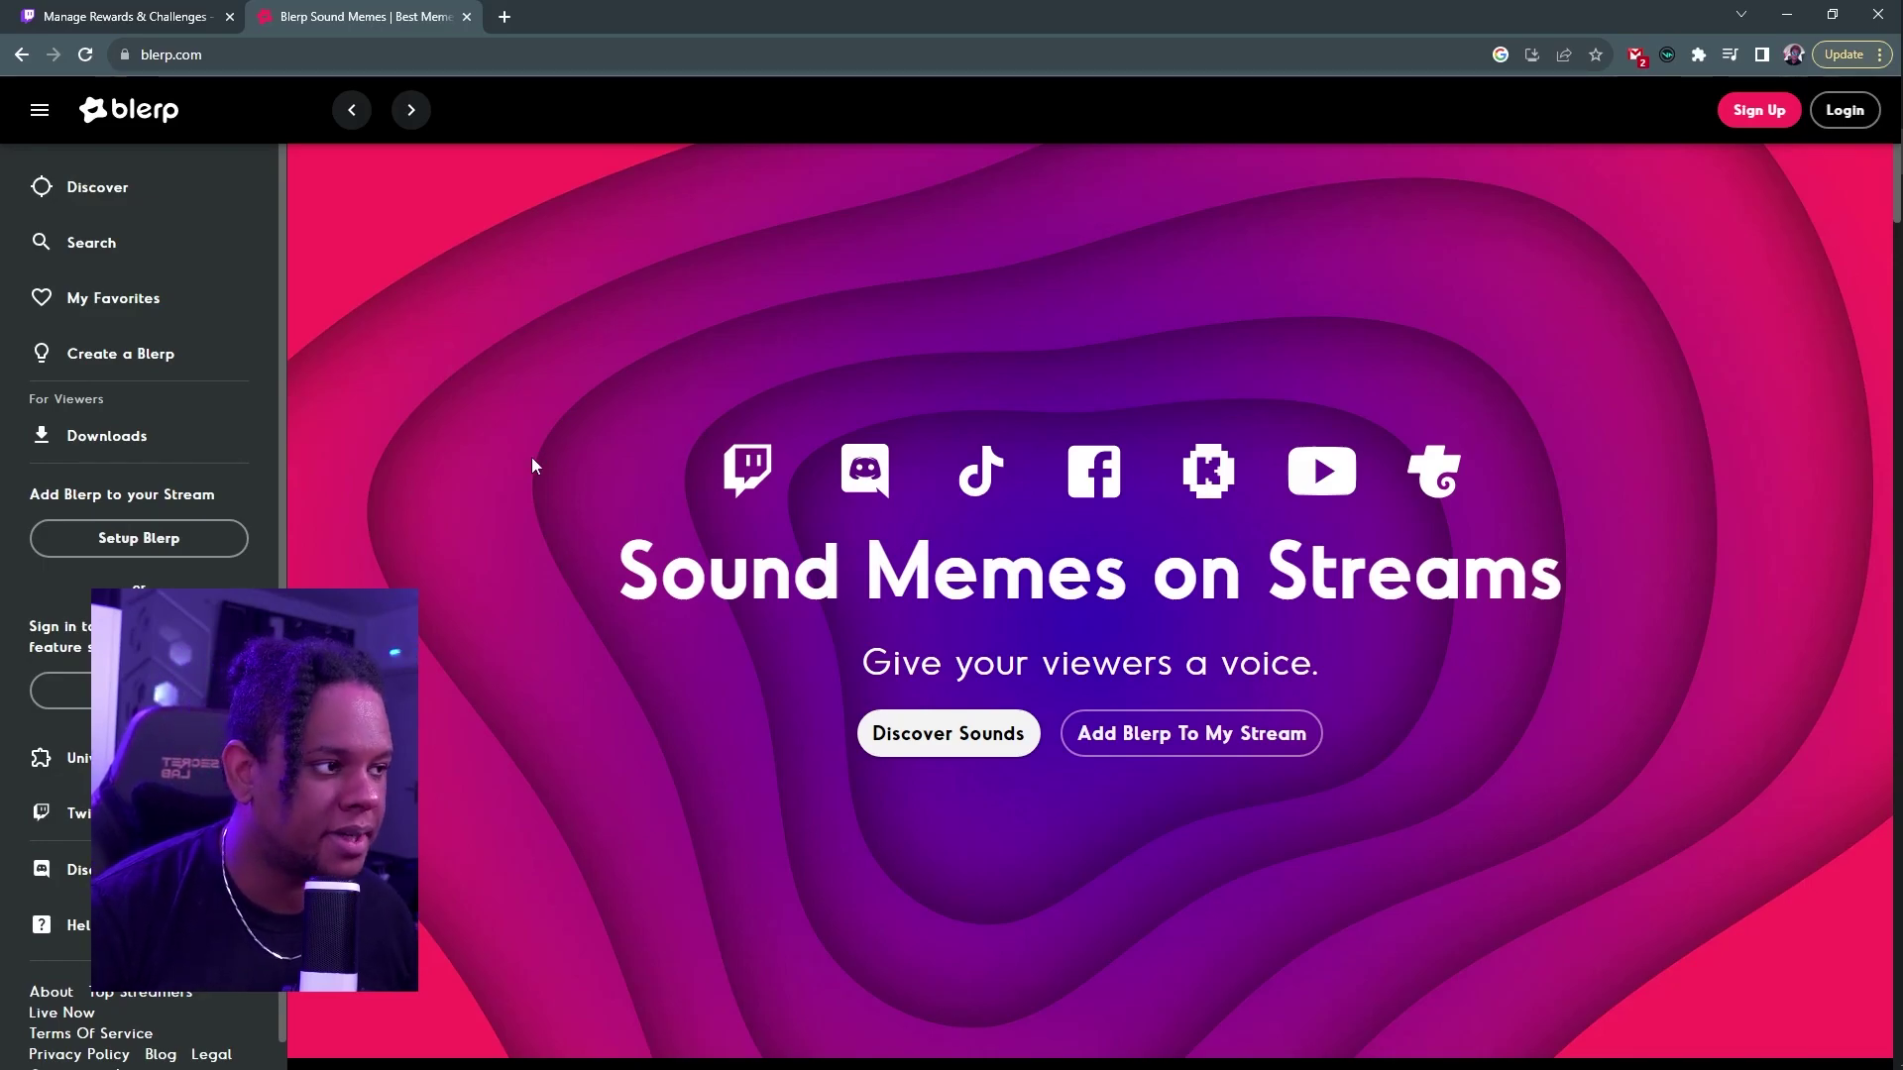
- Scroll down the Blerp homepage through its sound-meme and channel-point features
scroll(671, 549, "down", 12)
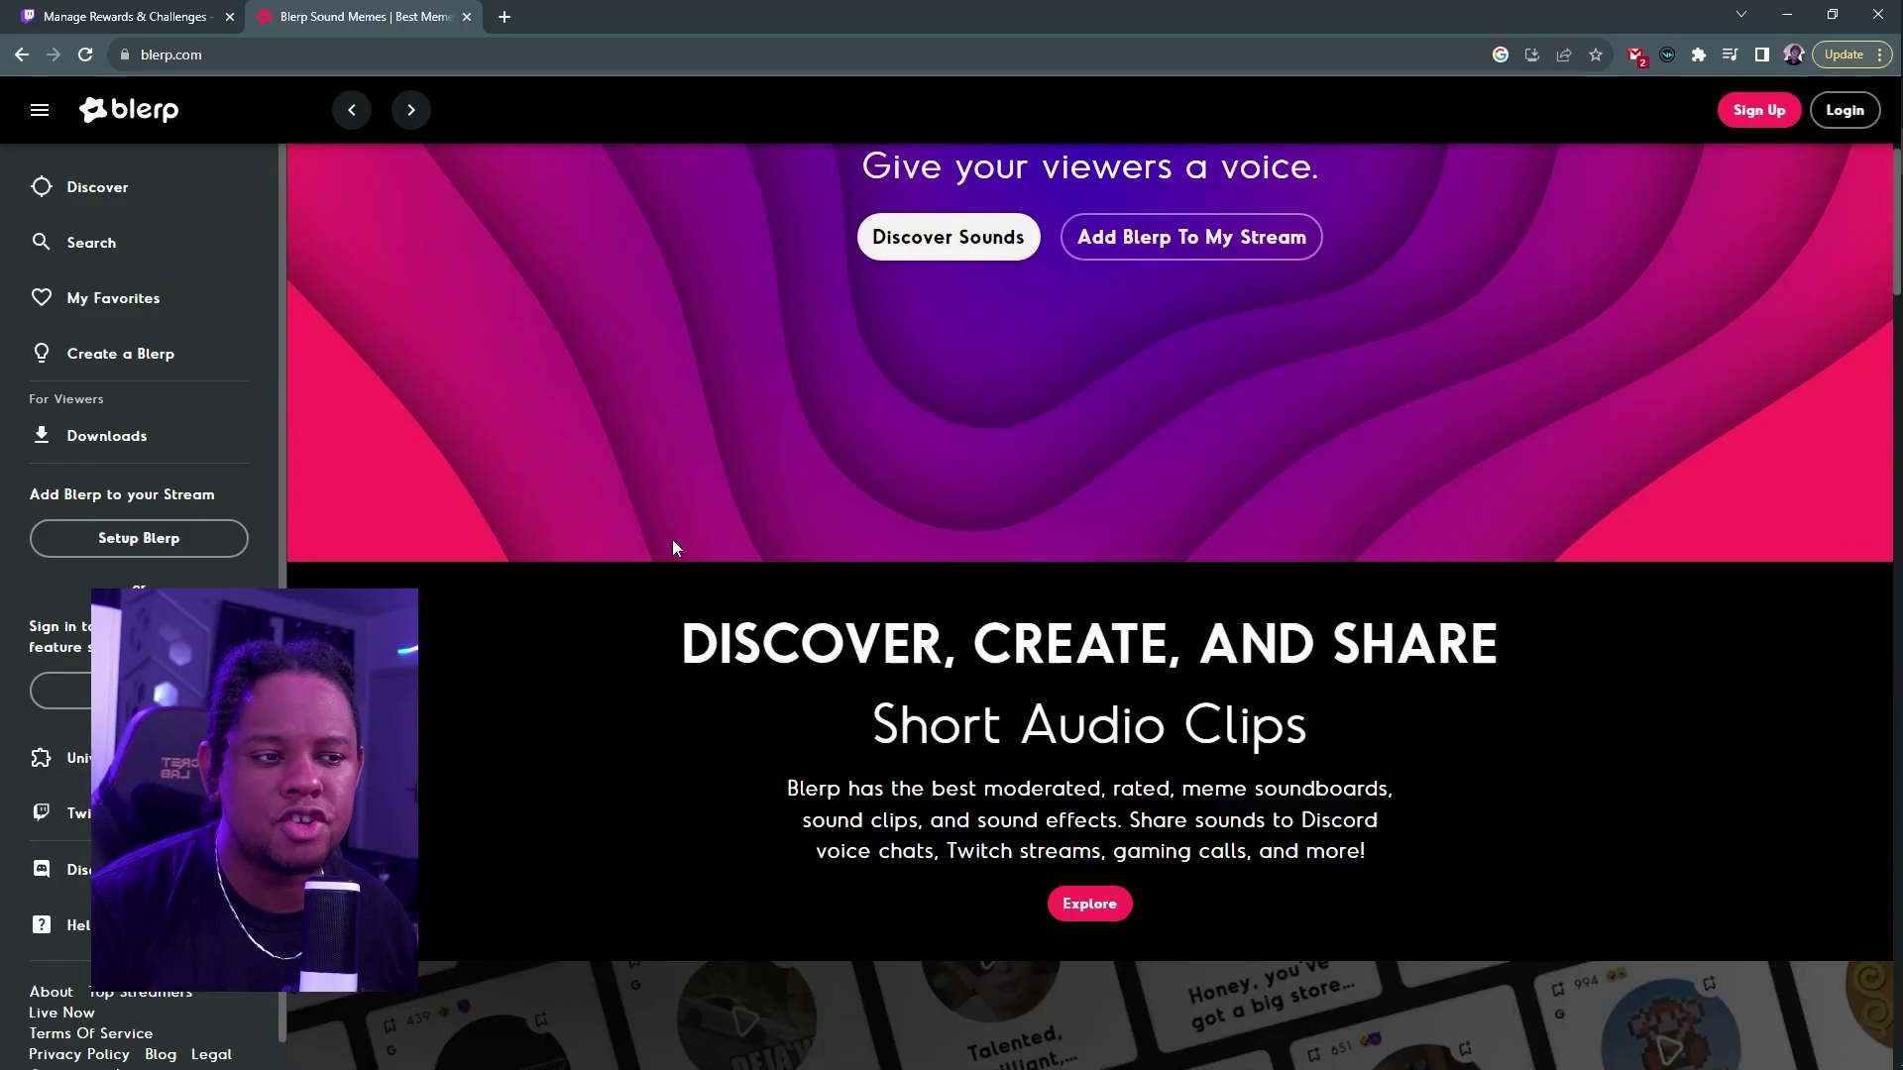
scroll(670, 552, "down", 1)
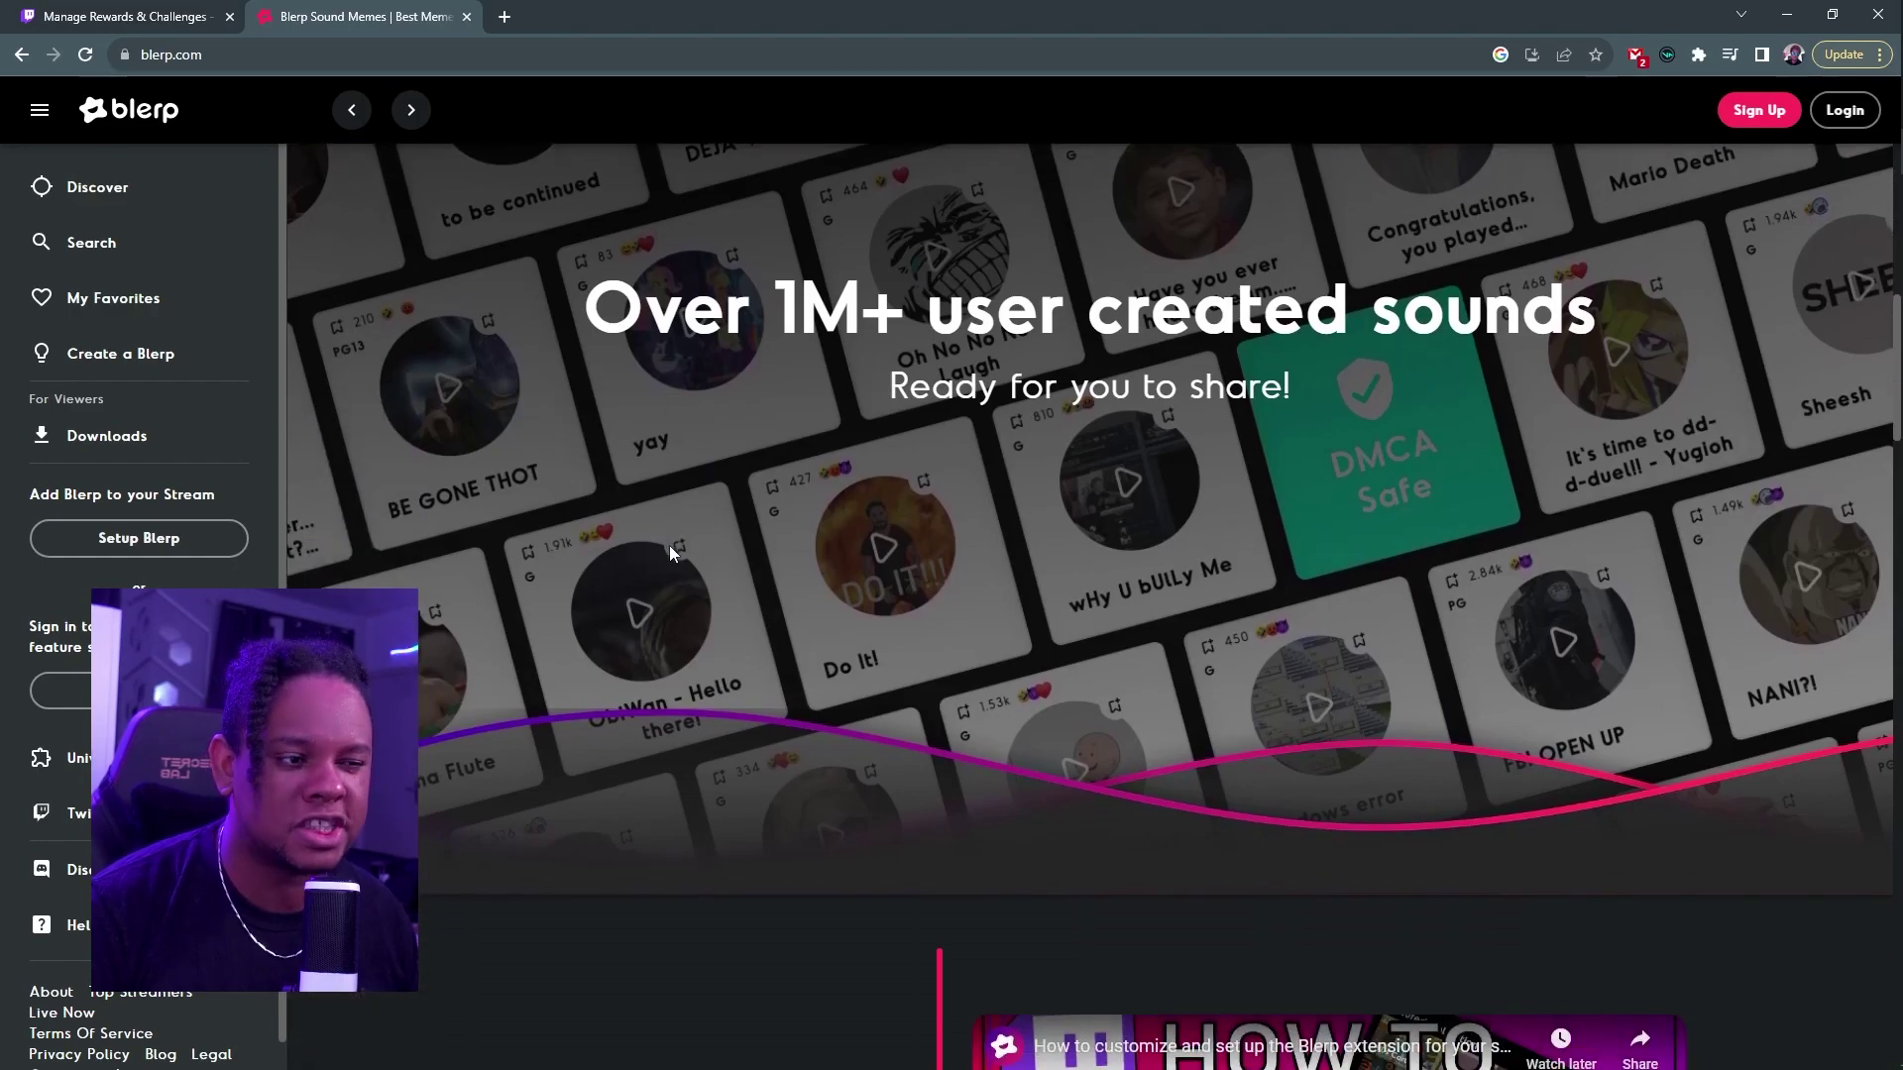
scroll(670, 552, "down", 1)
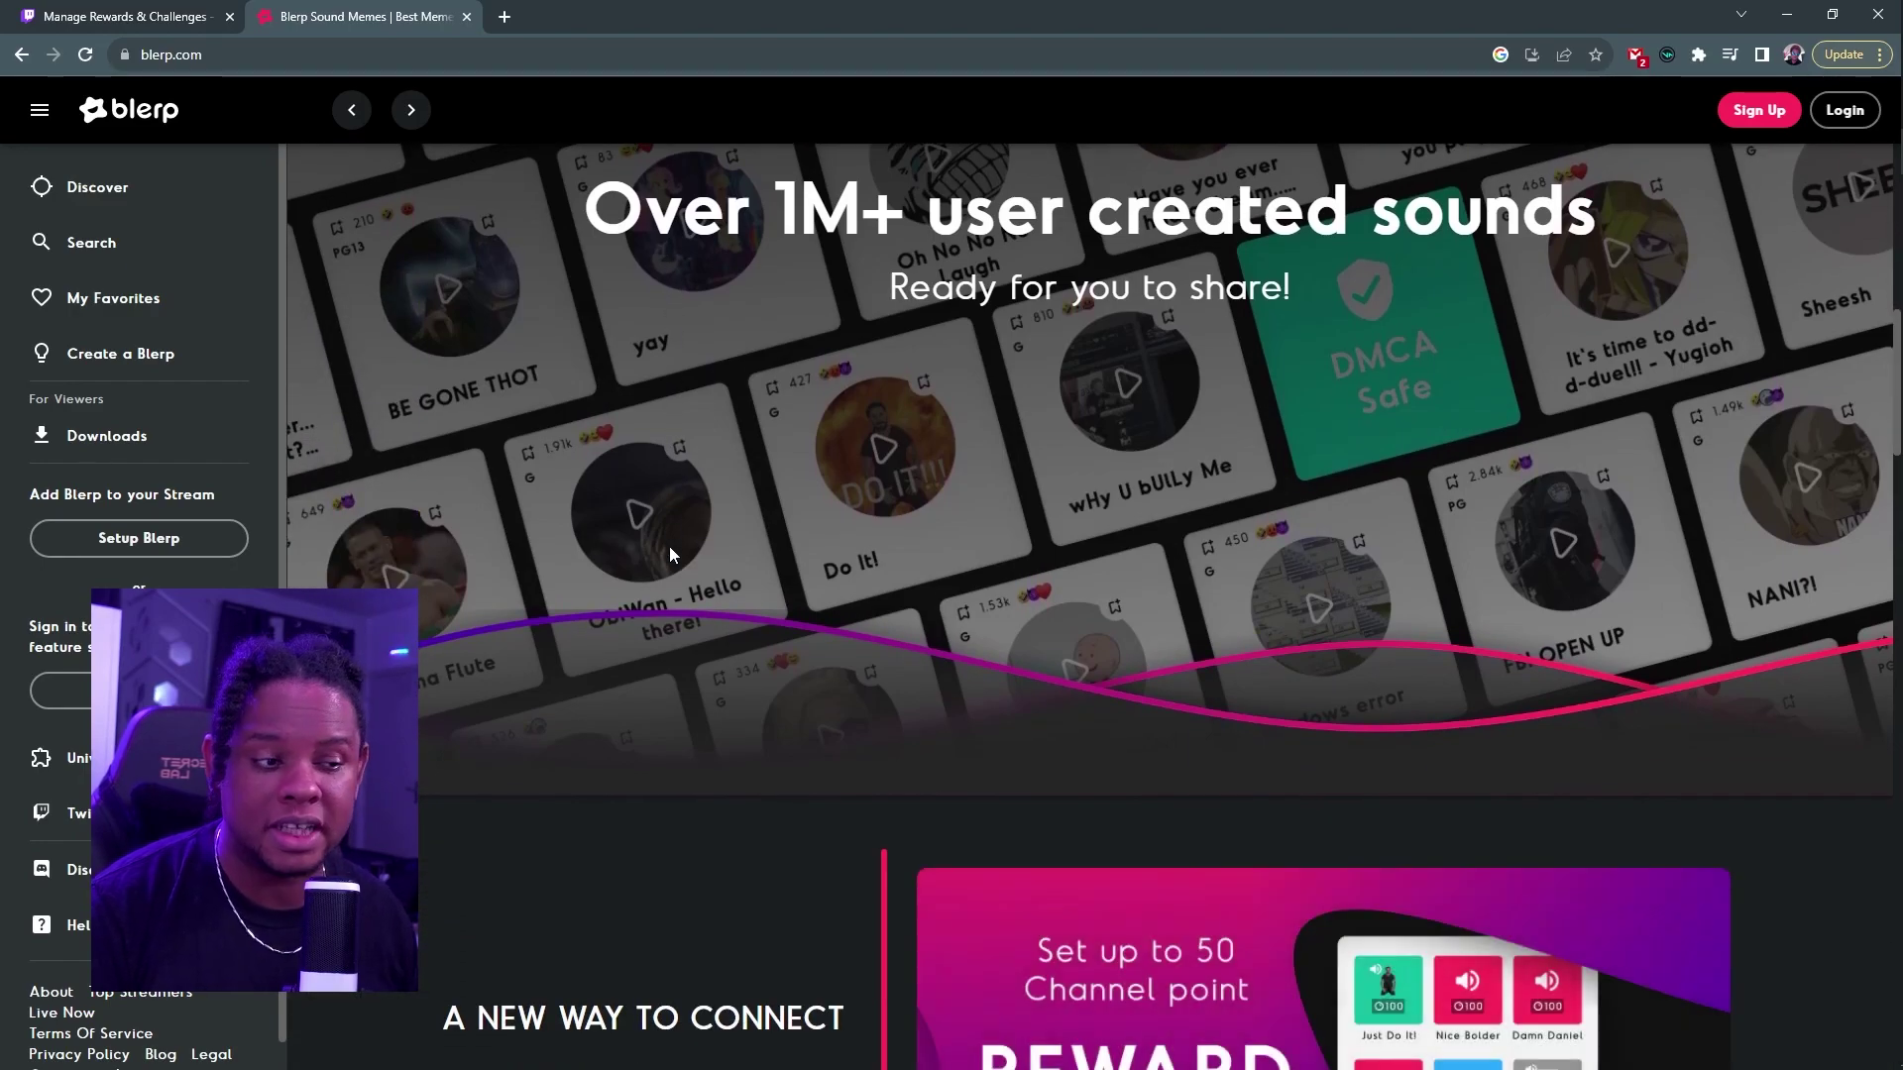
scroll(669, 547, "down", 4)
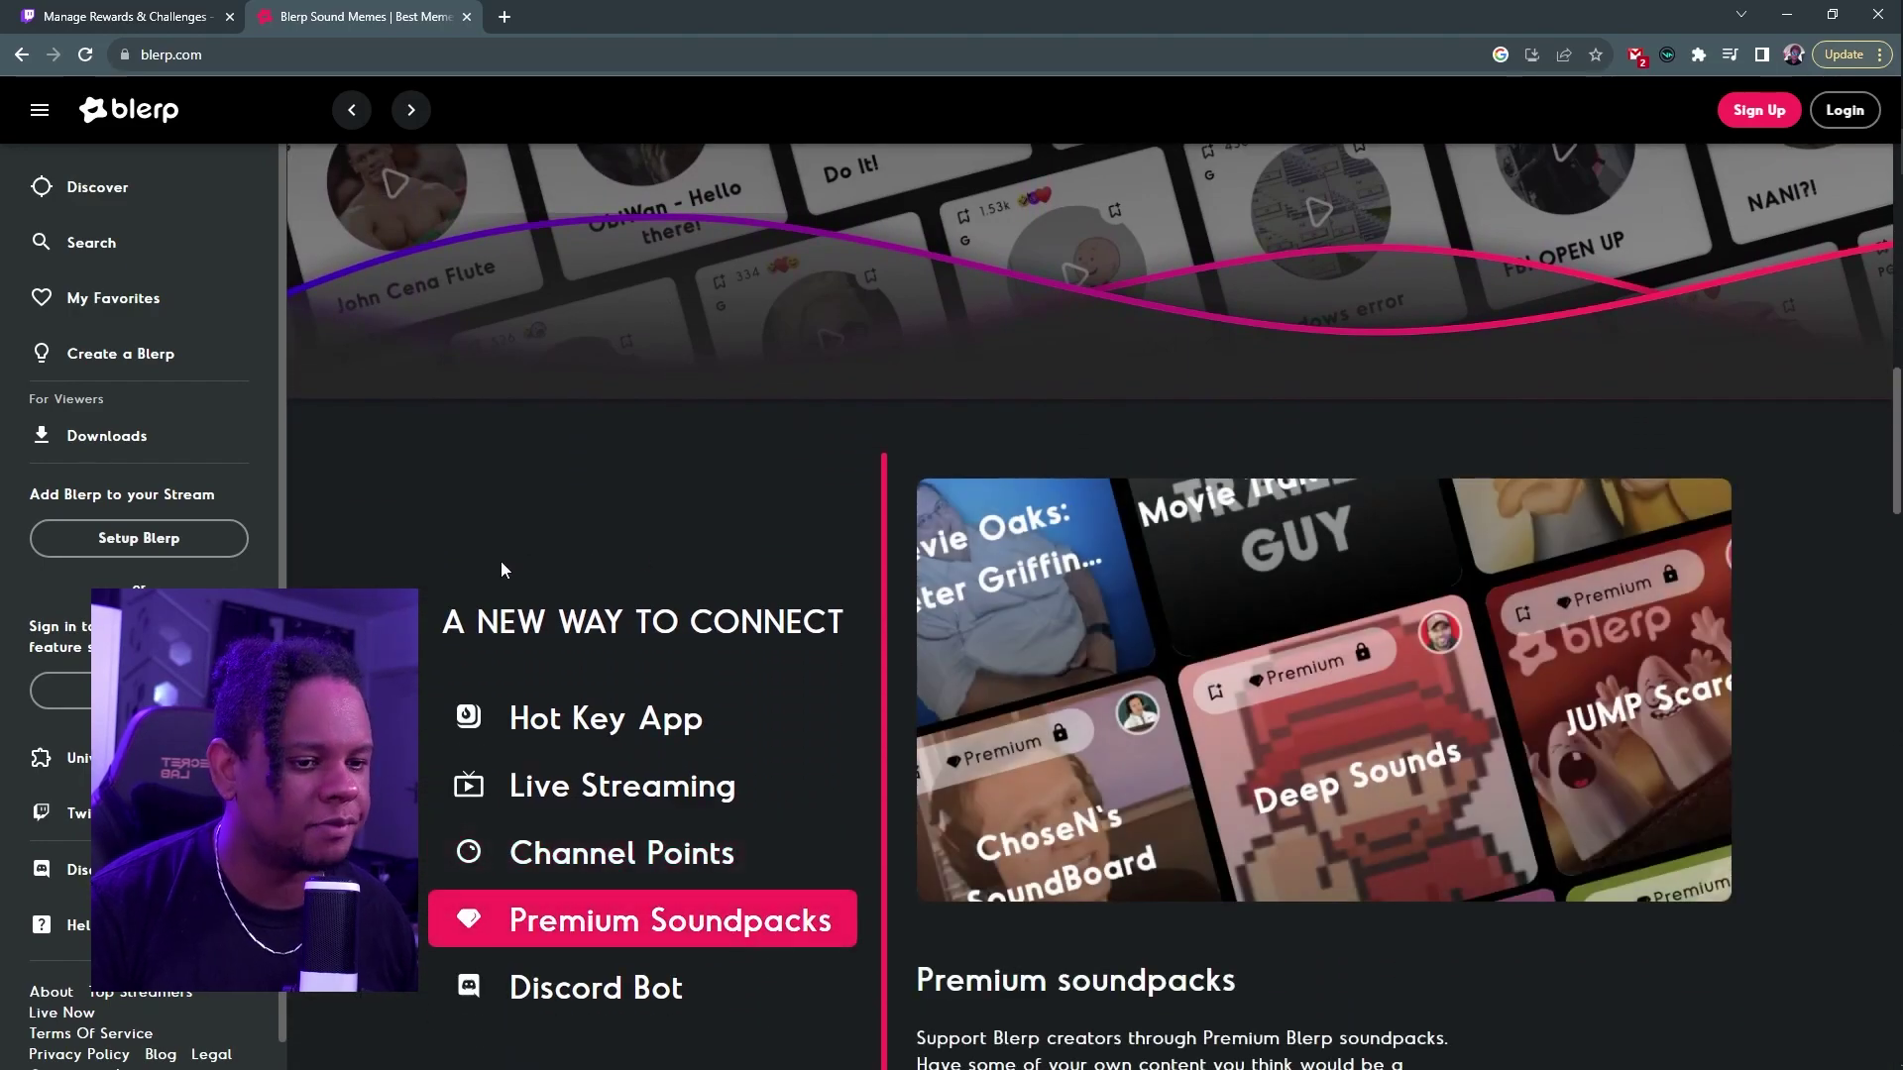
scroll(402, 569, "down", 4)
scroll(402, 569, "down", 1)
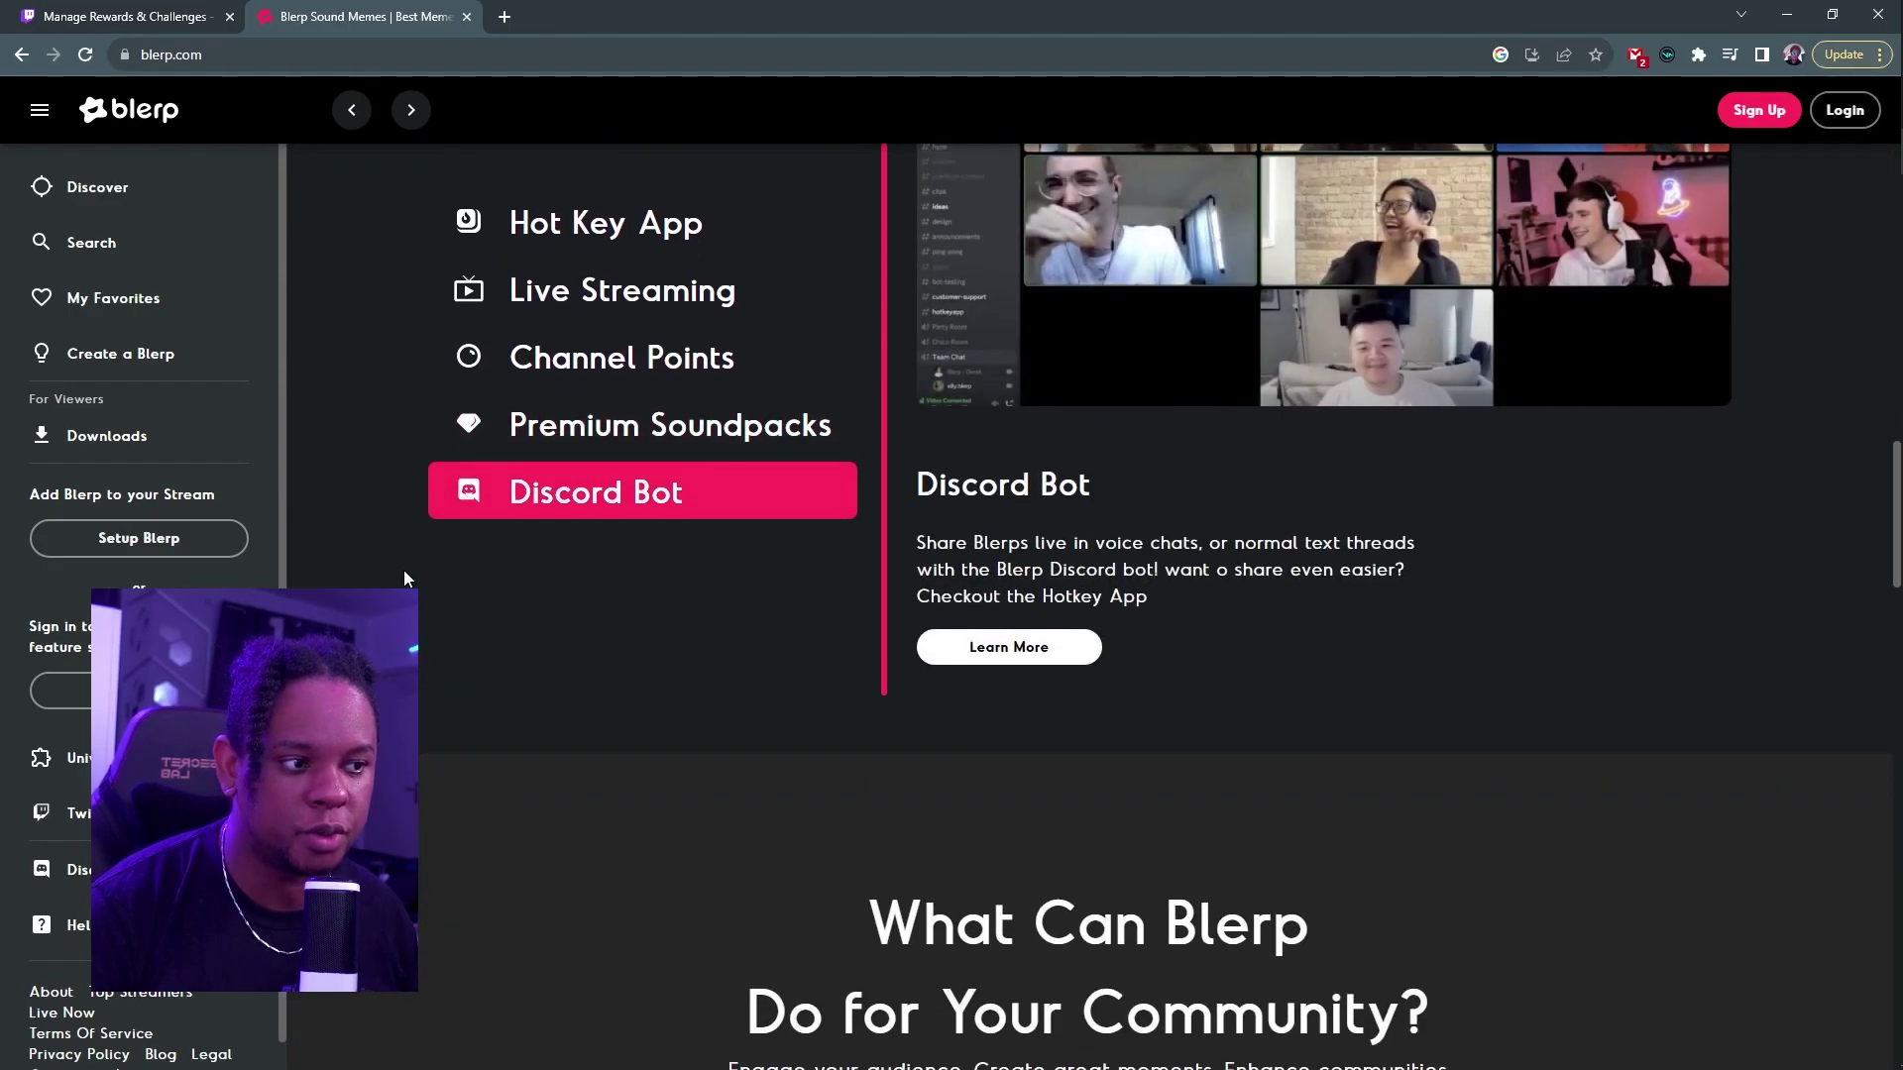
scroll(402, 569, "up", 1)
- Return to the Twitch rewards tab and scroll down to Anime Split Screen and back
left_click(153, 16)
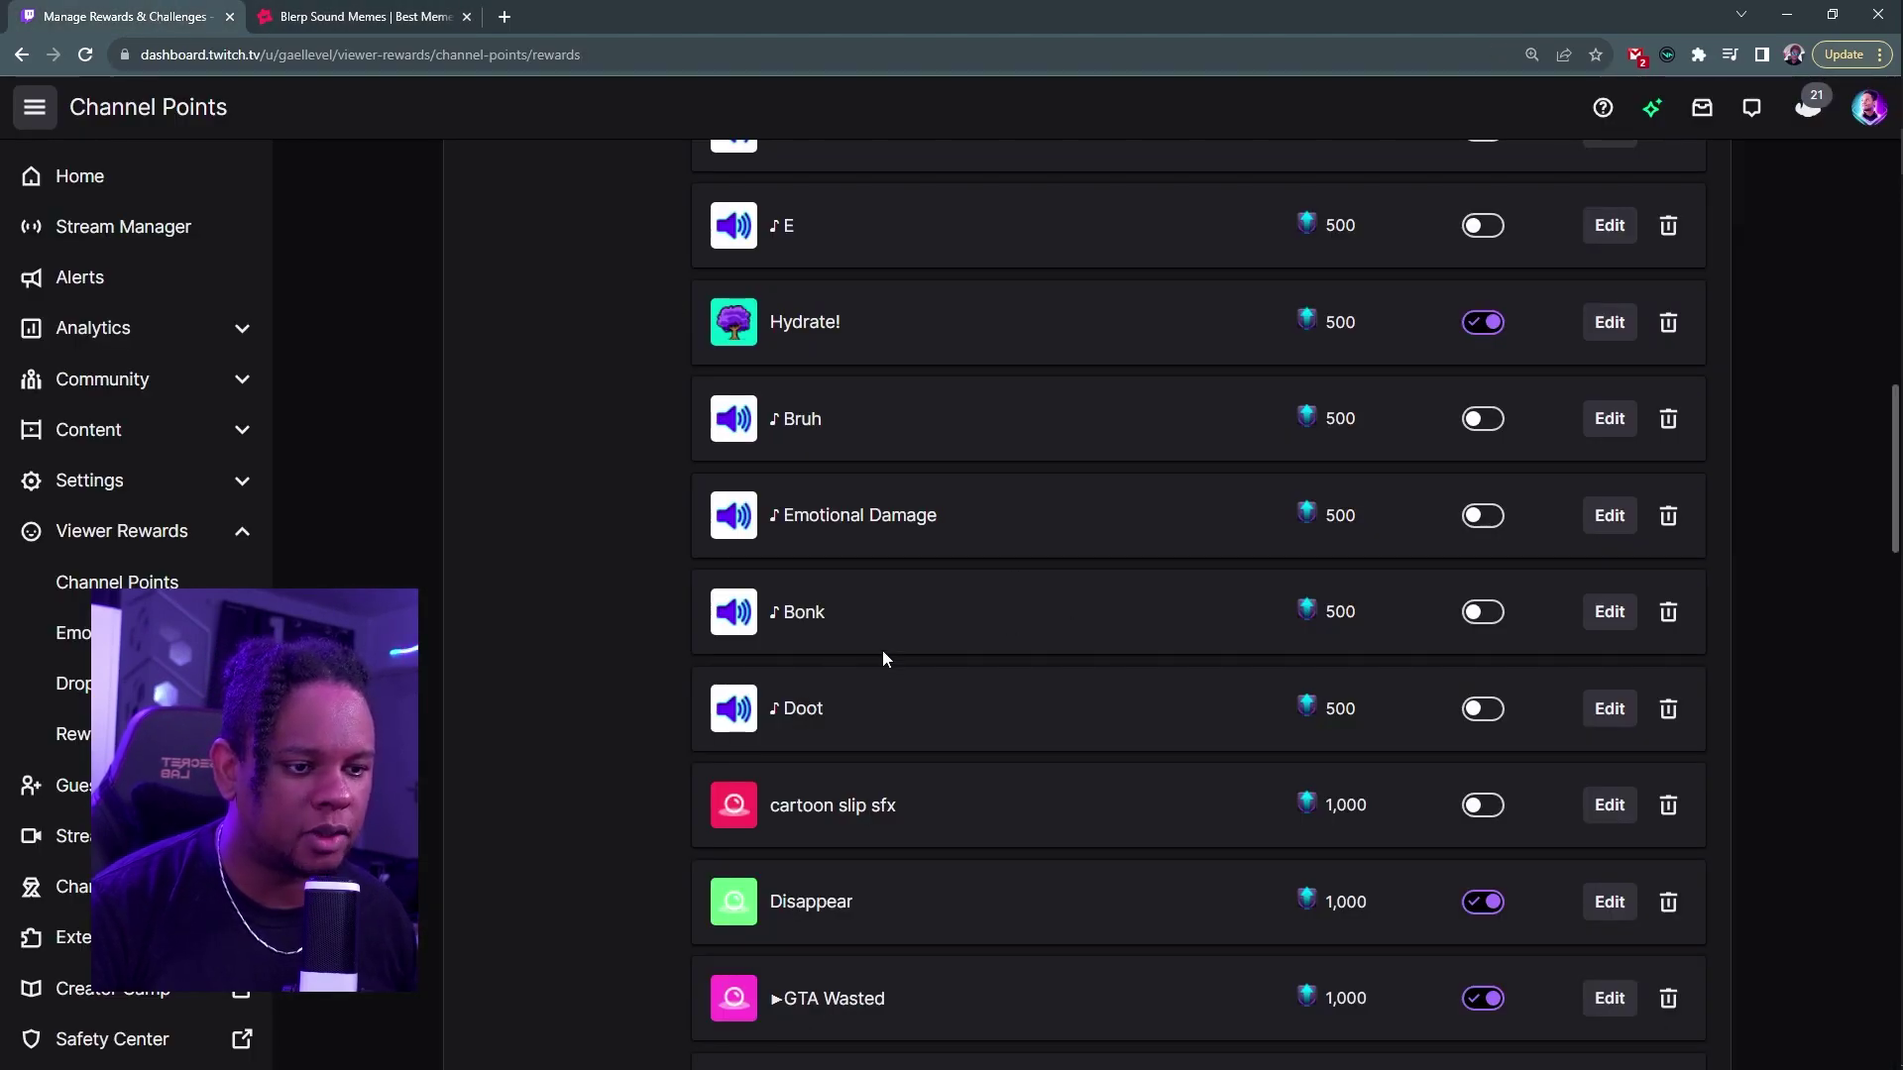
scroll(616, 577, "down", 4)
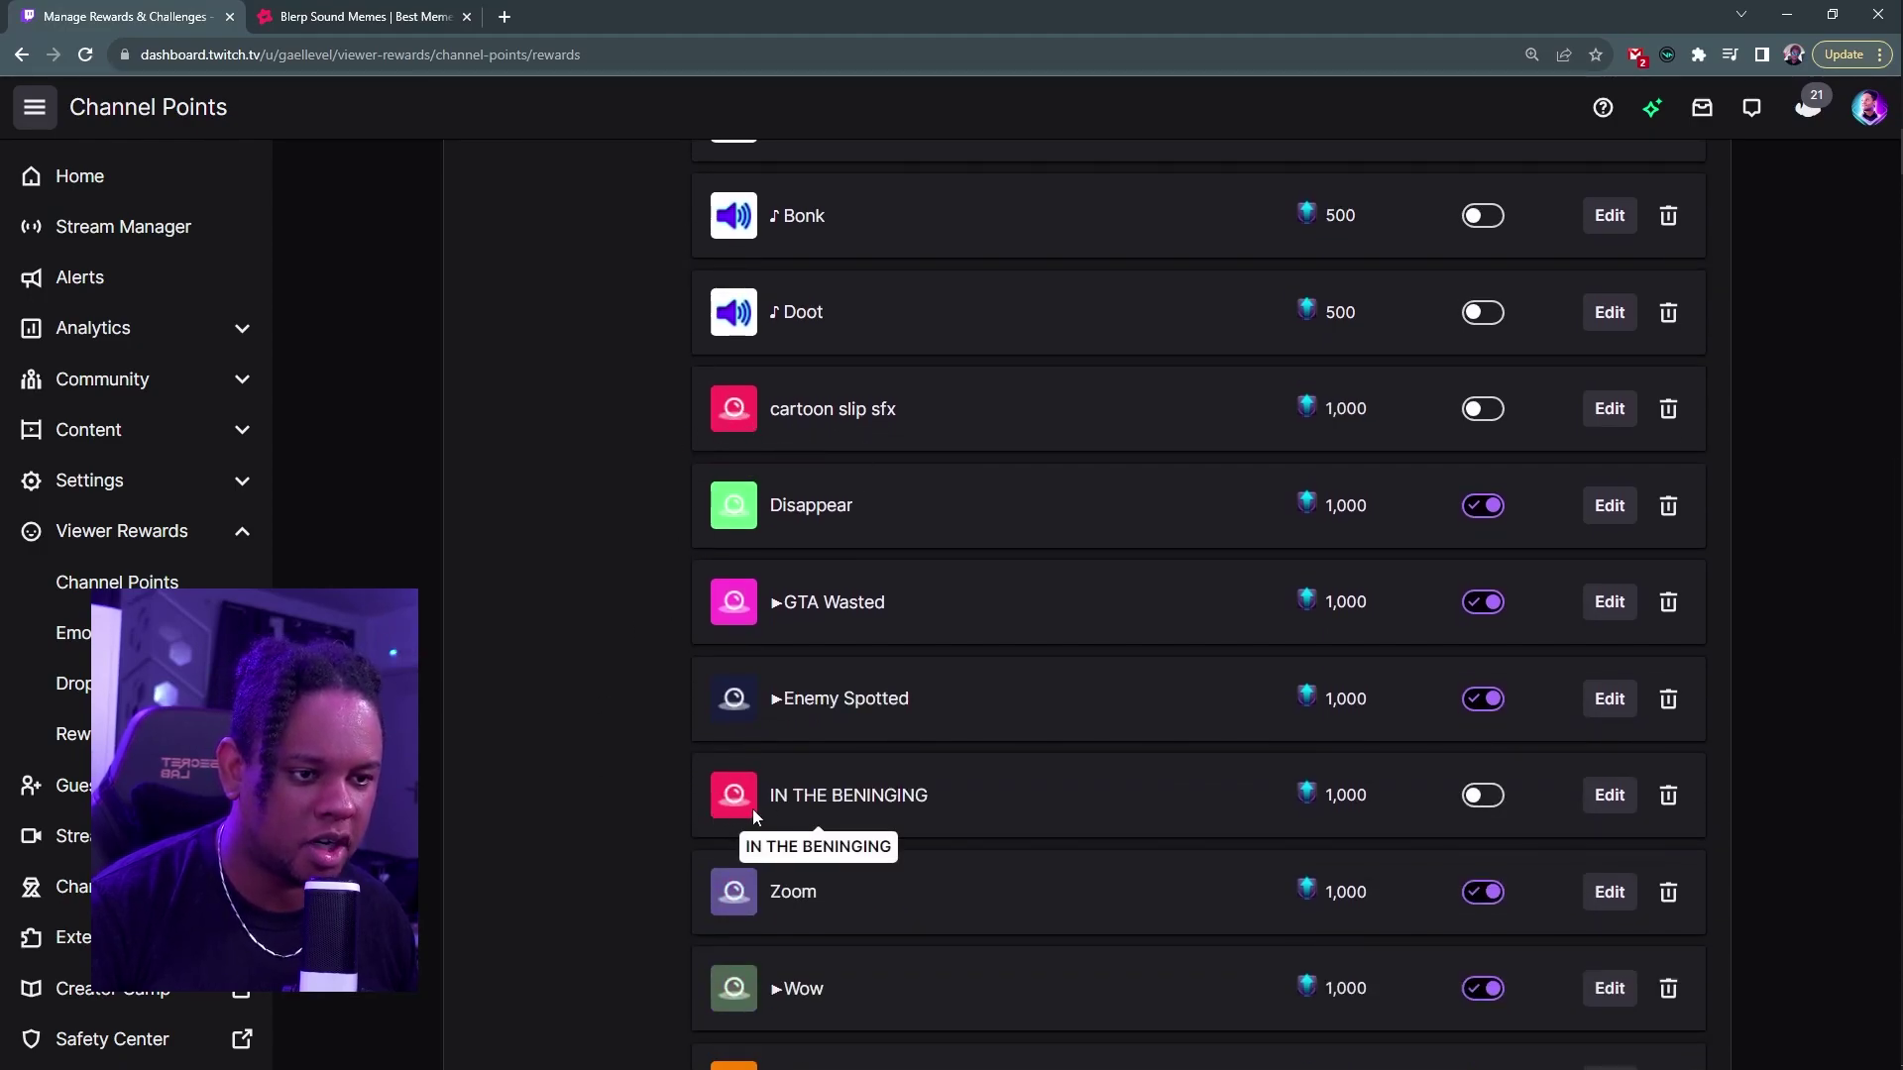
scroll(537, 598, "down", 7)
scroll(545, 674, "down", 5)
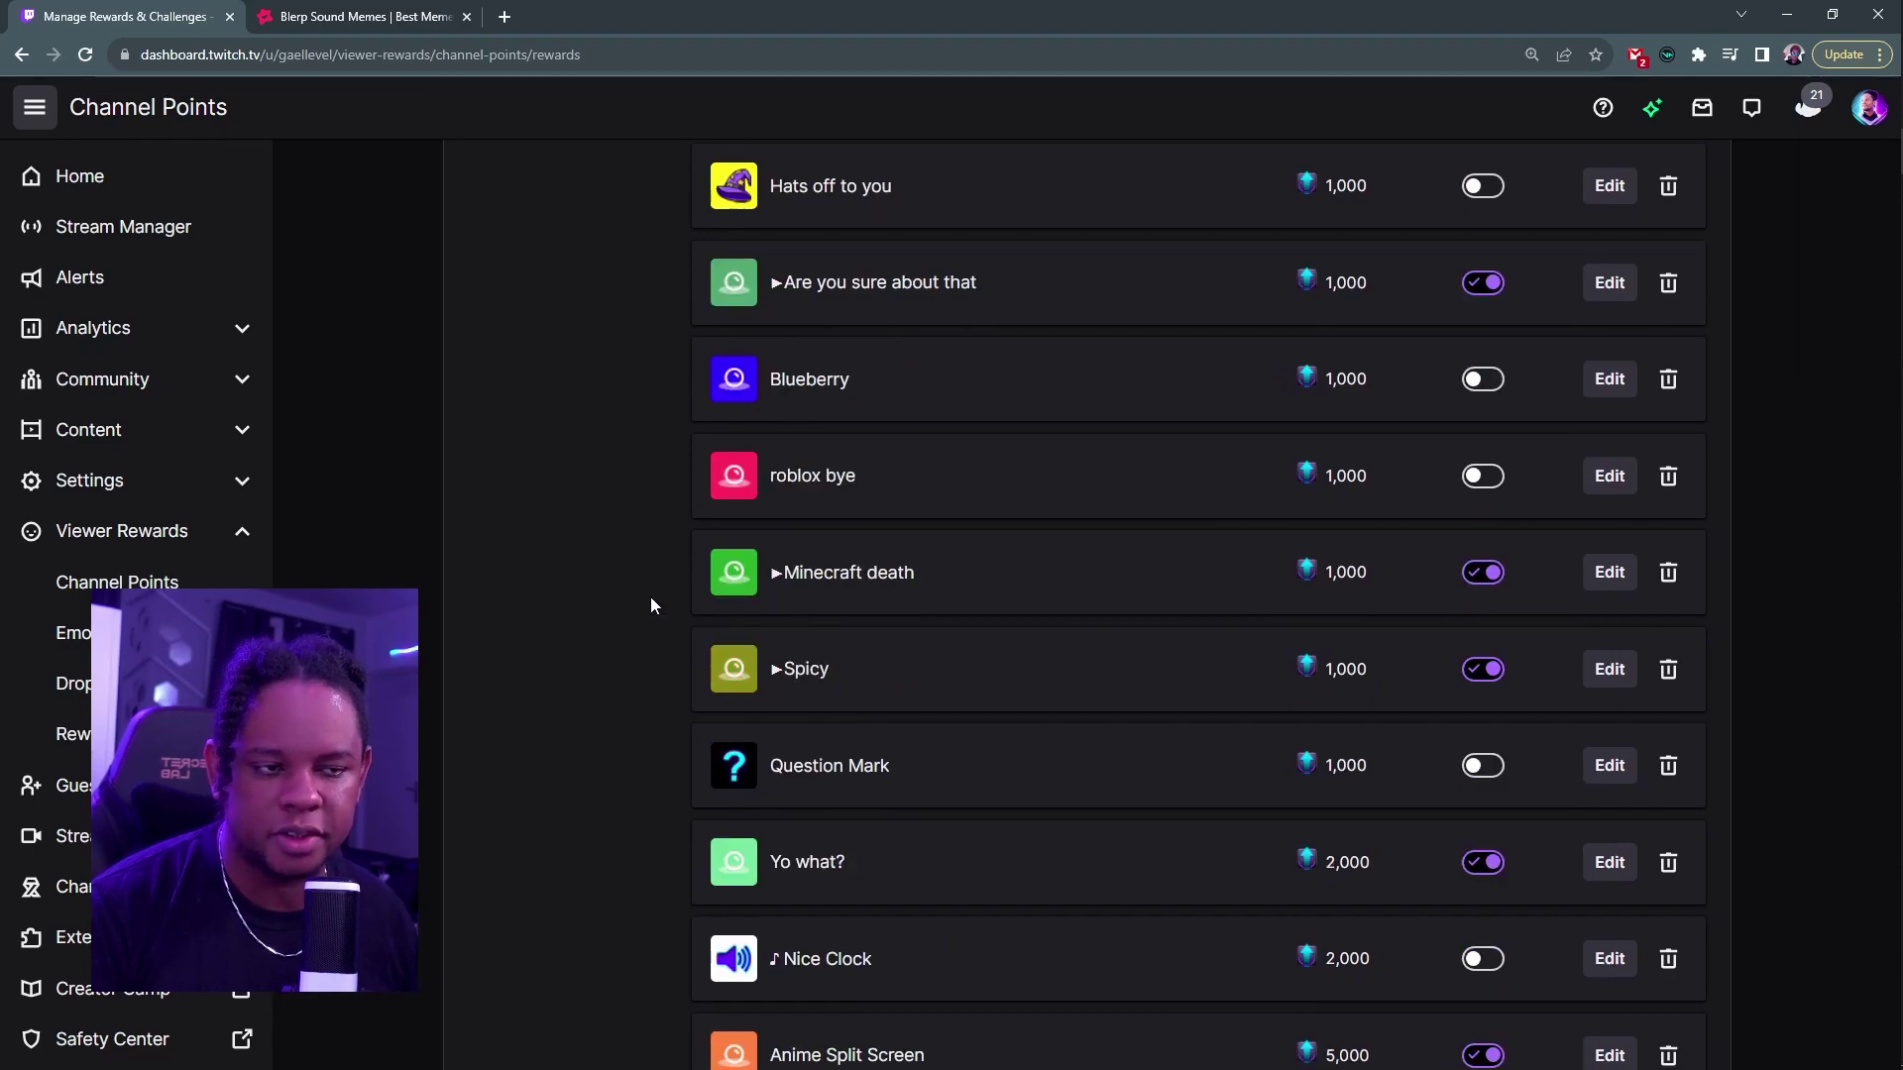
scroll(651, 605, "up", 15)
scroll(651, 605, "up", 1)
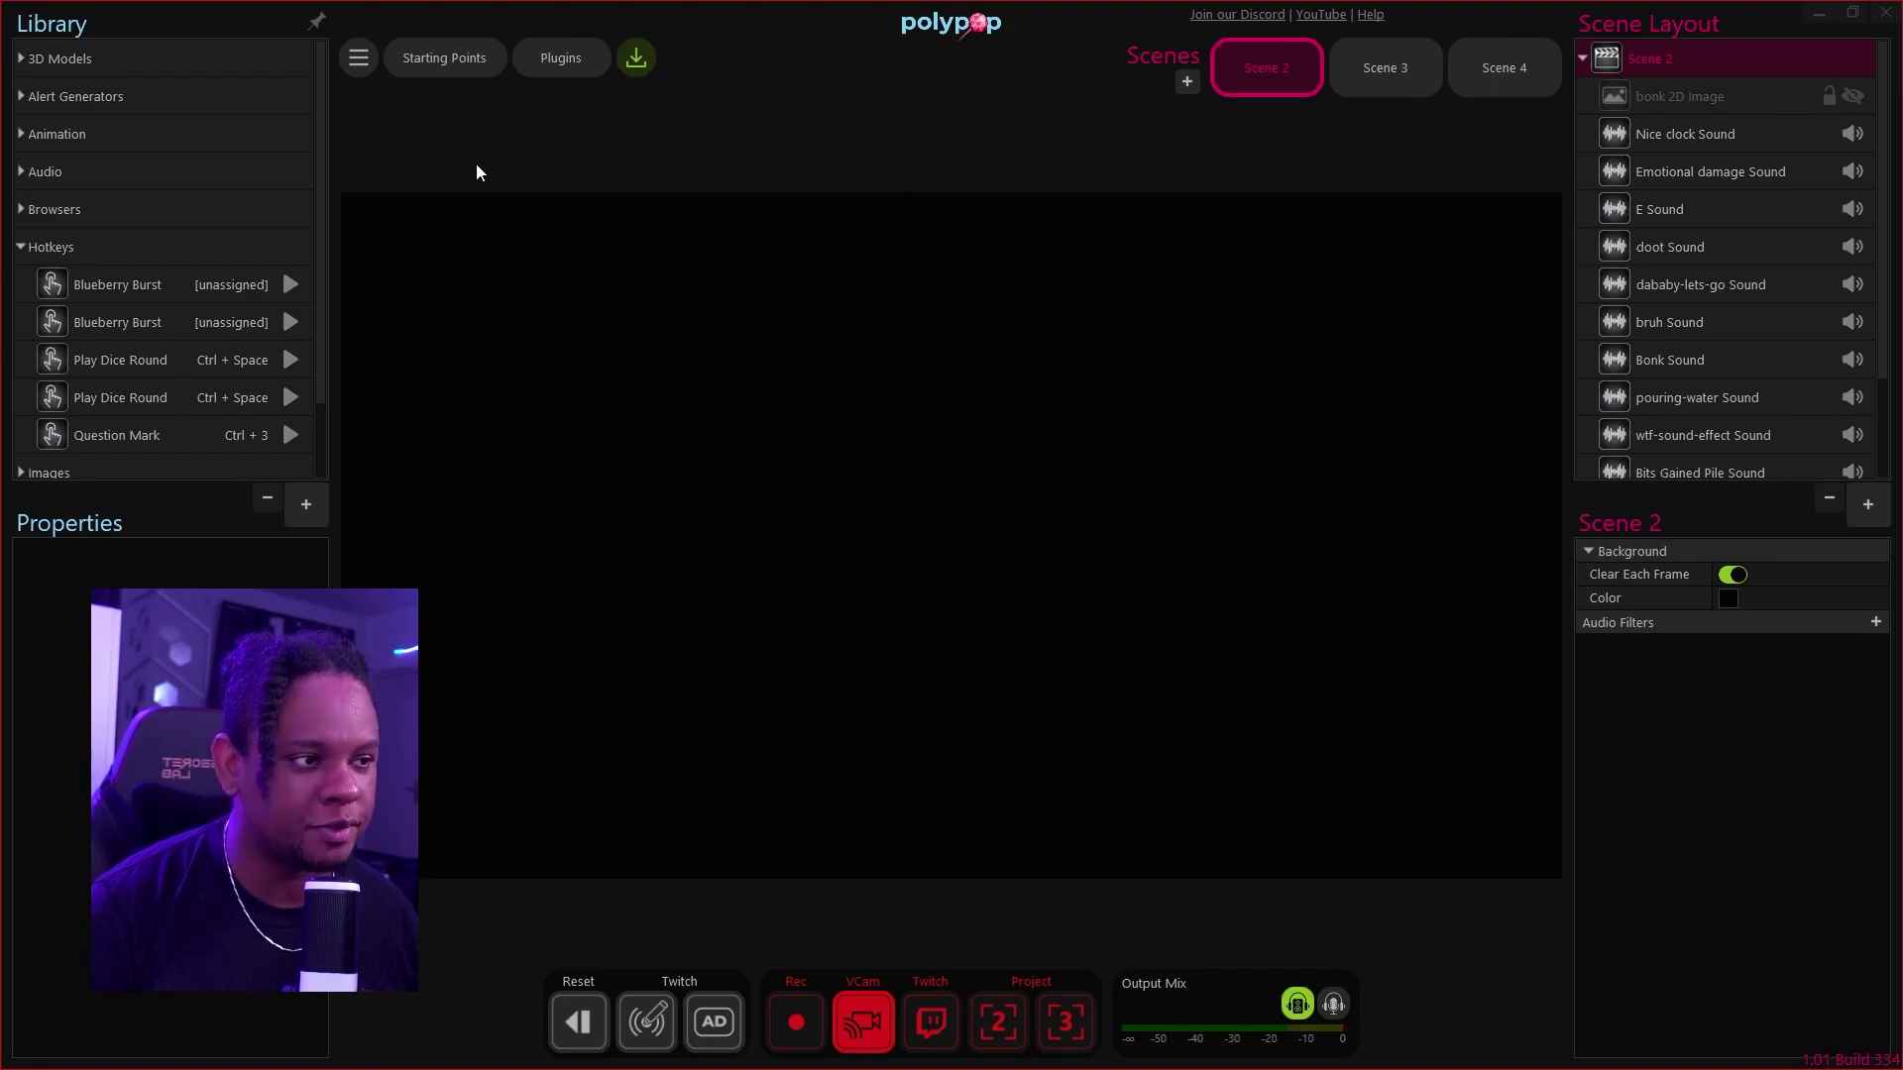
- Open Polypop's Twitch Alerts settings and expand the Subscriptions, Bits and Raids events
scroll(122, 173, "down", 2)
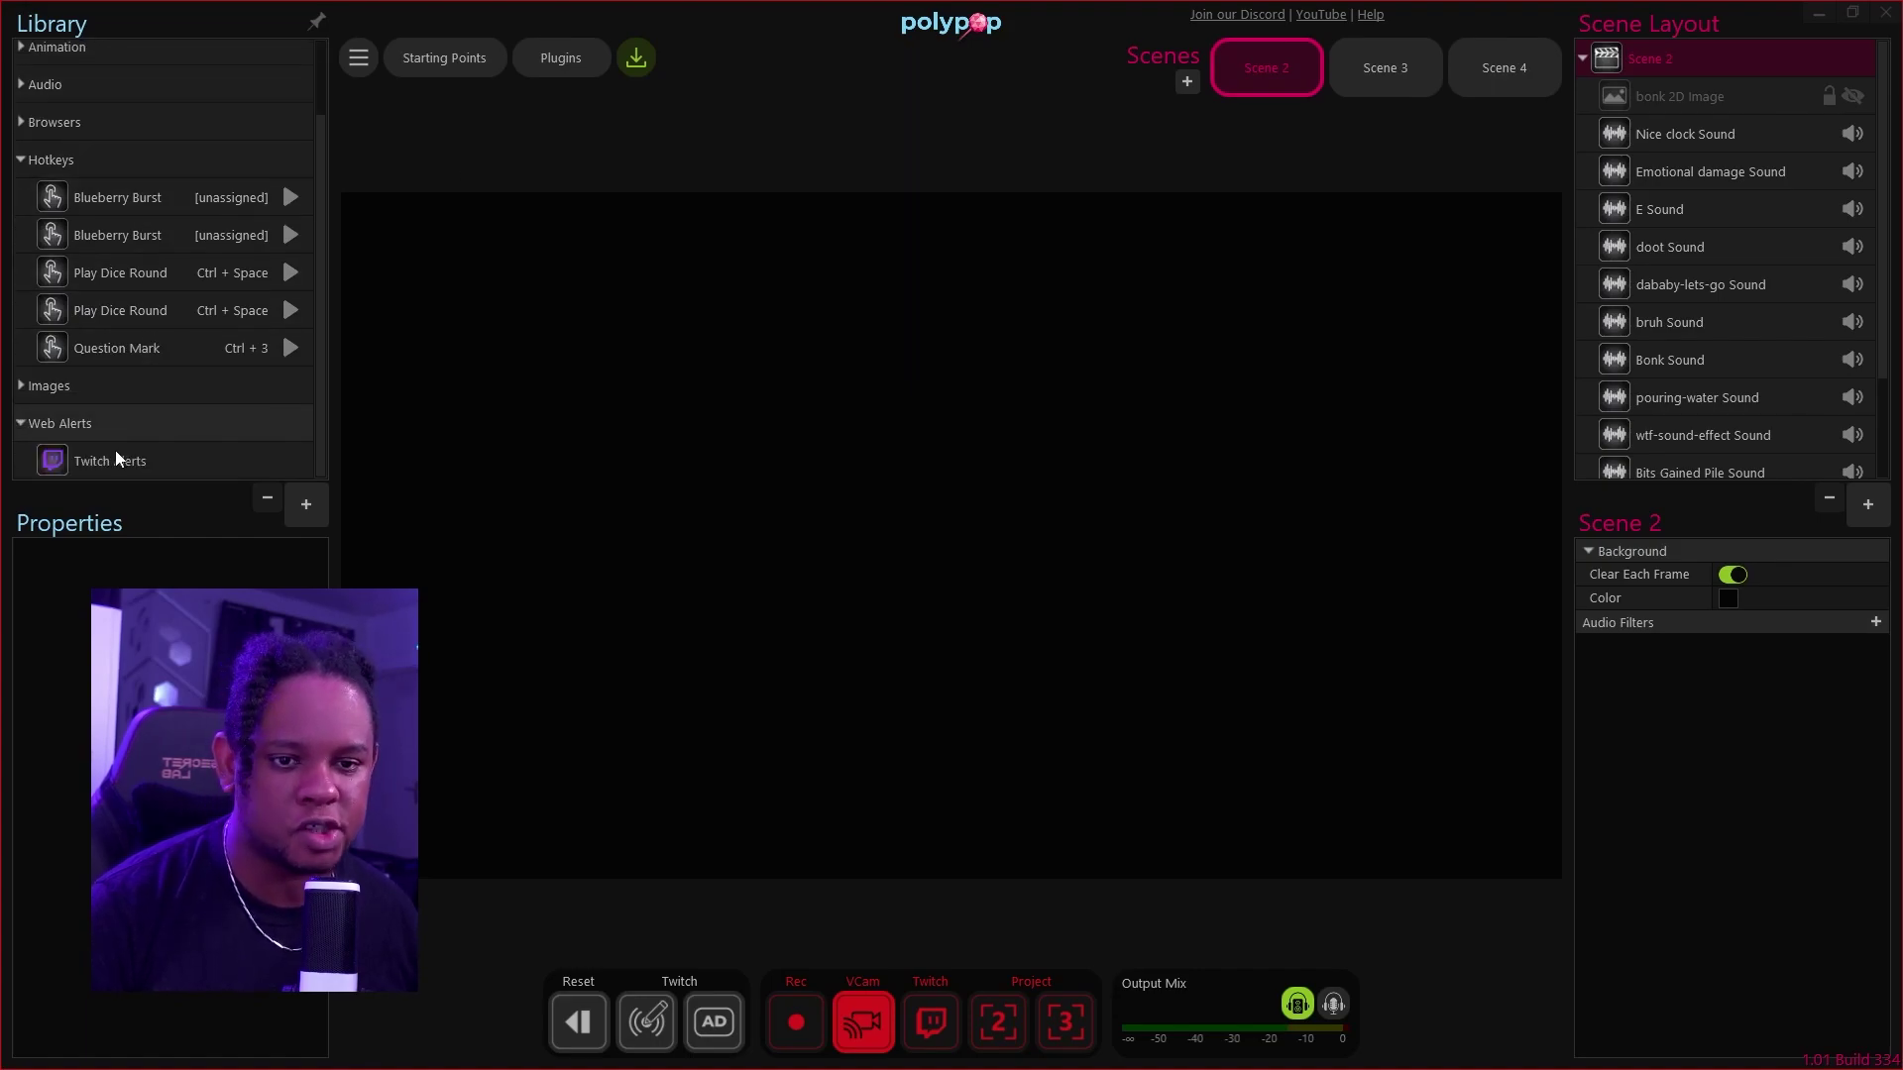
left_click(112, 458)
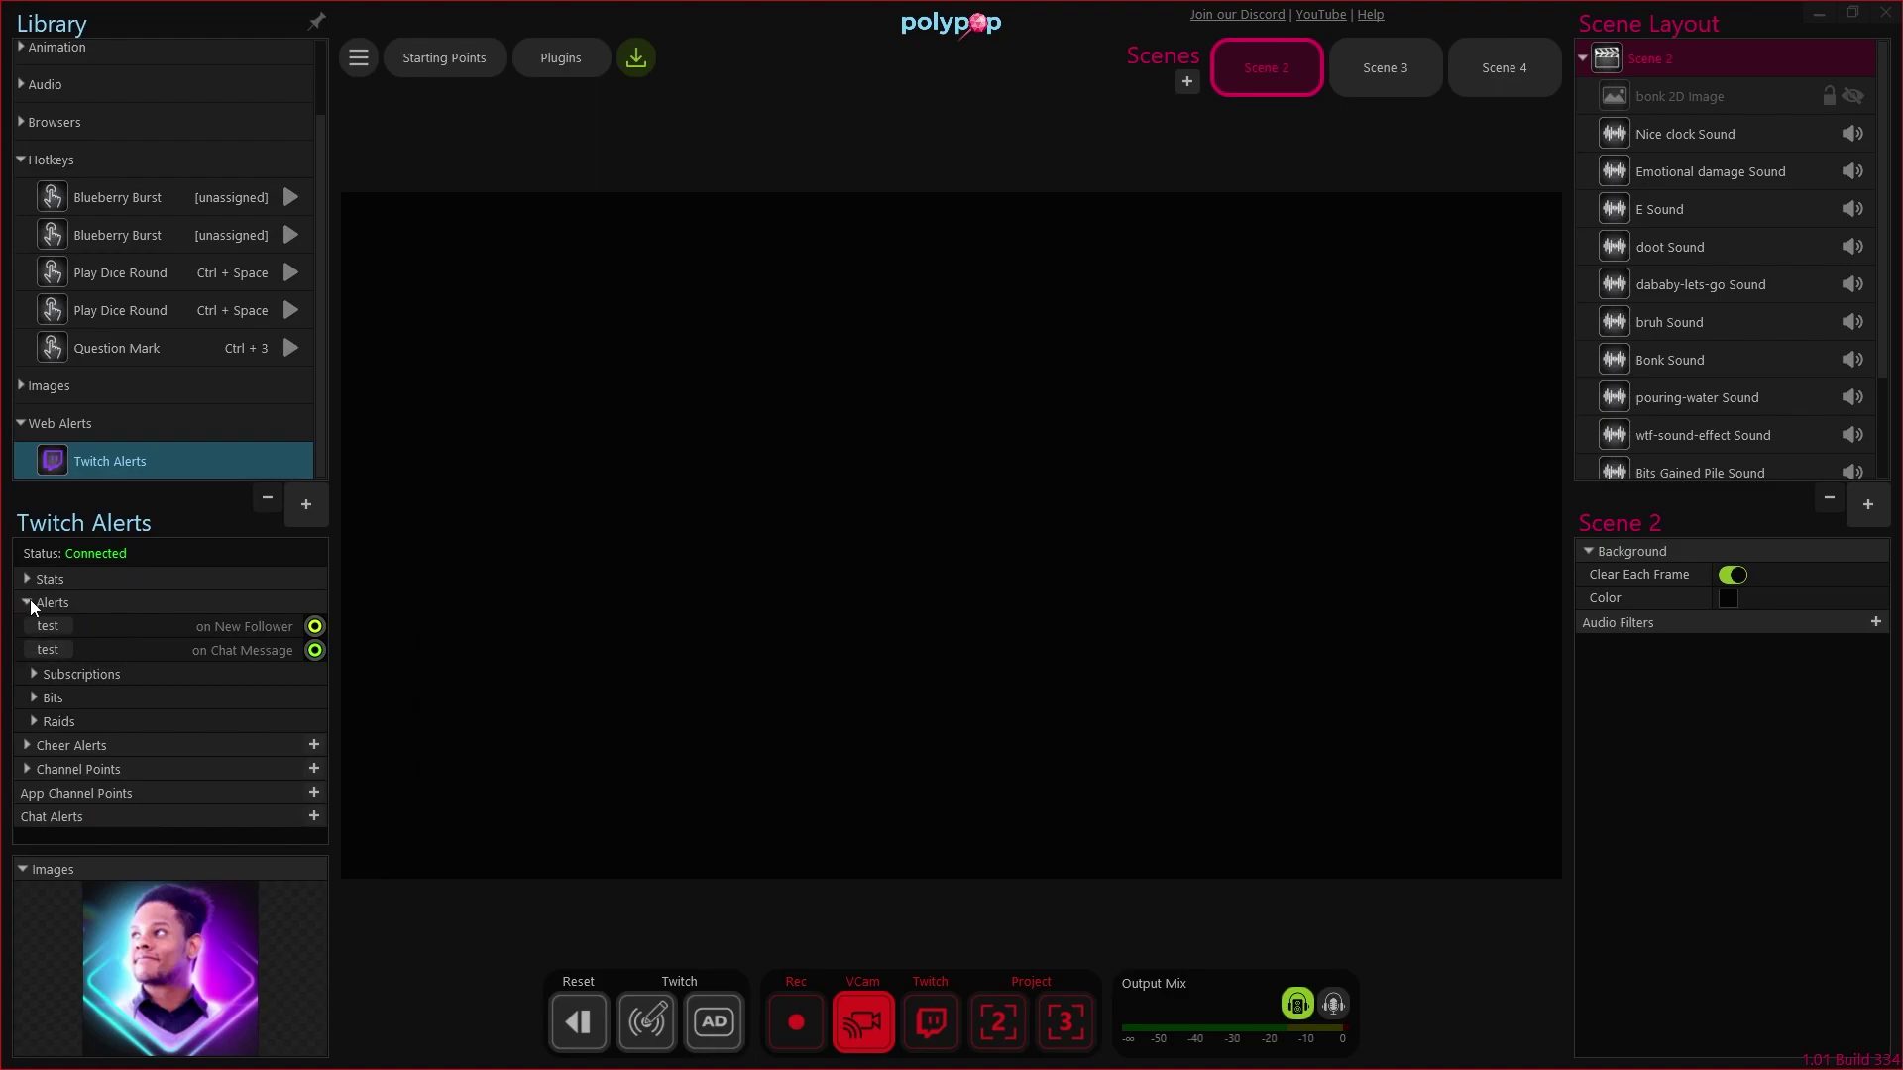
left_click(33, 674)
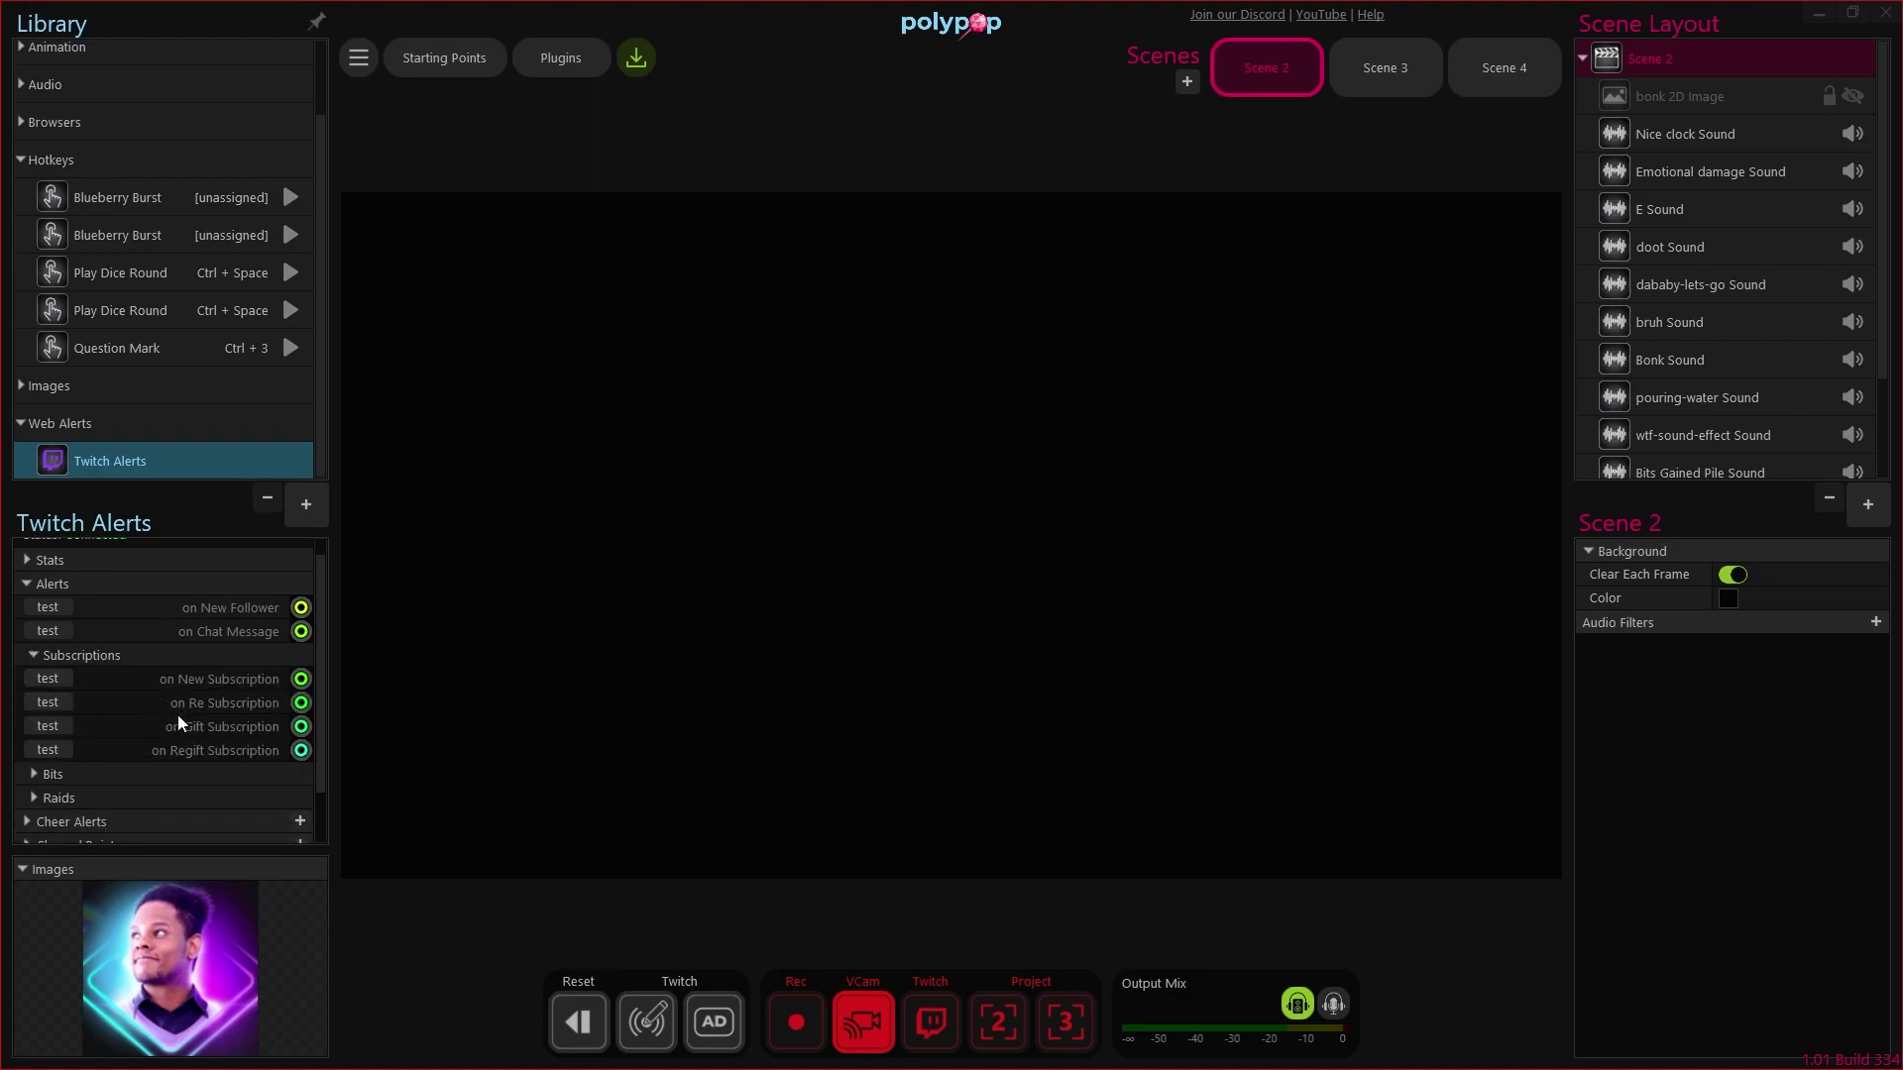
scroll(198, 737, "down", 1)
left_click(34, 736)
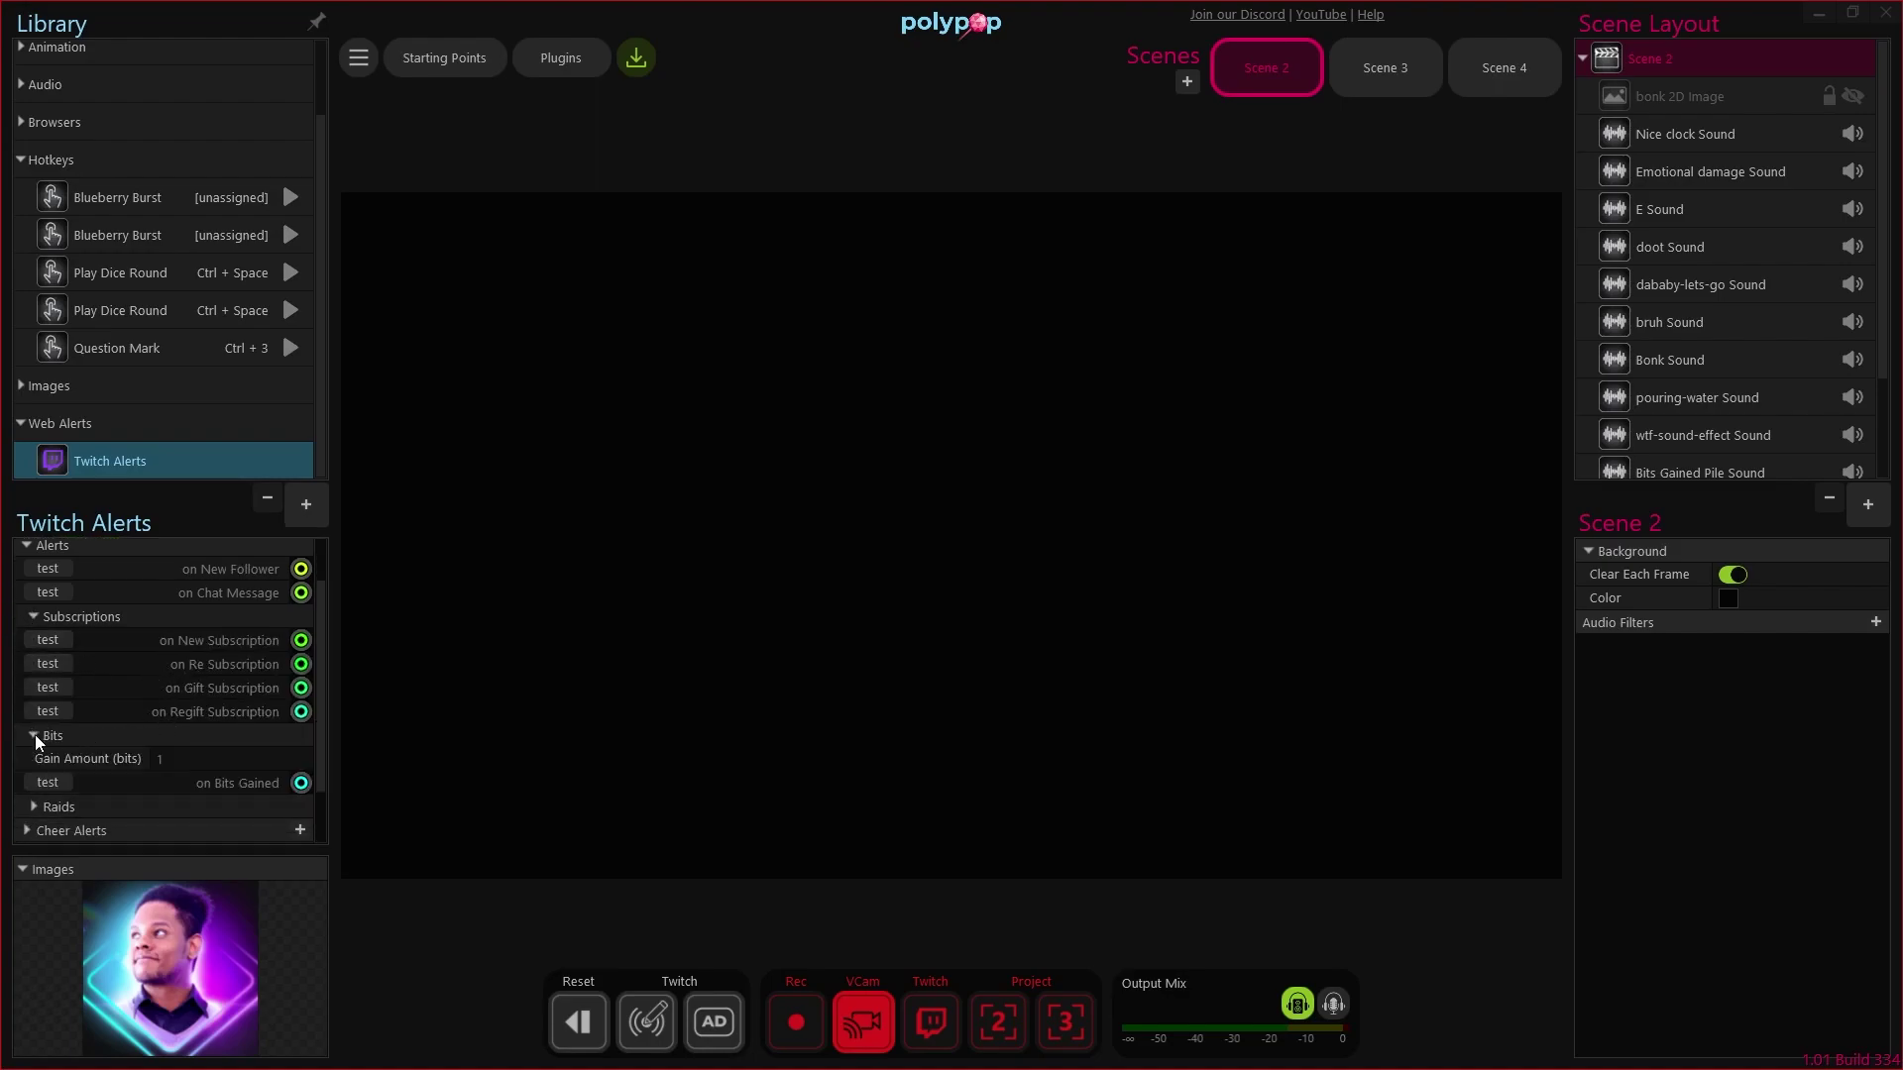
scroll(139, 722, "down", 2)
left_click(32, 743)
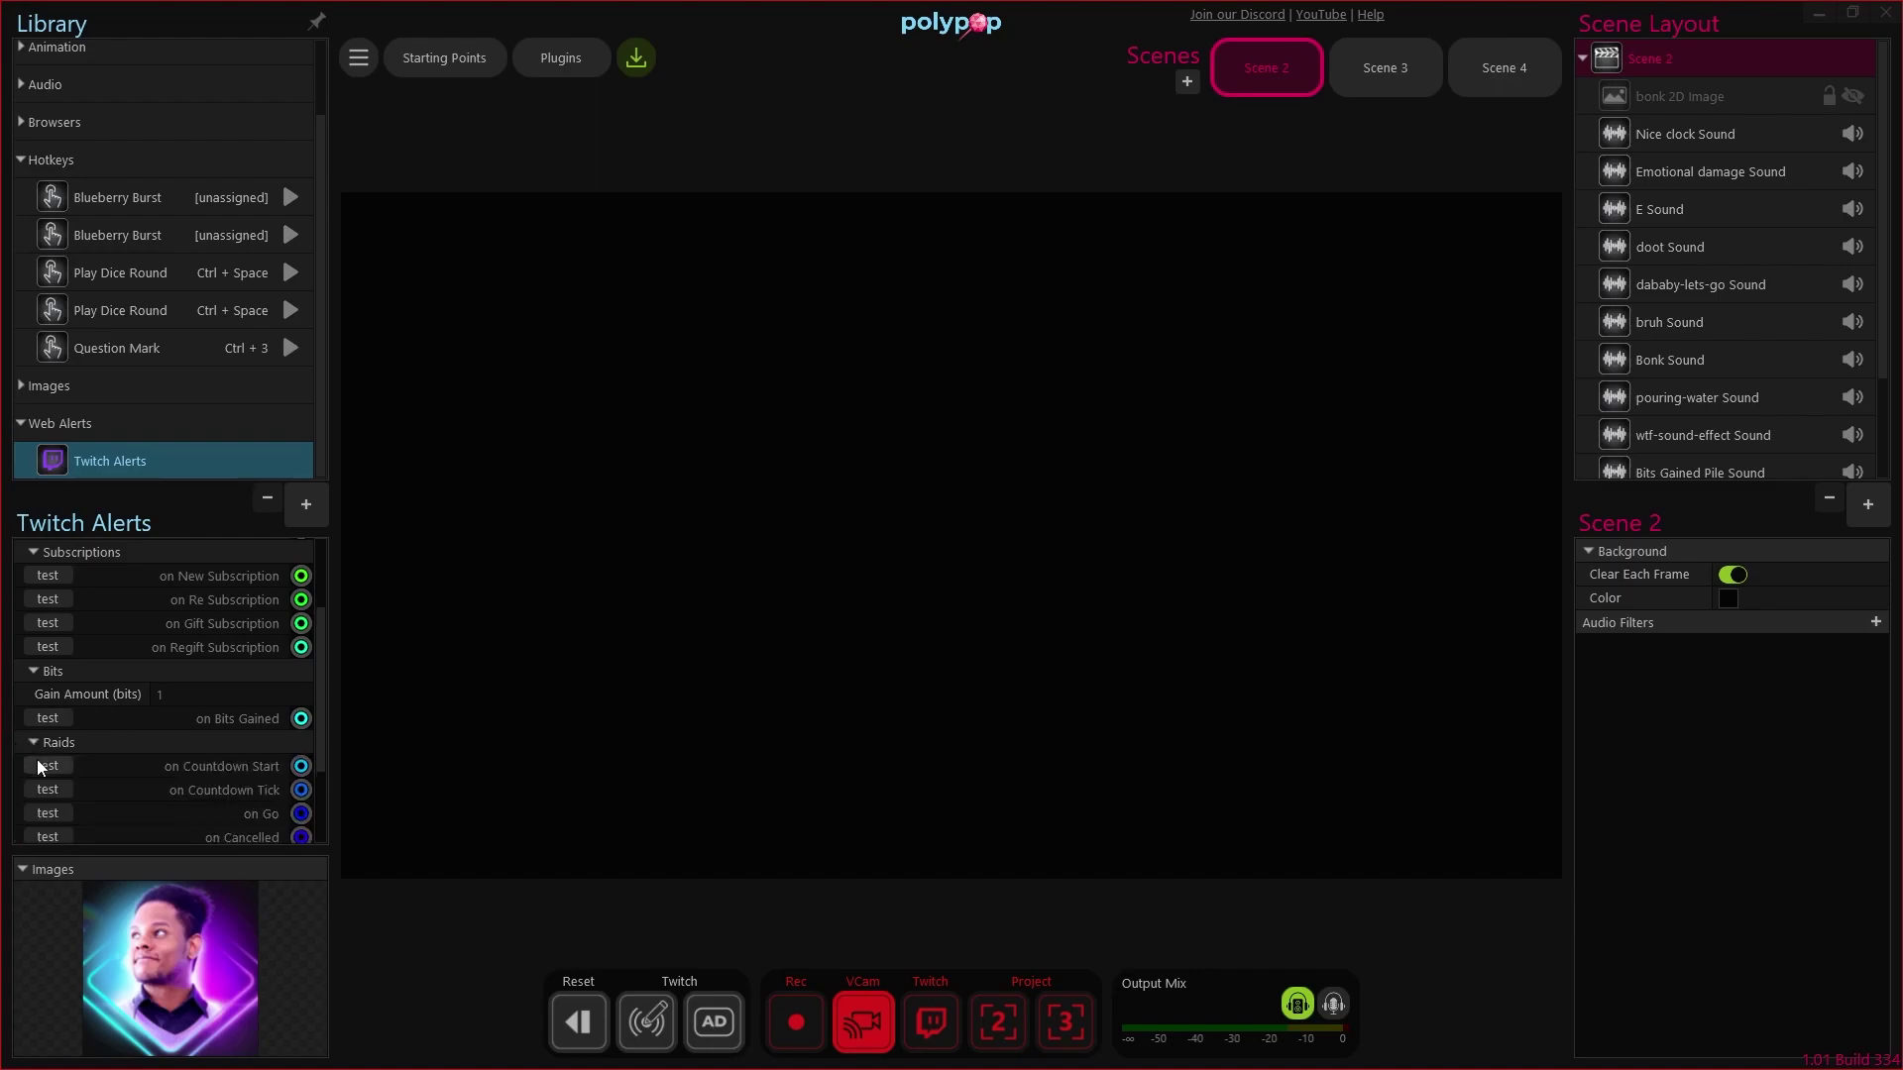
scroll(158, 732, "down", 2)
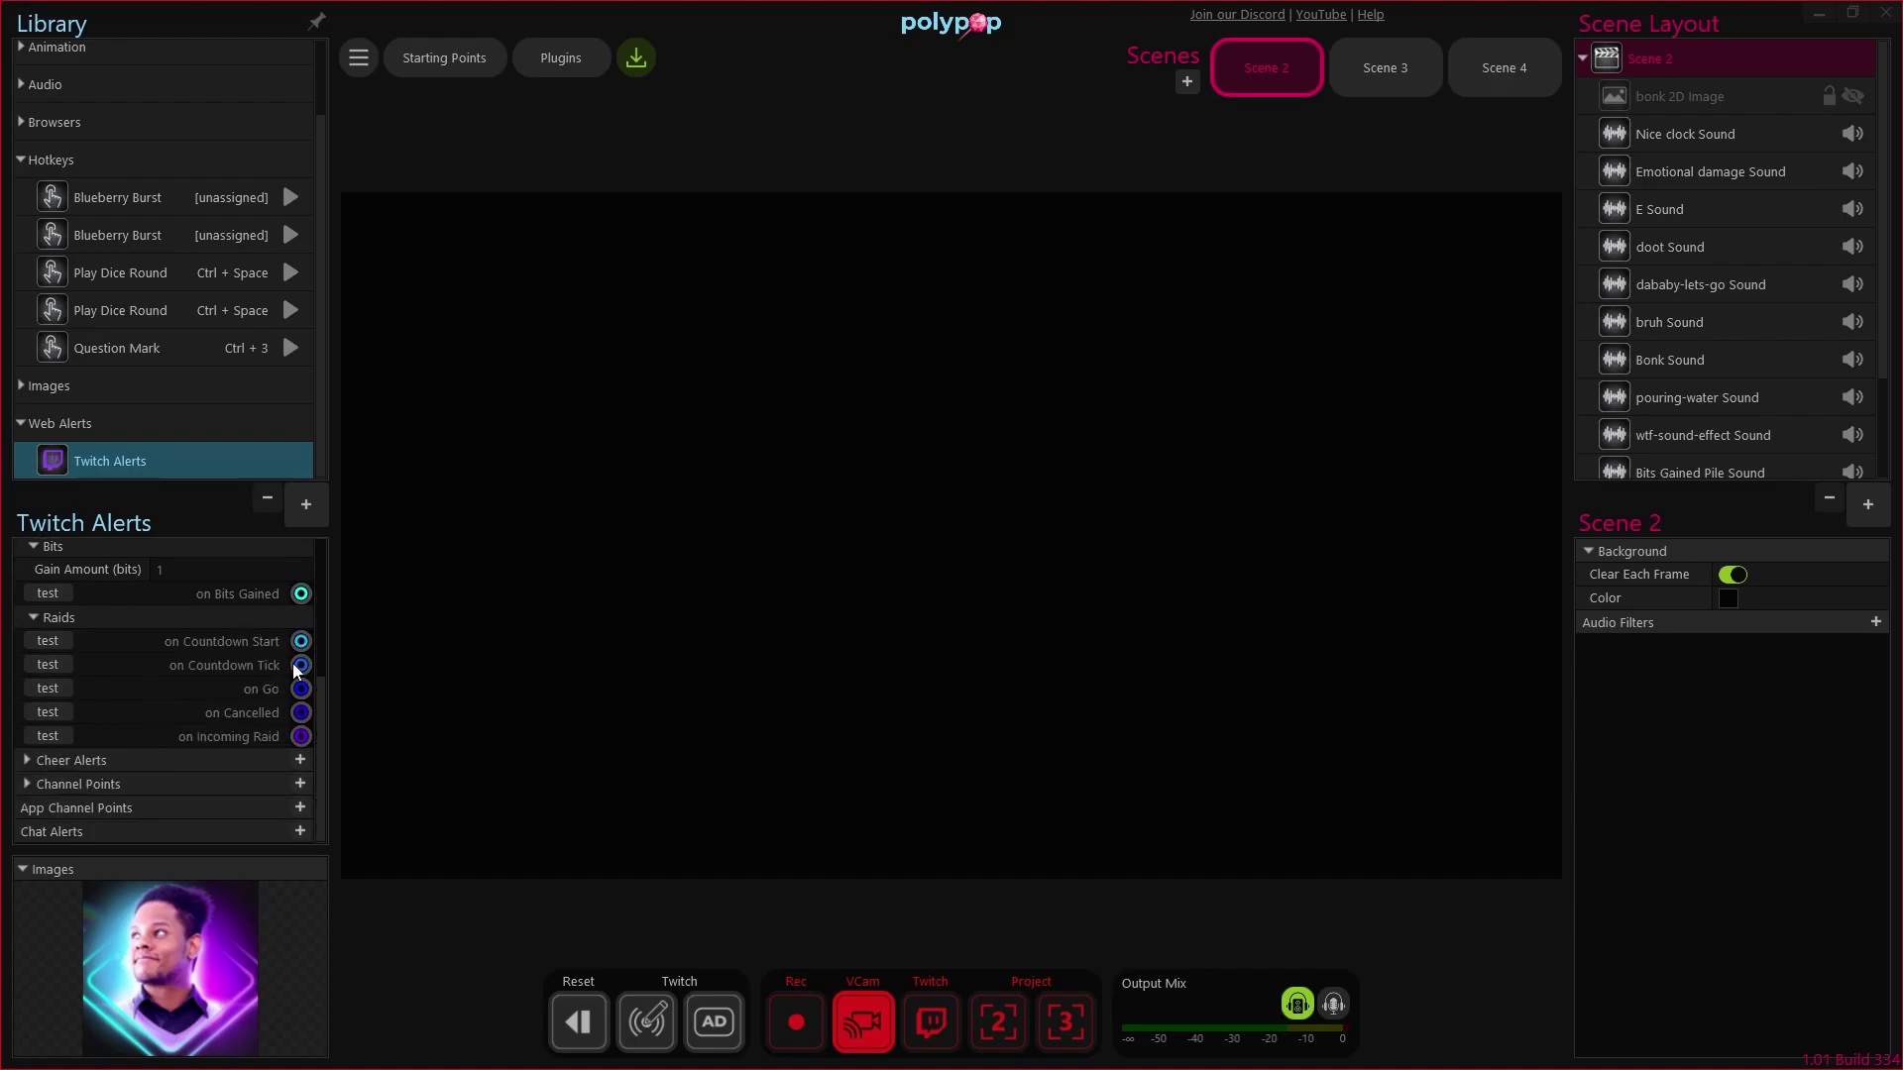
left_click_drag(297, 665, 872, 532)
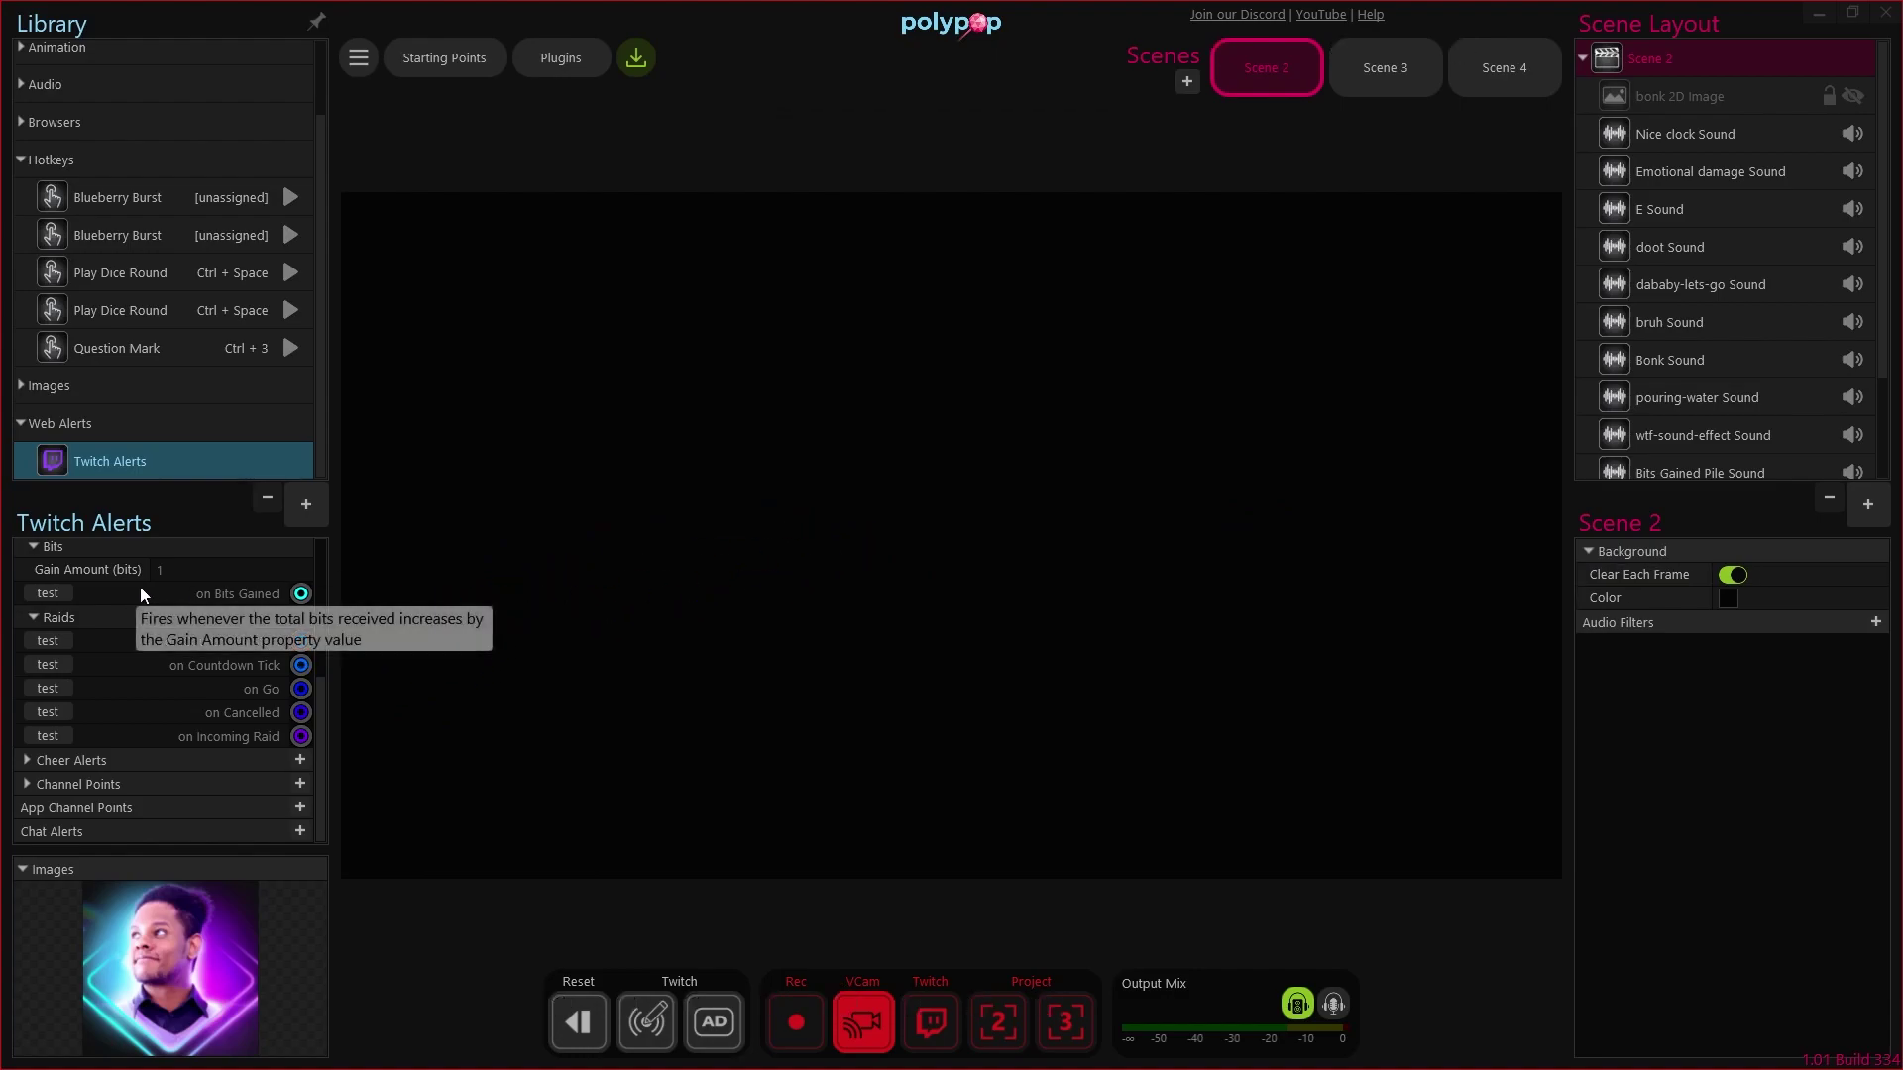
- Expand the Channel Points events and fire a test redemption of the ♪ Bruh reward
scroll(1675, 275, "down", 2)
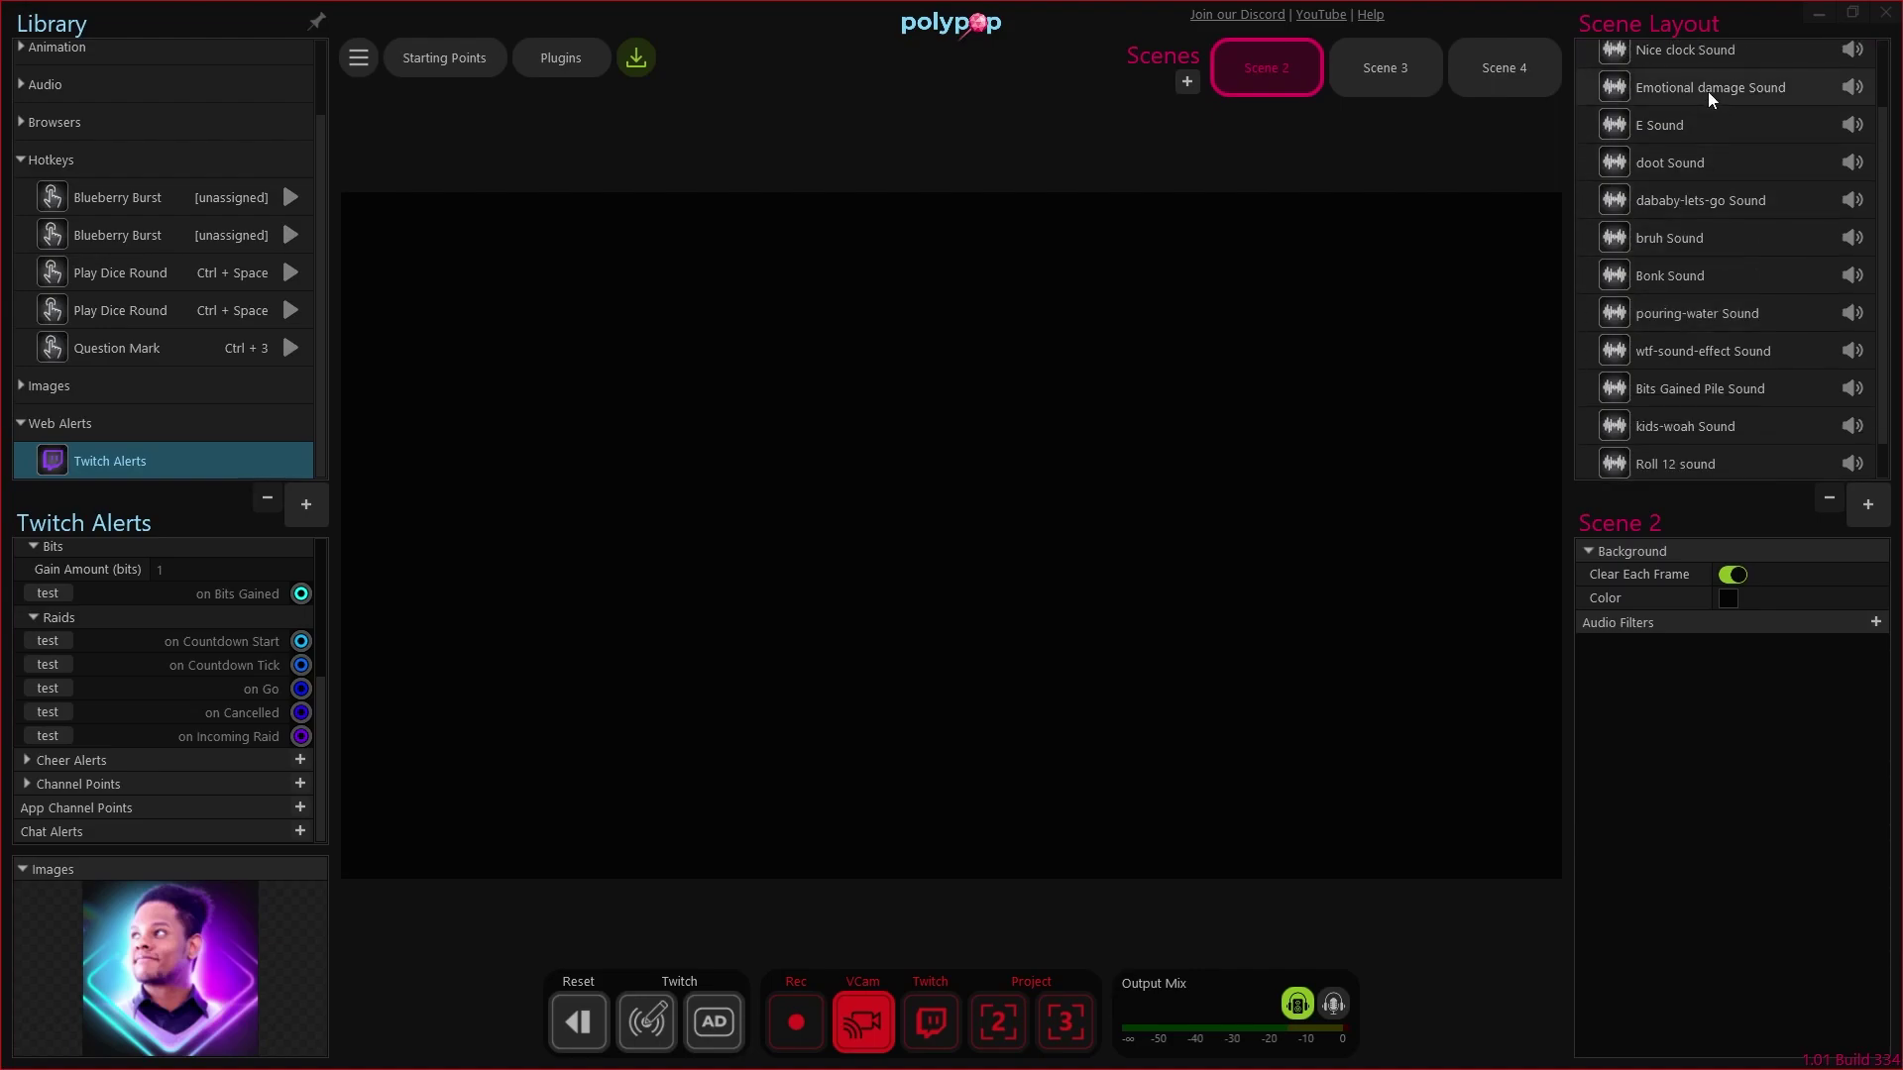
scroll(1693, 180, "down", 1)
scroll(1691, 382, "up", 2)
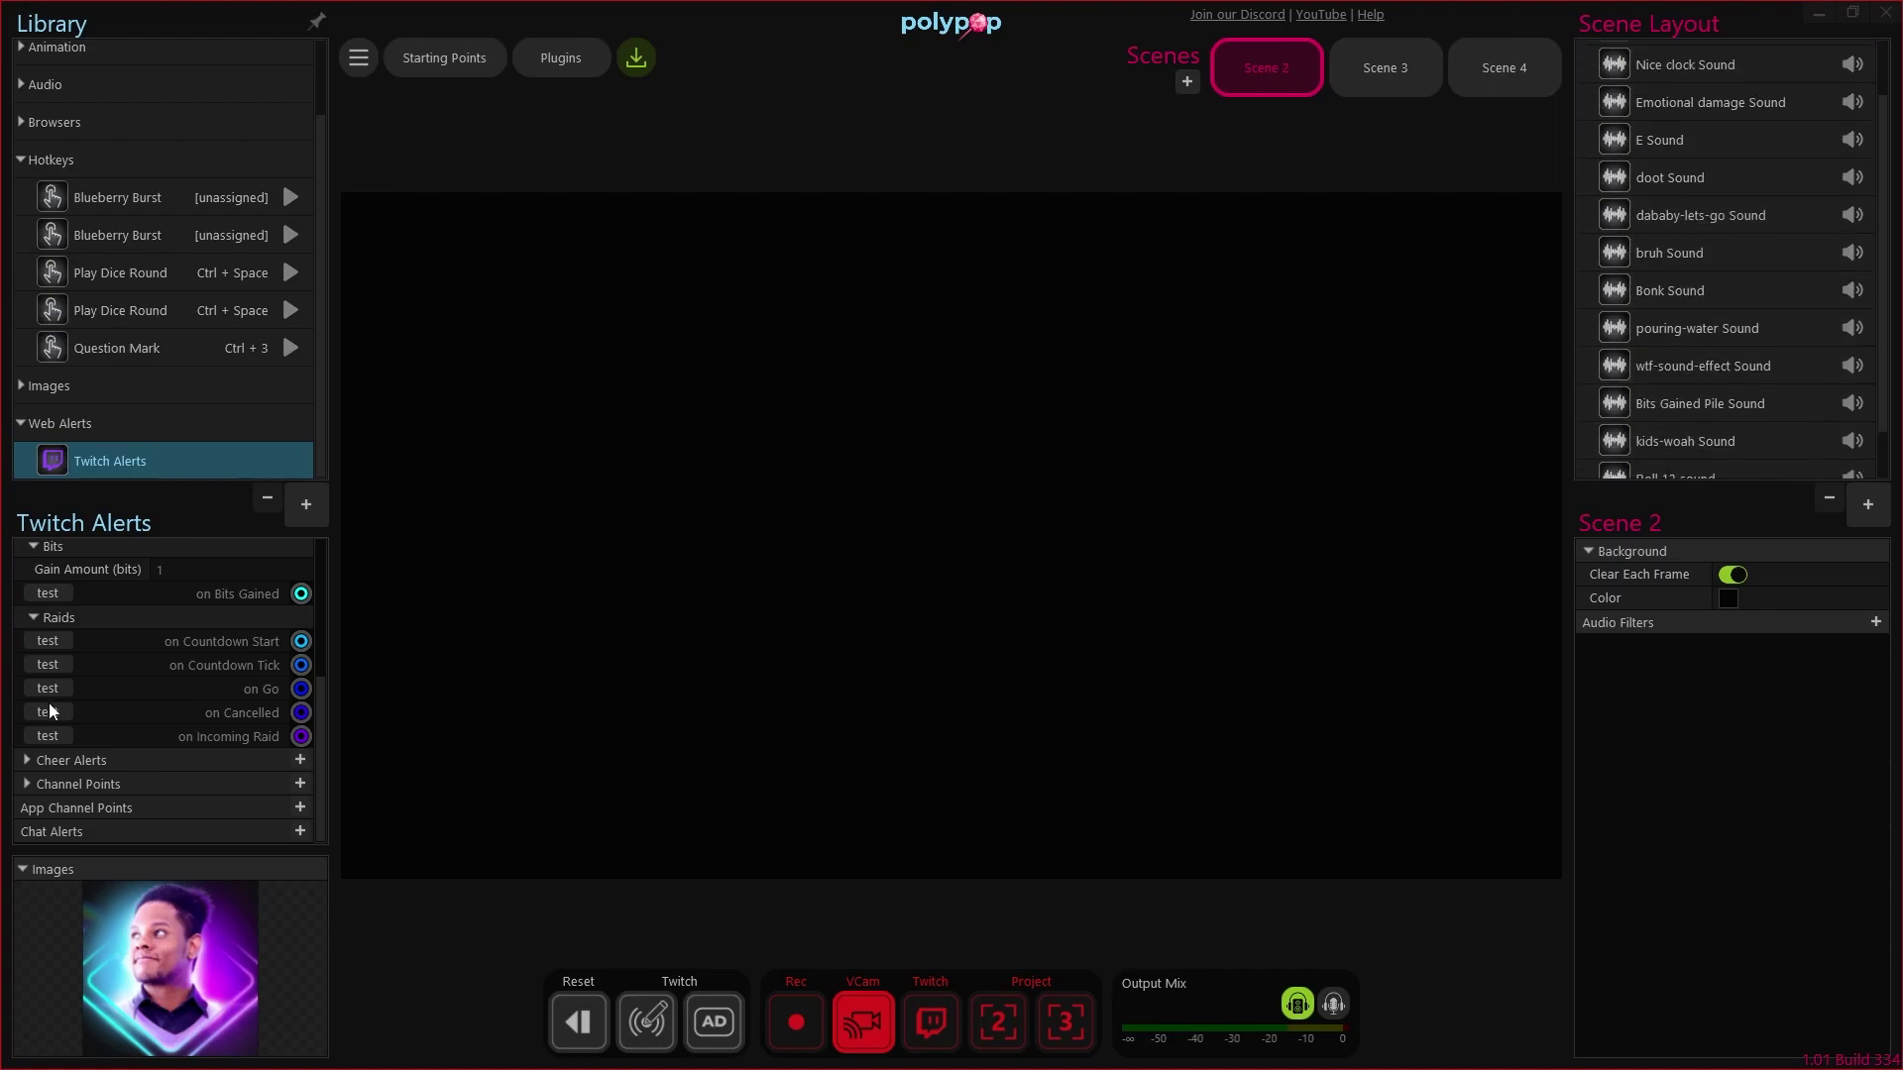
scroll(50, 710, "up", 5)
left_click(21, 601)
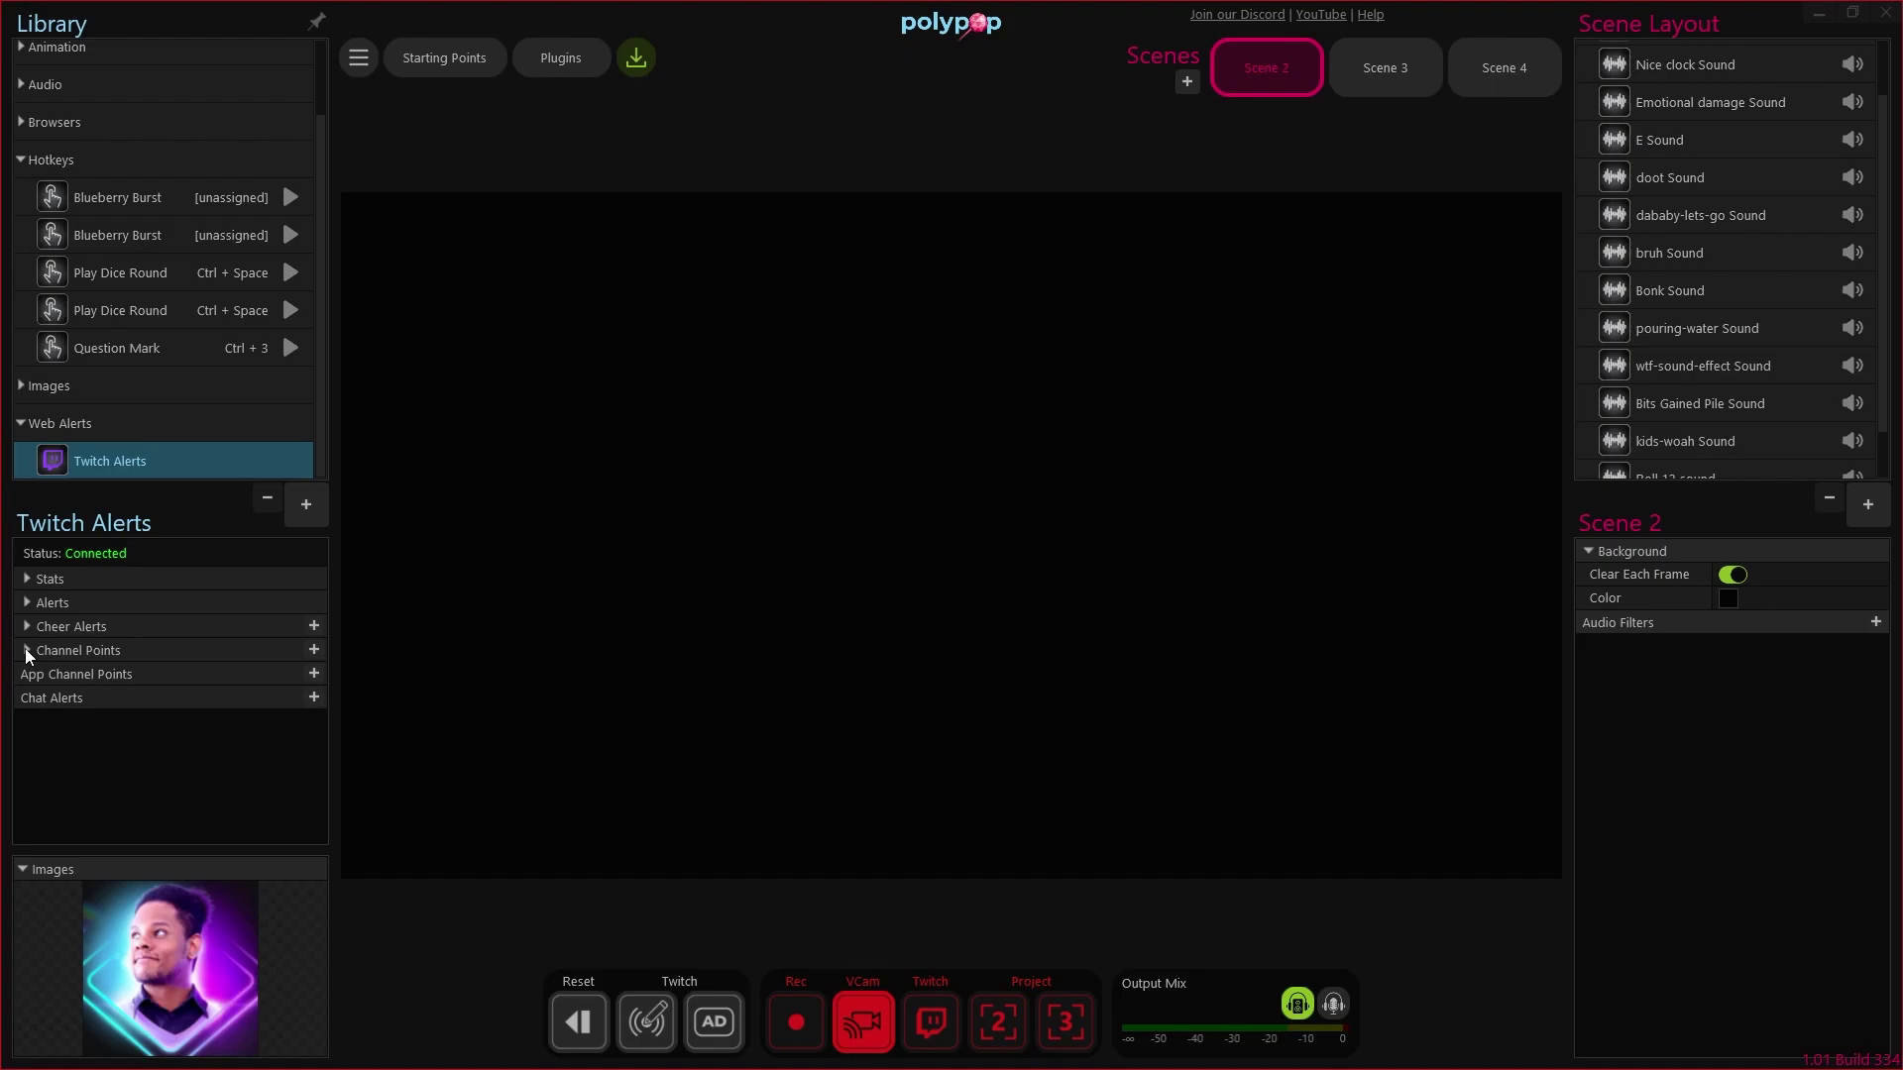
left_click(26, 649)
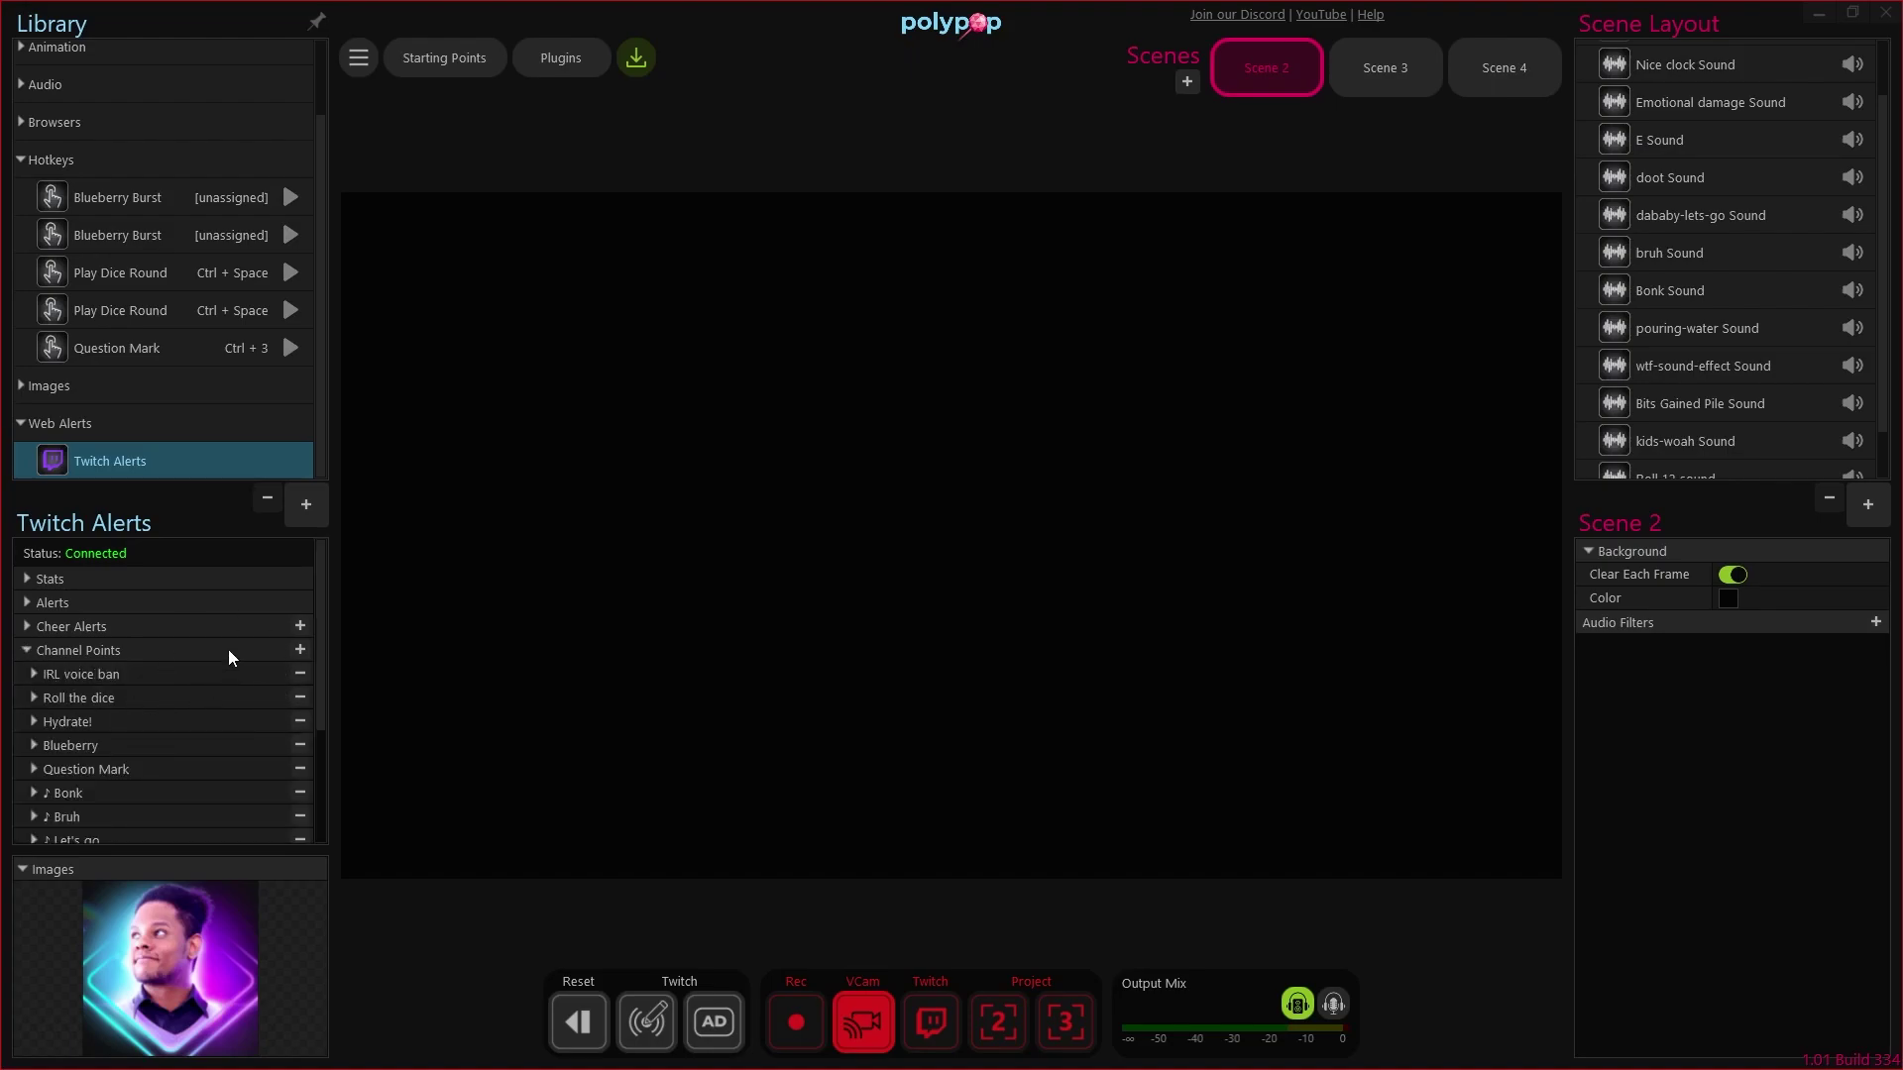
scroll(175, 716, "down", 2)
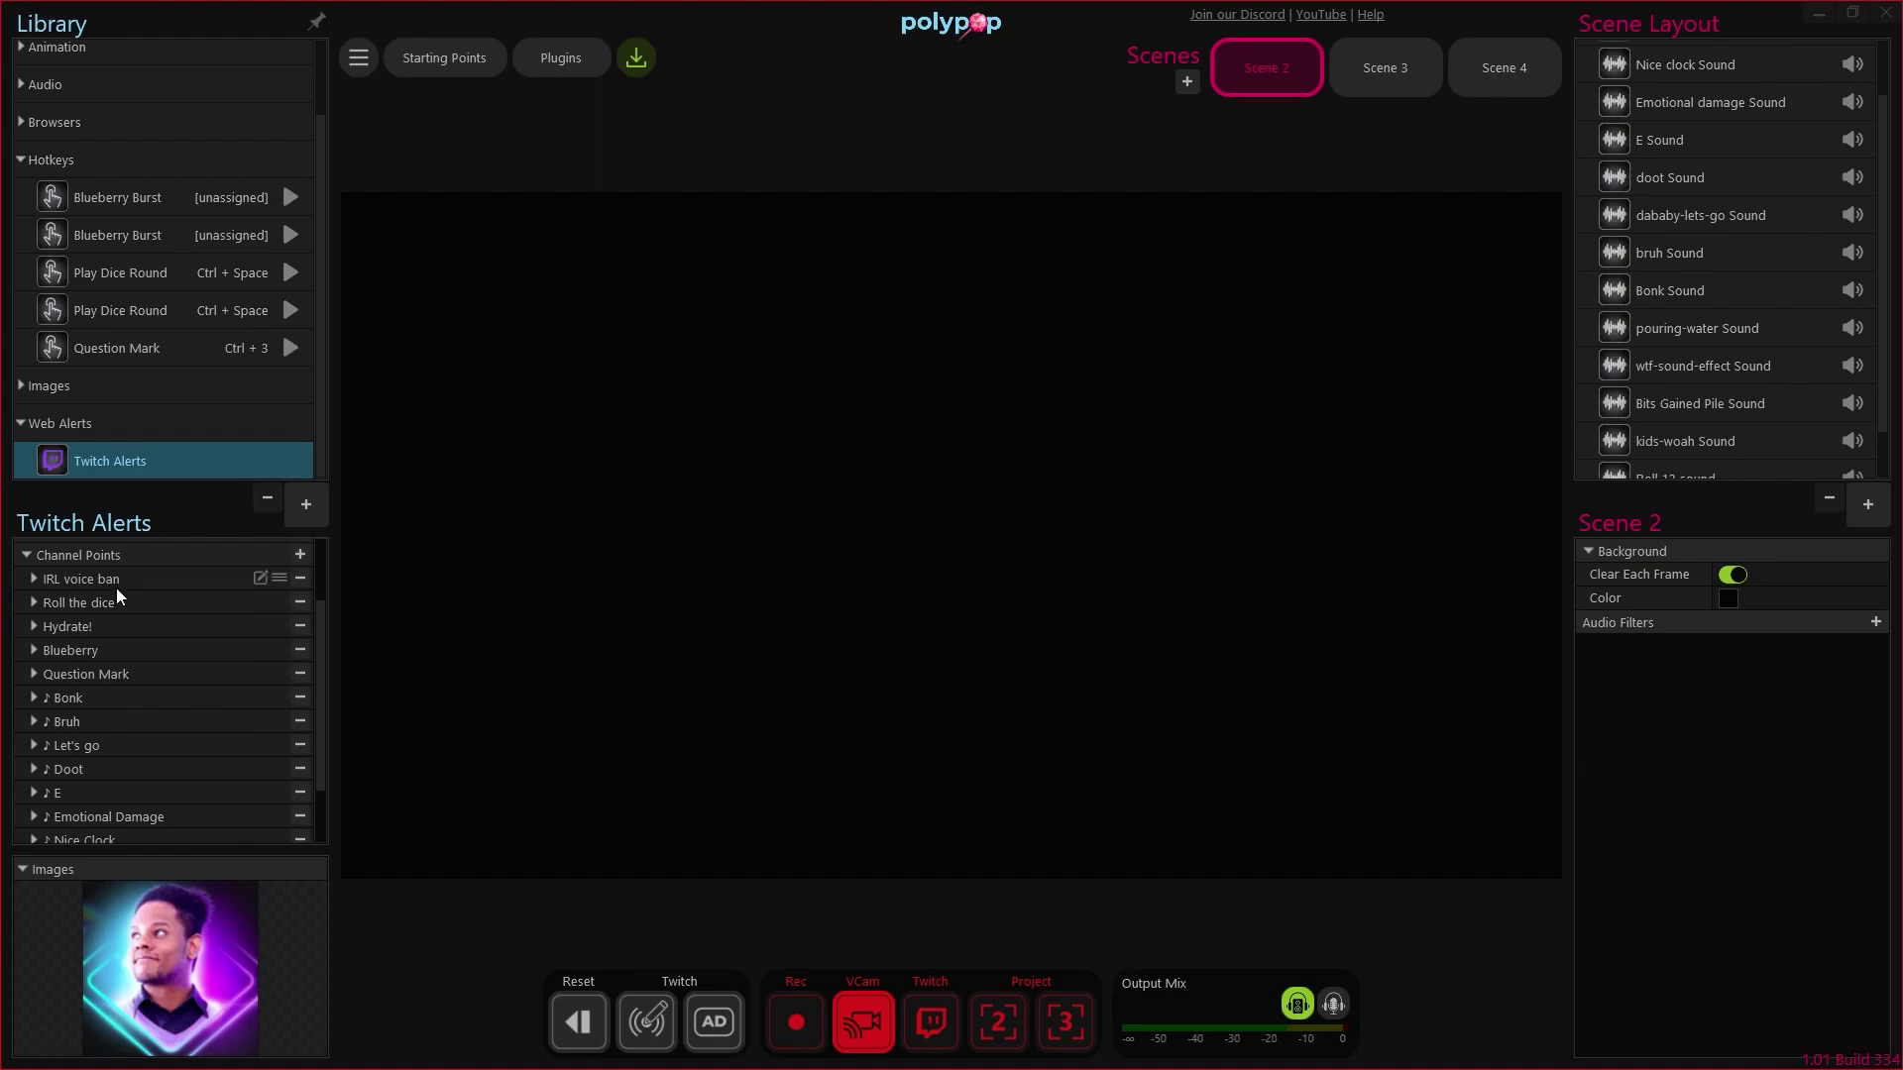
scroll(99, 614, "down", 1)
left_click(33, 673)
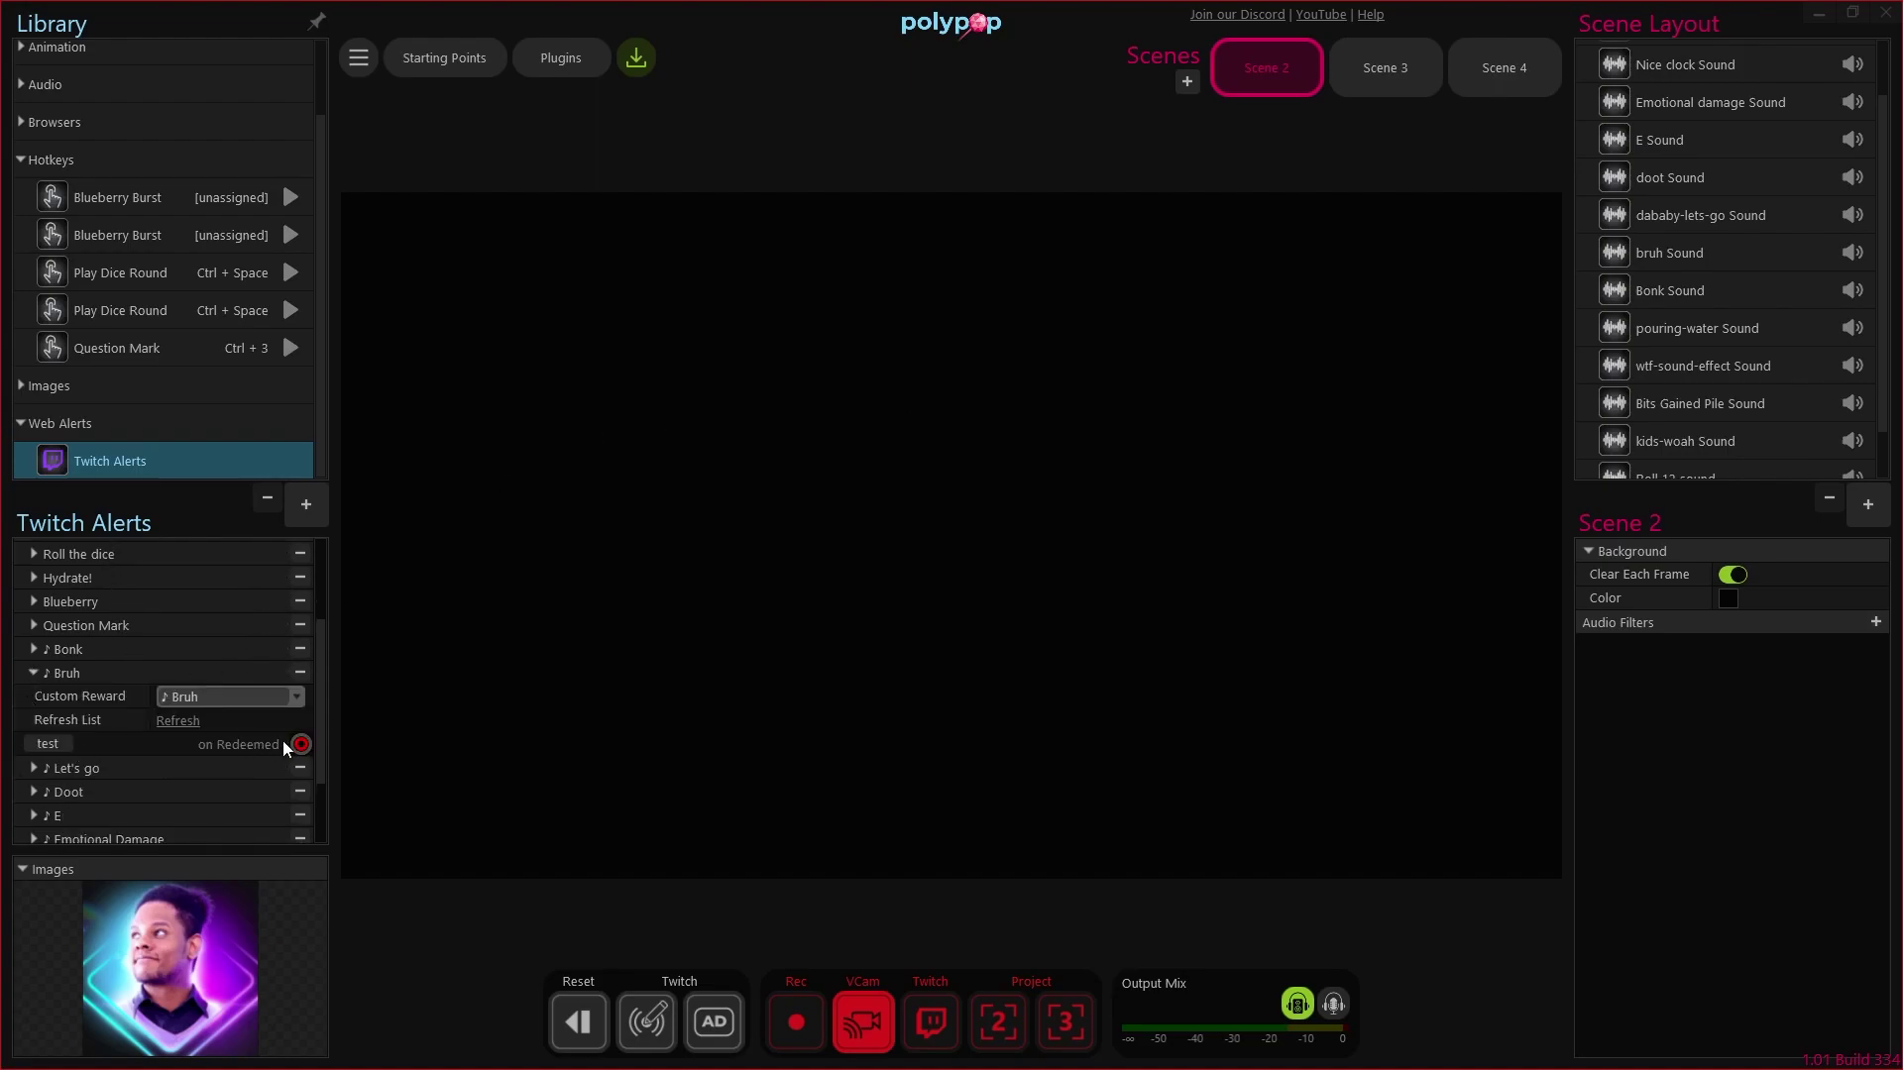
mouse_move(301, 745)
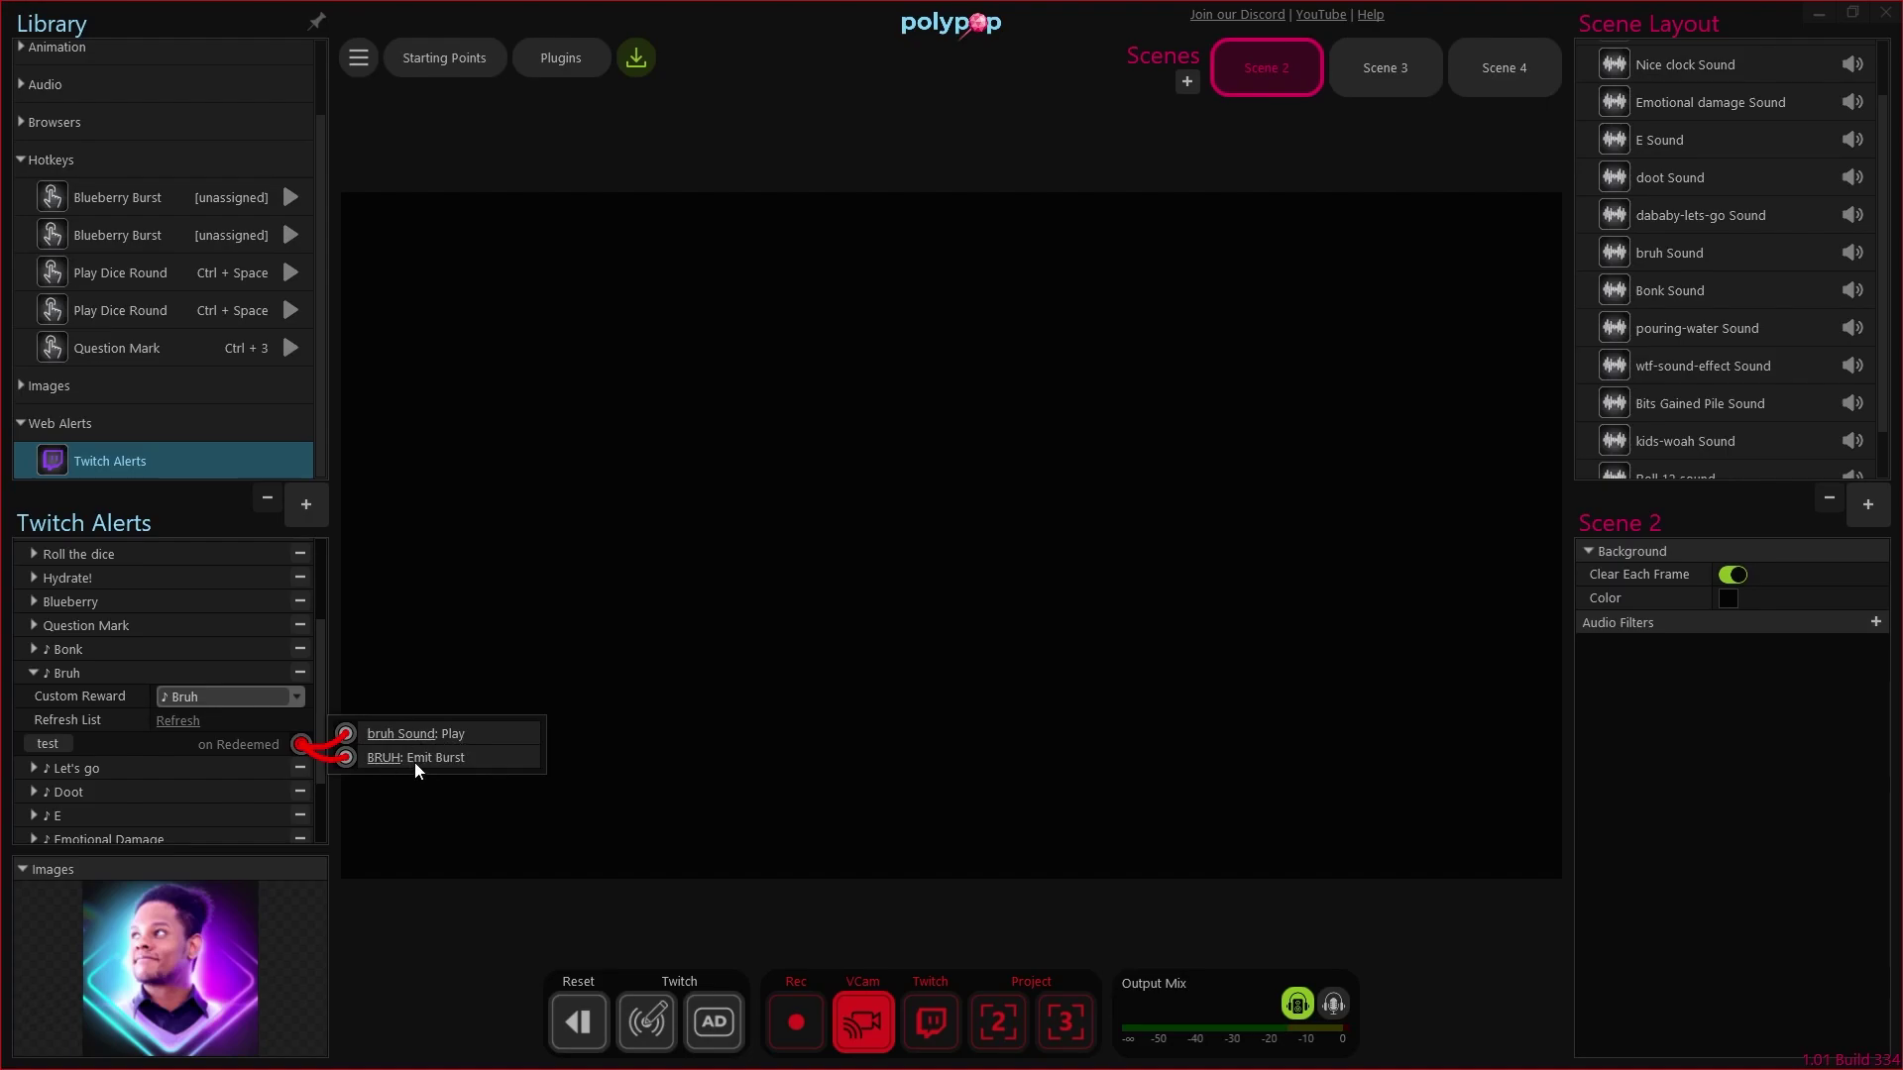
left_click(49, 747)
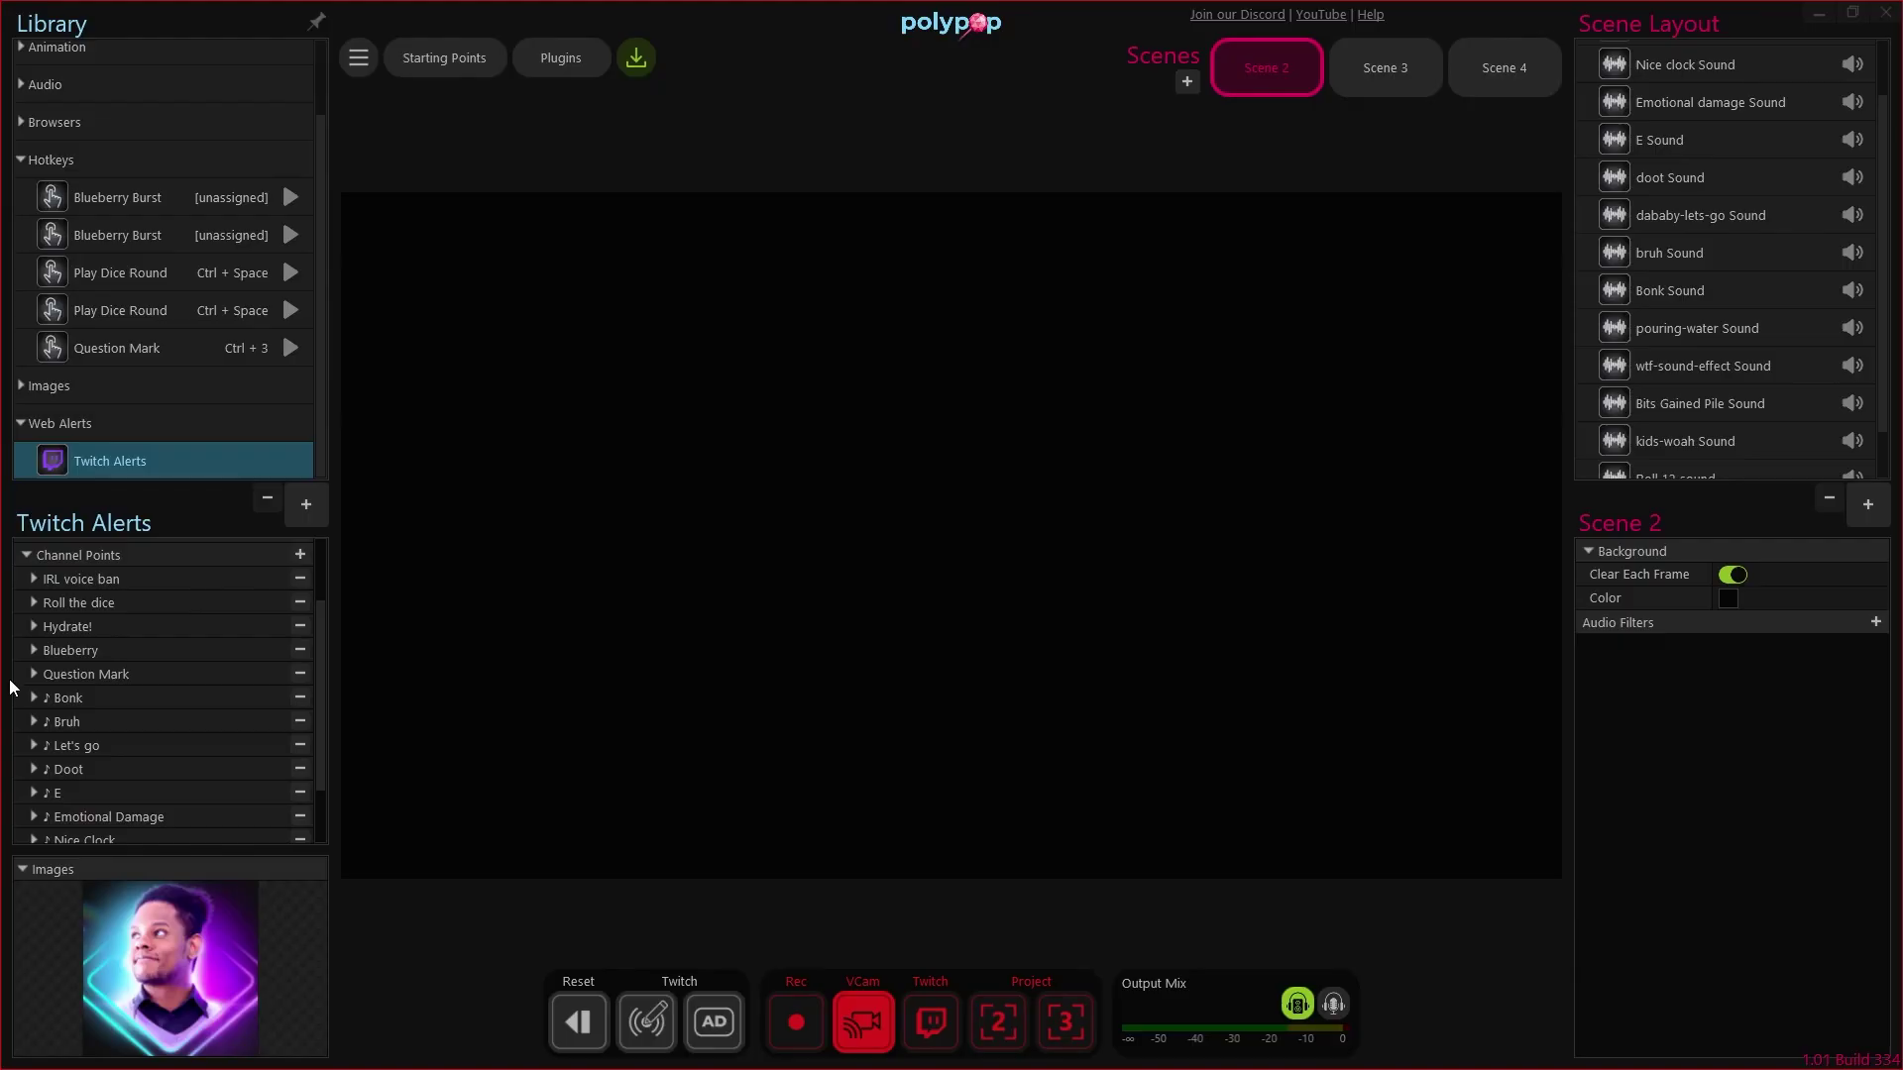
- Test the Roll the dice reward, then select the Dice source showing Outcome1 Pair of 6s
left_click(34, 602)
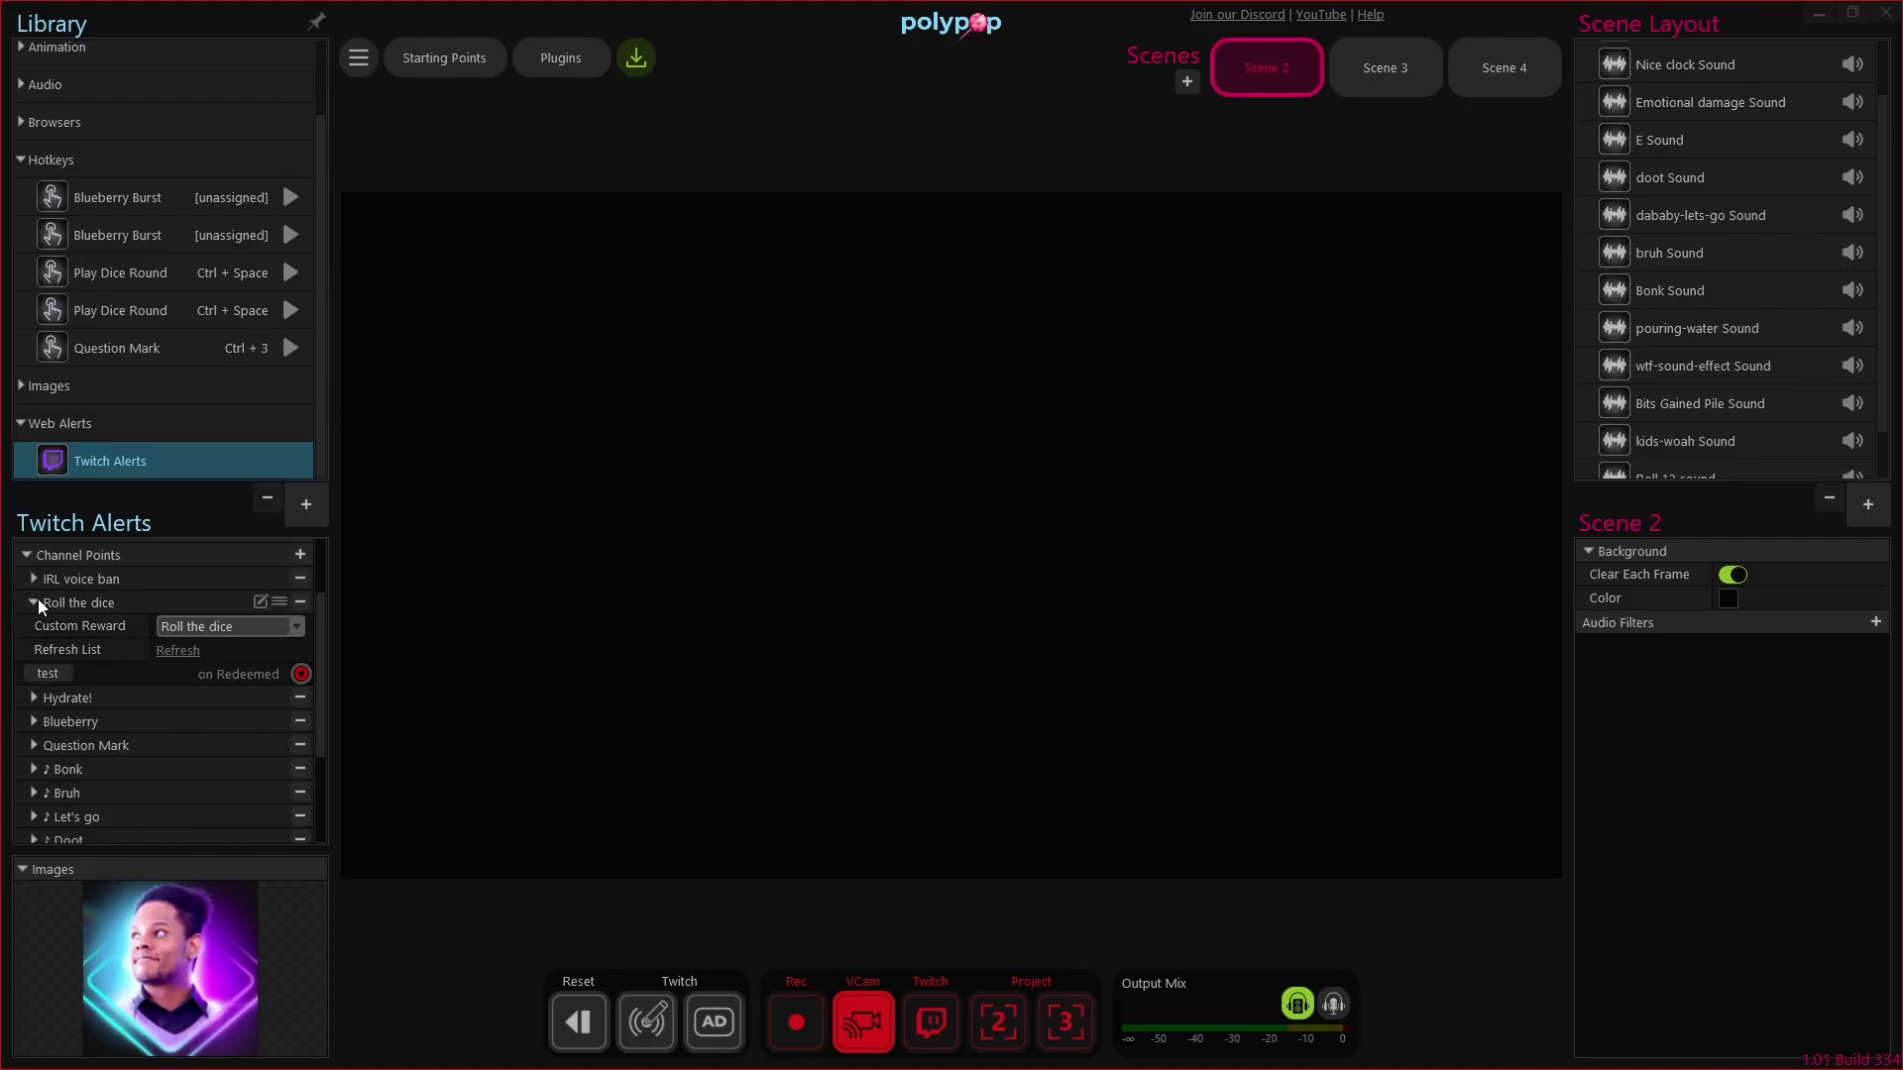
left_click(54, 671)
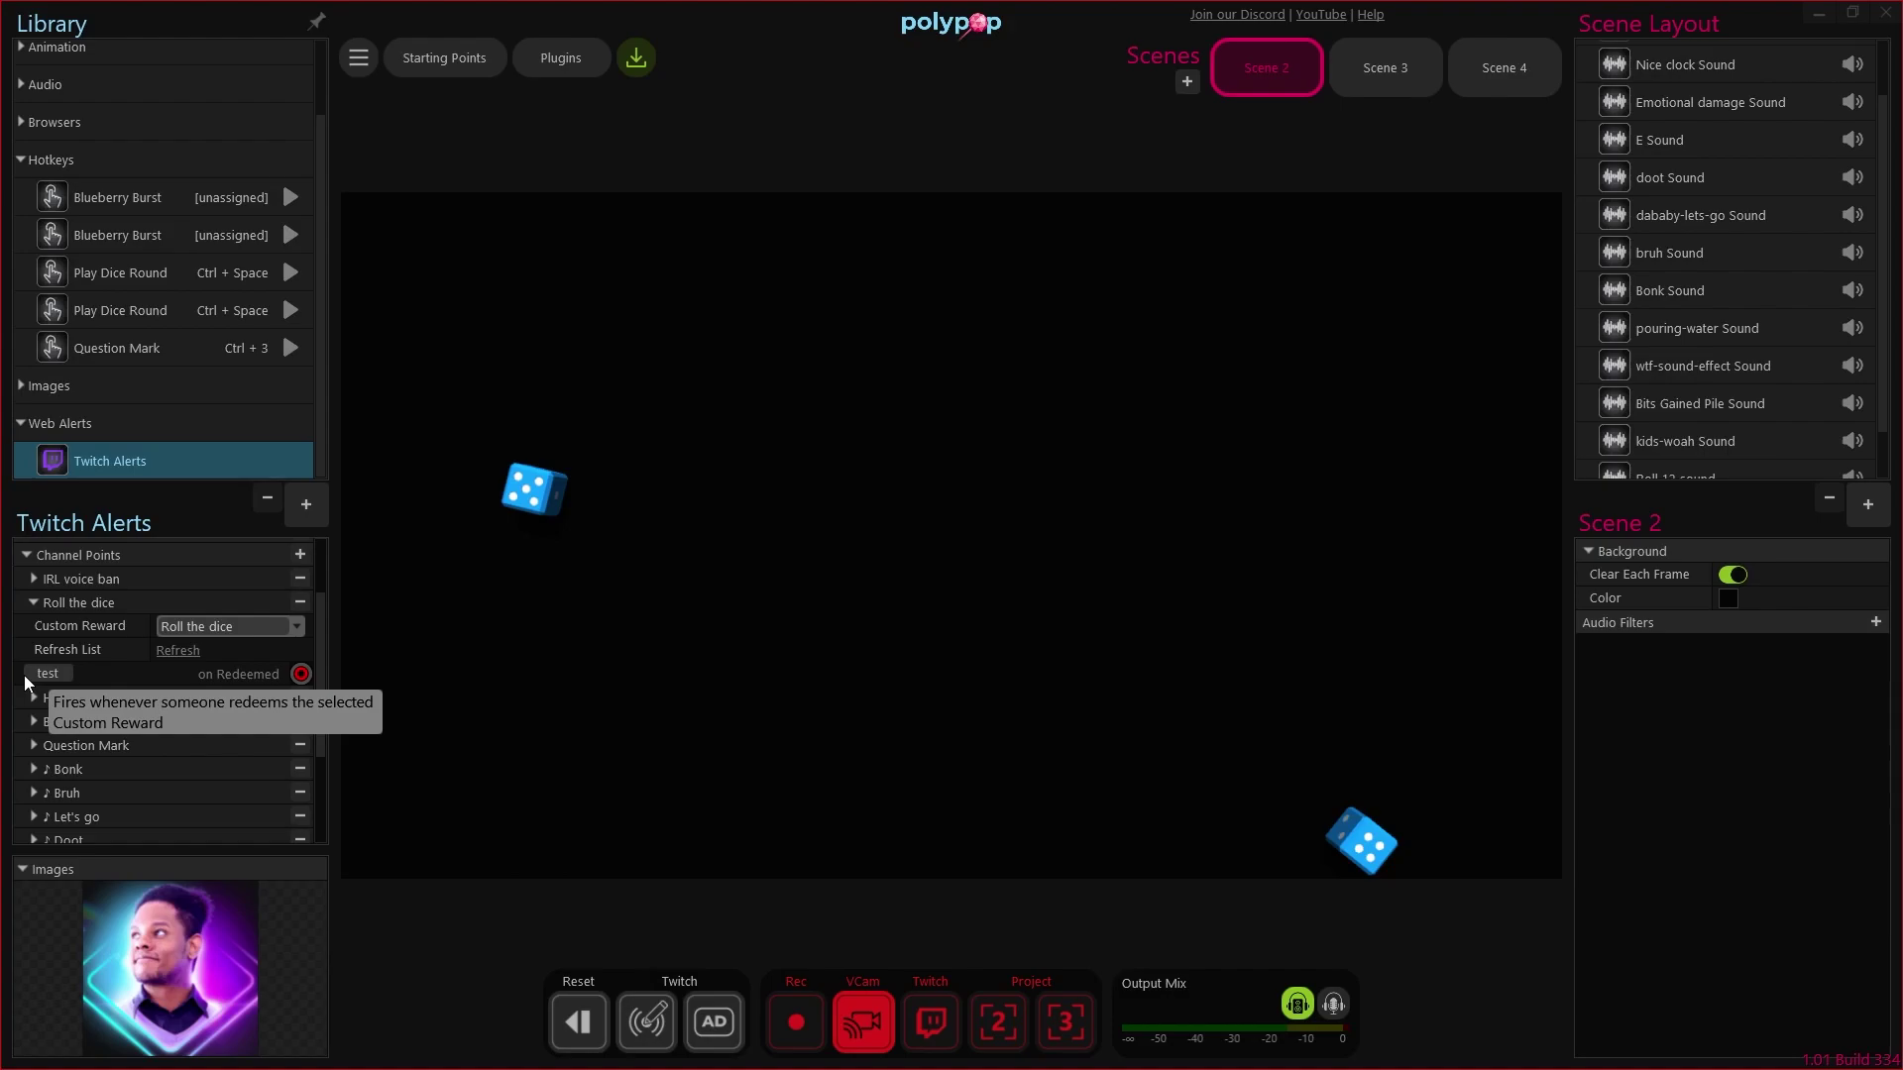
mouse_move(301, 676)
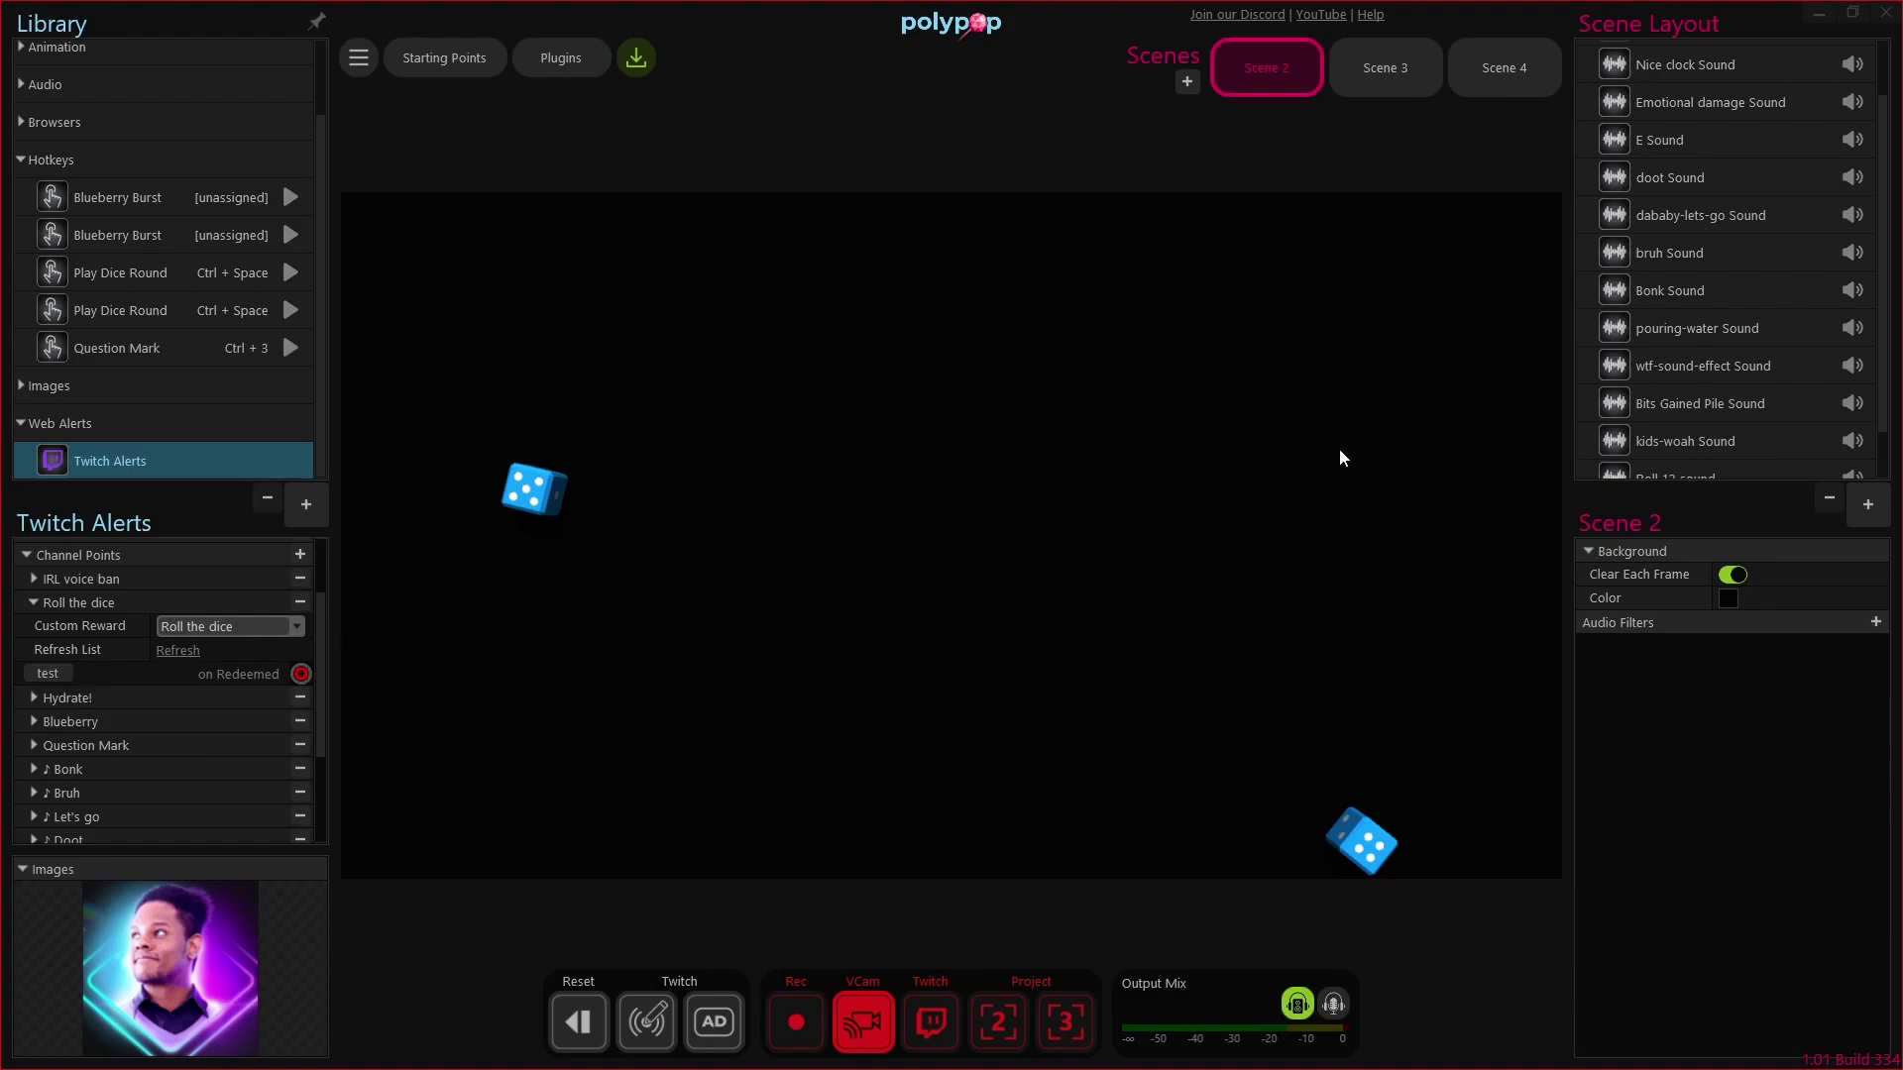
left_click(991, 505)
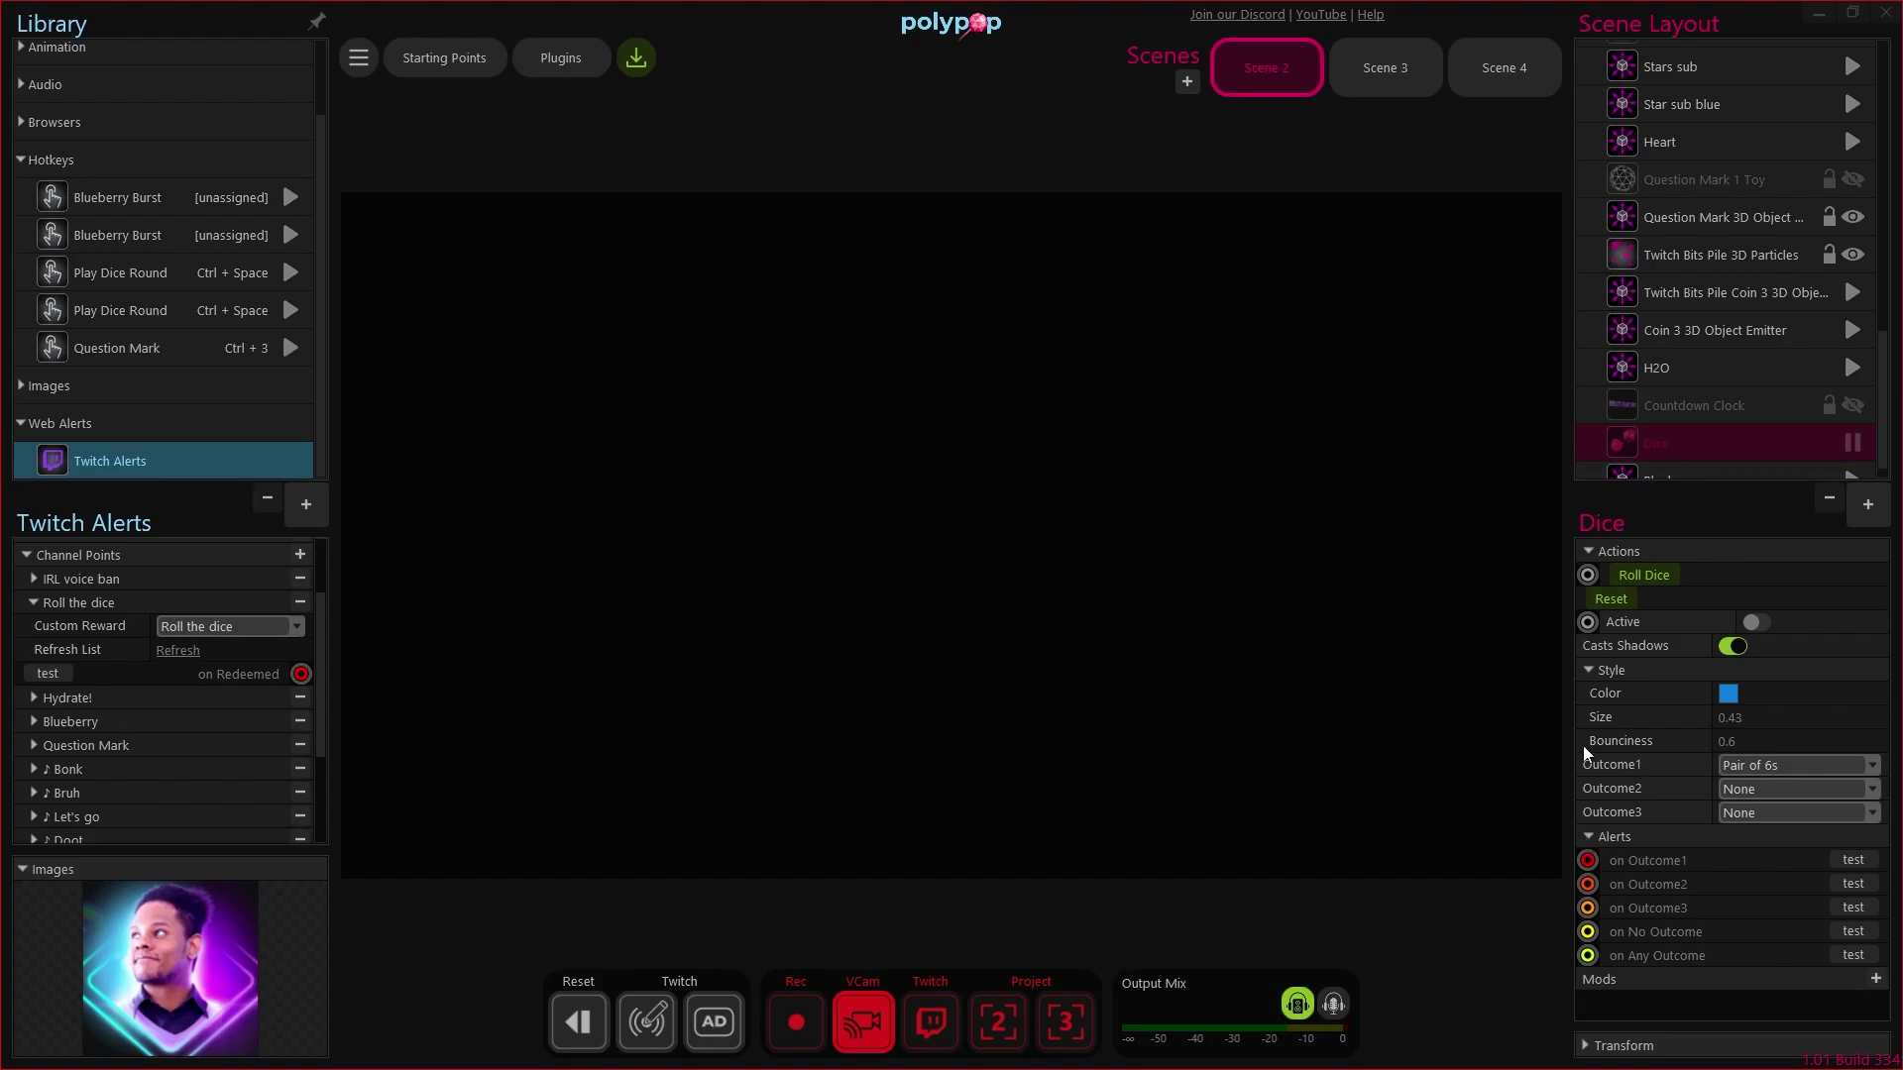
- Check the Outcome1 connector's links and fire its test alert to play the gold coin burst
mouse_move(1631, 730)
mouse_move(1598, 858)
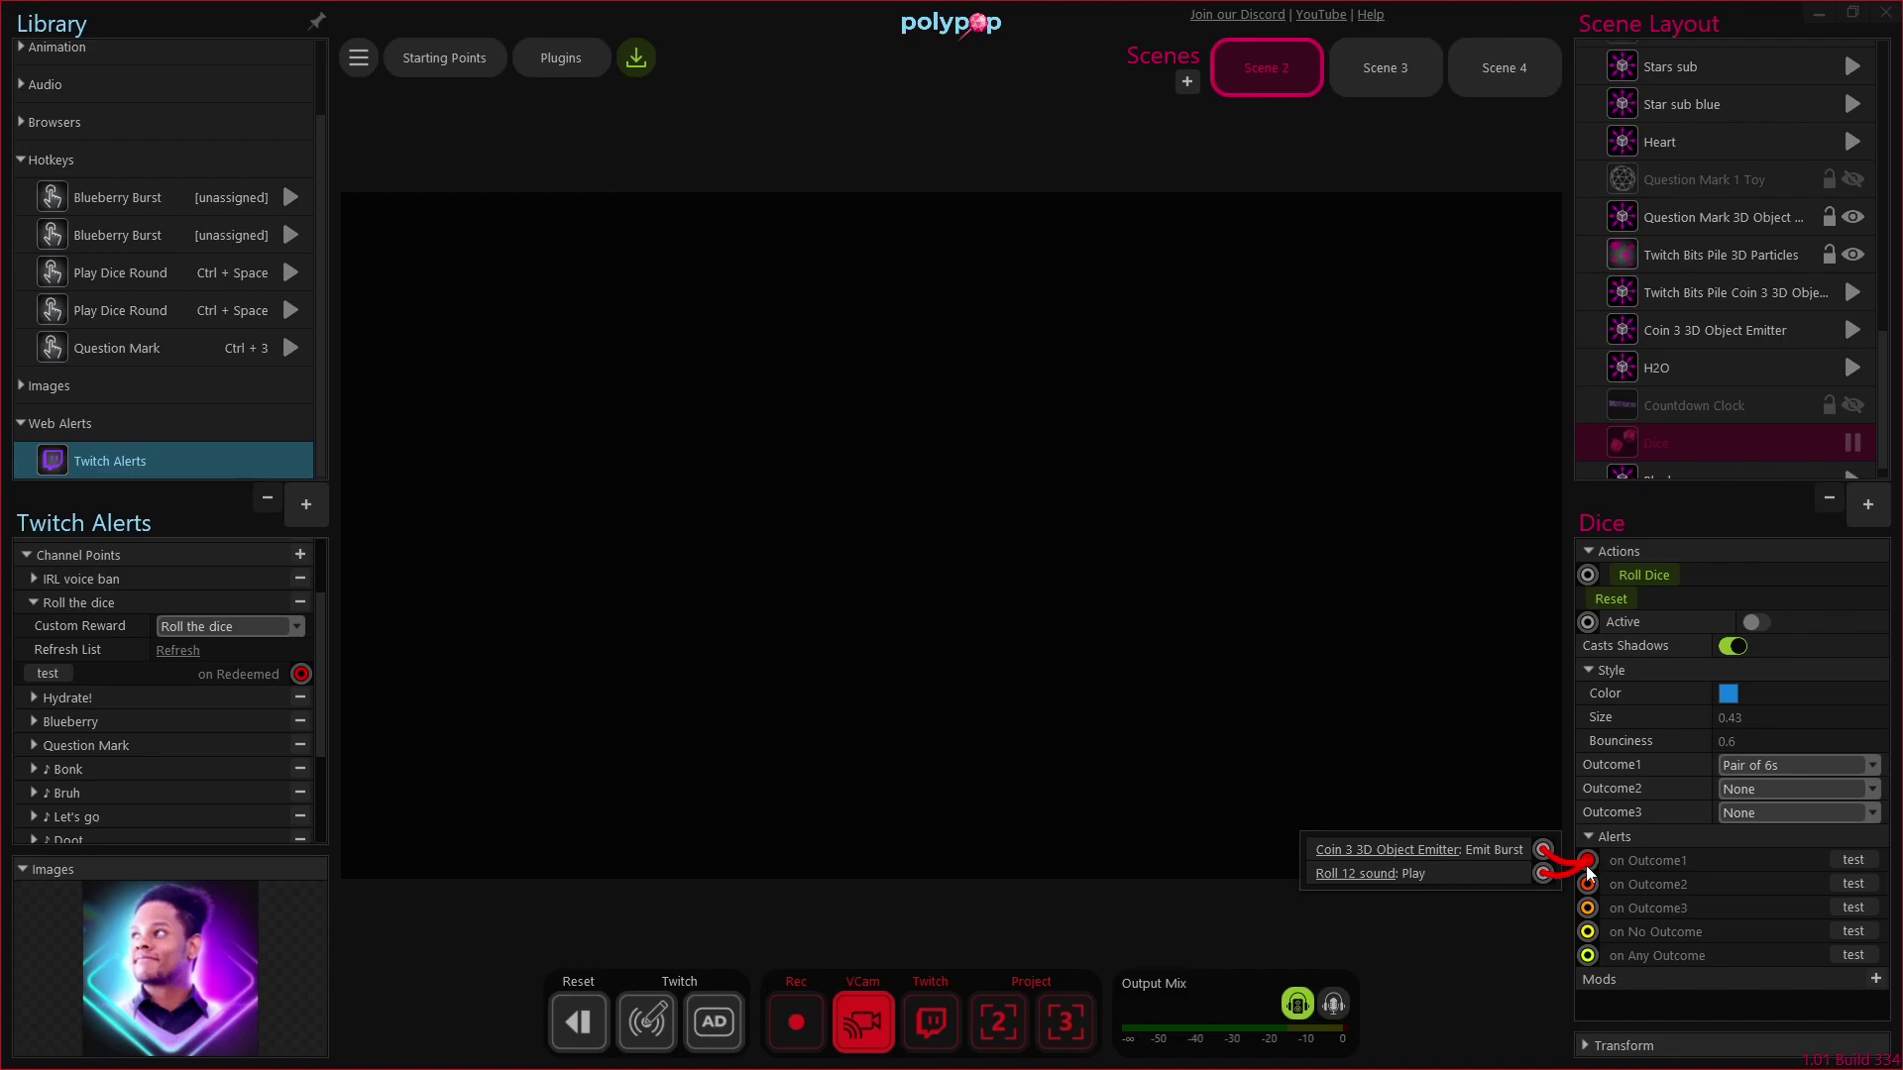
left_click(1846, 865)
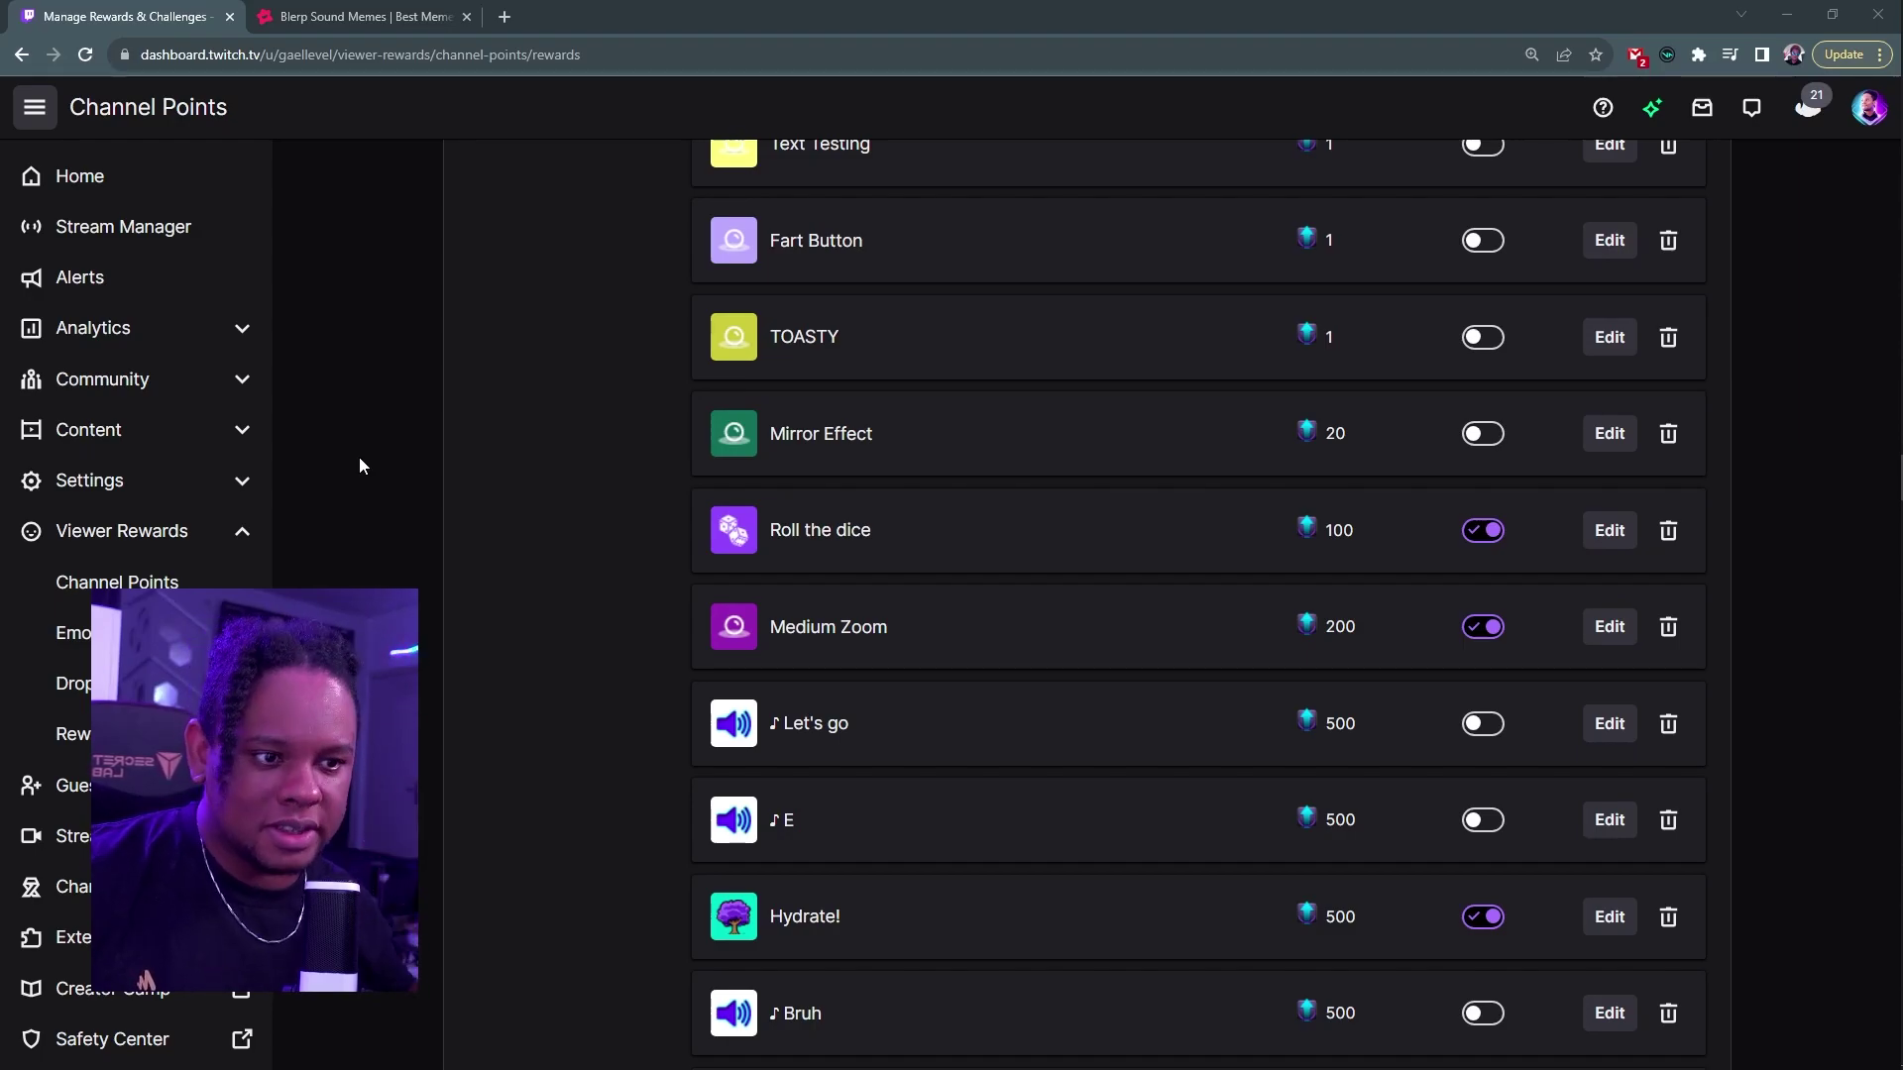
- Scroll past the Hydrate! and Emotional Damage rewards on Twitch, then bring Polypop forward
scroll(322, 531, "down", 3)
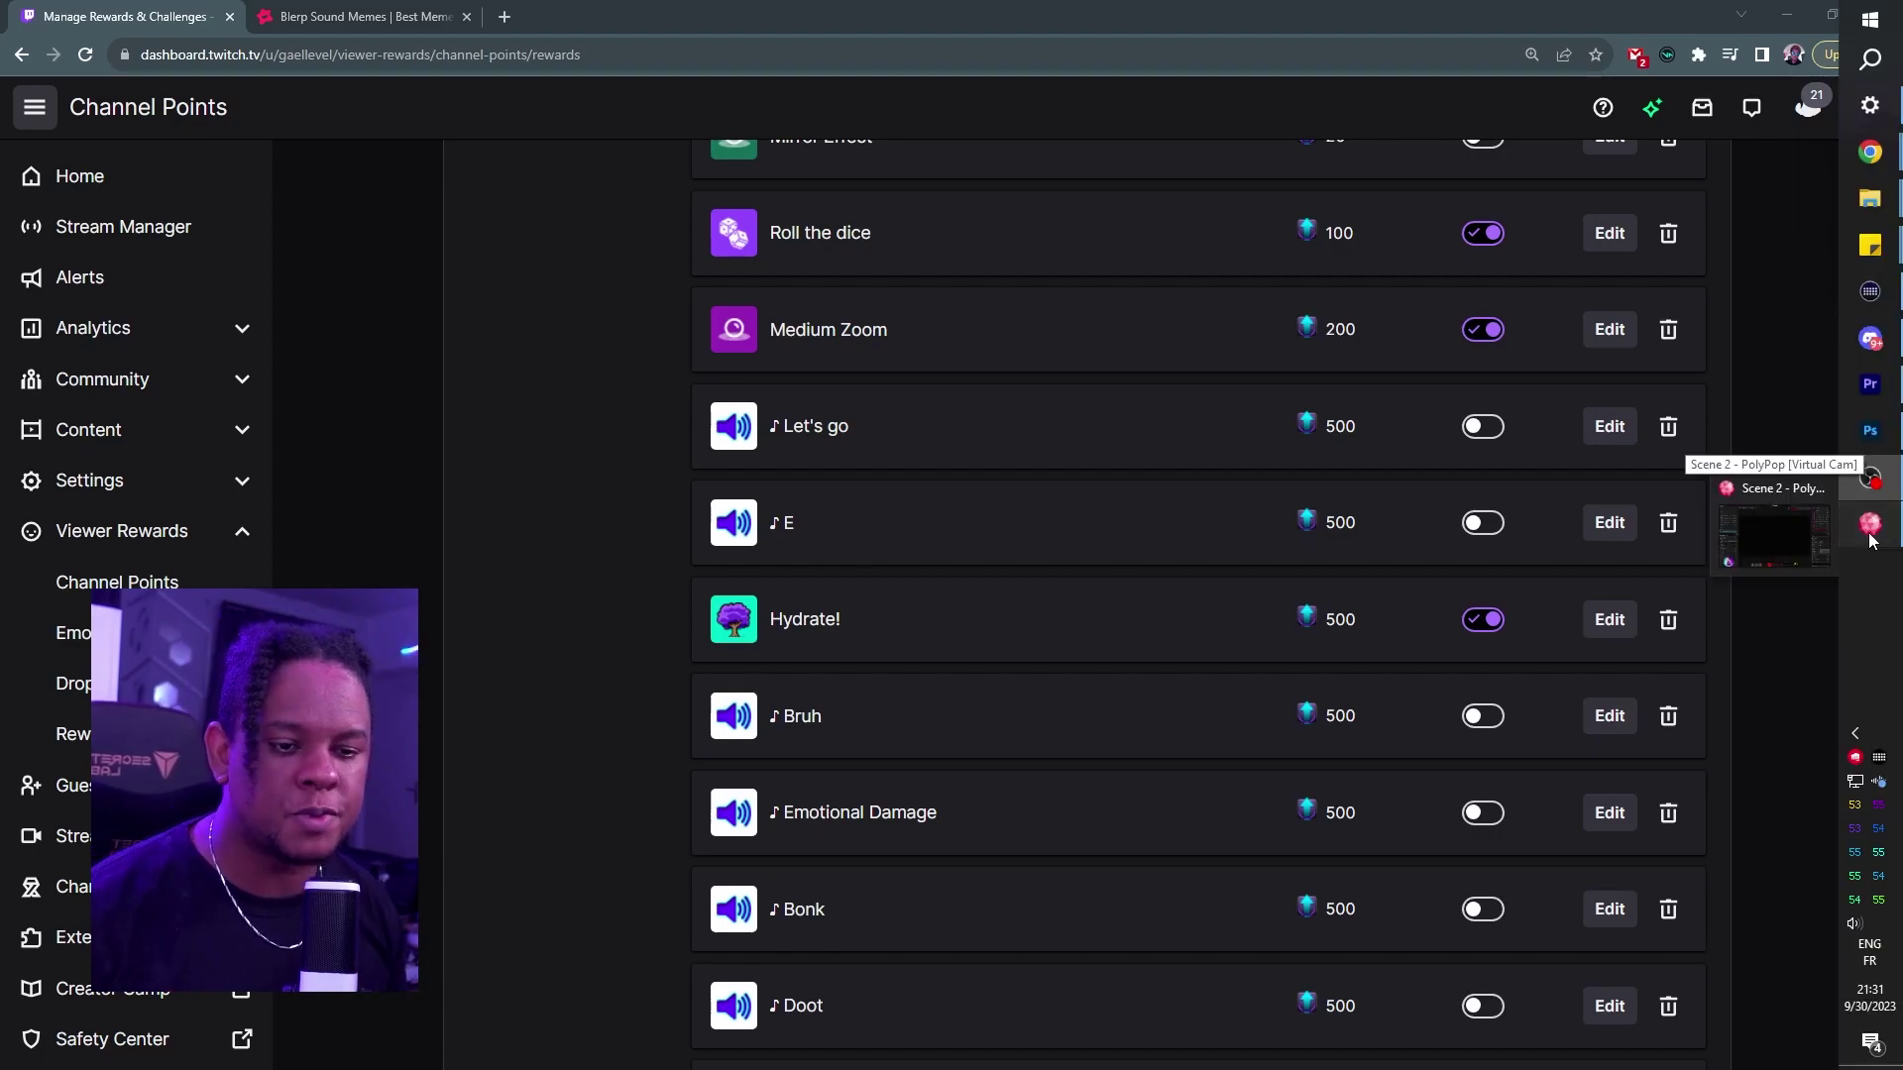
left_click(1872, 540)
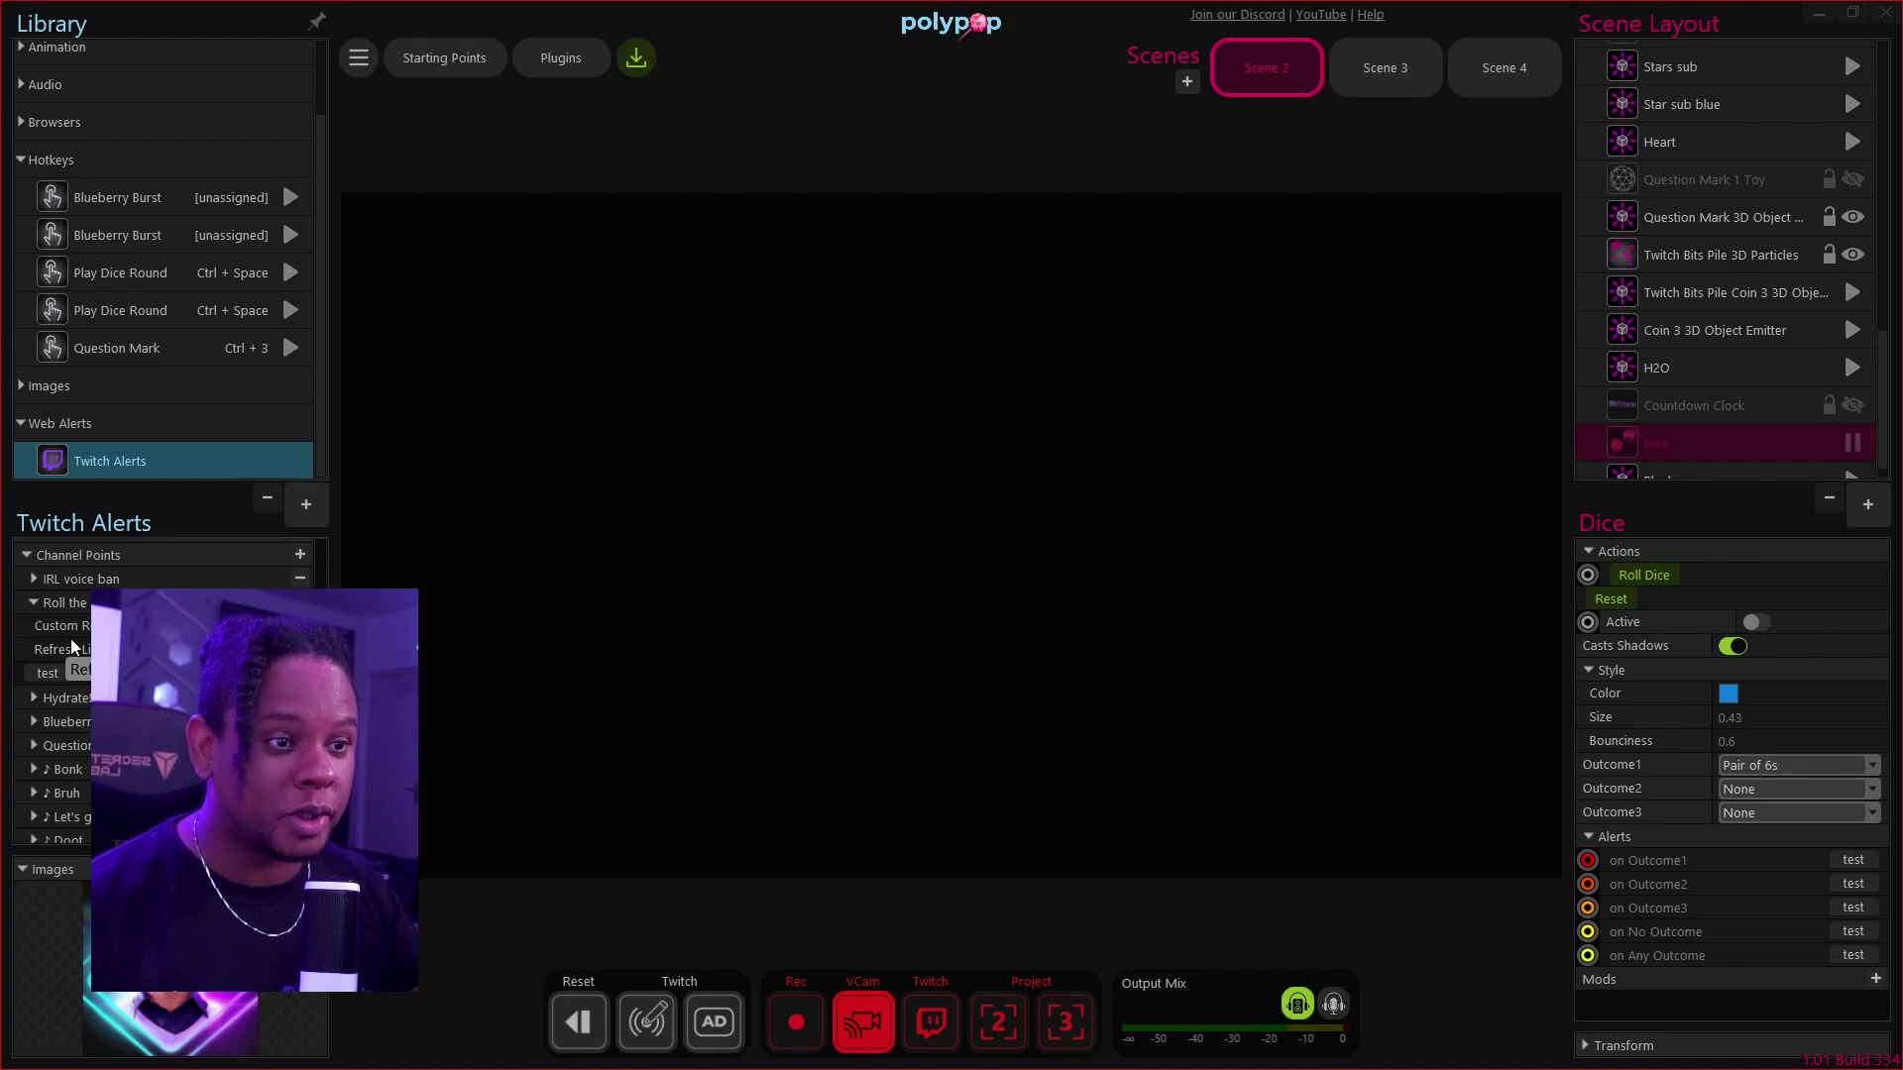
- Expand the Hydrate! reward's alert settings and fire its test alert
left_click(34, 698)
scroll(46, 662, "down", 2)
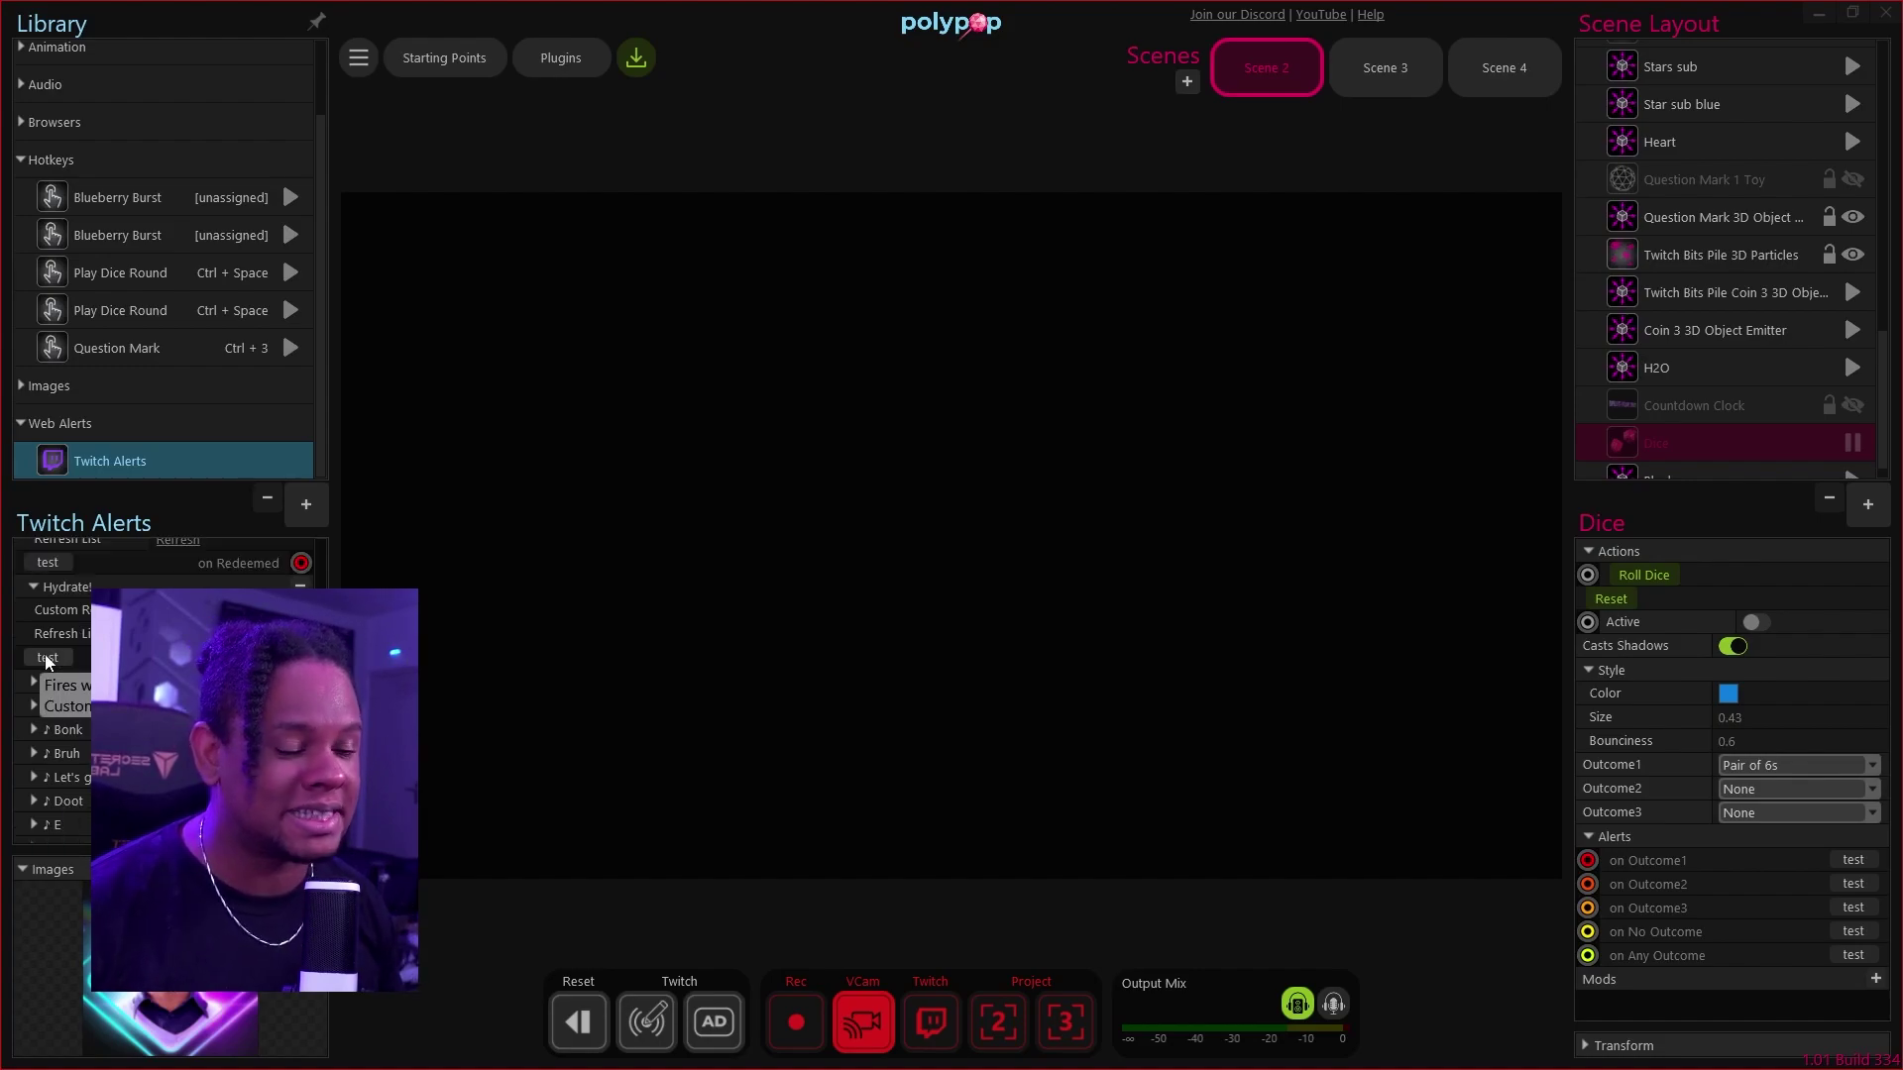
left_click(45, 659)
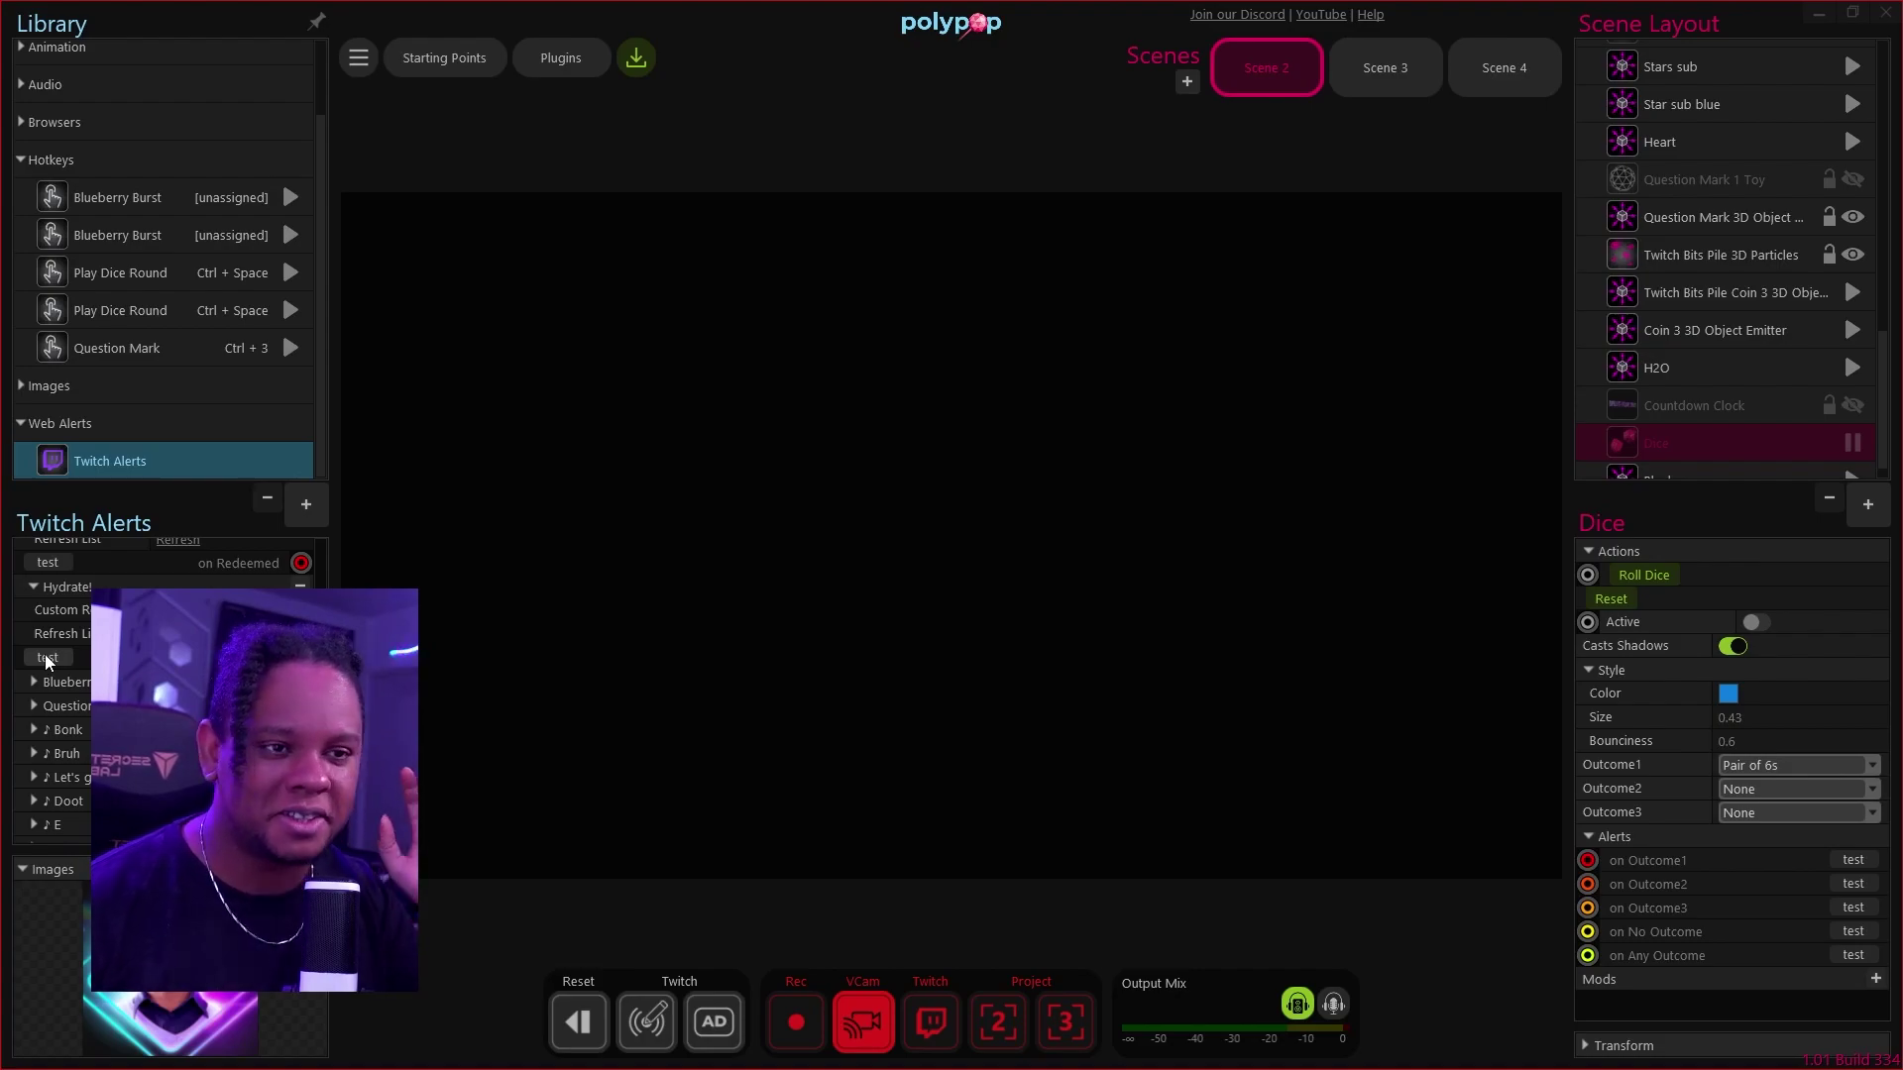
- Expand Emotional Damage and test it, flashing EMOTIONAL DAMAGE text across the canvas
scroll(40, 693, "down", 1)
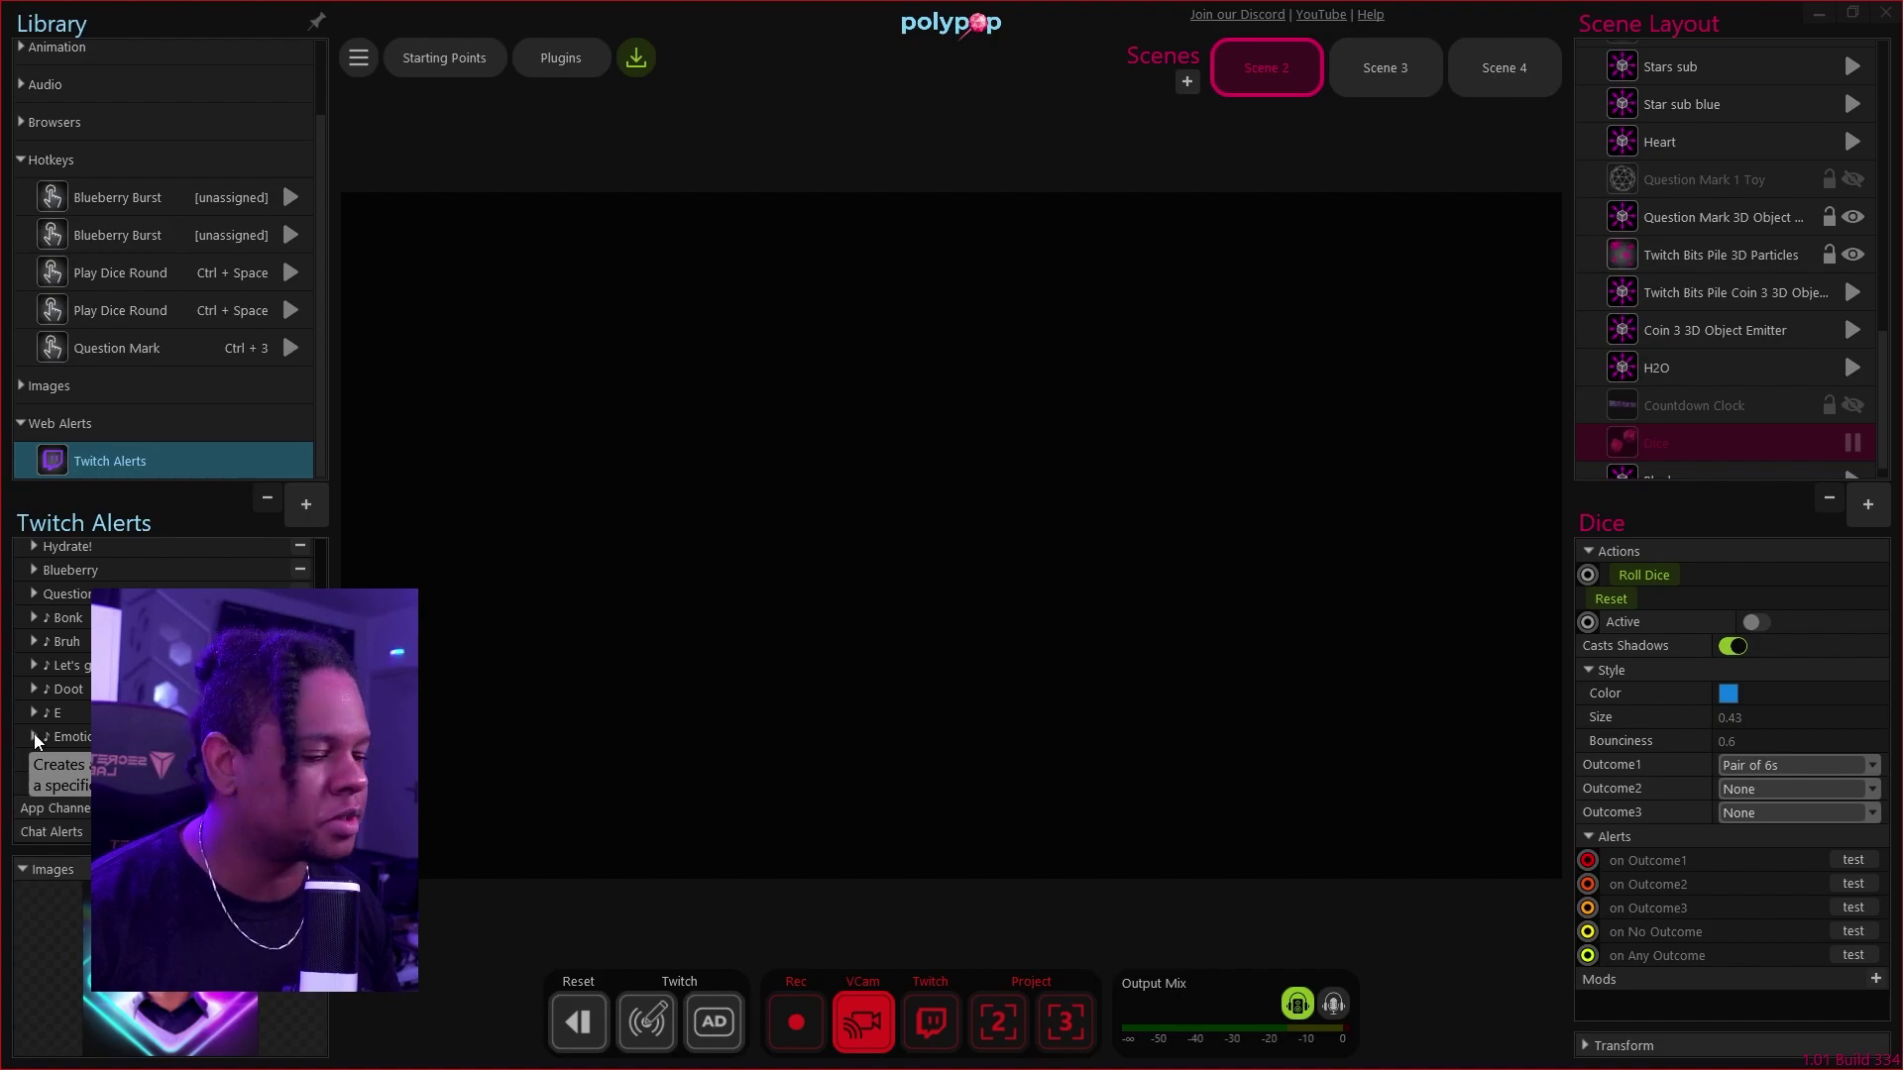
left_click(35, 739)
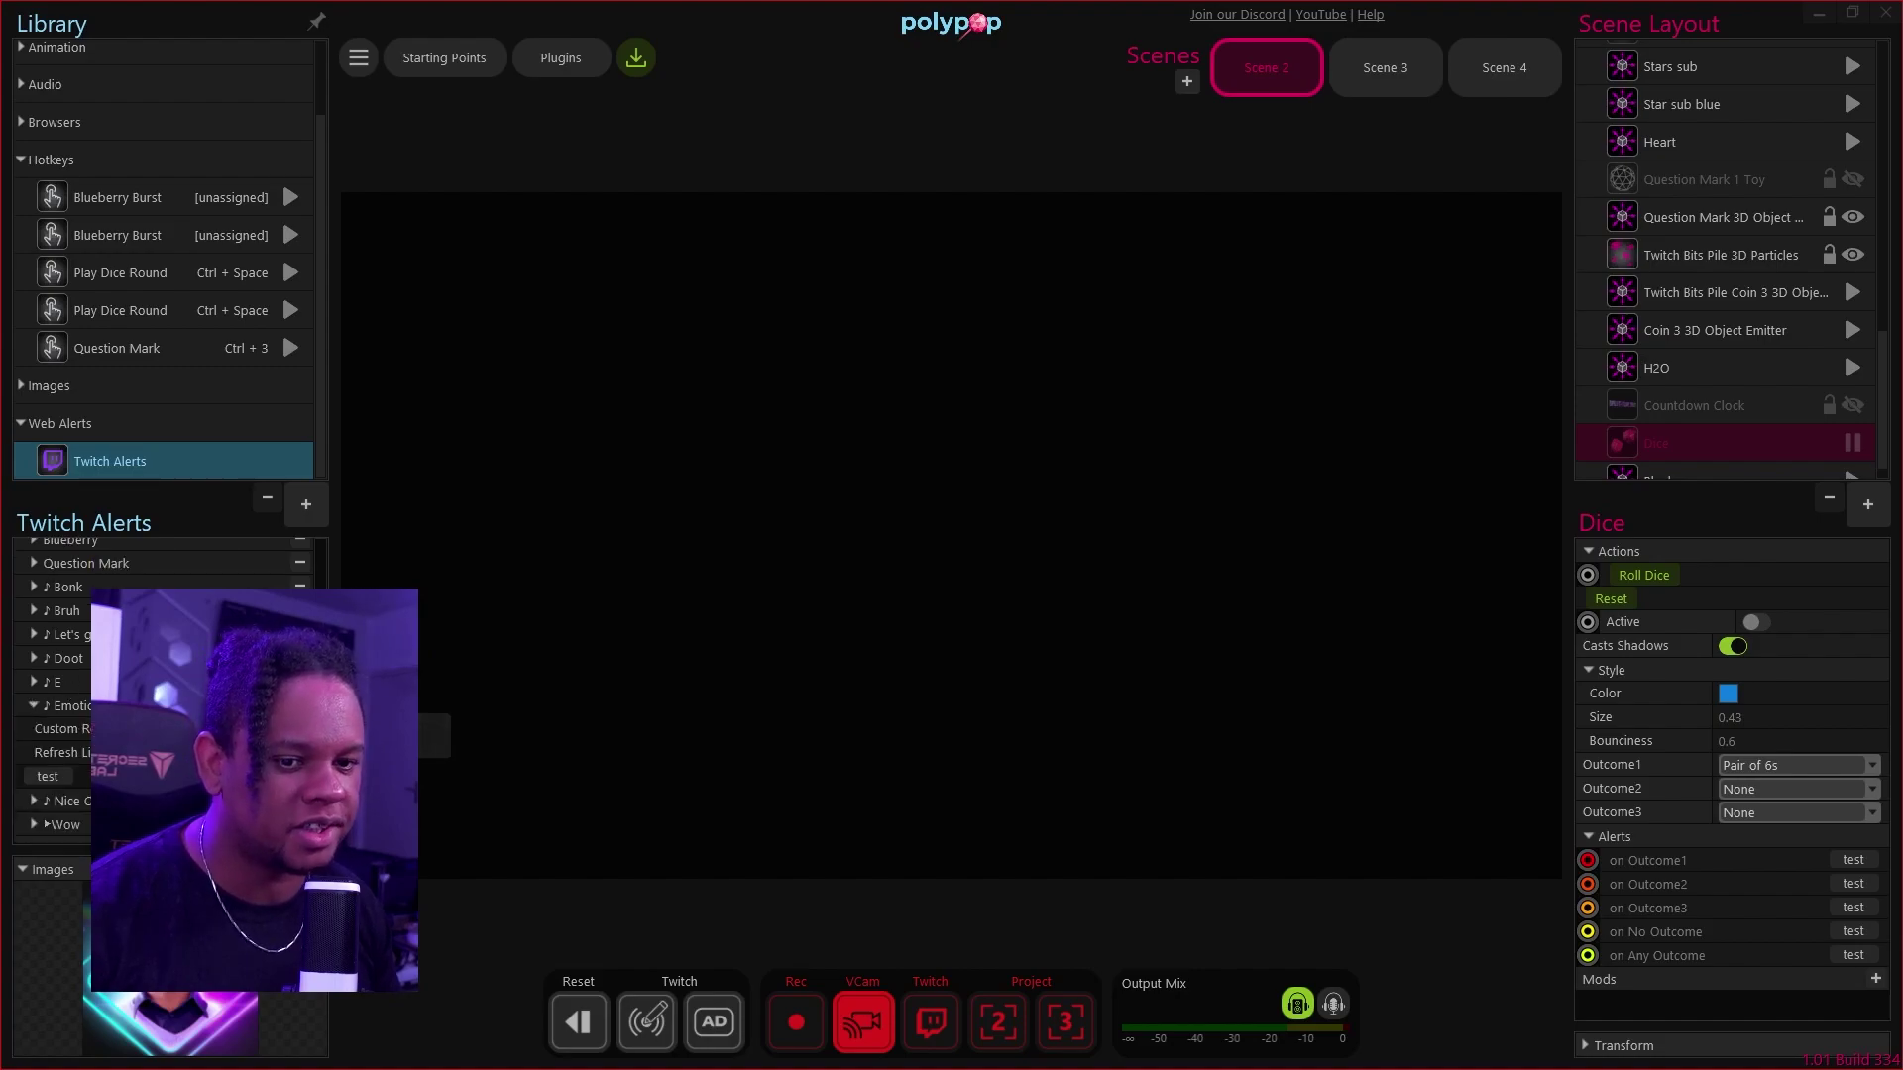
scroll(59, 753, "down", 1)
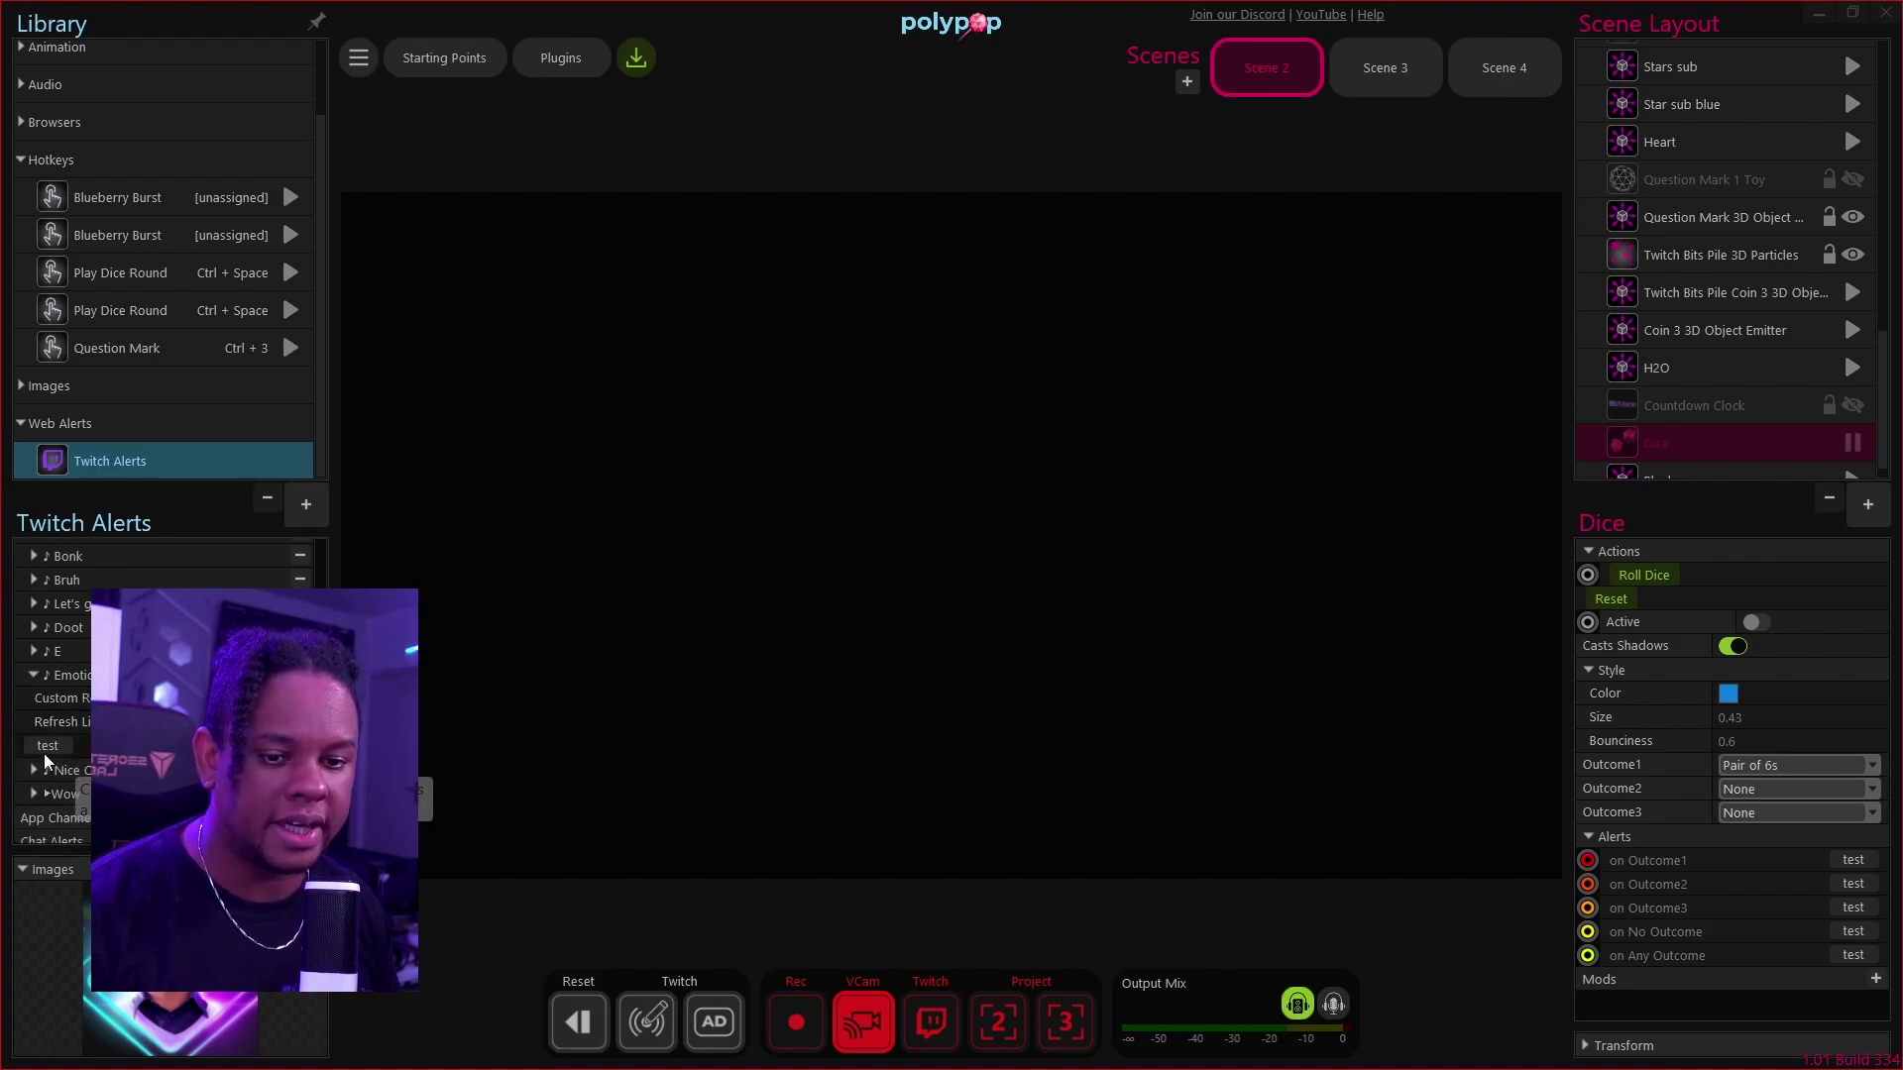
left_click(54, 746)
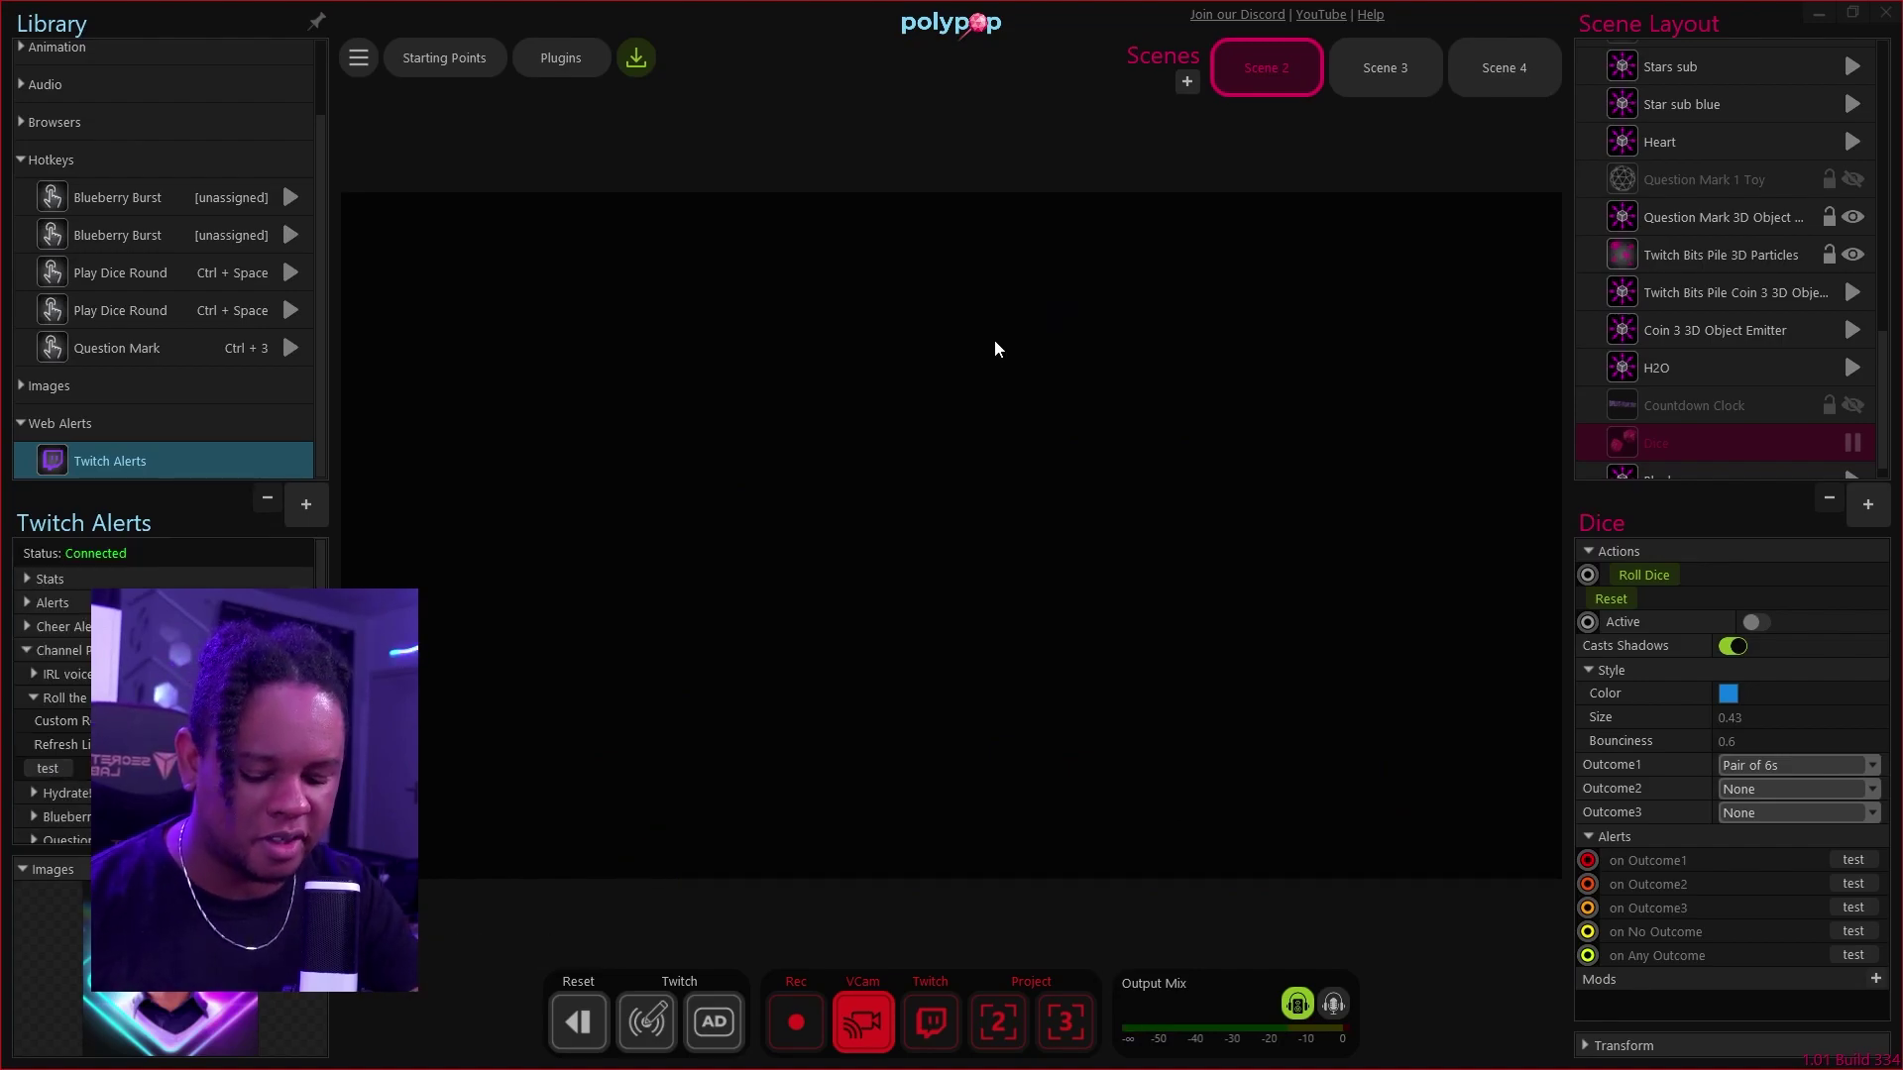
- Look over the Anime Split Screen and 15,000-point IRL voice ban rewards, then return to Polypop
key("super")
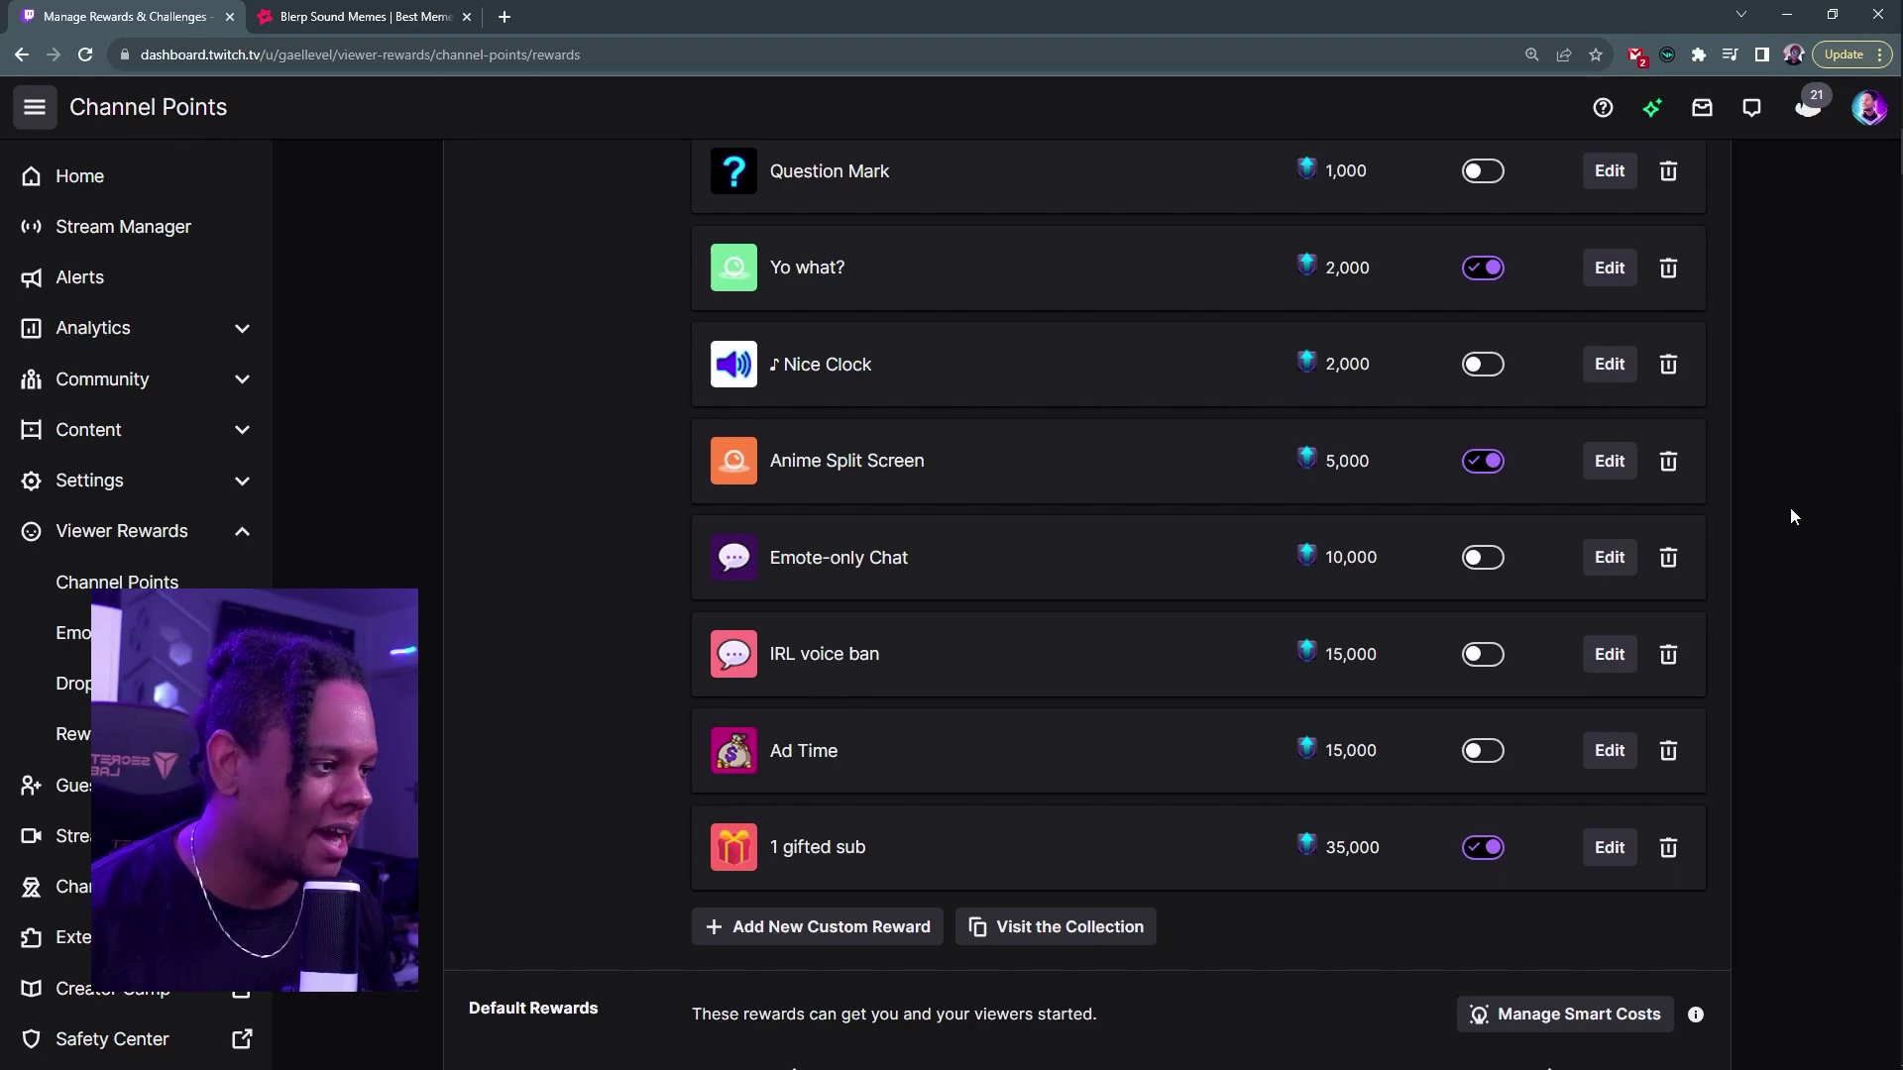
left_click(1864, 491)
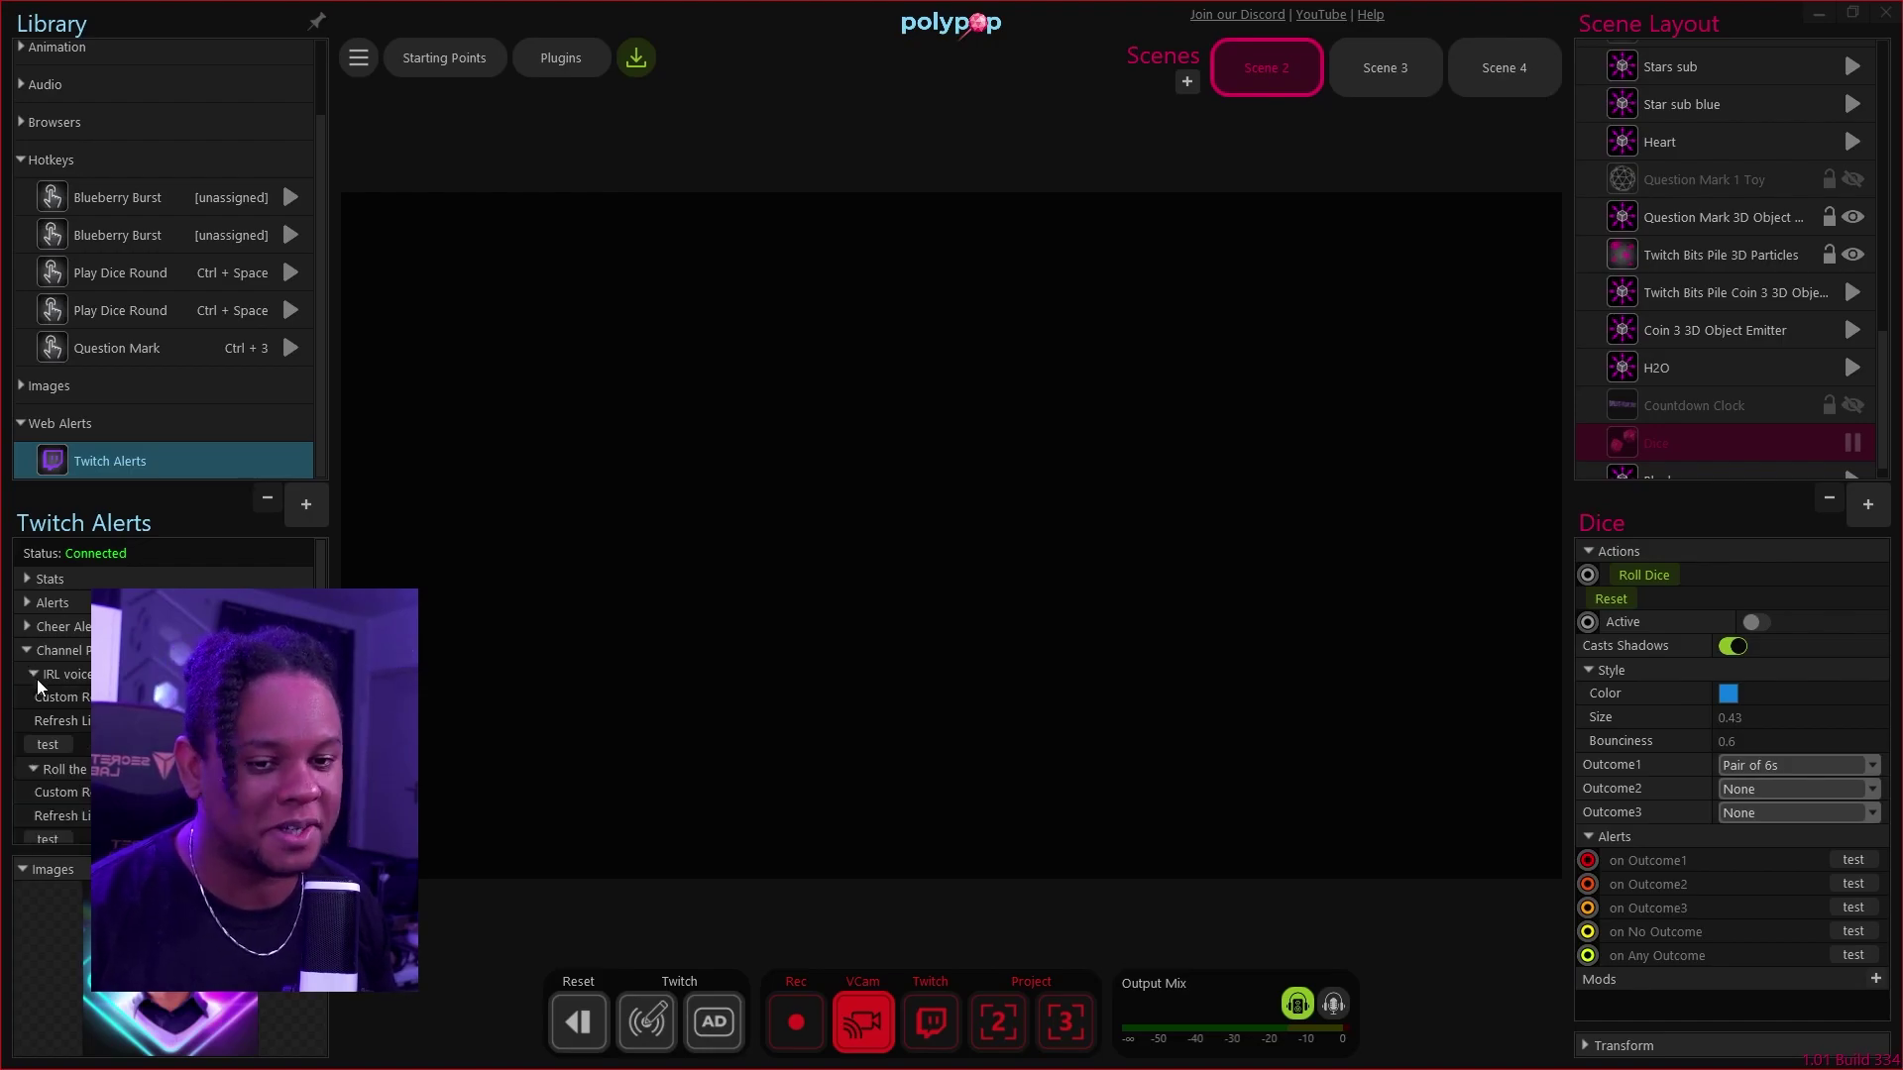
- Fire the IRL voice ban test alert, showing a countdown clock and redemption message
left_click(47, 741)
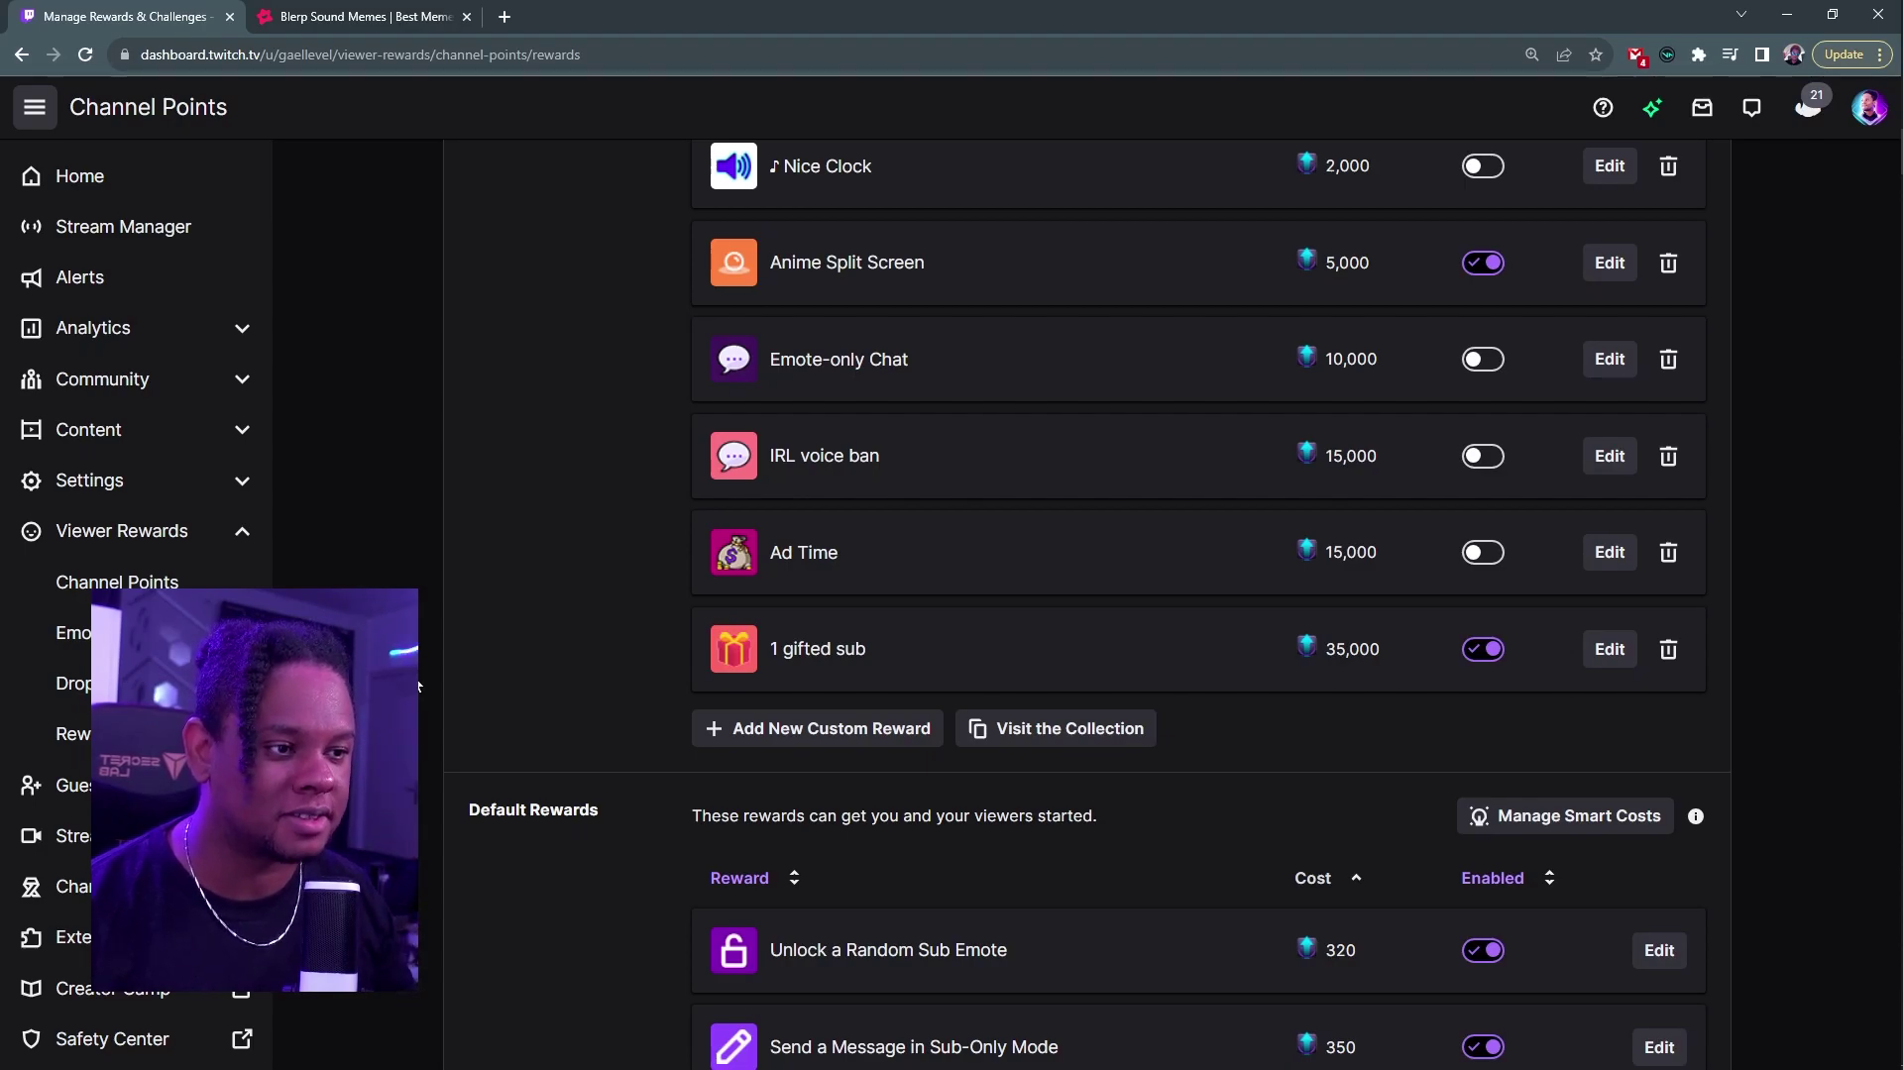
- Scroll the Channel Points rewards list up and back down to review the rewards
scroll(418, 686, "up", 9)
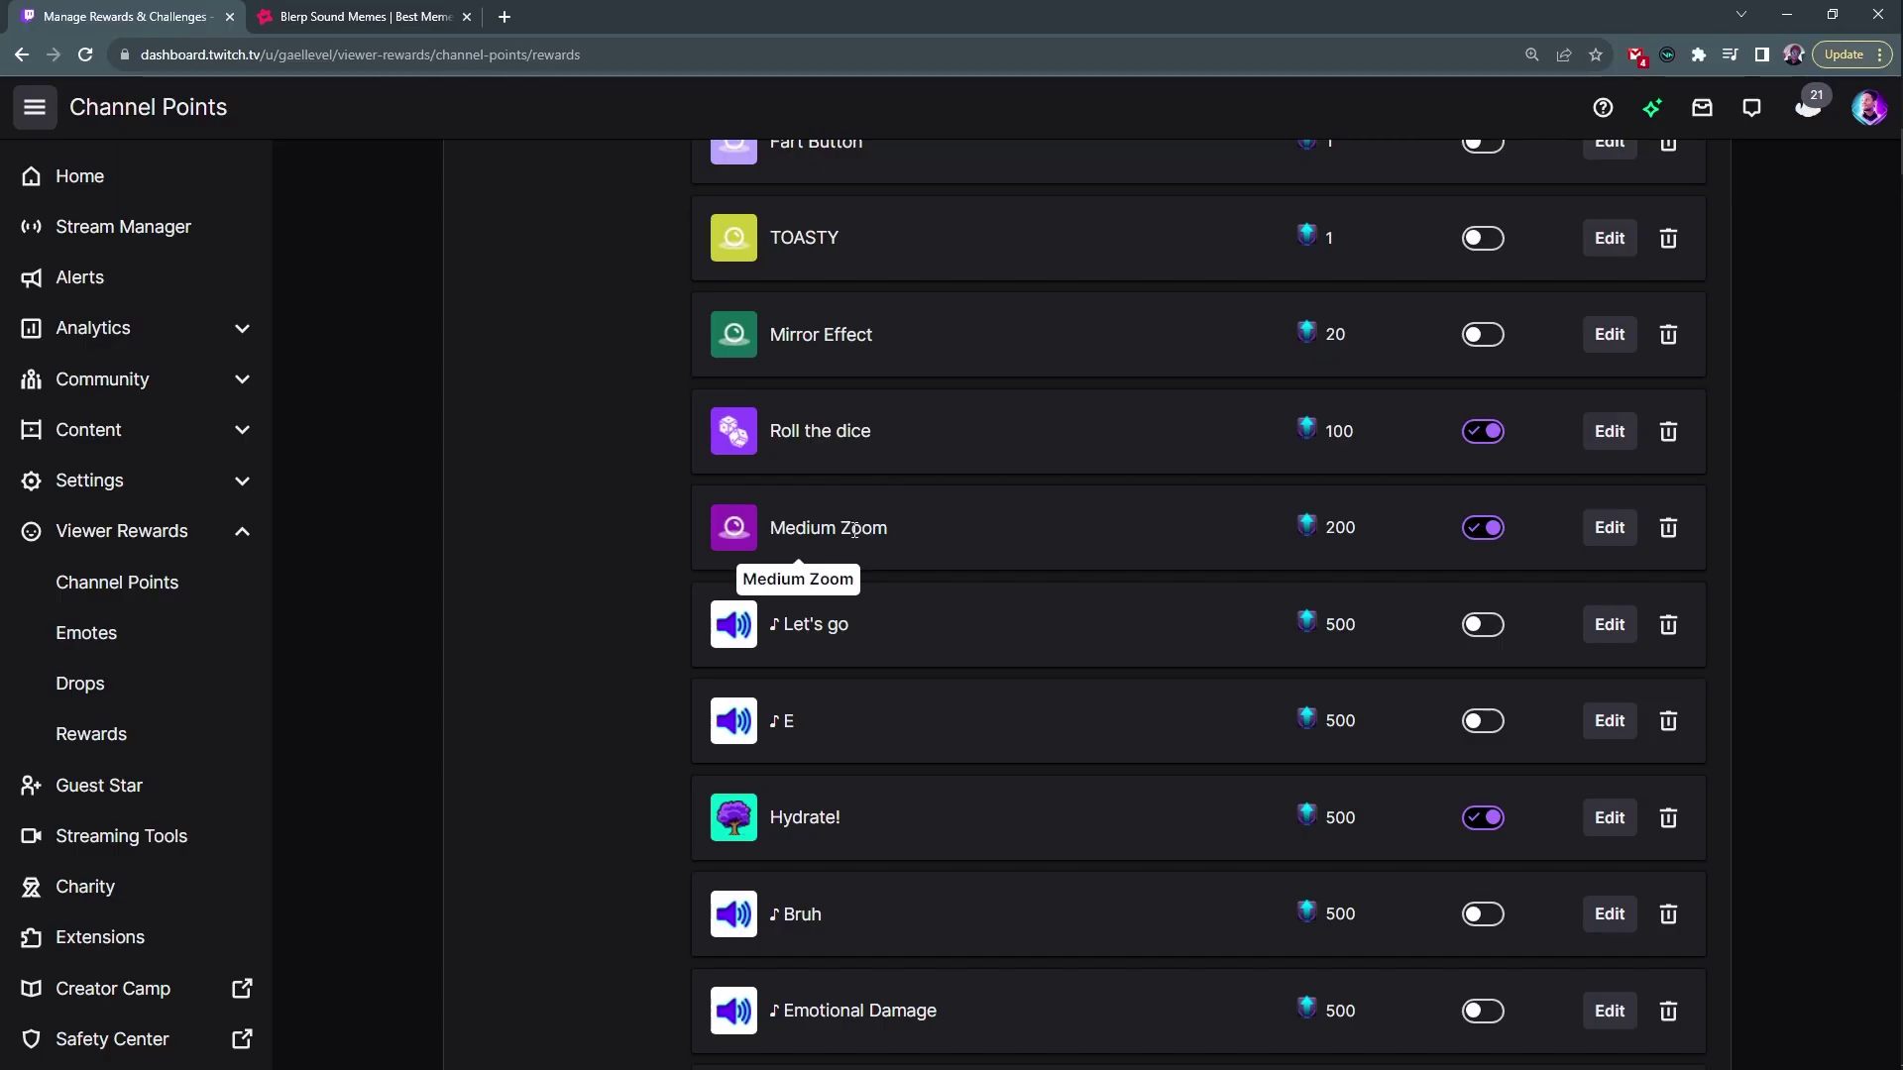
scroll(456, 592, "down", 10)
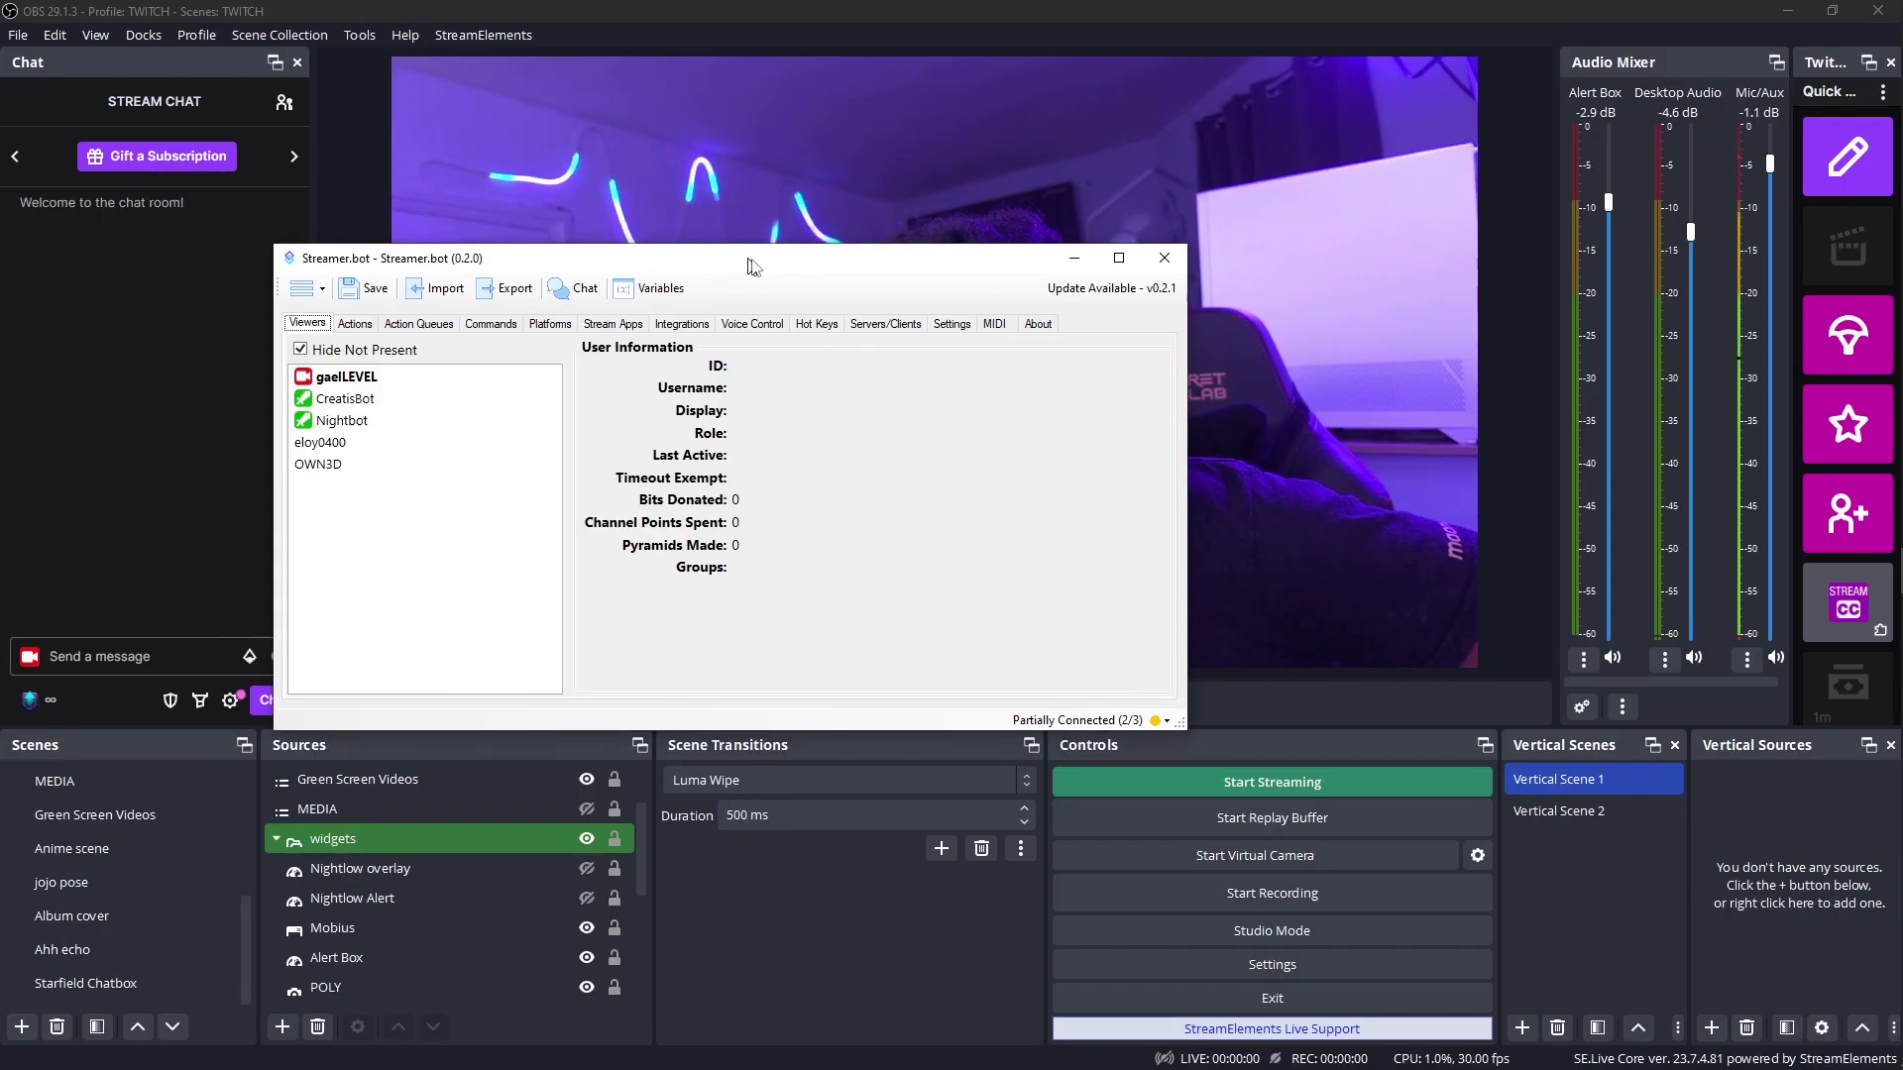
- Move Streamer.bot aside, toggle the Main Cam 2 close-up on and off twice, then select Main Cam
left_click_drag(752, 267, 942, 568)
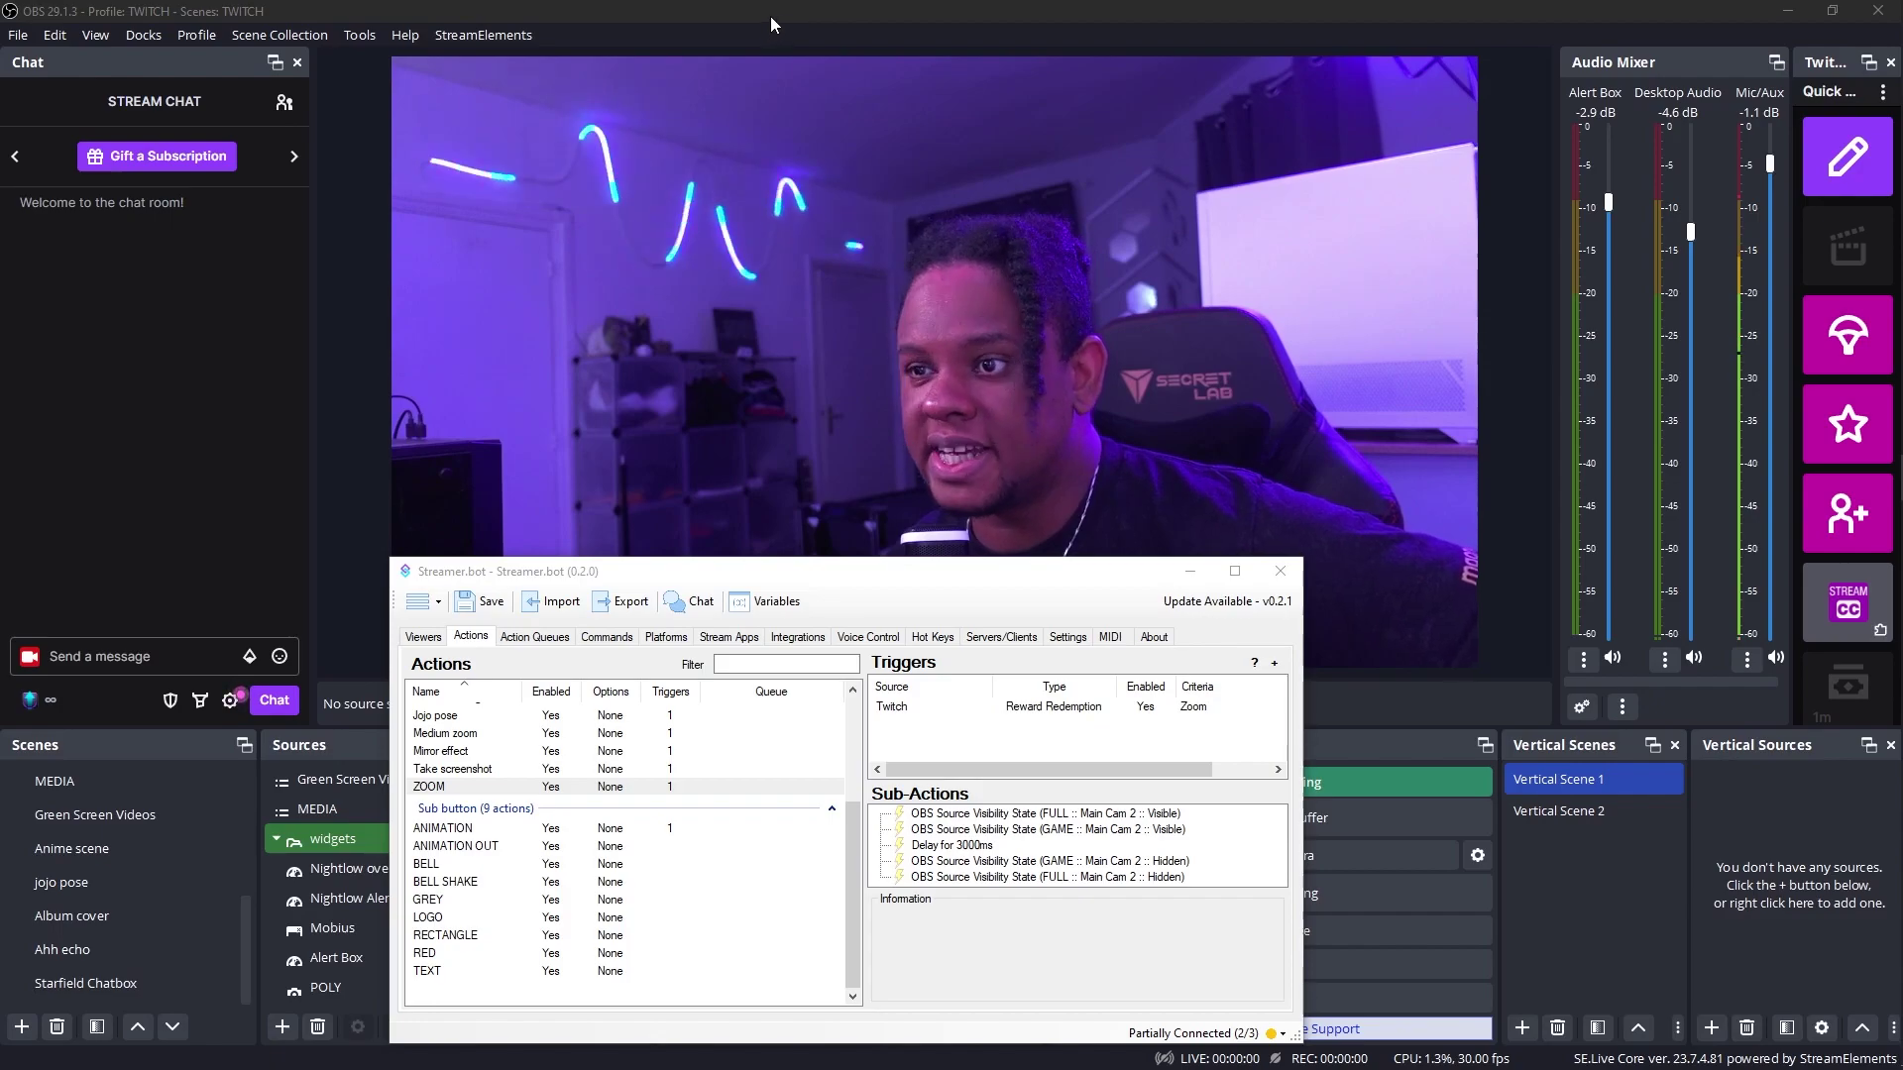
left_click(771, 16)
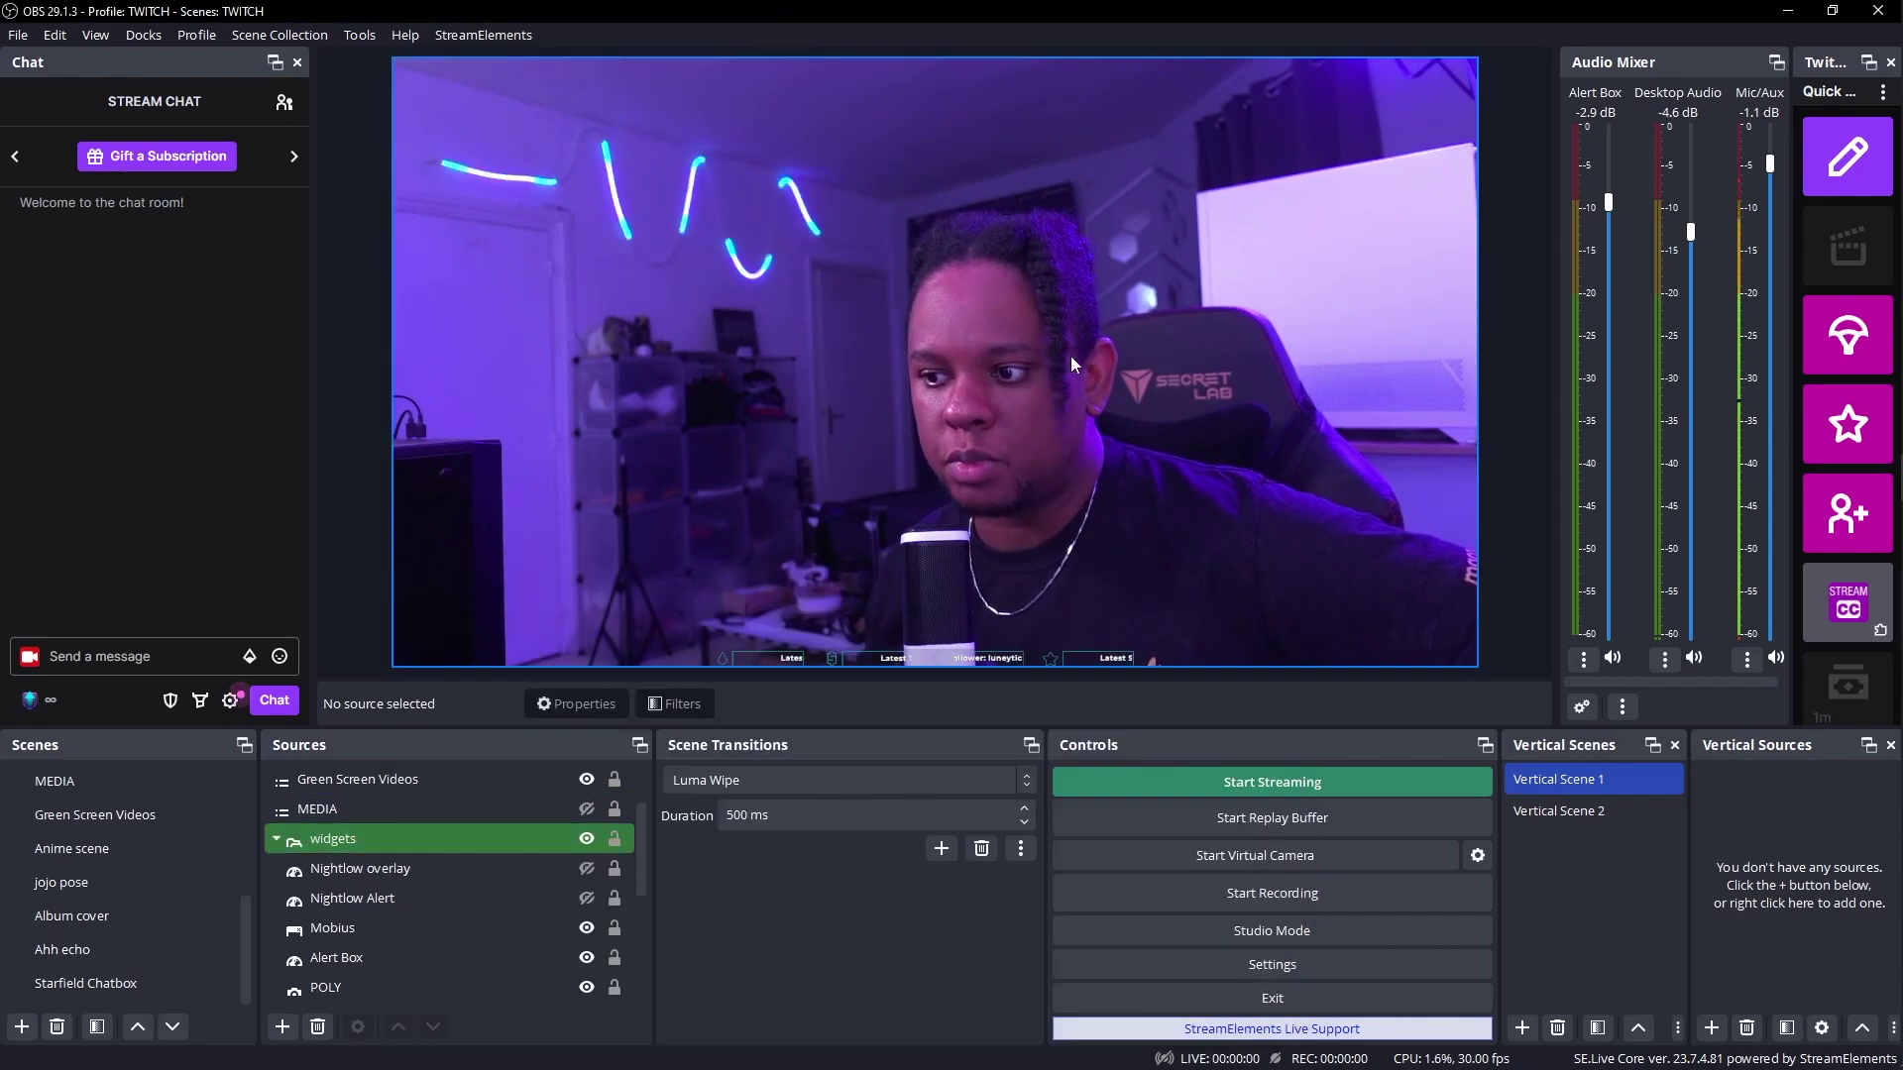
scroll(416, 892, "down", 3)
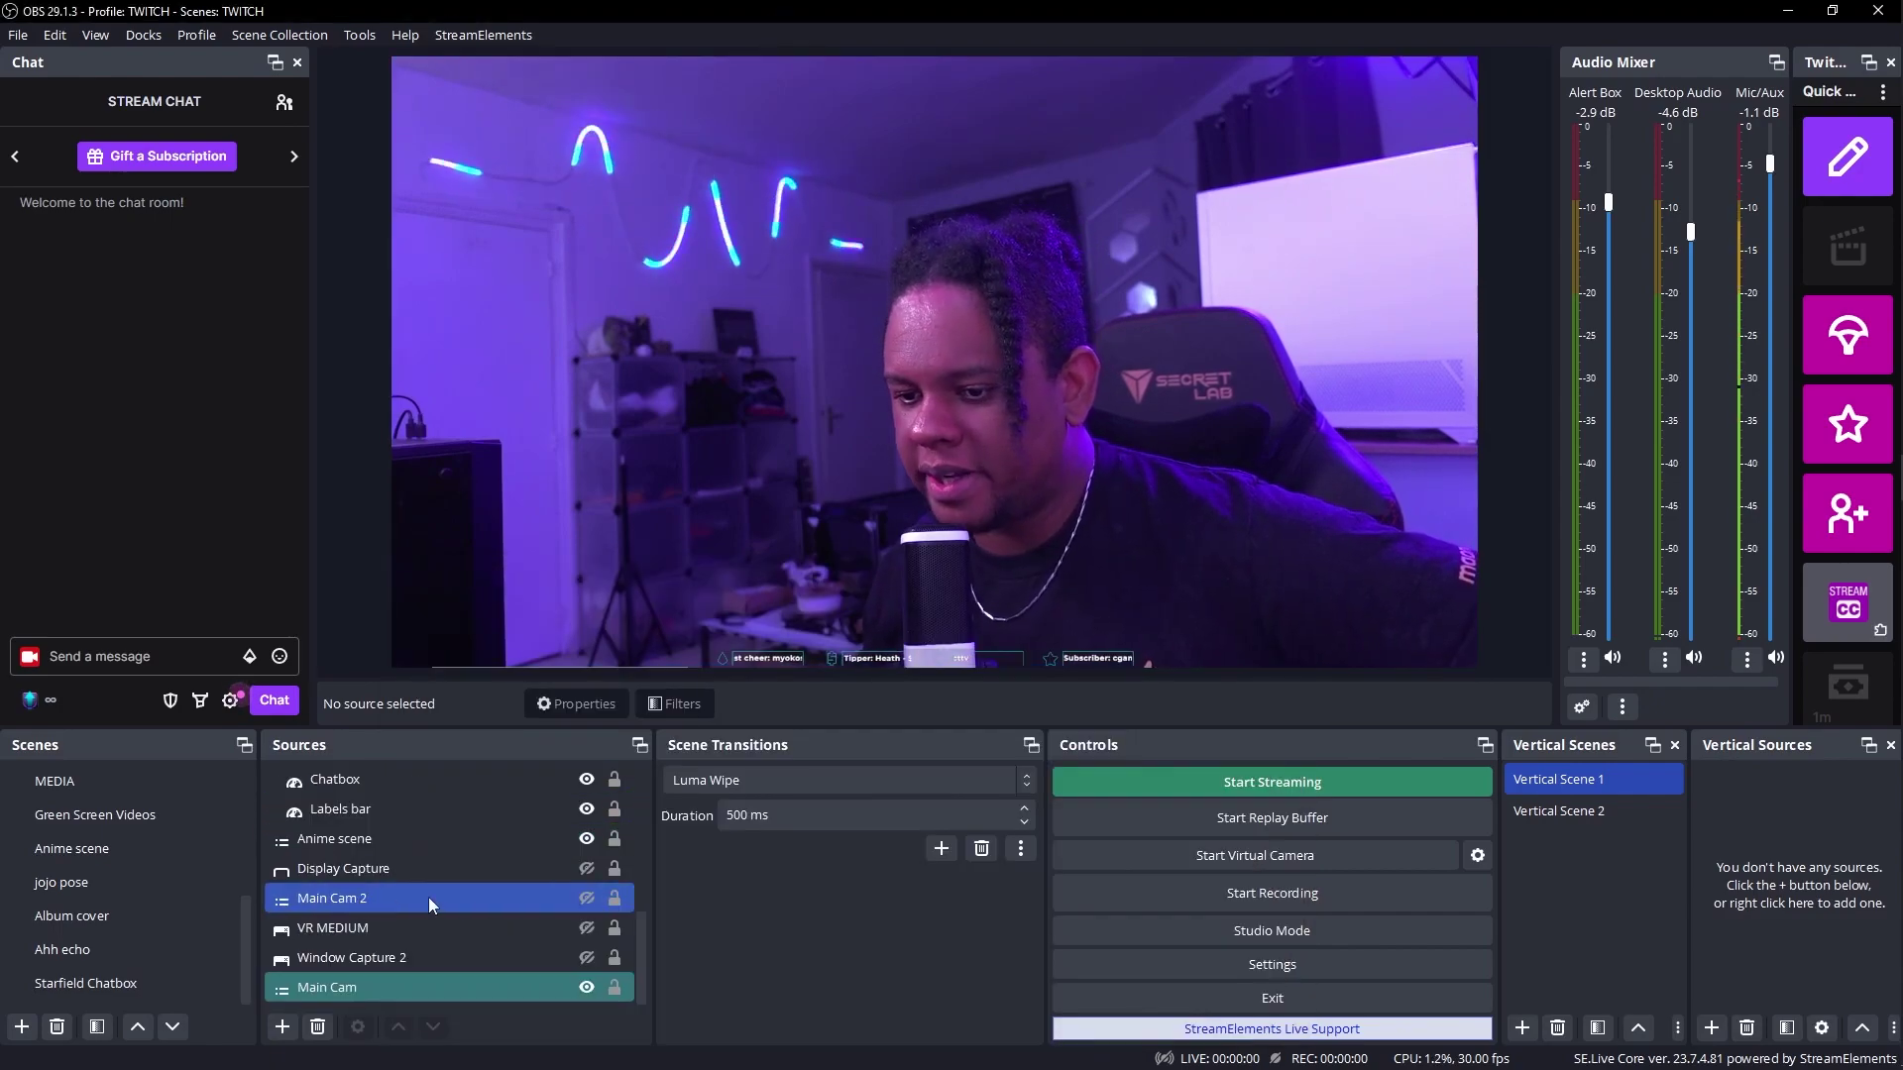
left_click(586, 898)
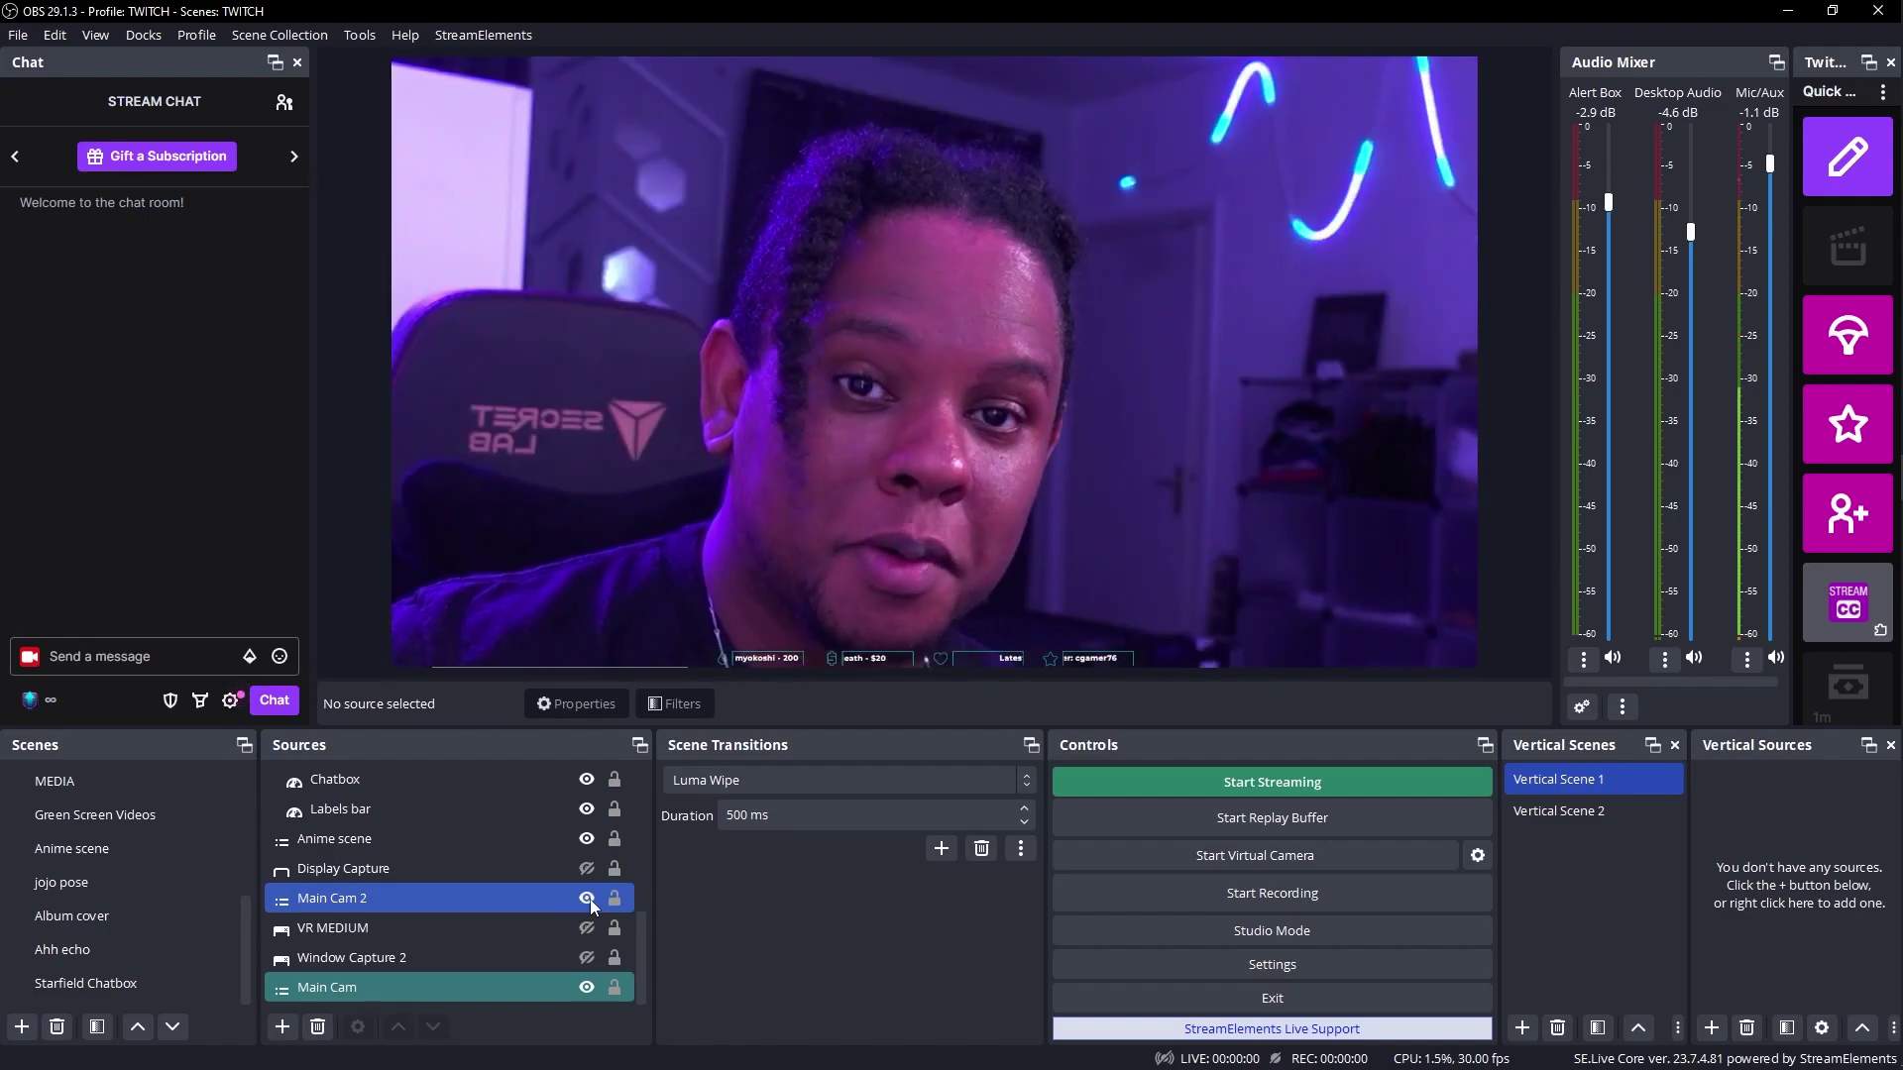
left_click(591, 900)
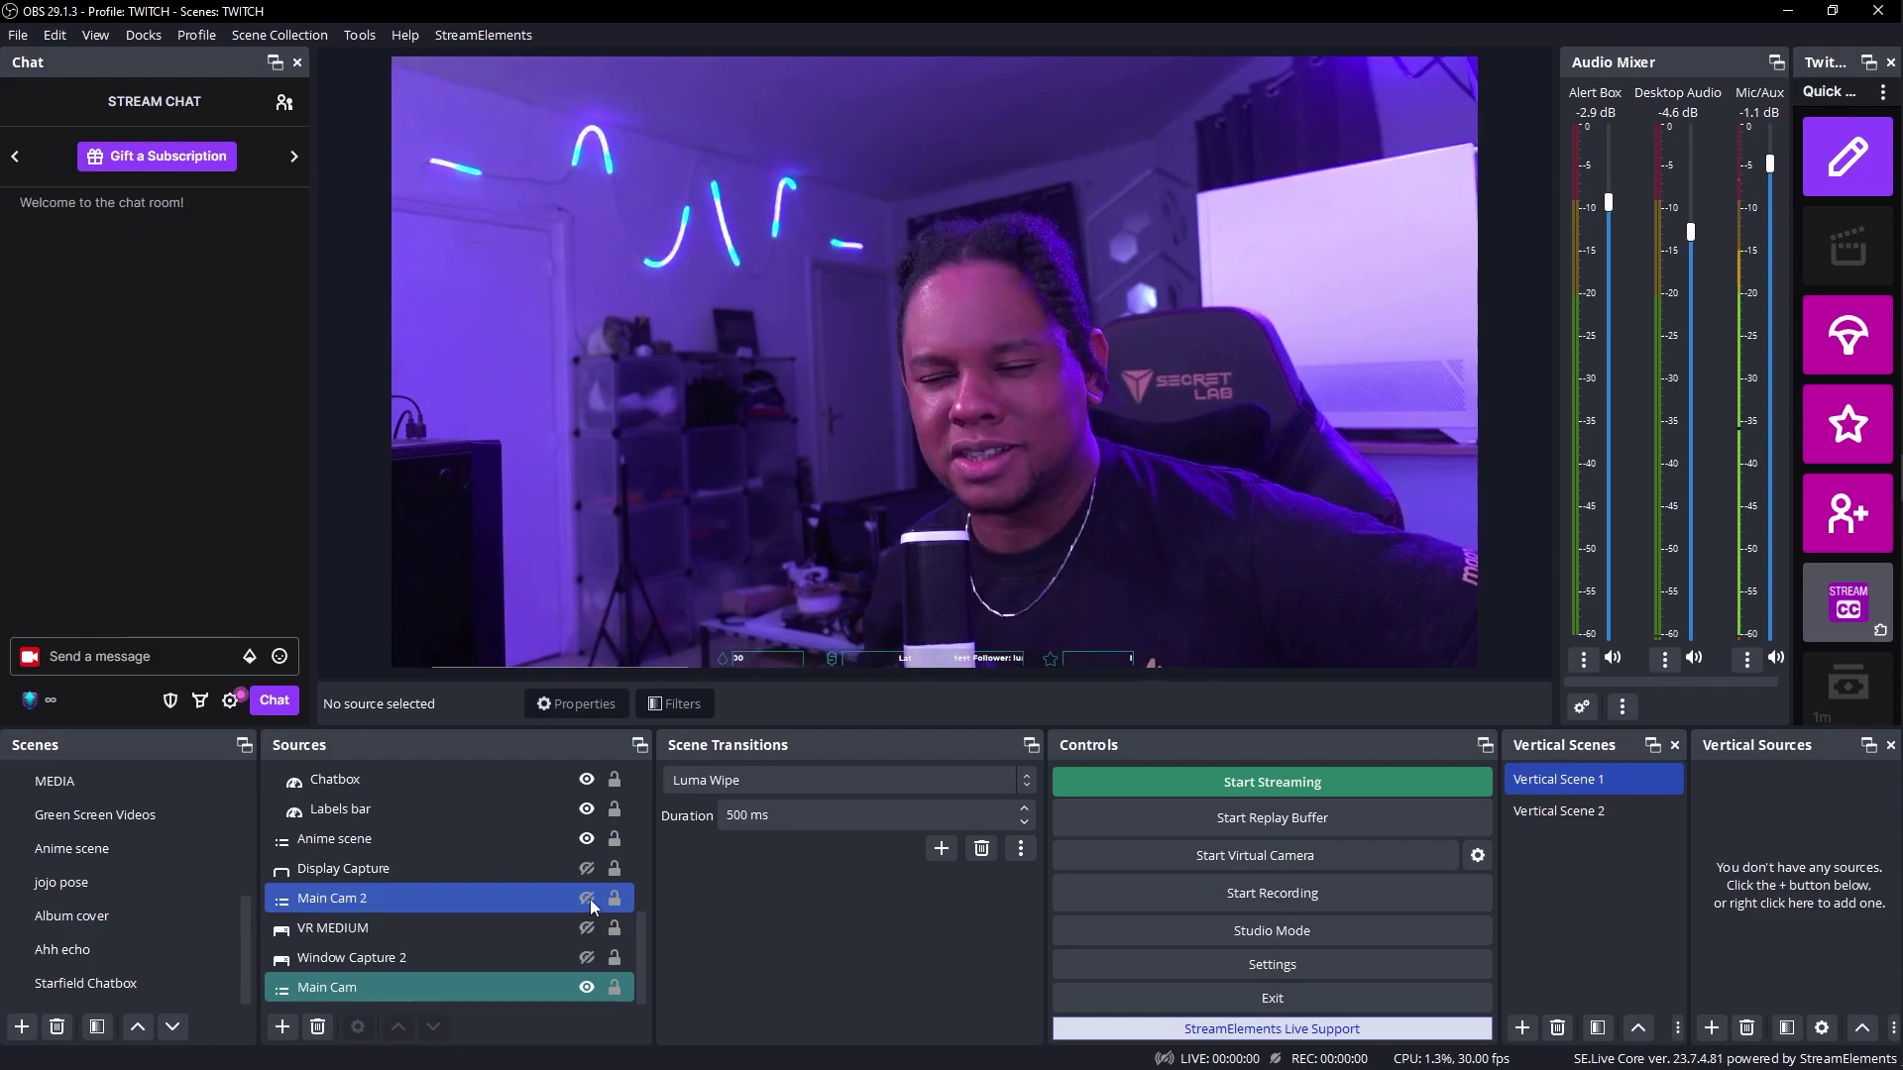
left_click(589, 899)
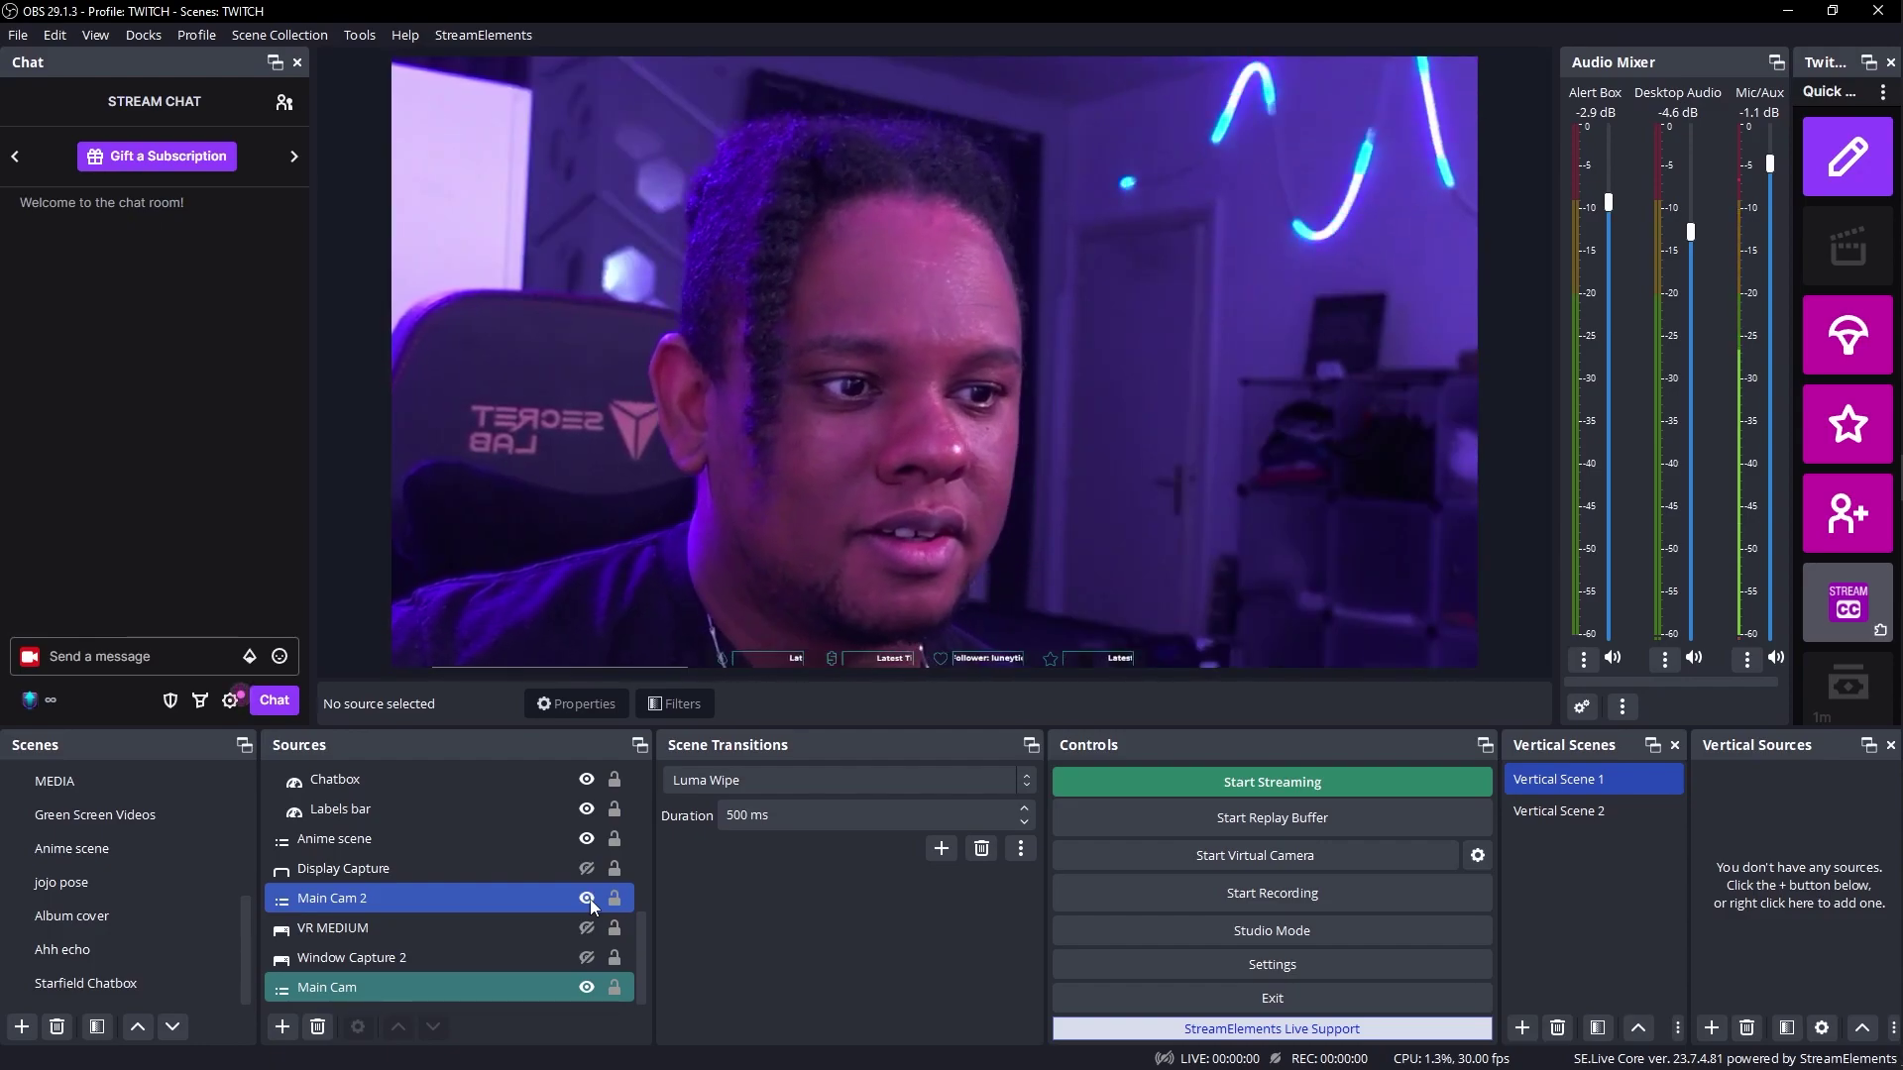
left_click(591, 900)
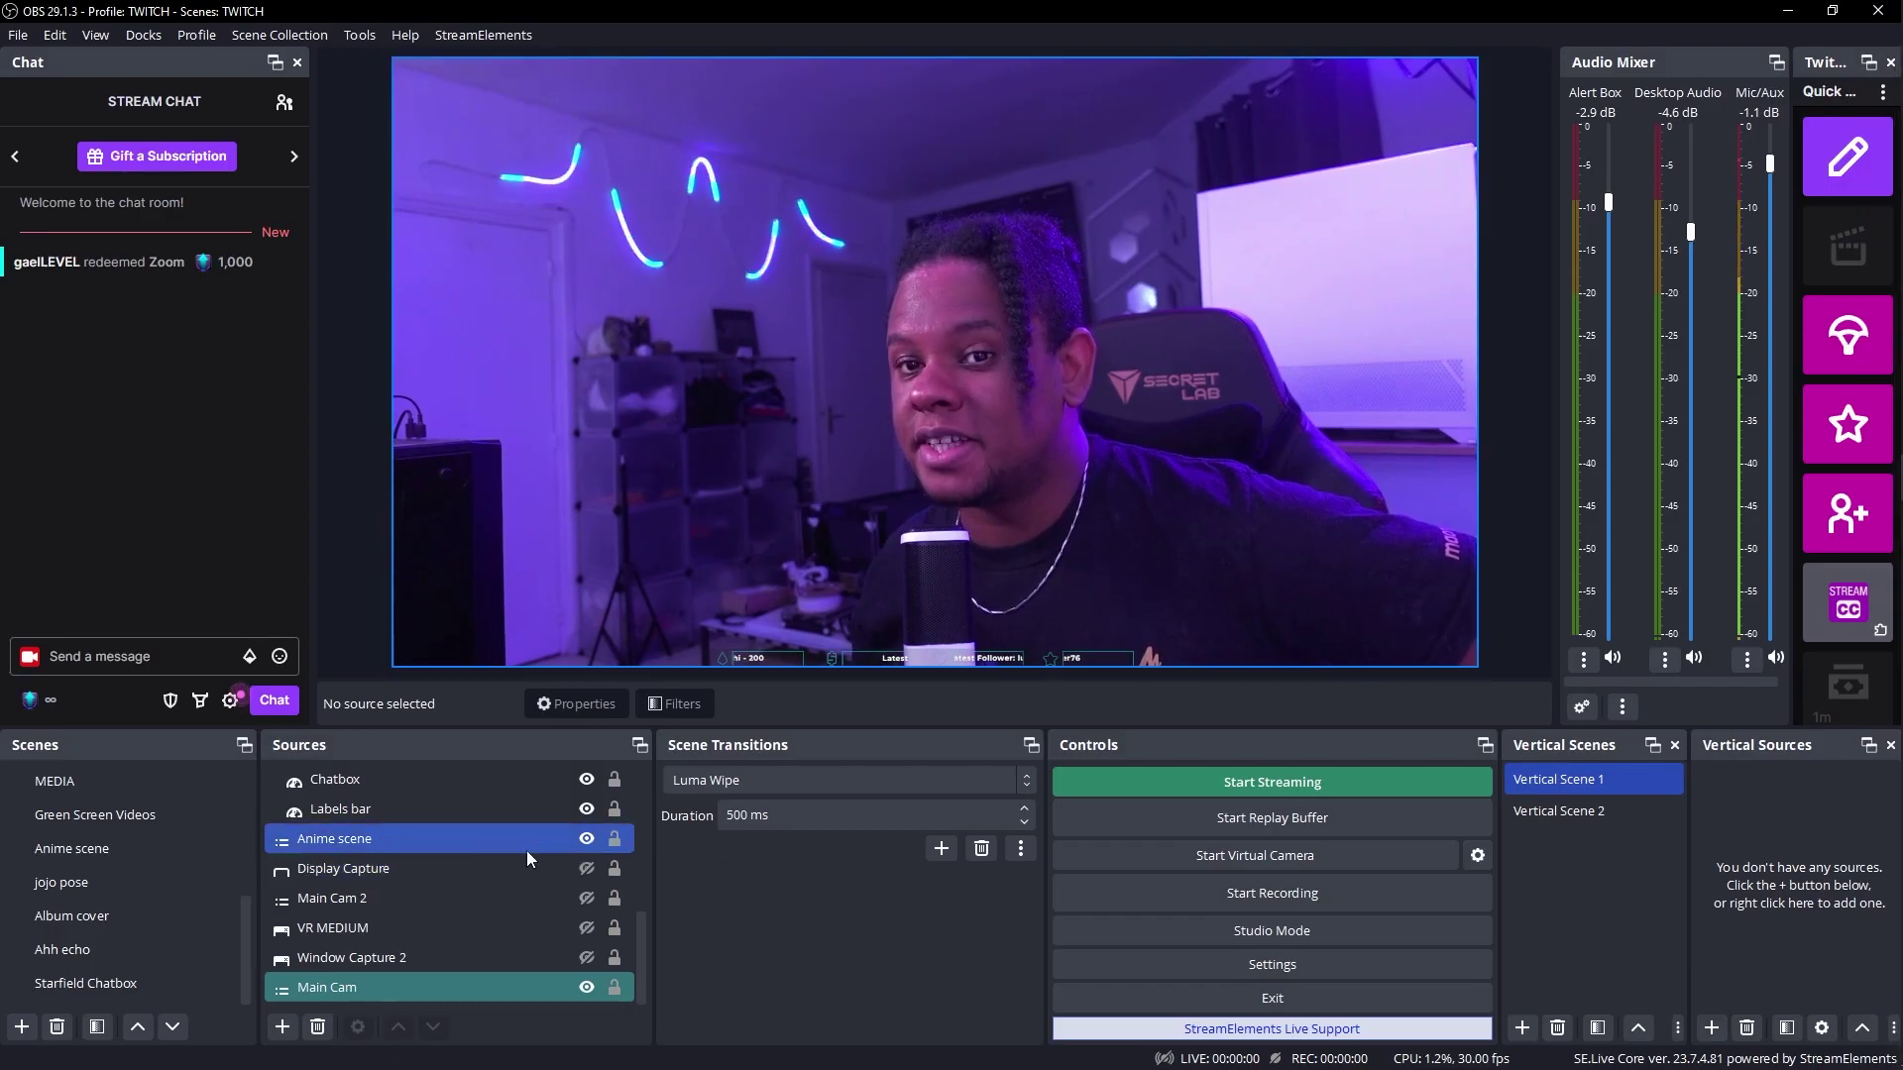
scroll(97, 892, "up", 2)
left_click(89, 882)
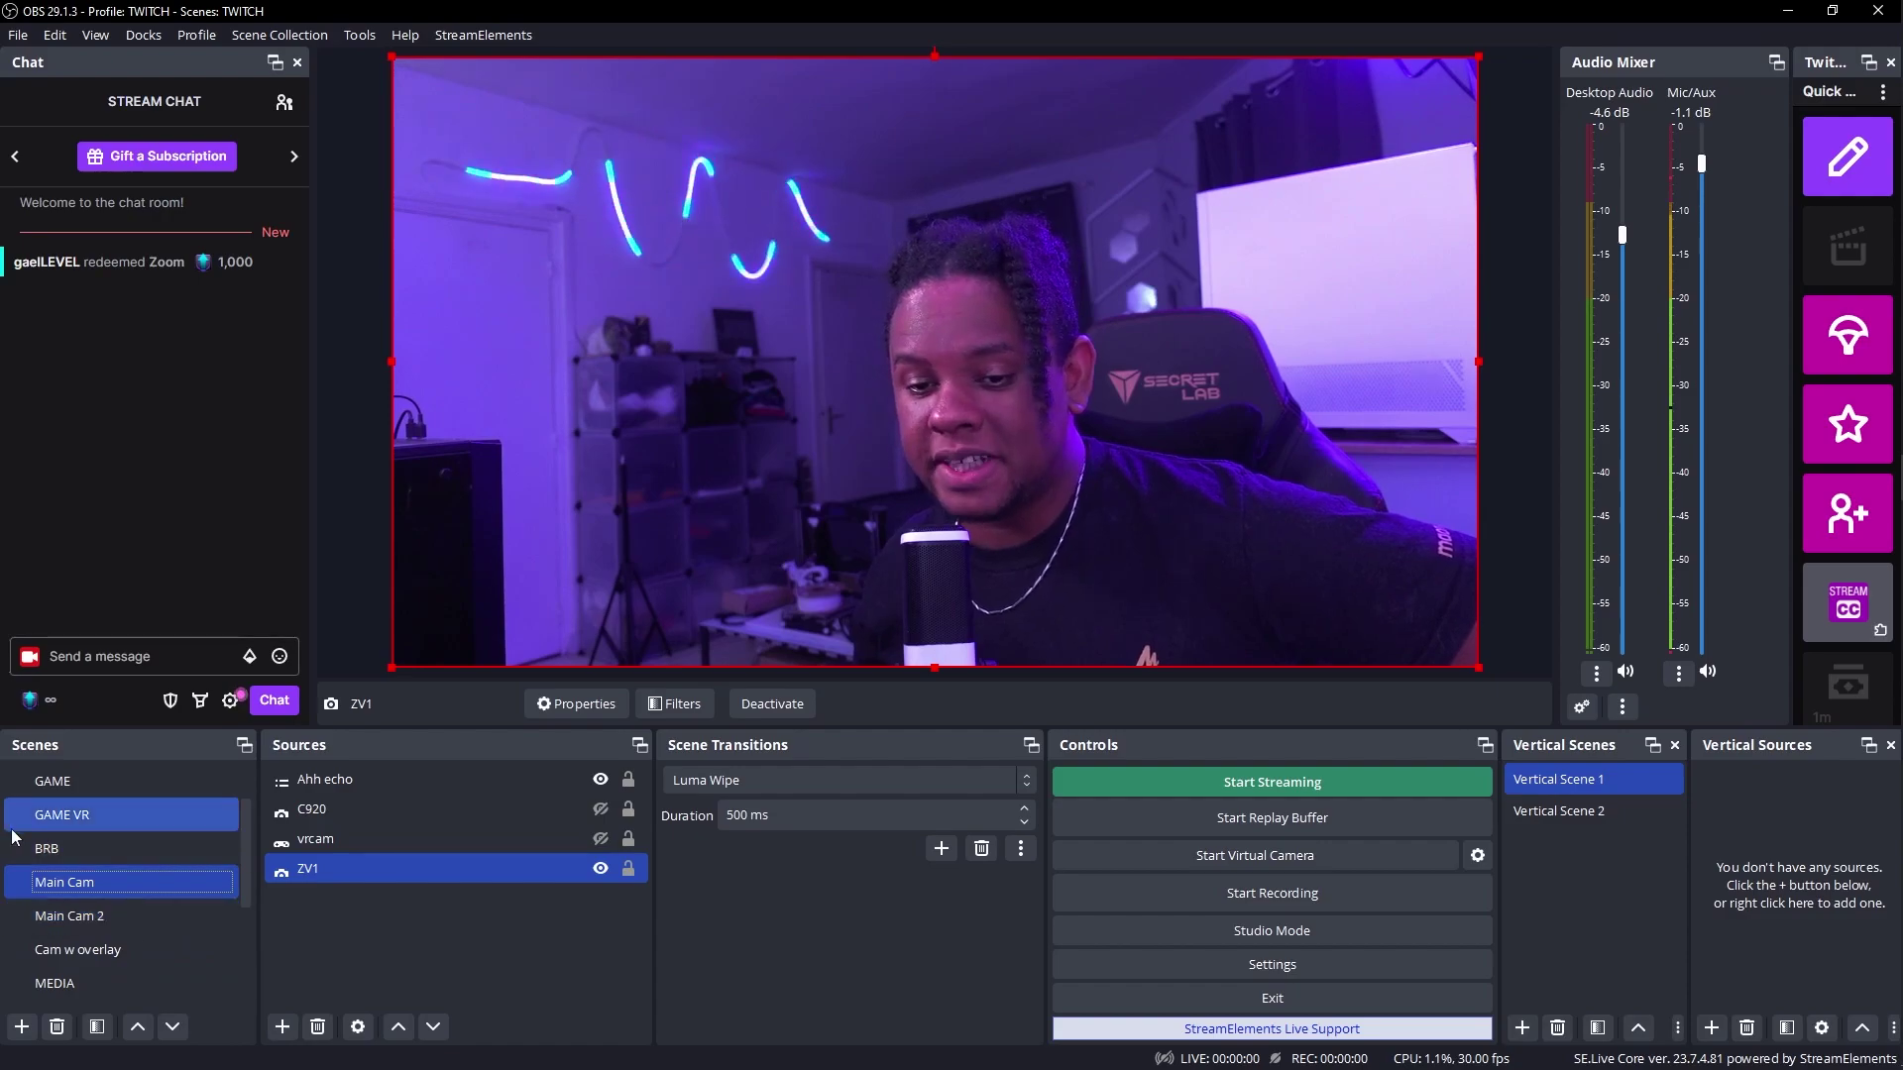
- Open the Main Cam scene's filters and switch between Mid zoom and Normal framing
right_click(97, 886)
left_click(149, 766)
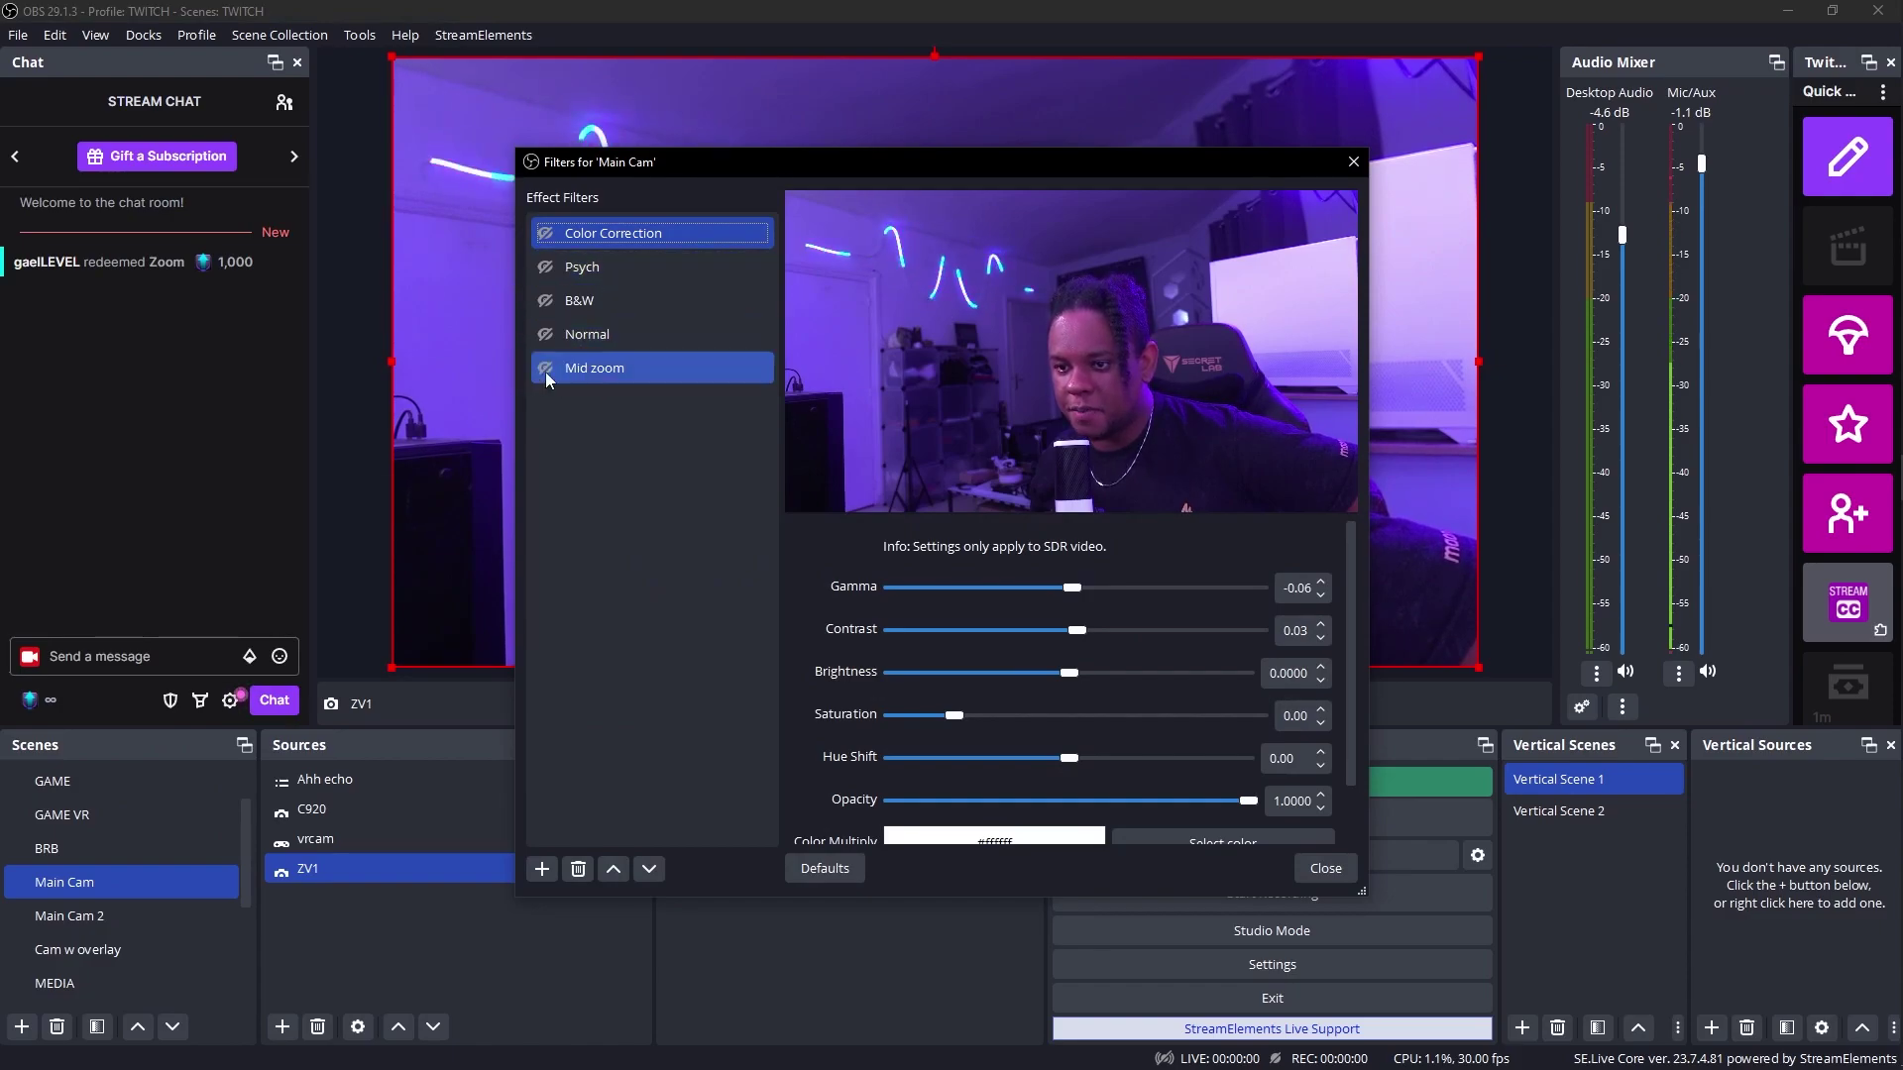
left_click_drag(675, 161, 1669, 135)
left_click(1534, 335)
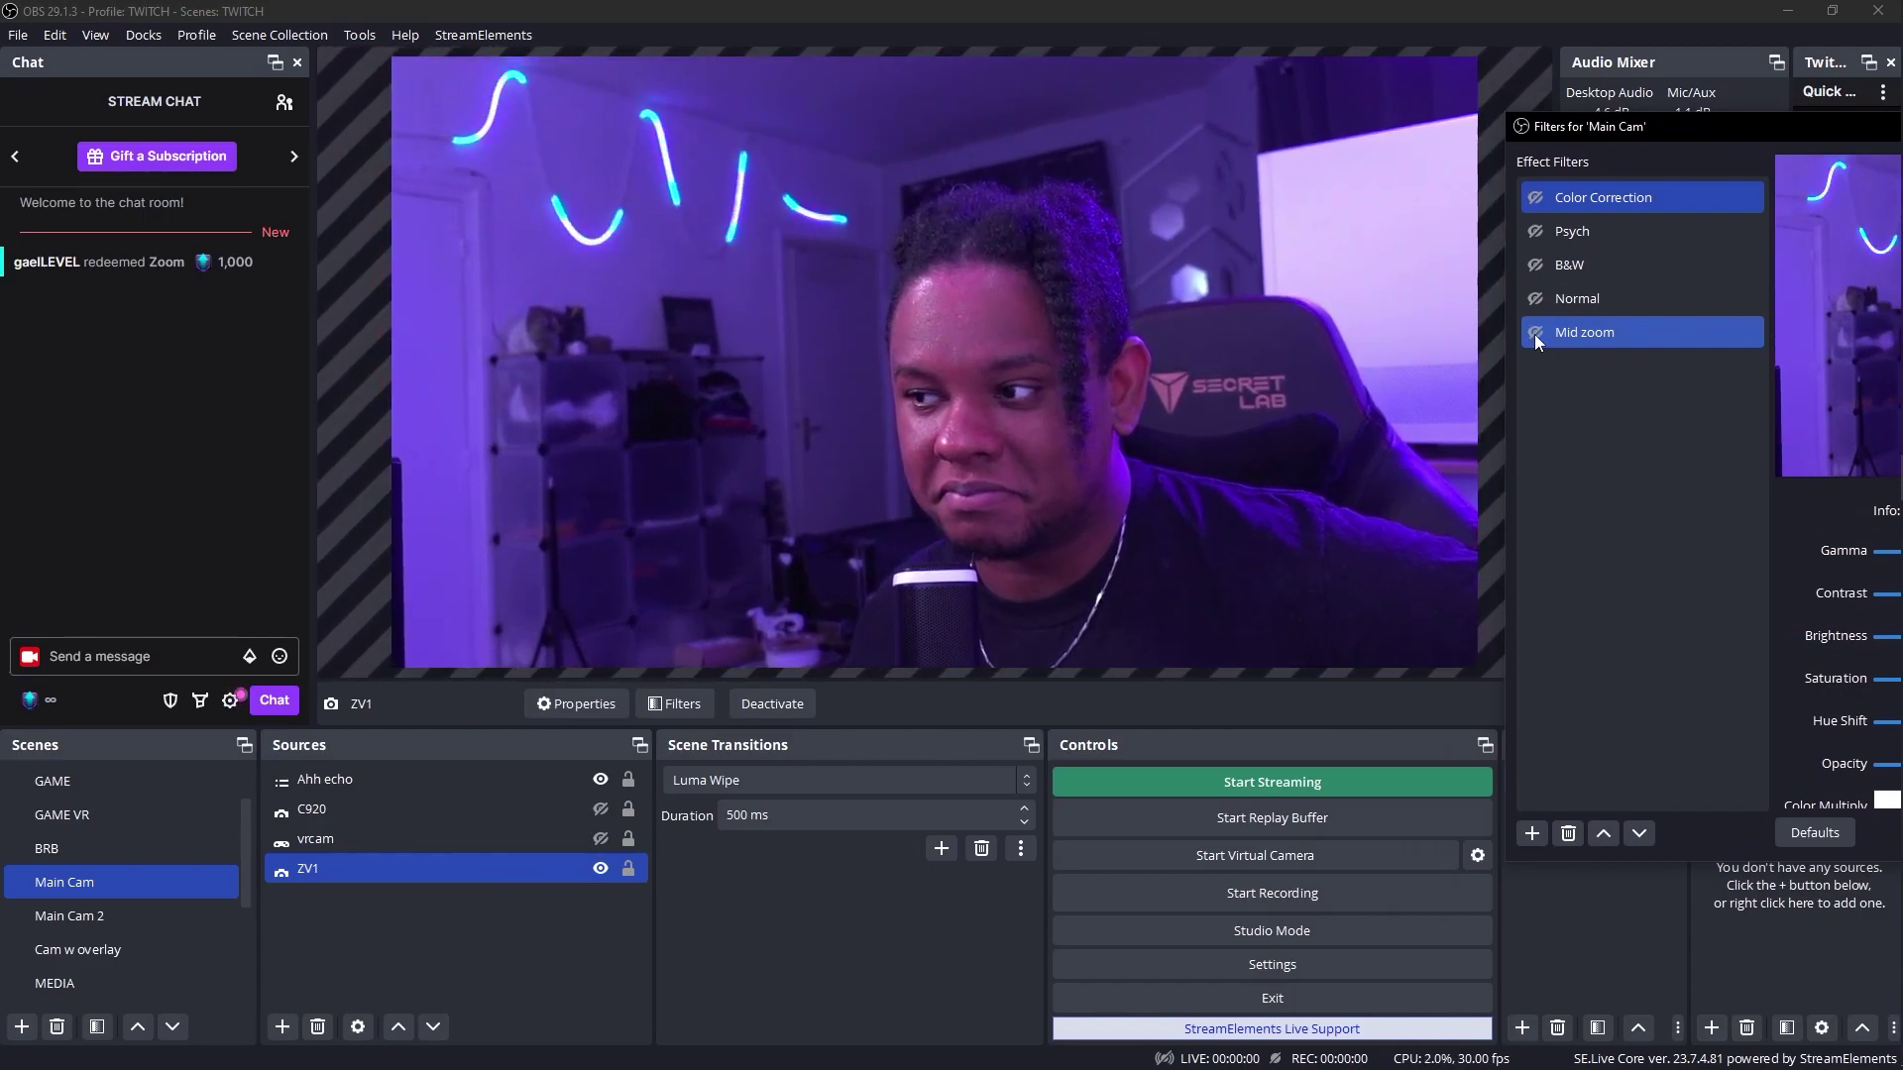
left_click(1539, 300)
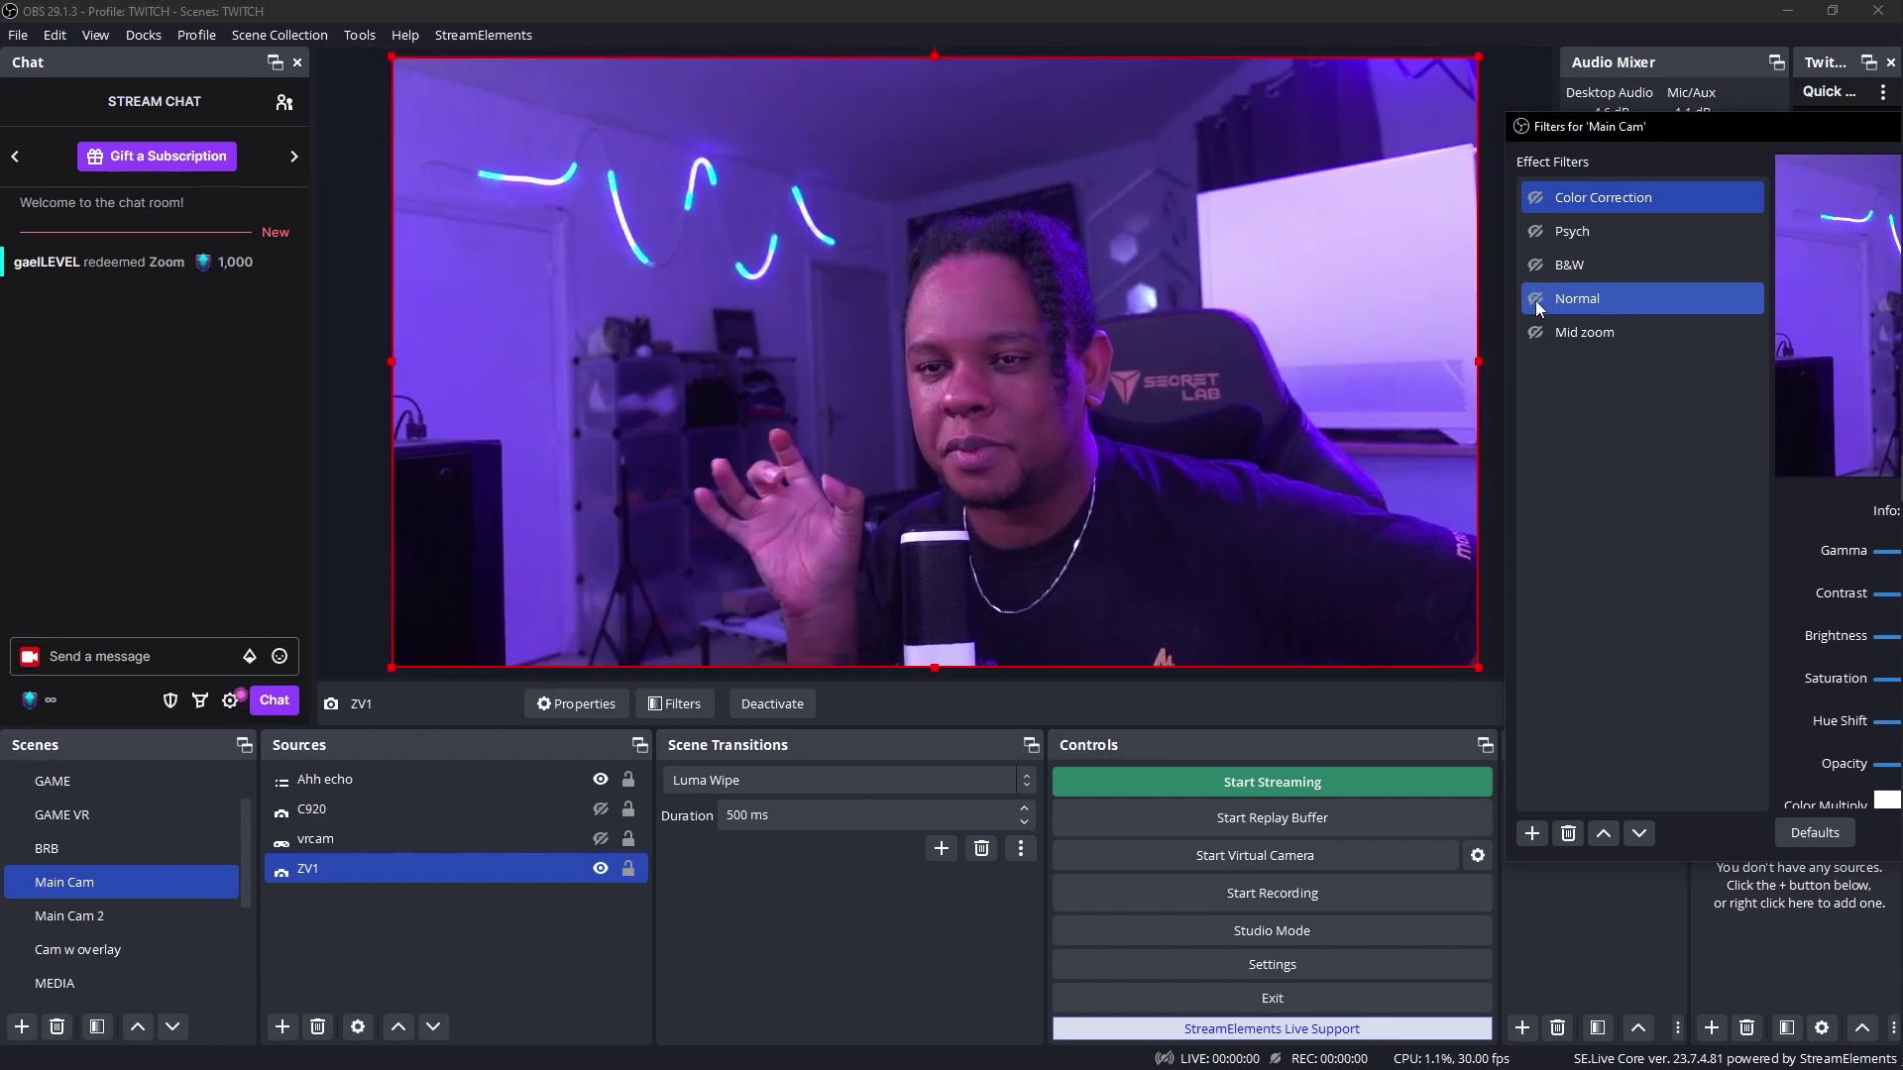
- Bring the Main Cam filters window back on screen and turn Mid zoom on again
key("alt+Tab")
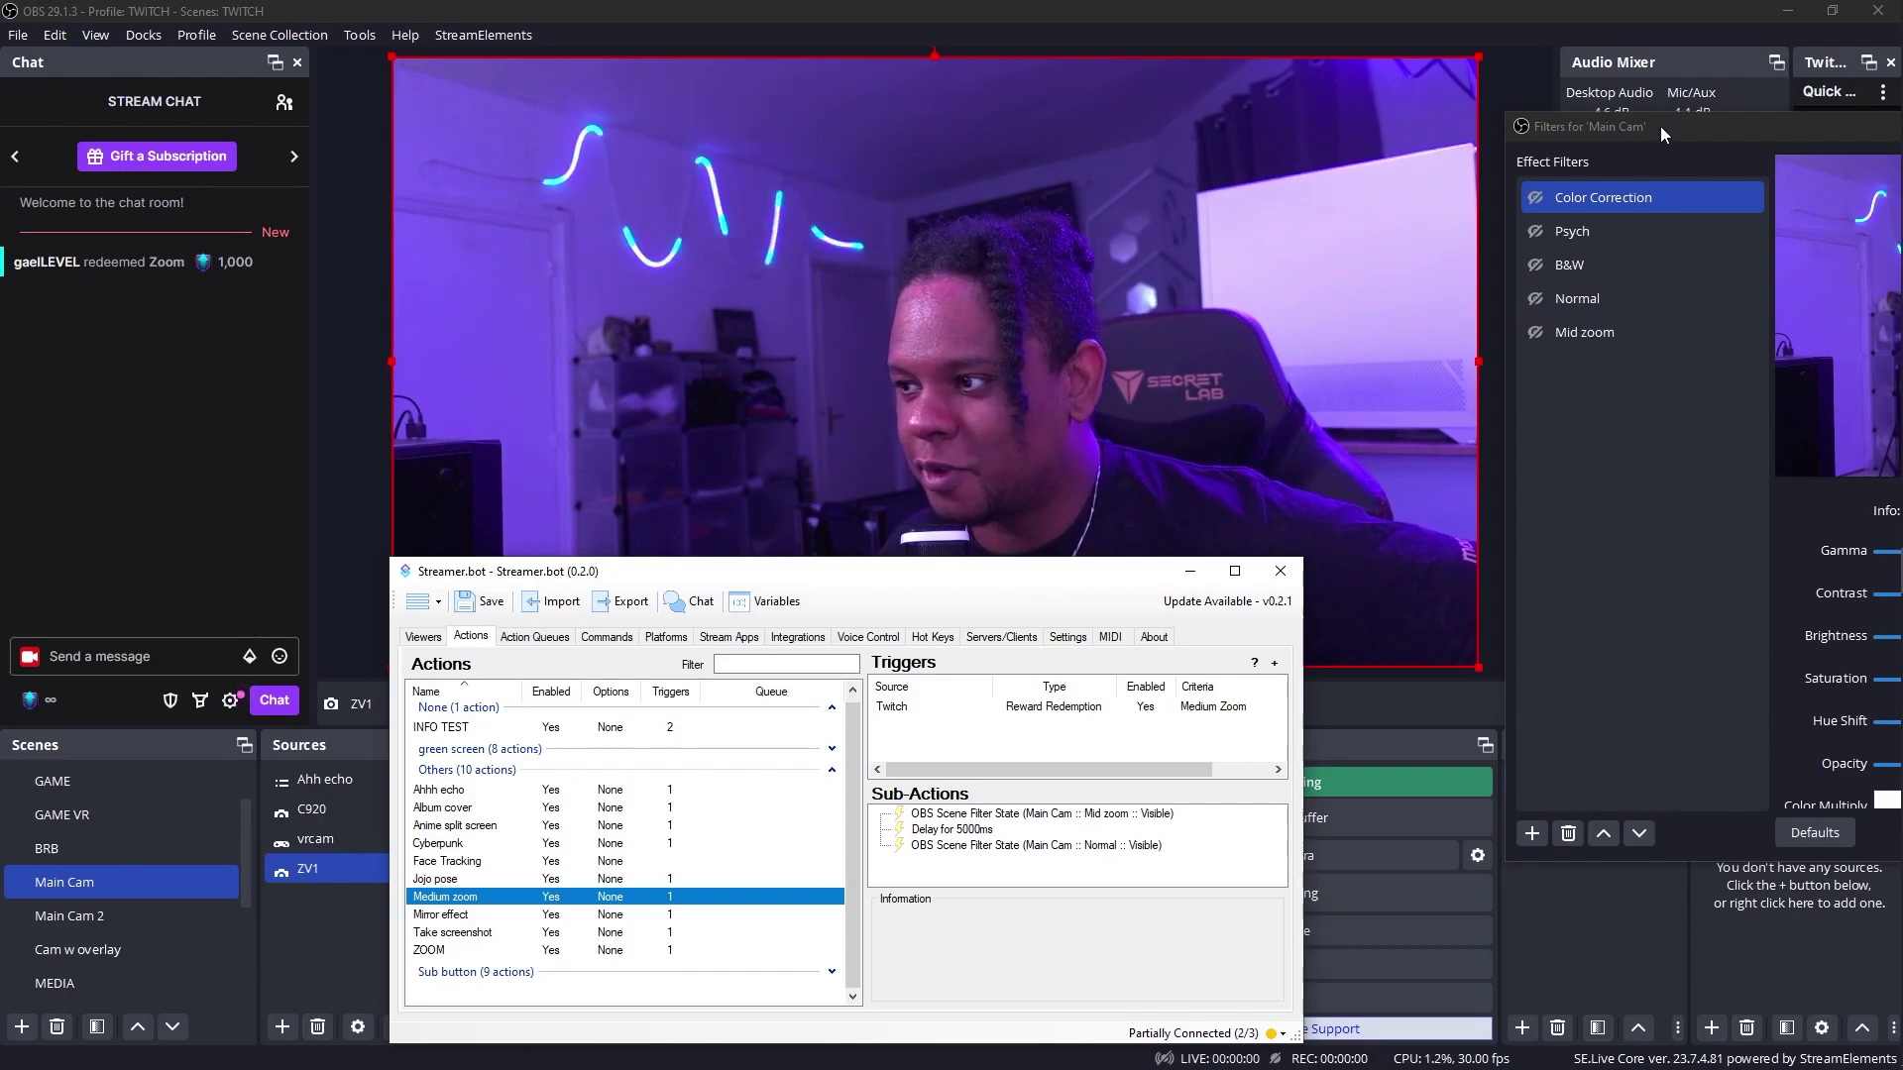
left_click_drag(1662, 126, 1272, 120)
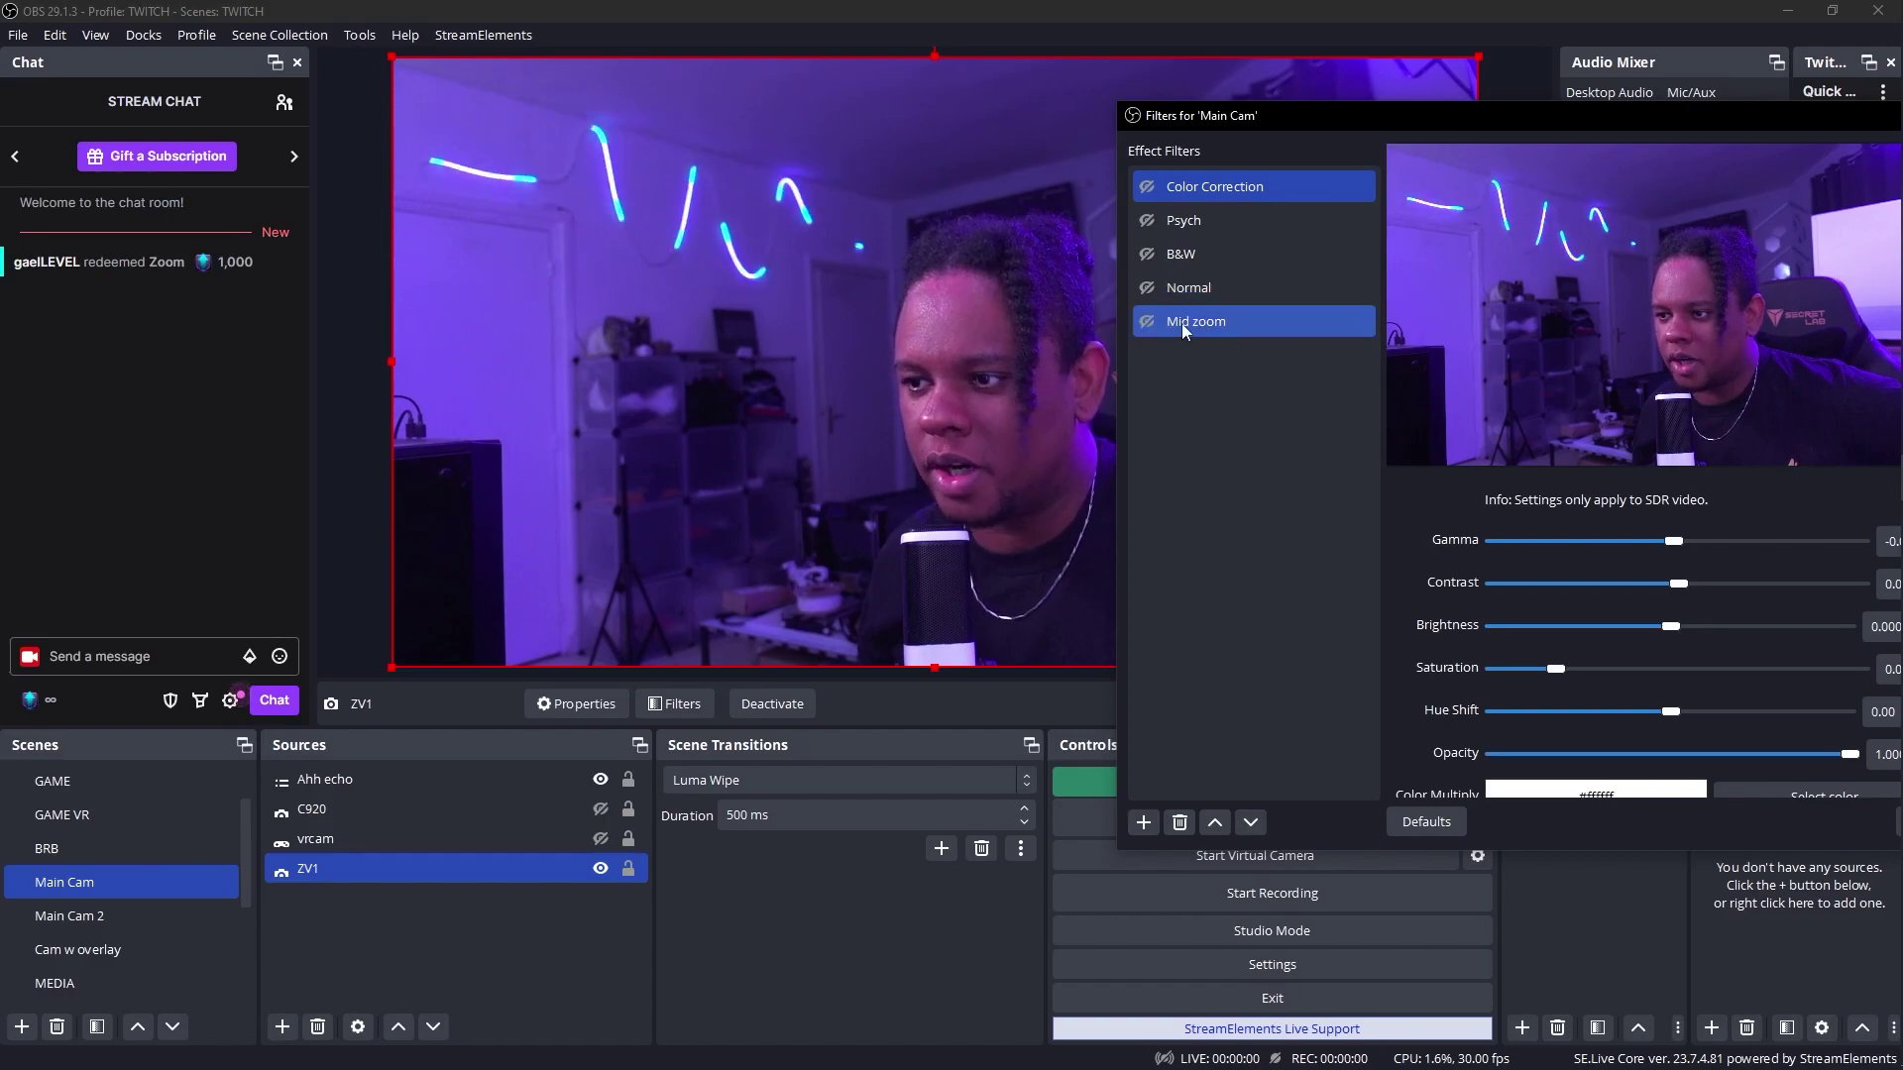
left_click(1147, 321)
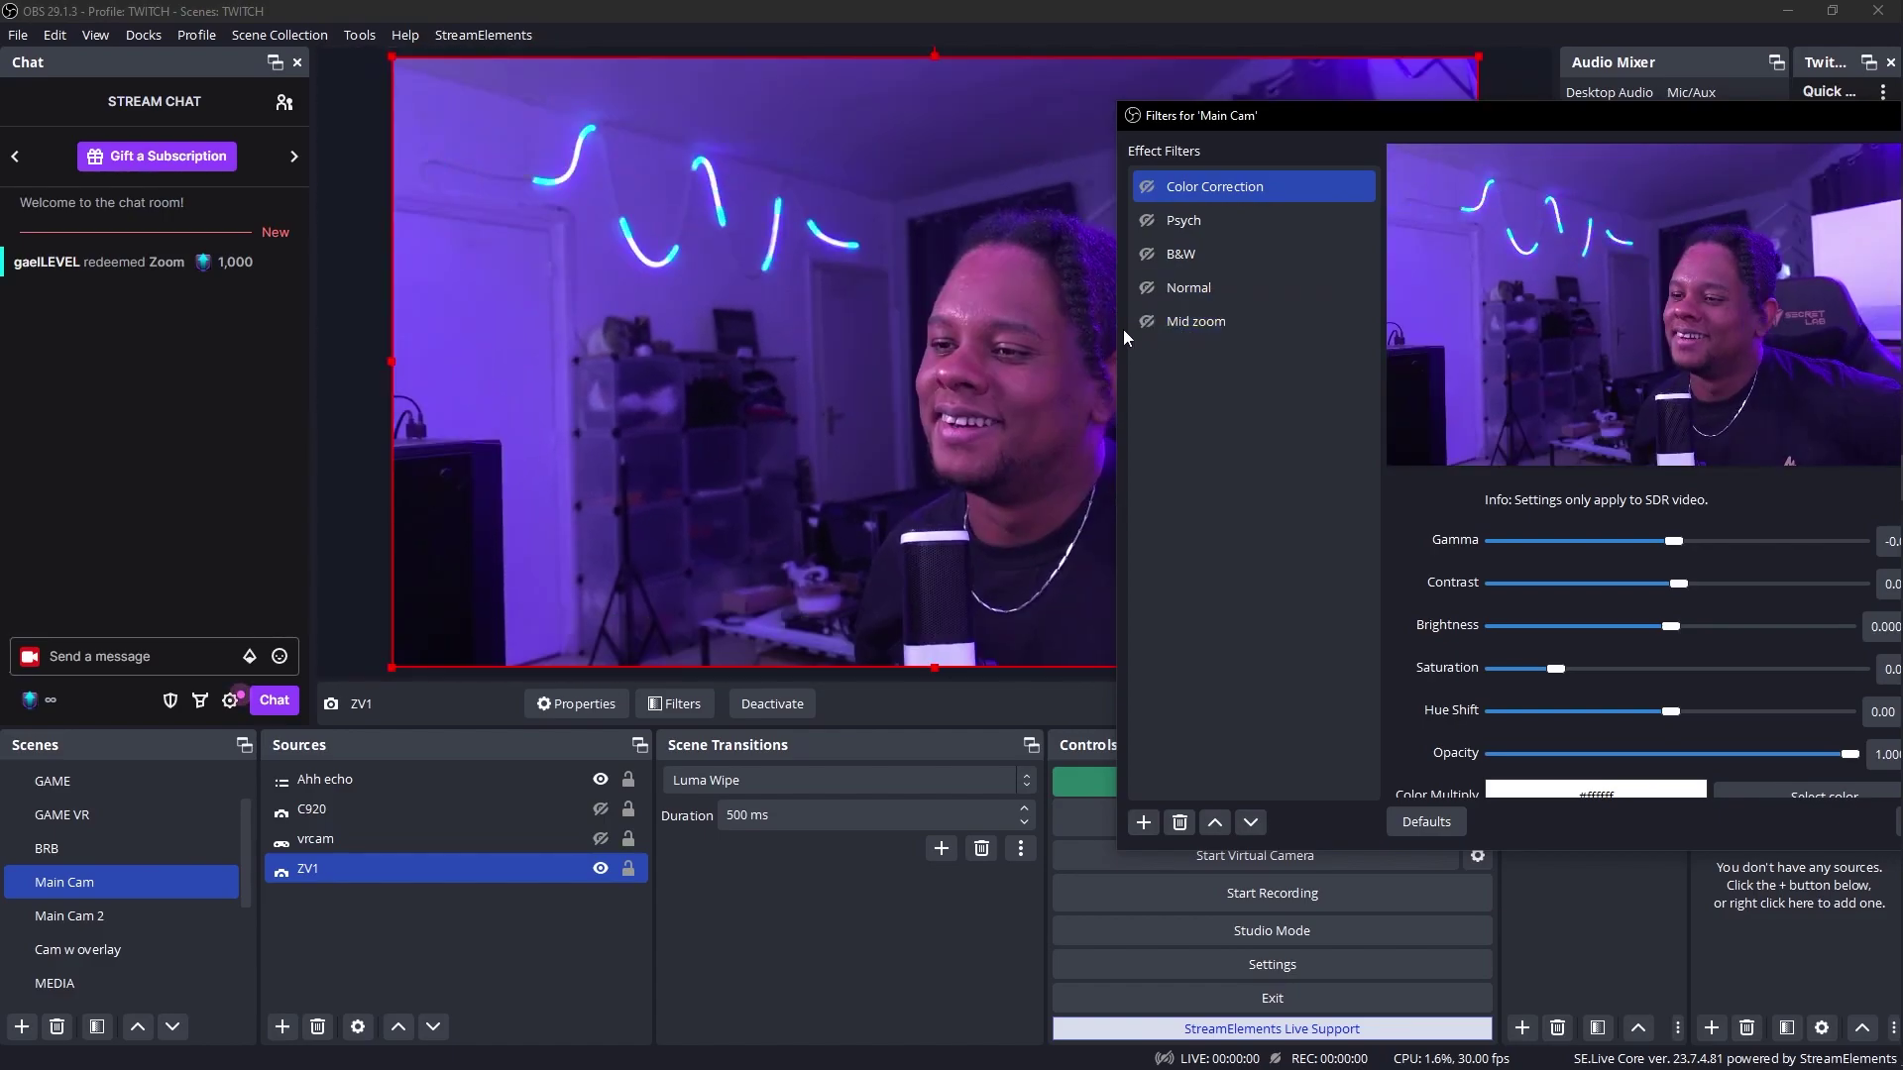
left_click_drag(1769, 117, 1649, 129)
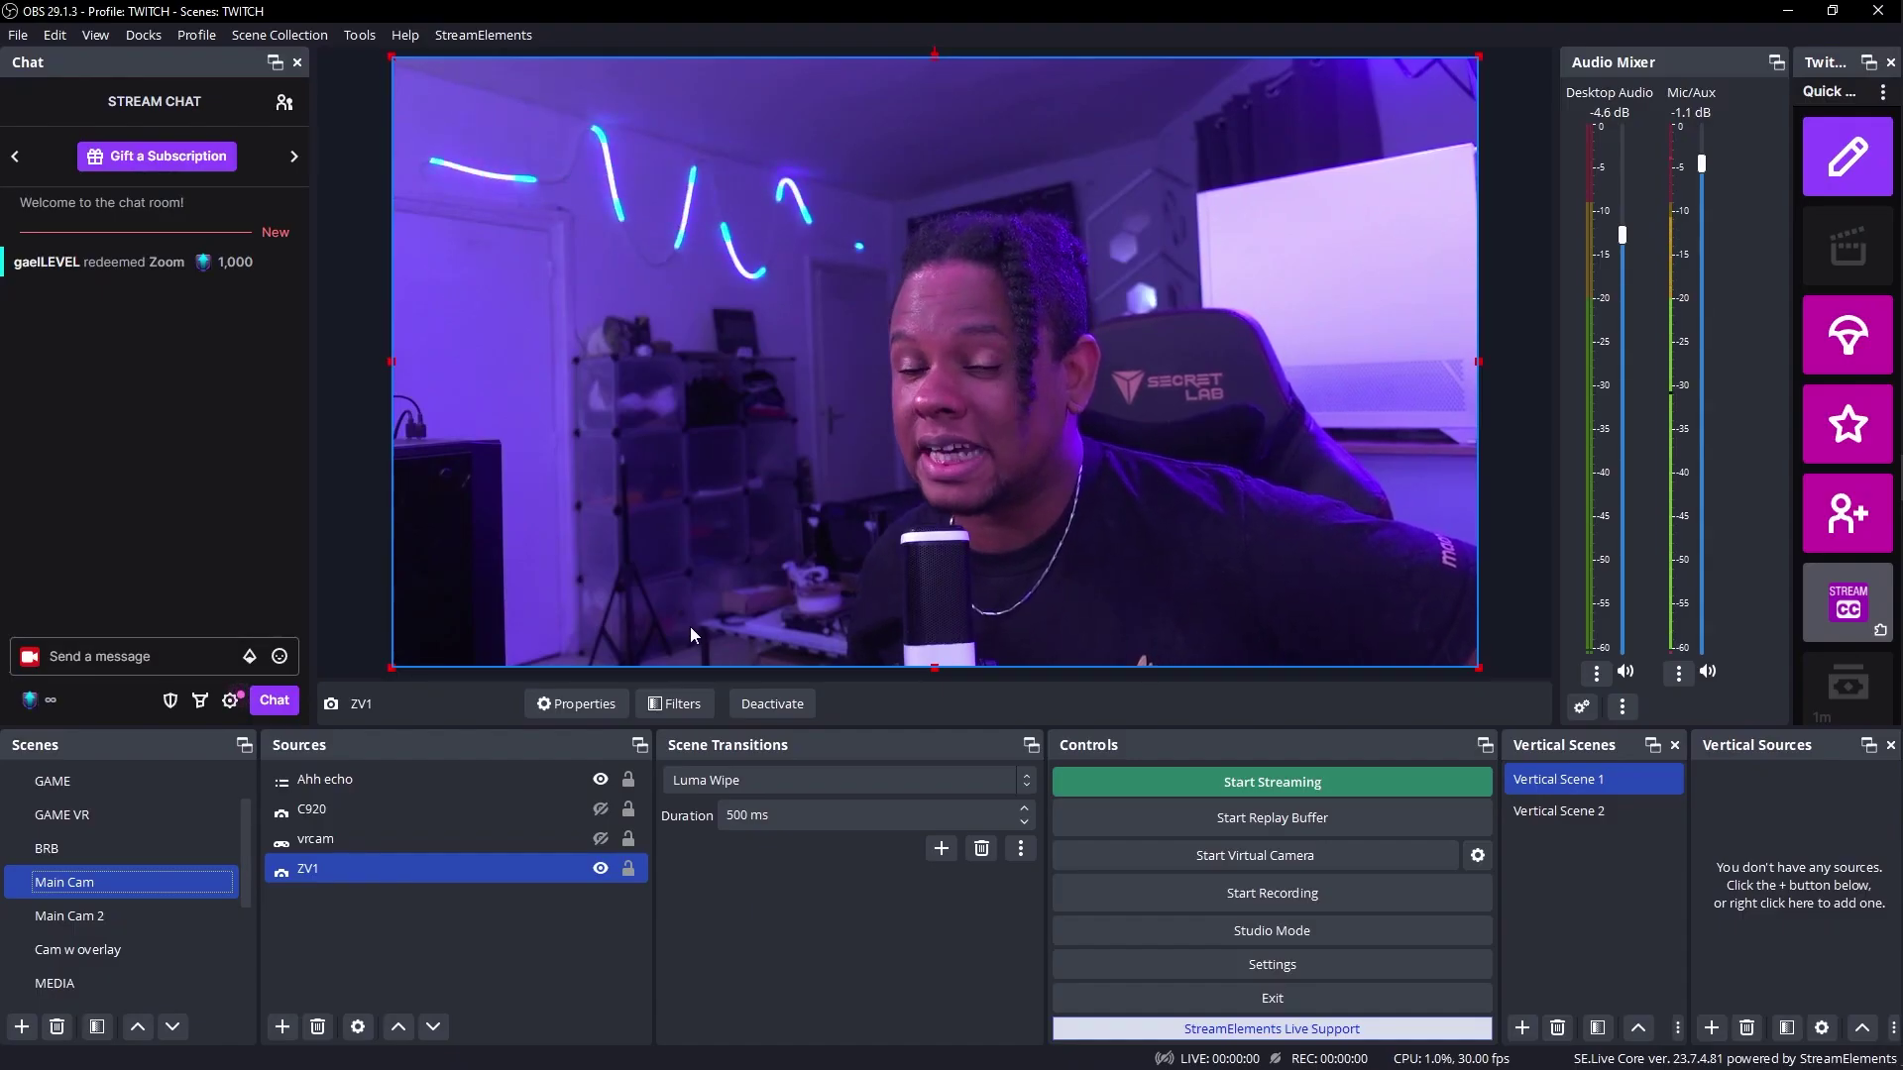
- Dismiss the add-source type list without adding anything, then switch to the FULL scene
scroll(189, 811, "down", 2)
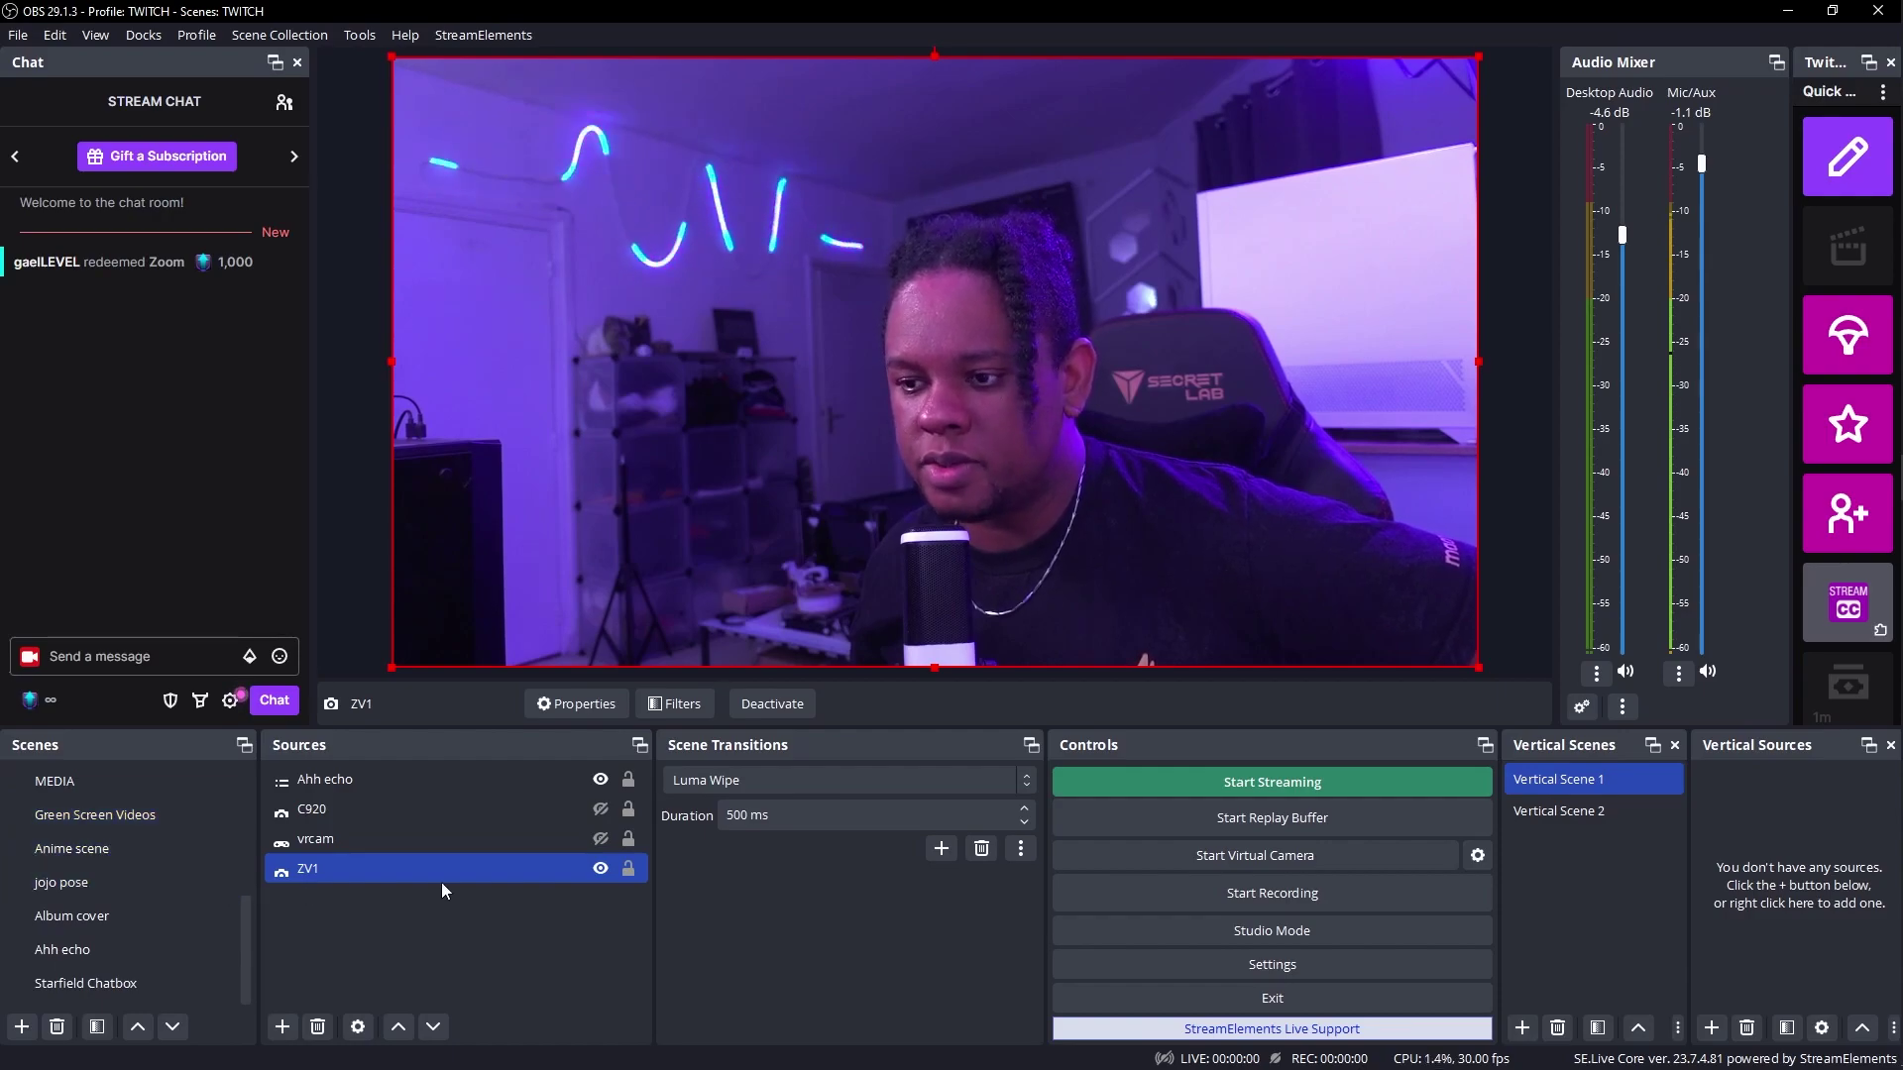
left_click(283, 1028)
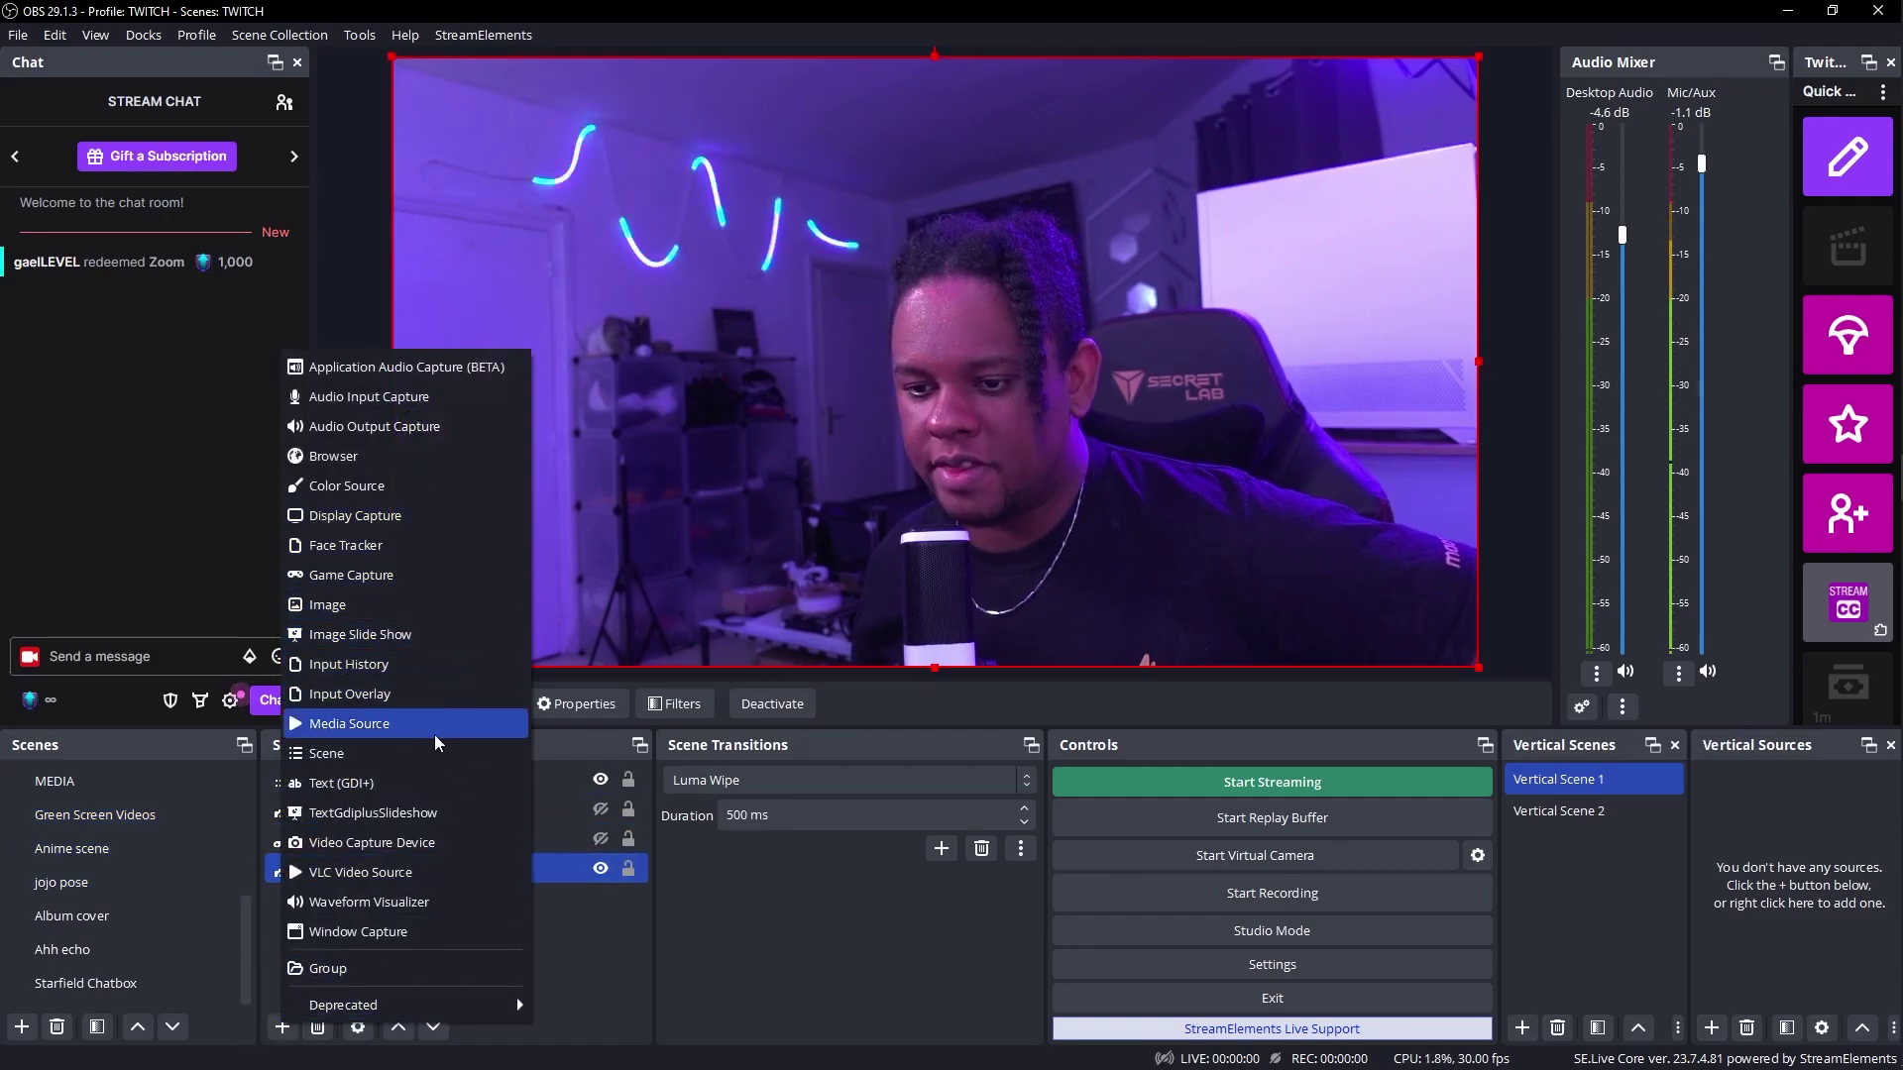
left_click(63, 799)
scroll(62, 799, "up", 5)
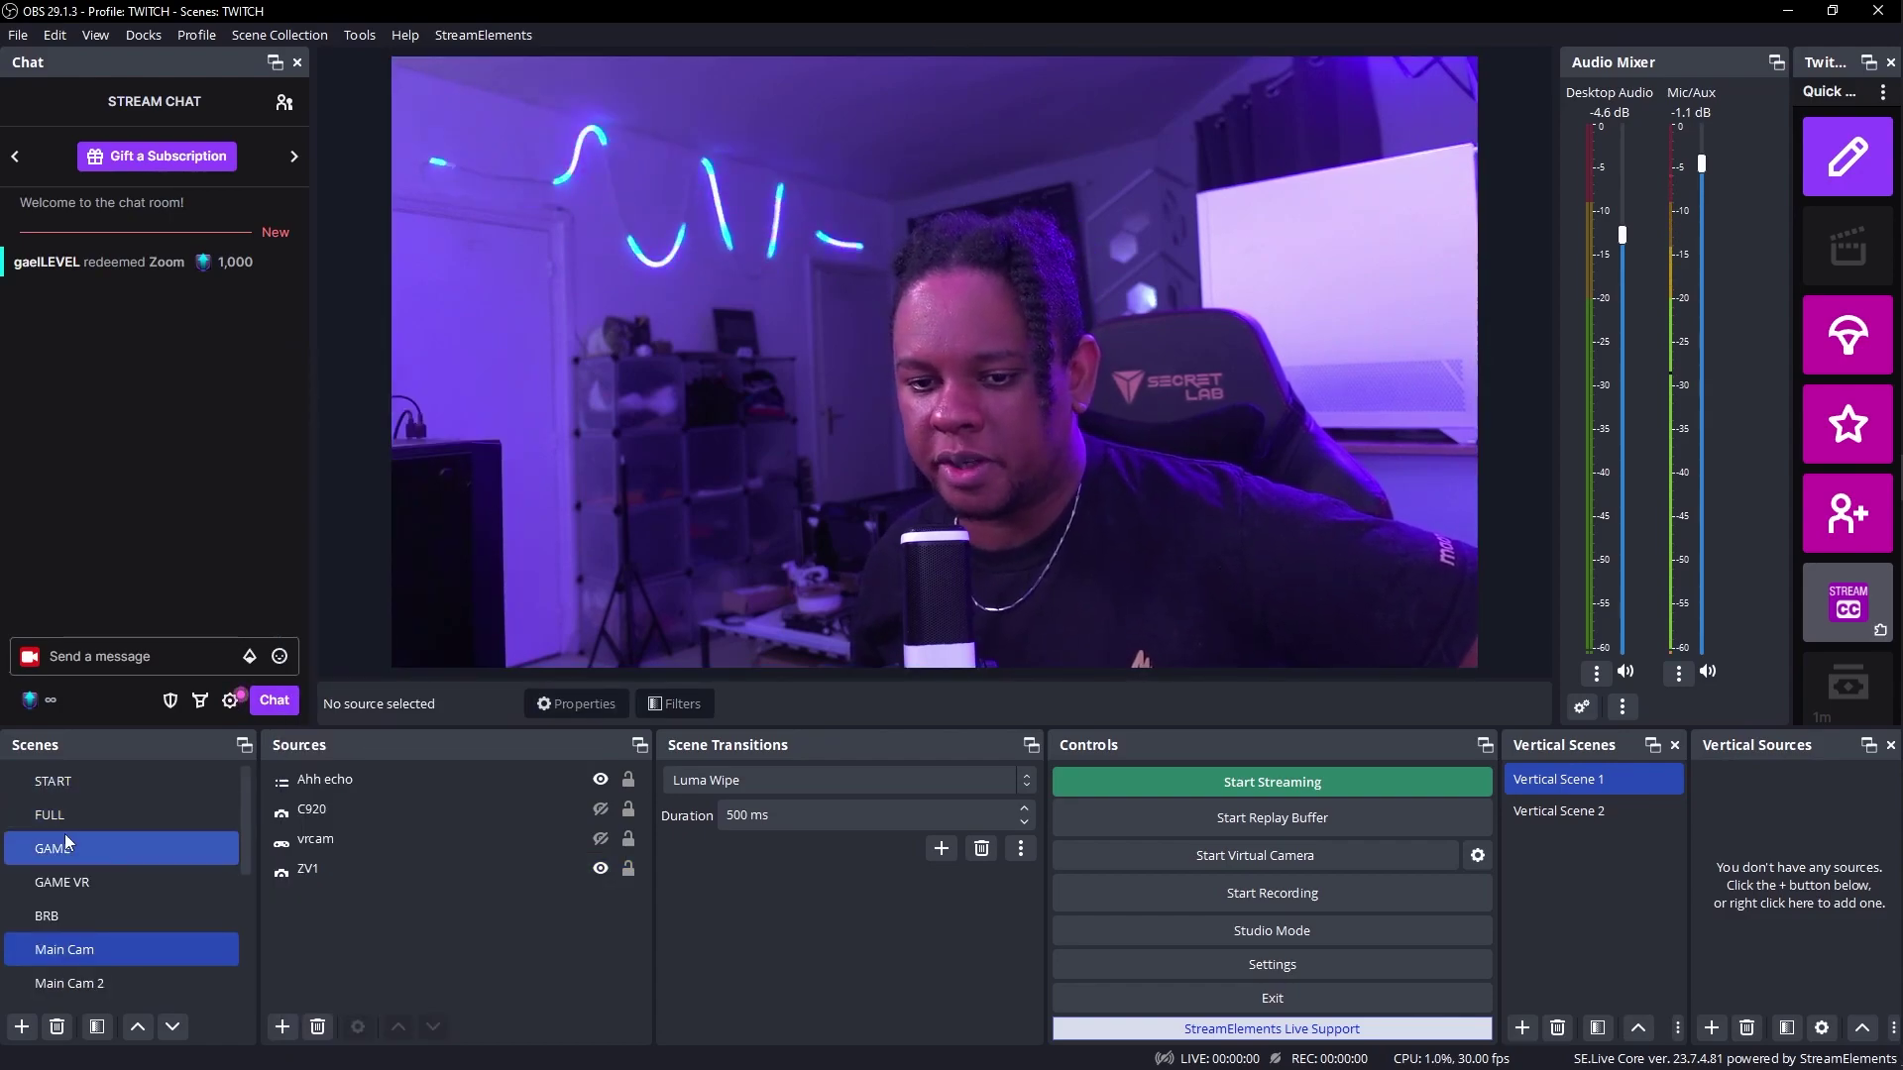
left_click(50, 817)
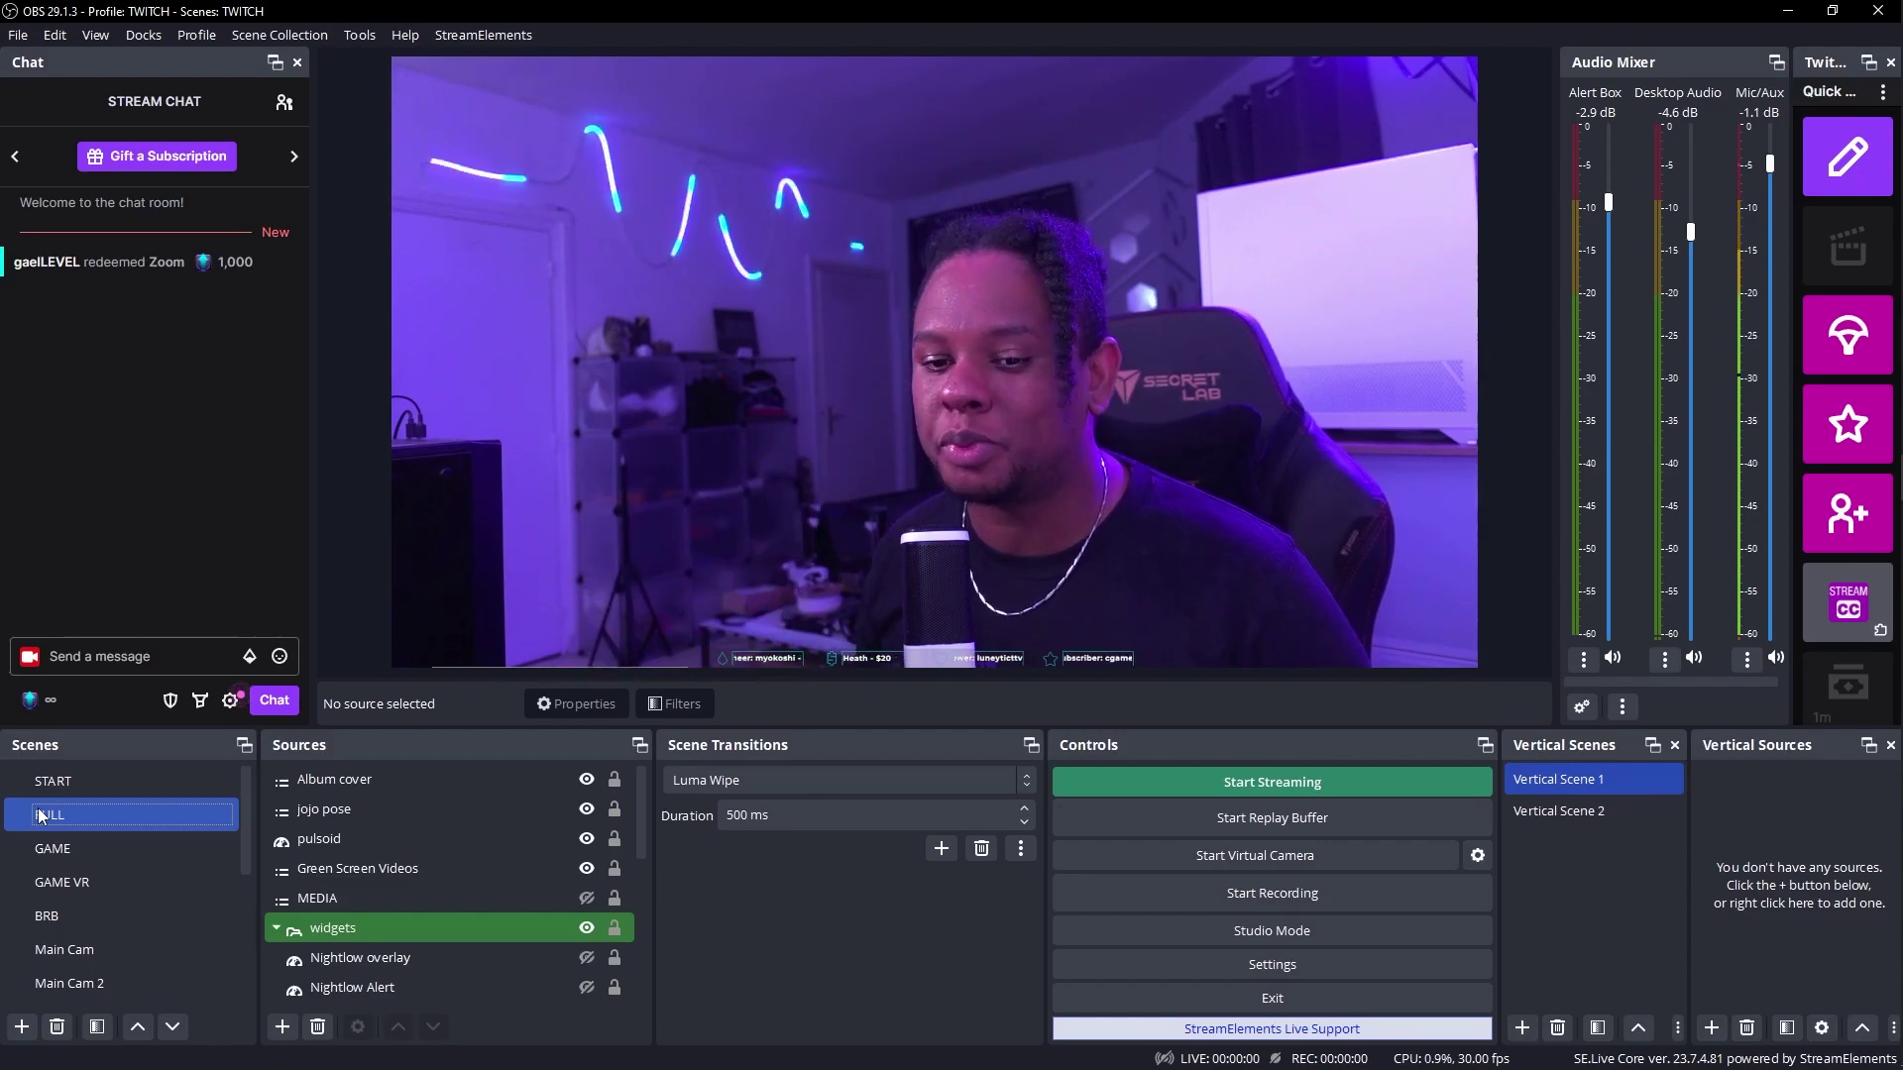
- Switch to the Green Screen Videos scene and select its 3sec count and Wow clips
scroll(40, 809, "down", 2)
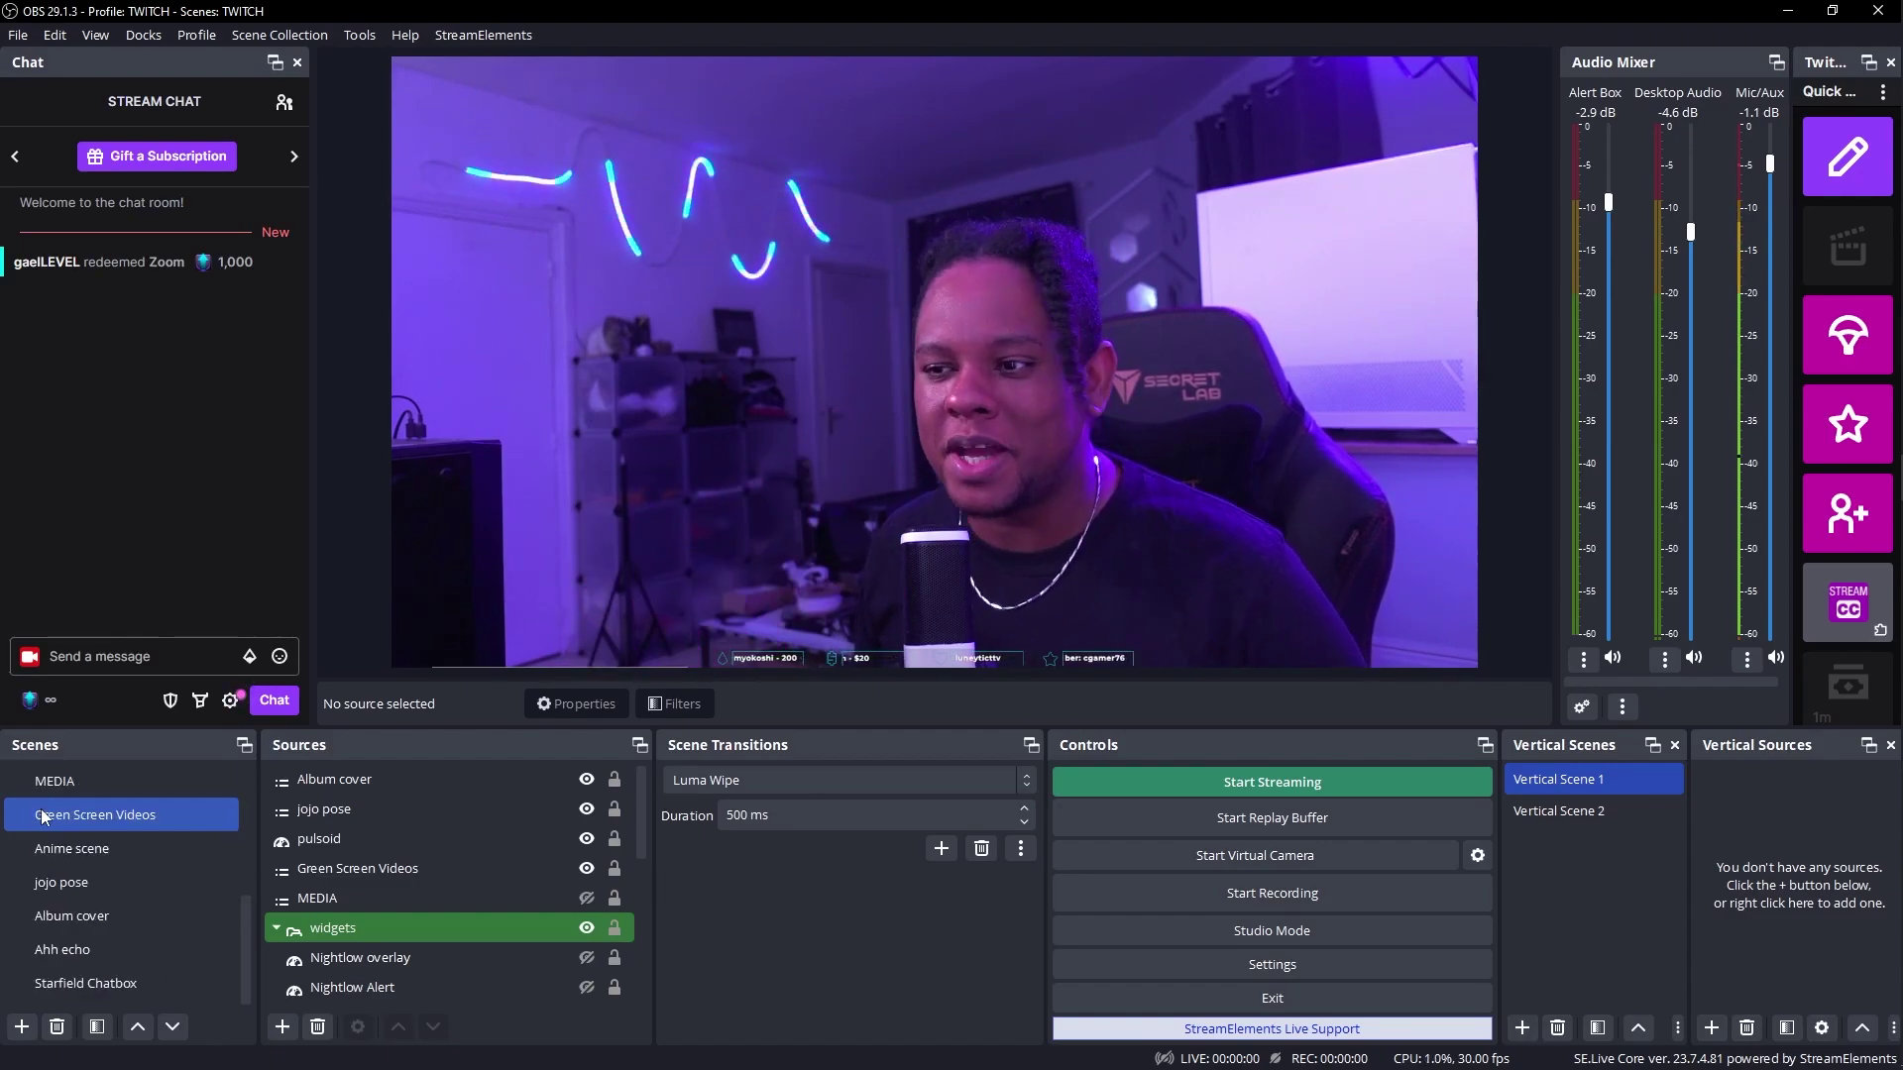
left_click(150, 823)
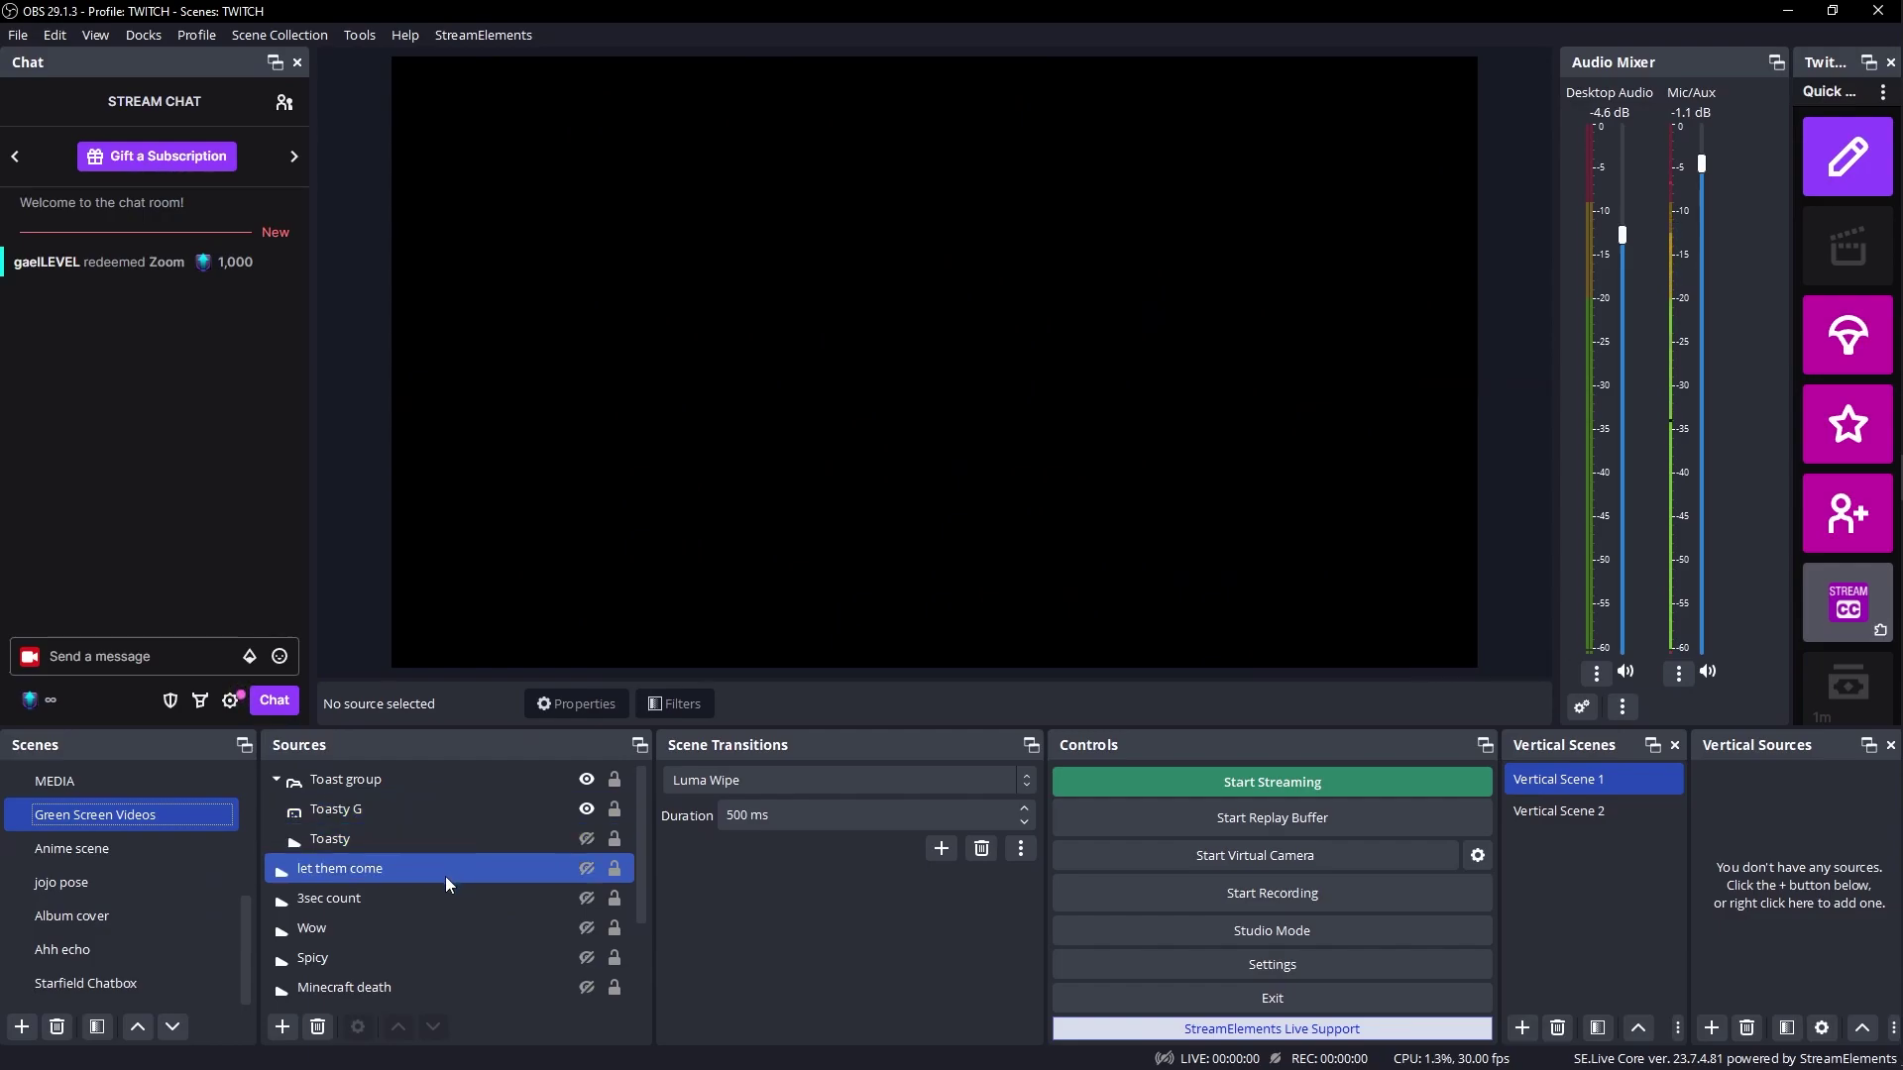
scroll(444, 892, "down", 2)
scroll(444, 908, "up", 1)
left_click(349, 870)
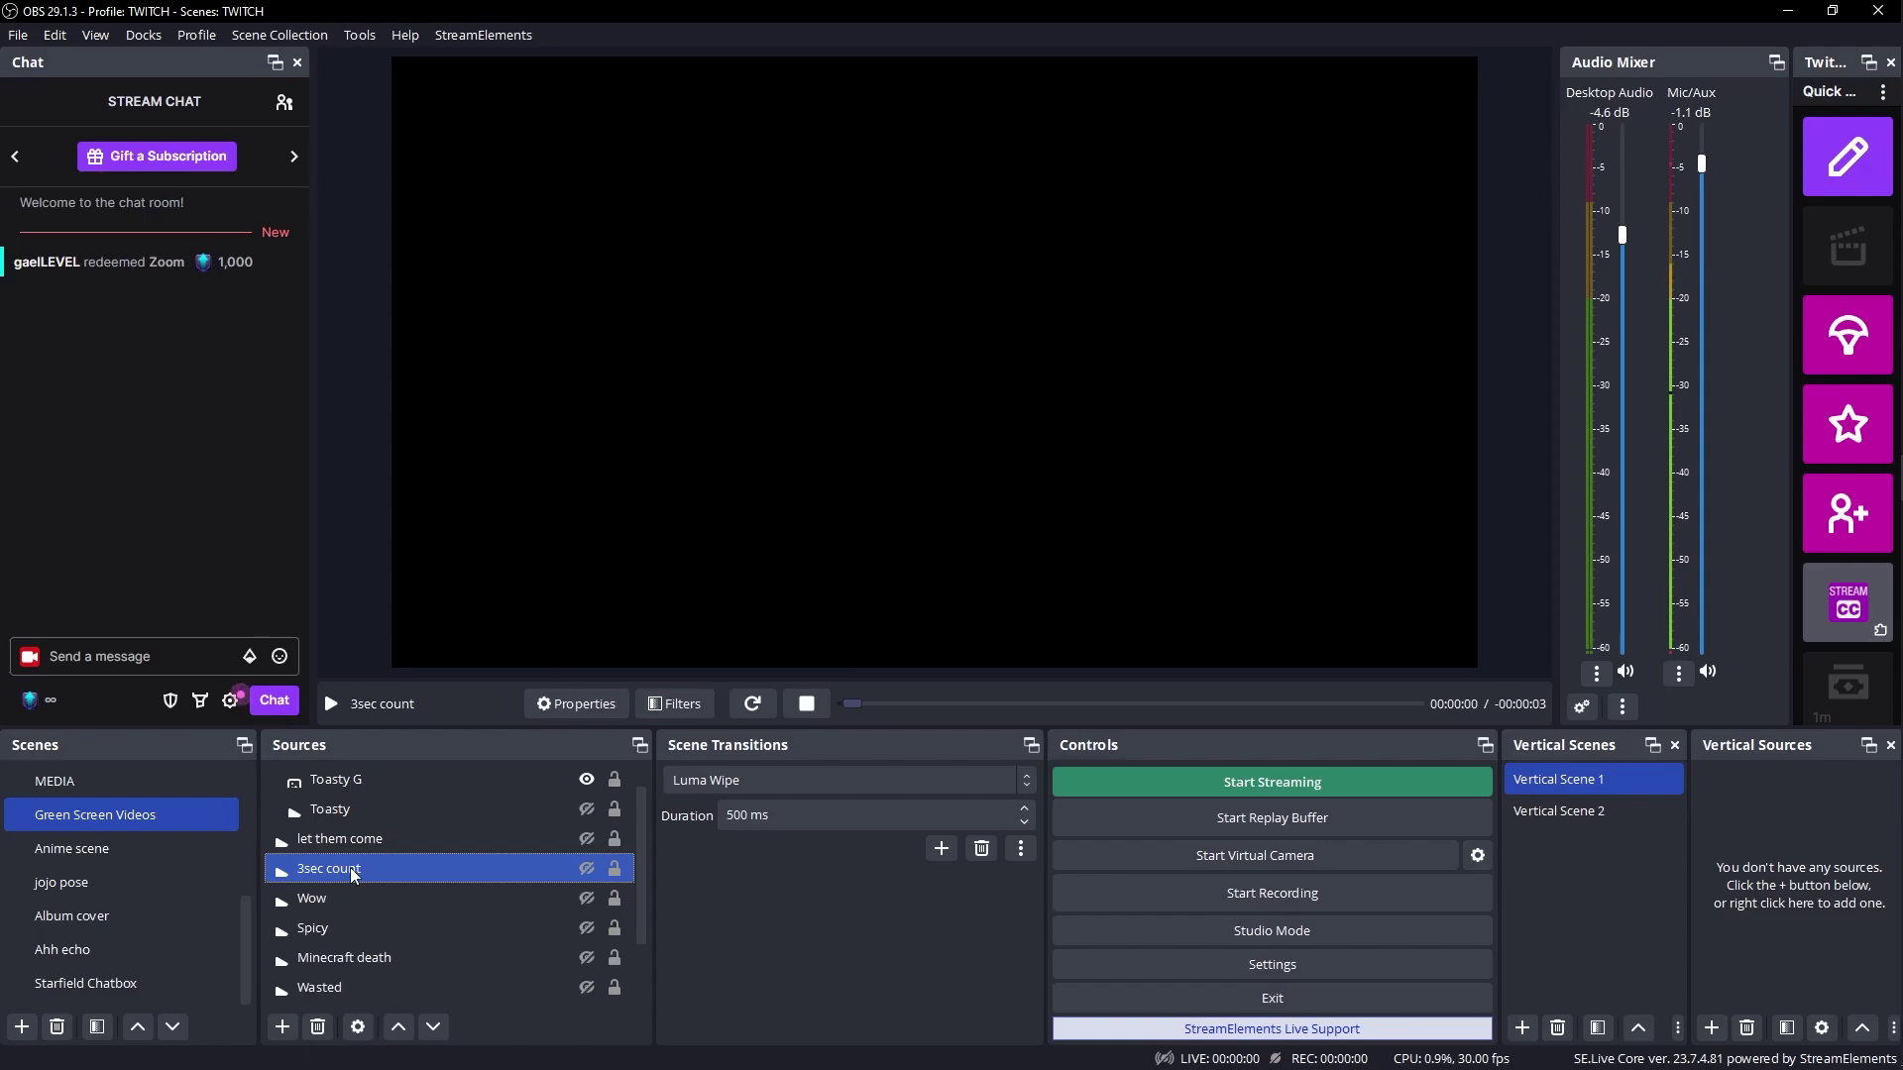
left_click(377, 908)
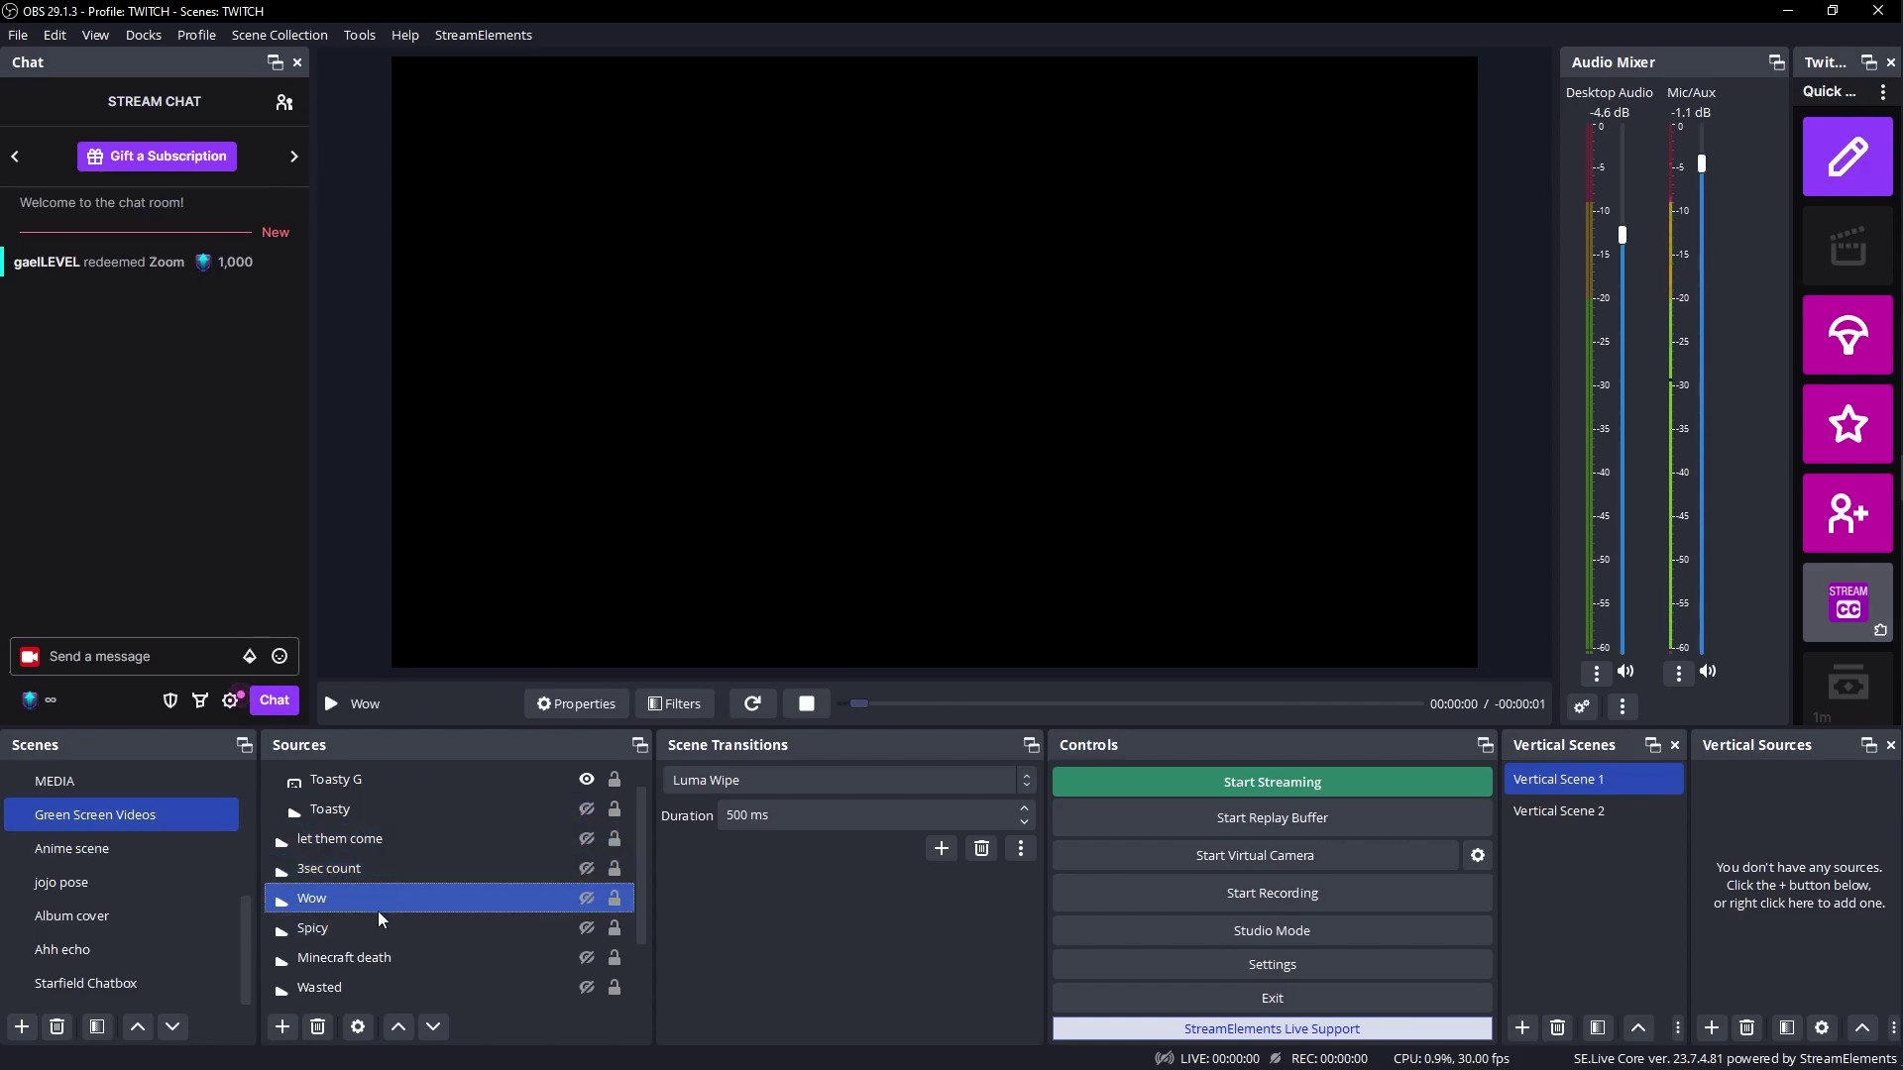
- Review the scene's filters, then the Spicy clip's Chroma Key, Sharpen and Color Correction filters
right_click(124, 824)
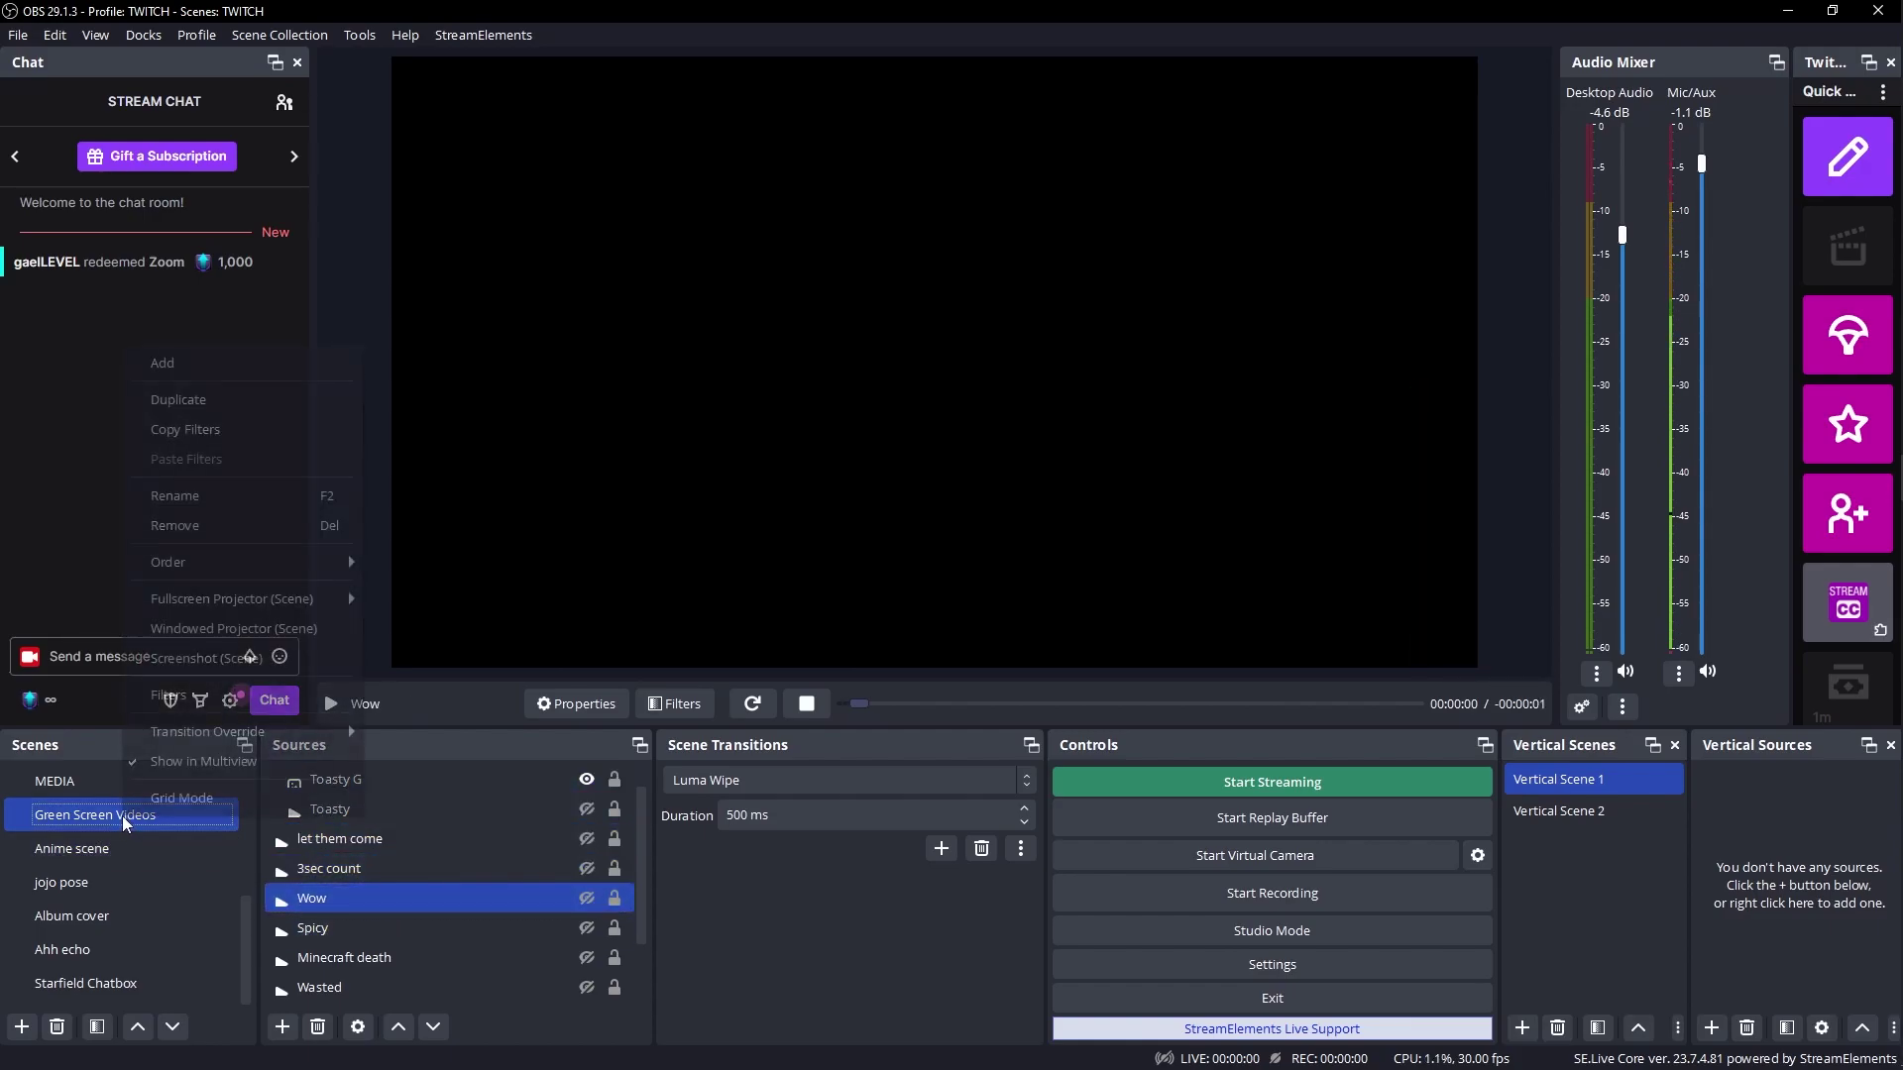
left_click(164, 700)
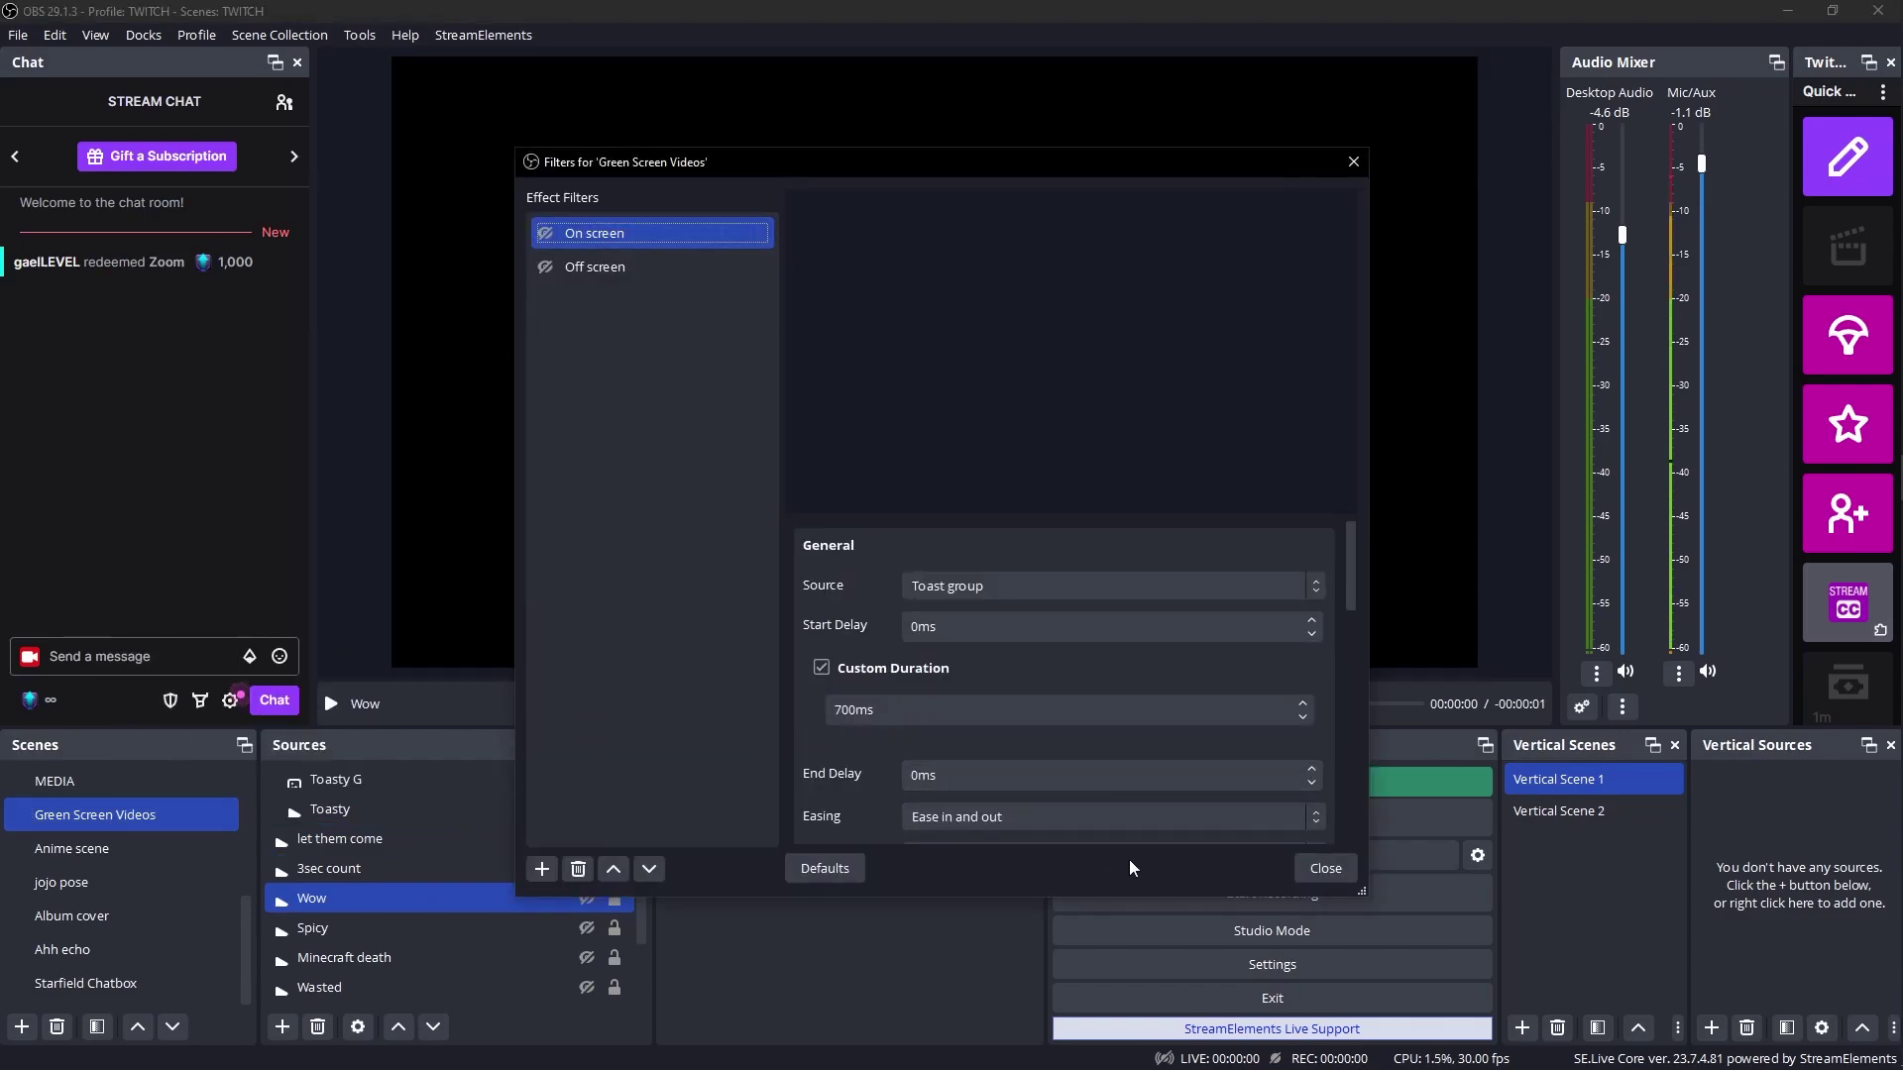
left_click(1311, 872)
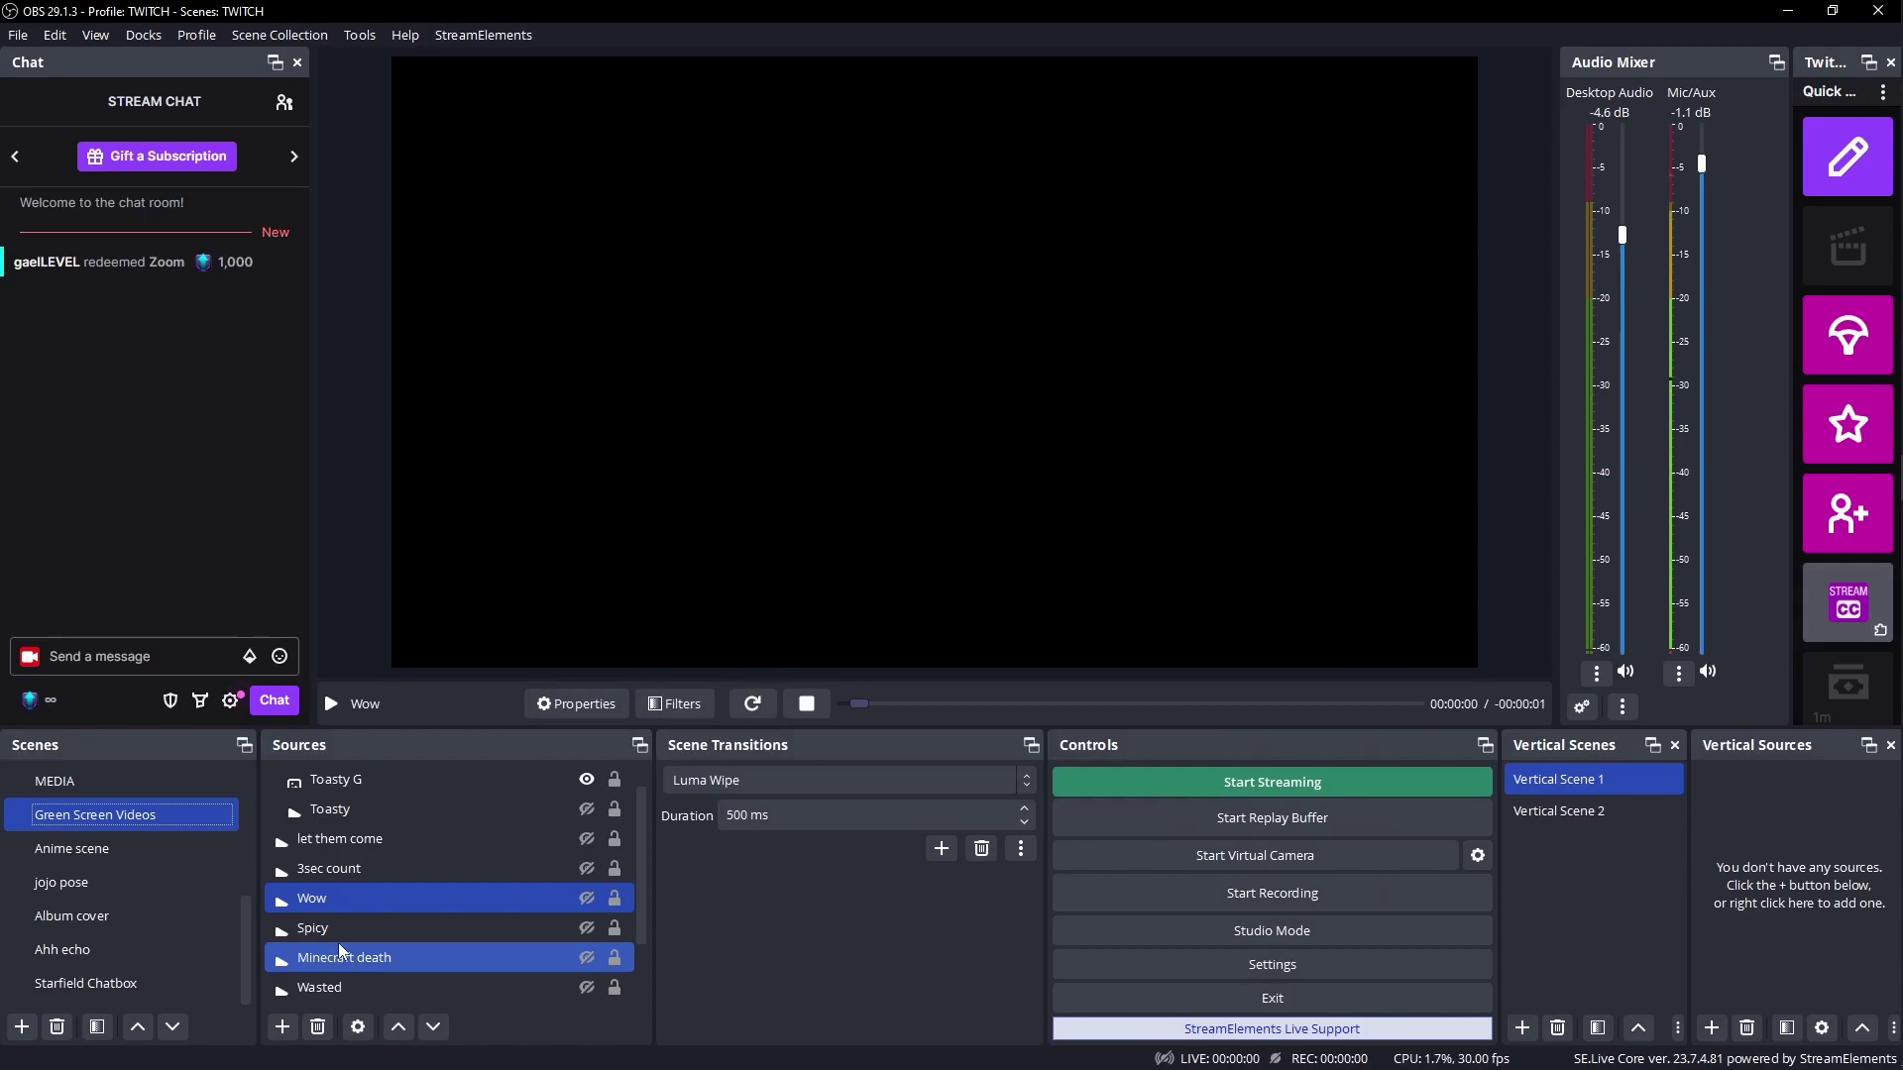
left_click(317, 928)
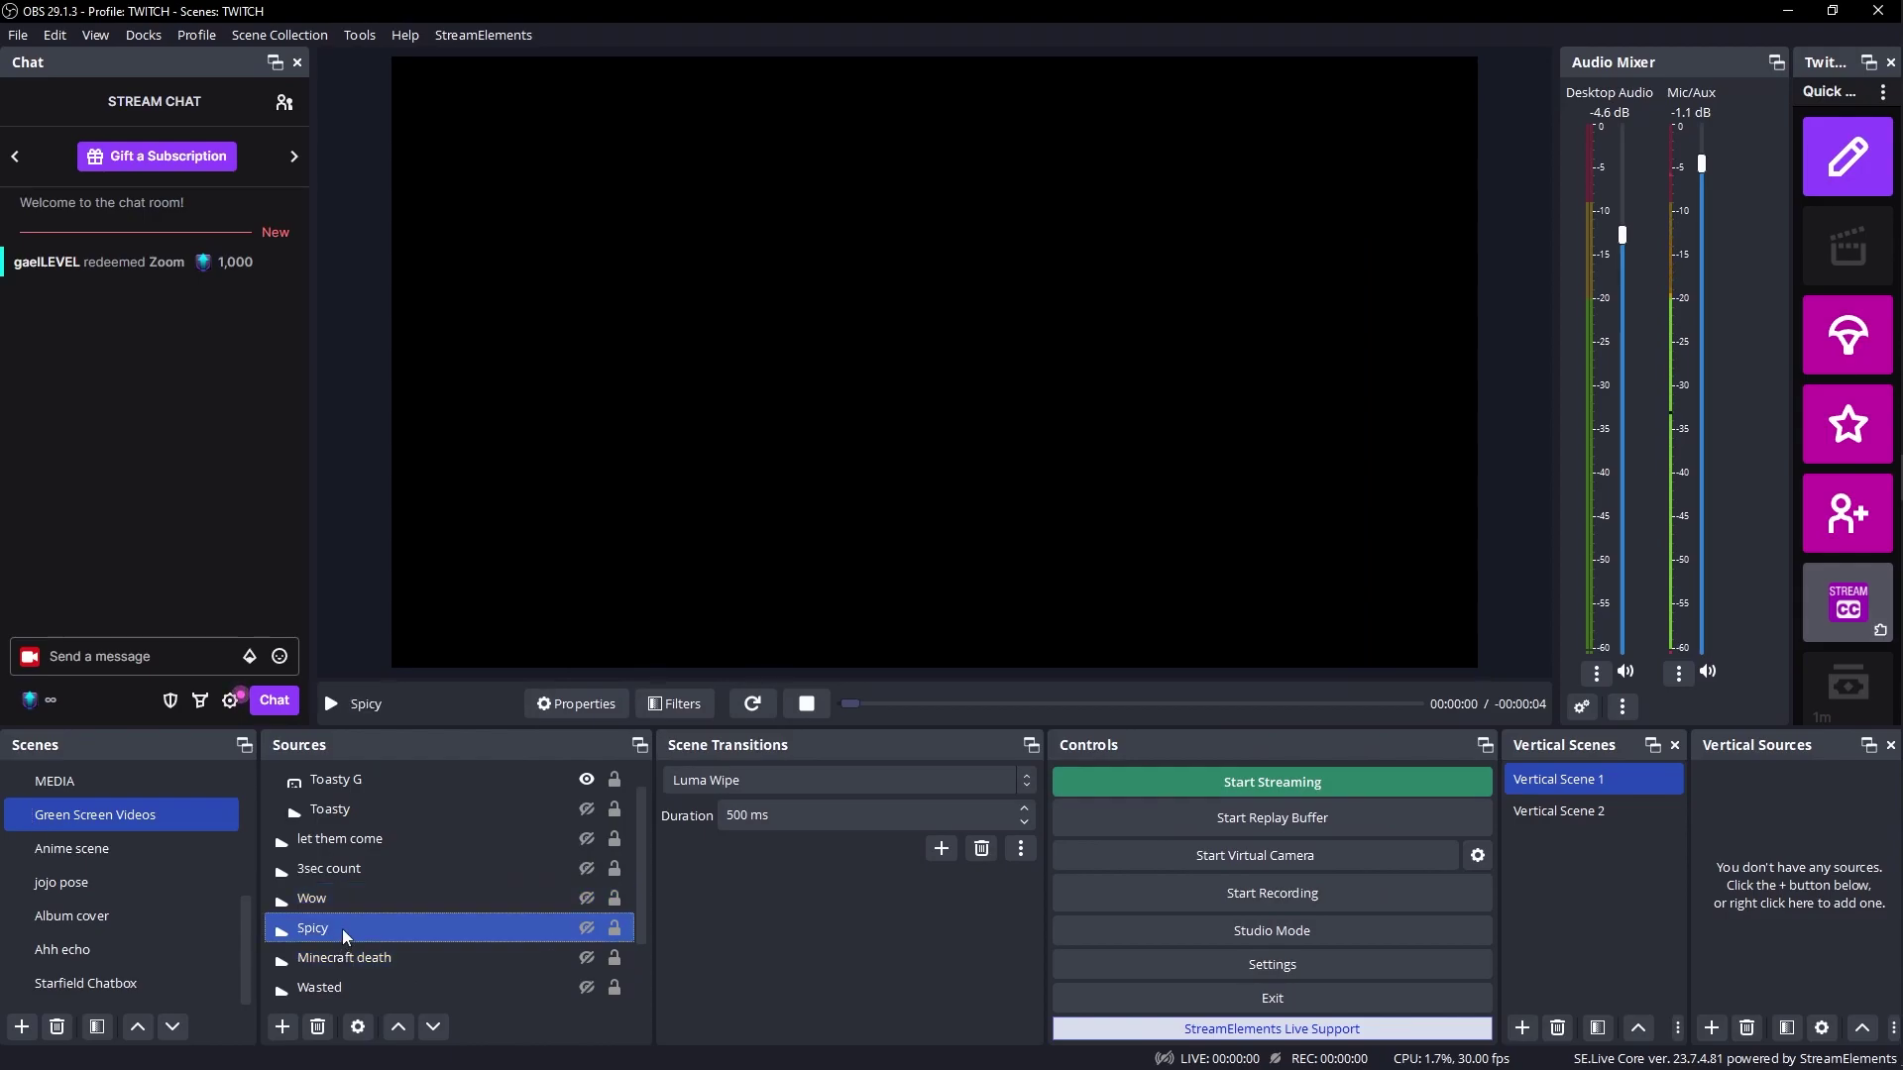
left_click(669, 705)
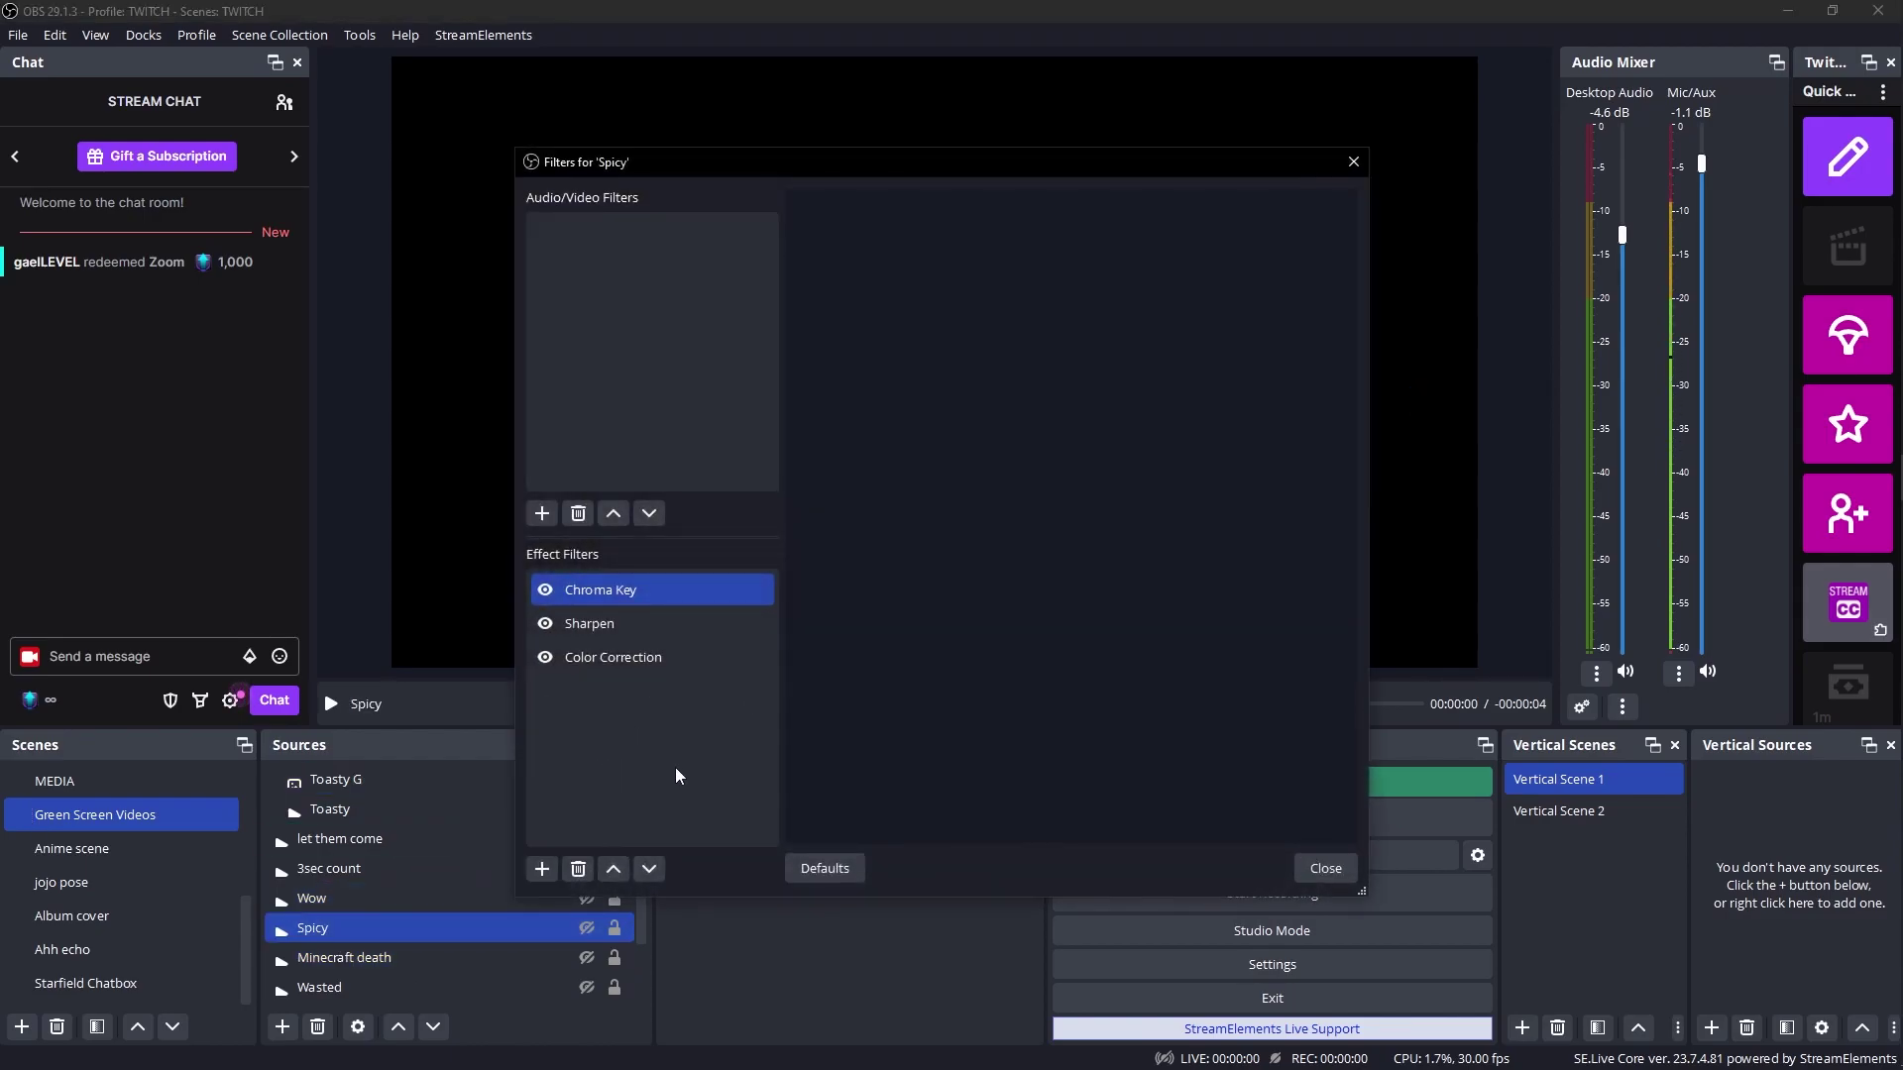
left_click(1326, 869)
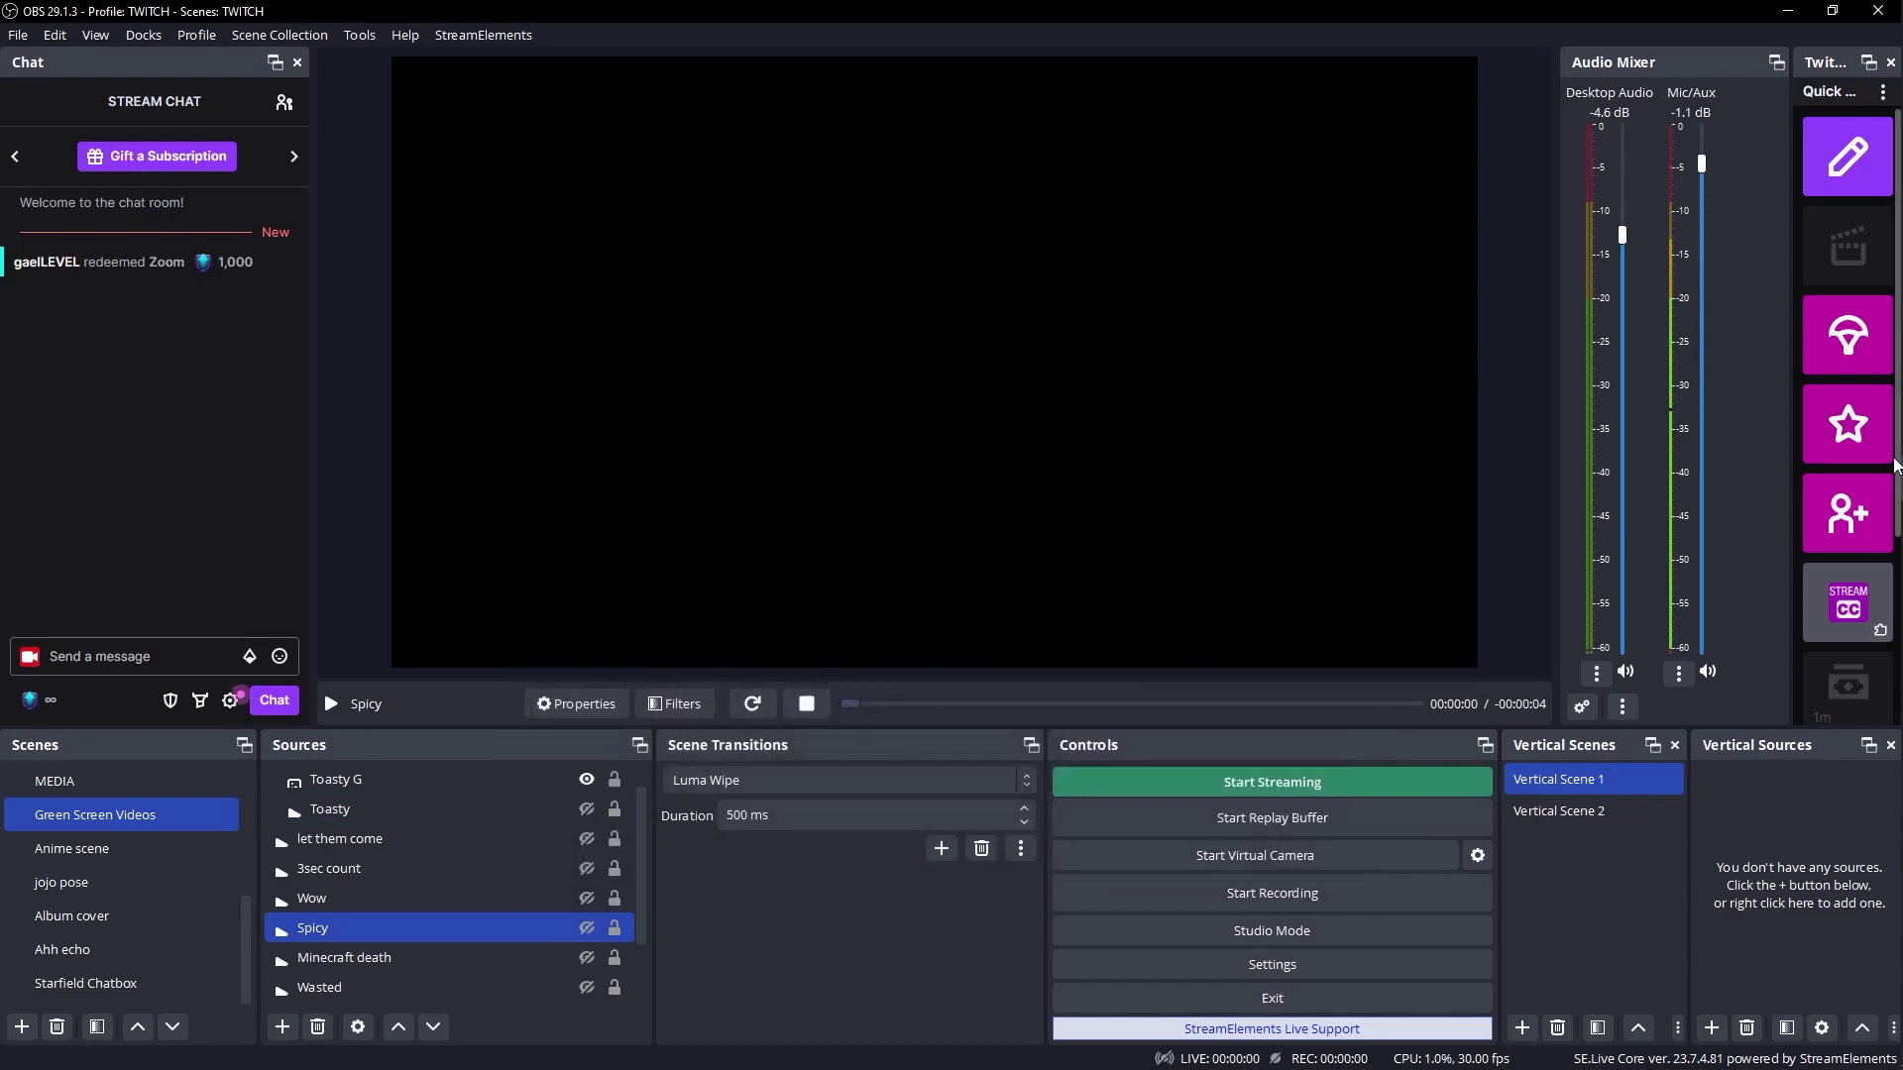
- In Streamer.bot's green screen group, inspect 'are you sure' (show, wait 6000 ms, hide), then return to OBS
left_click(1870, 574)
scroll(472, 840, "up", 1)
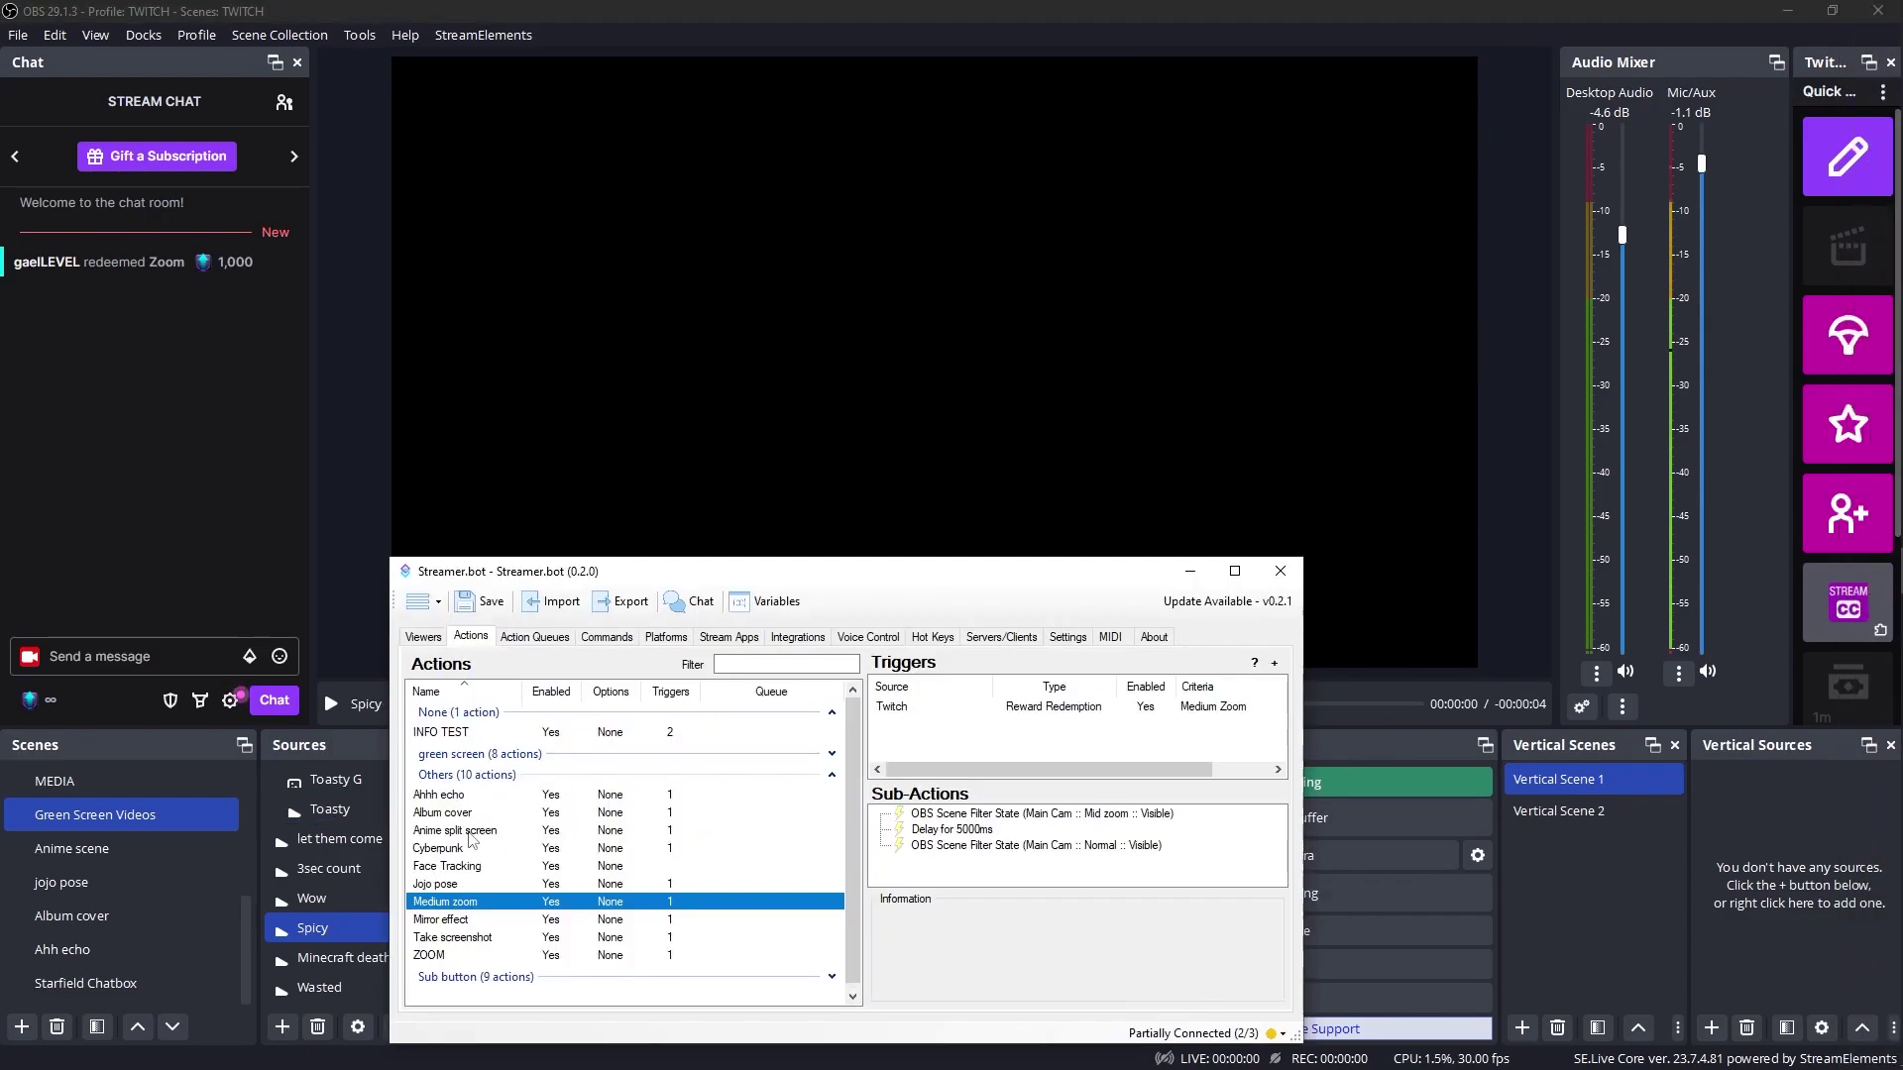
left_click(831, 775)
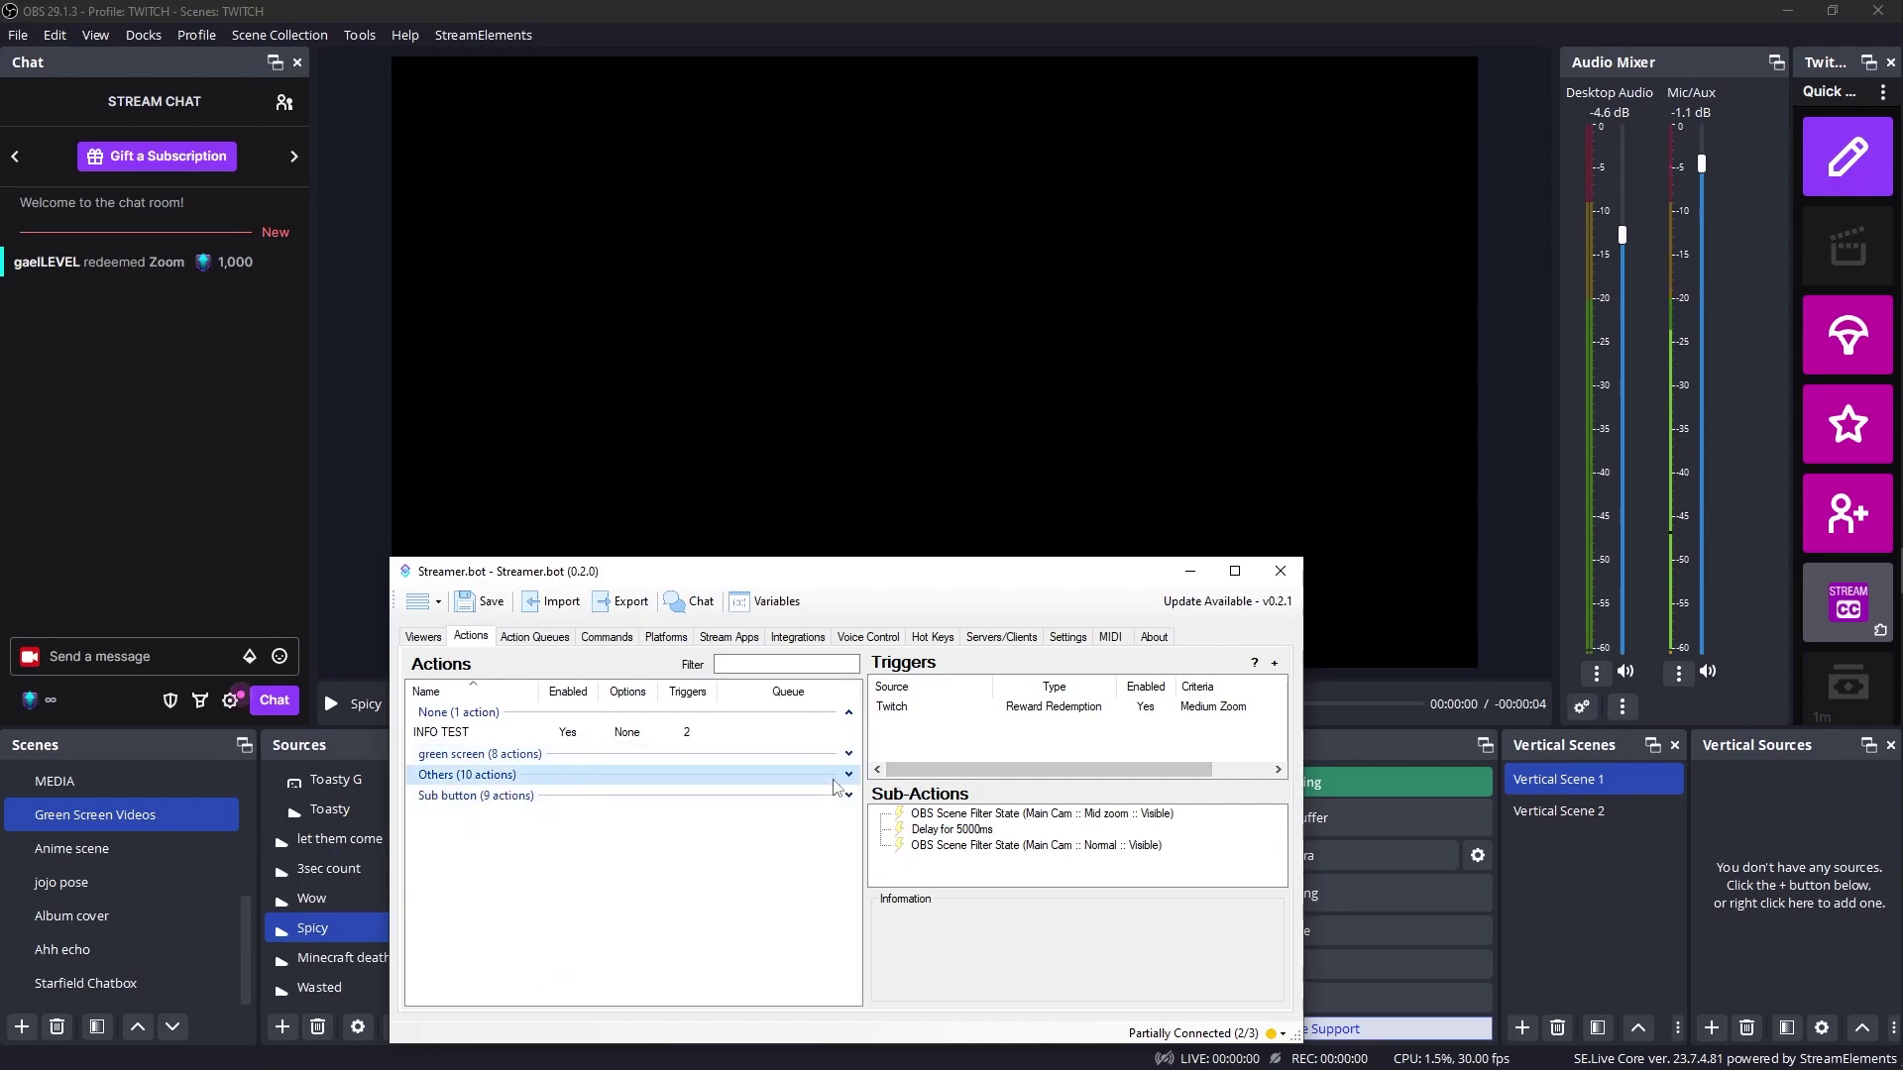
left_click(491, 755)
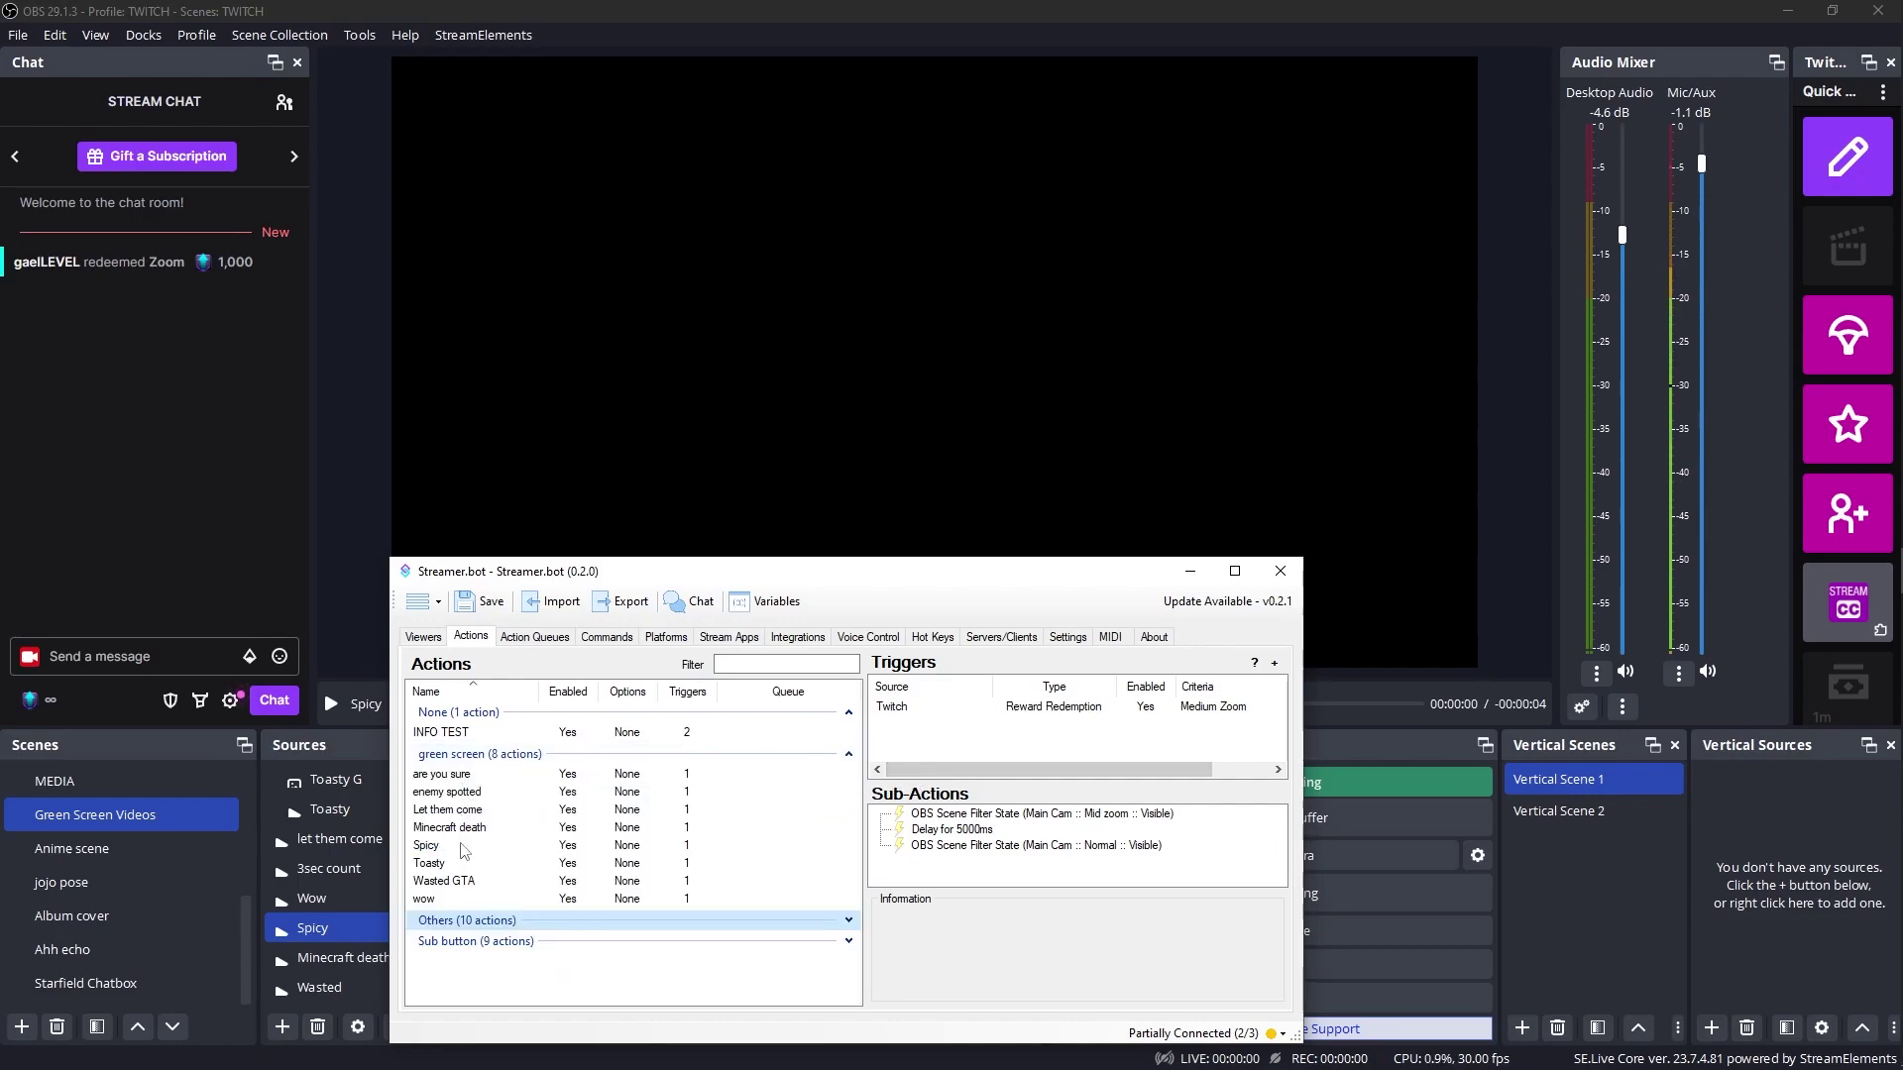
left_click(466, 780)
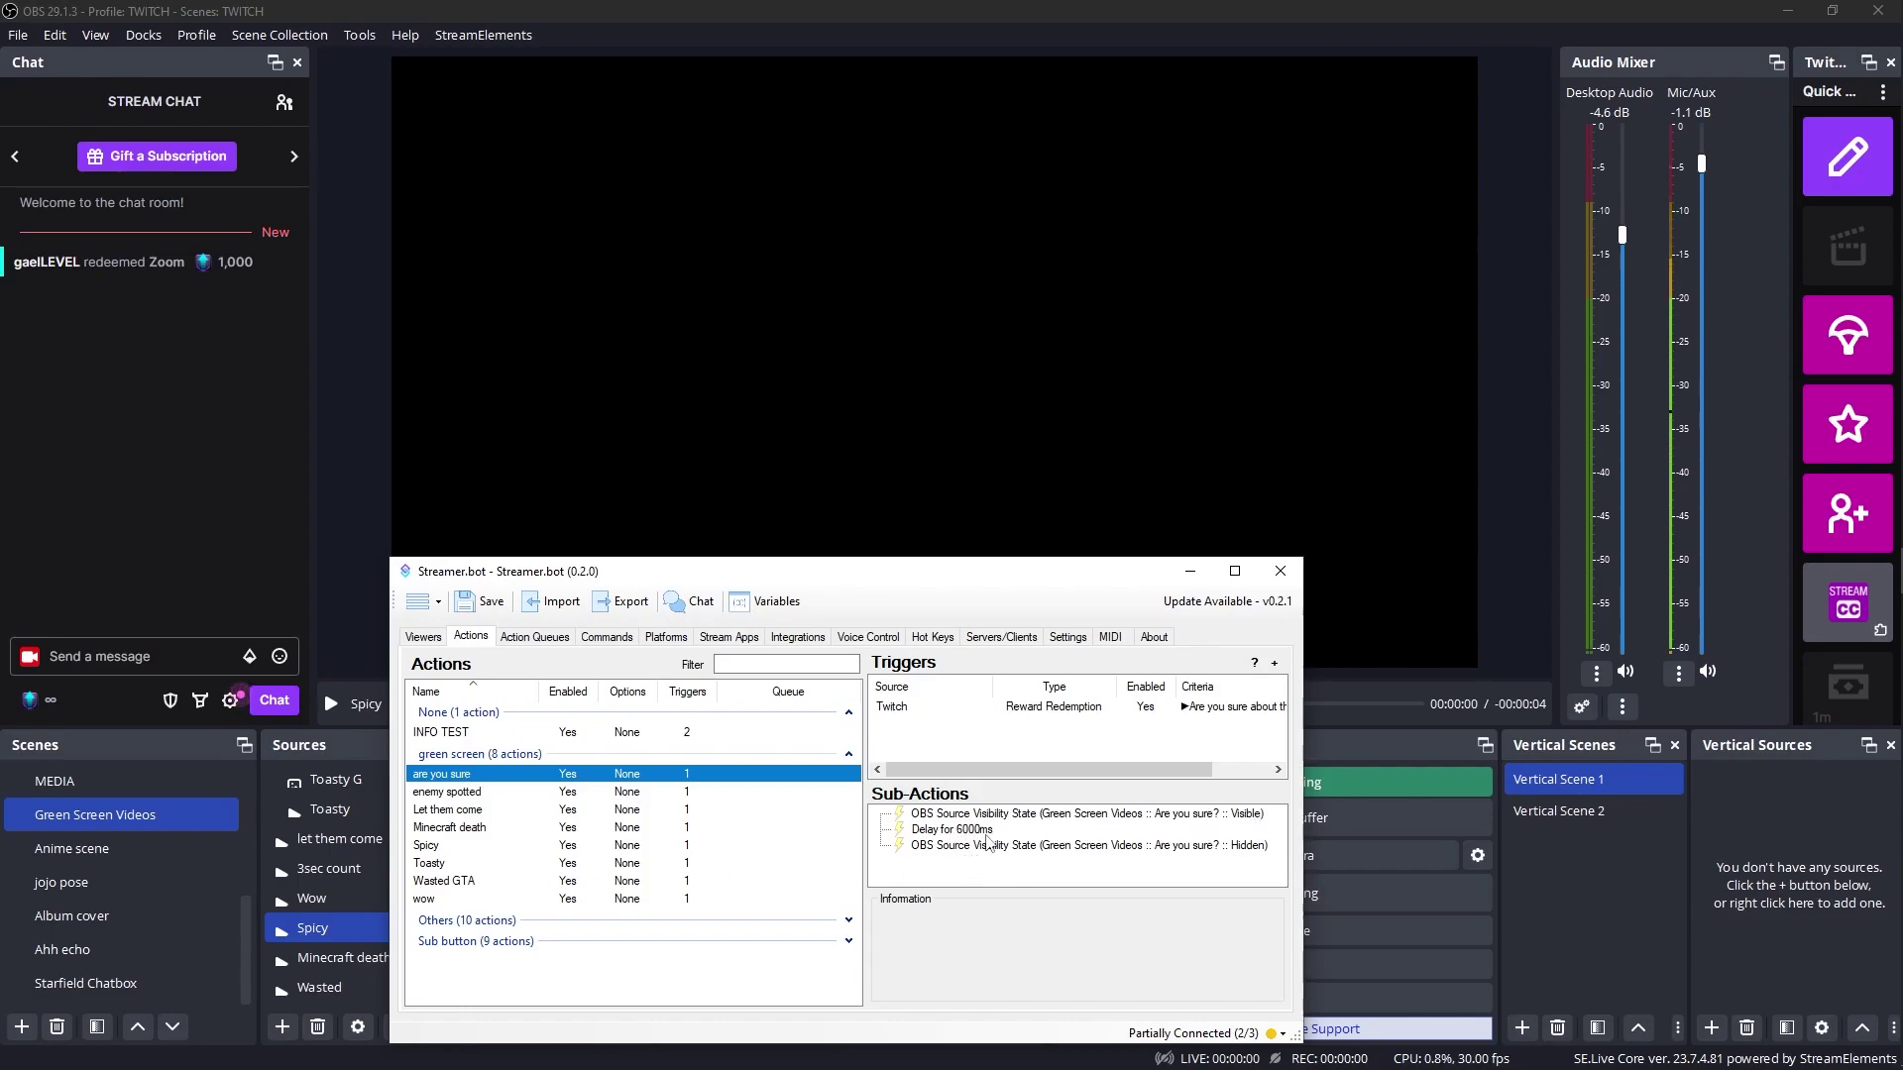
left_click(712, 22)
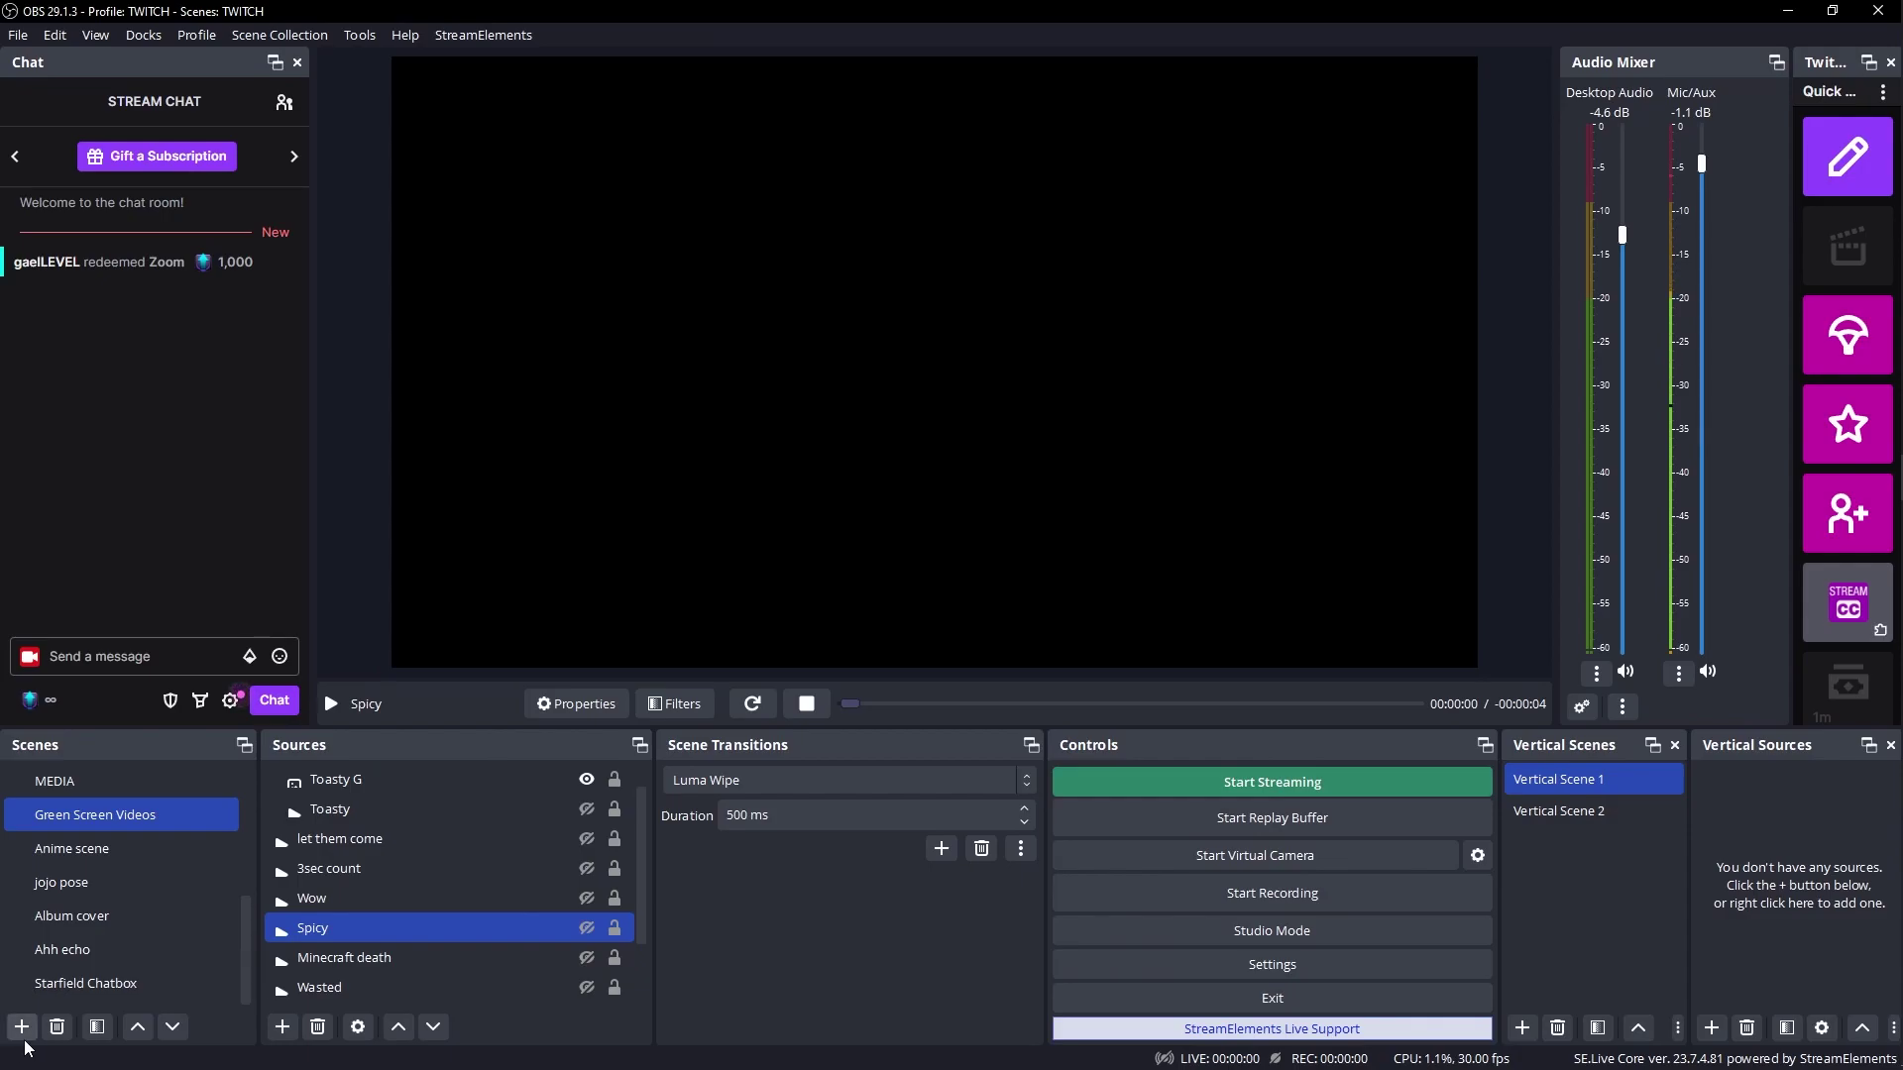
- Make the Wow and Minecraft death clips visible in the Green Screen Videos scene
left_click(591, 902, "ctrl")
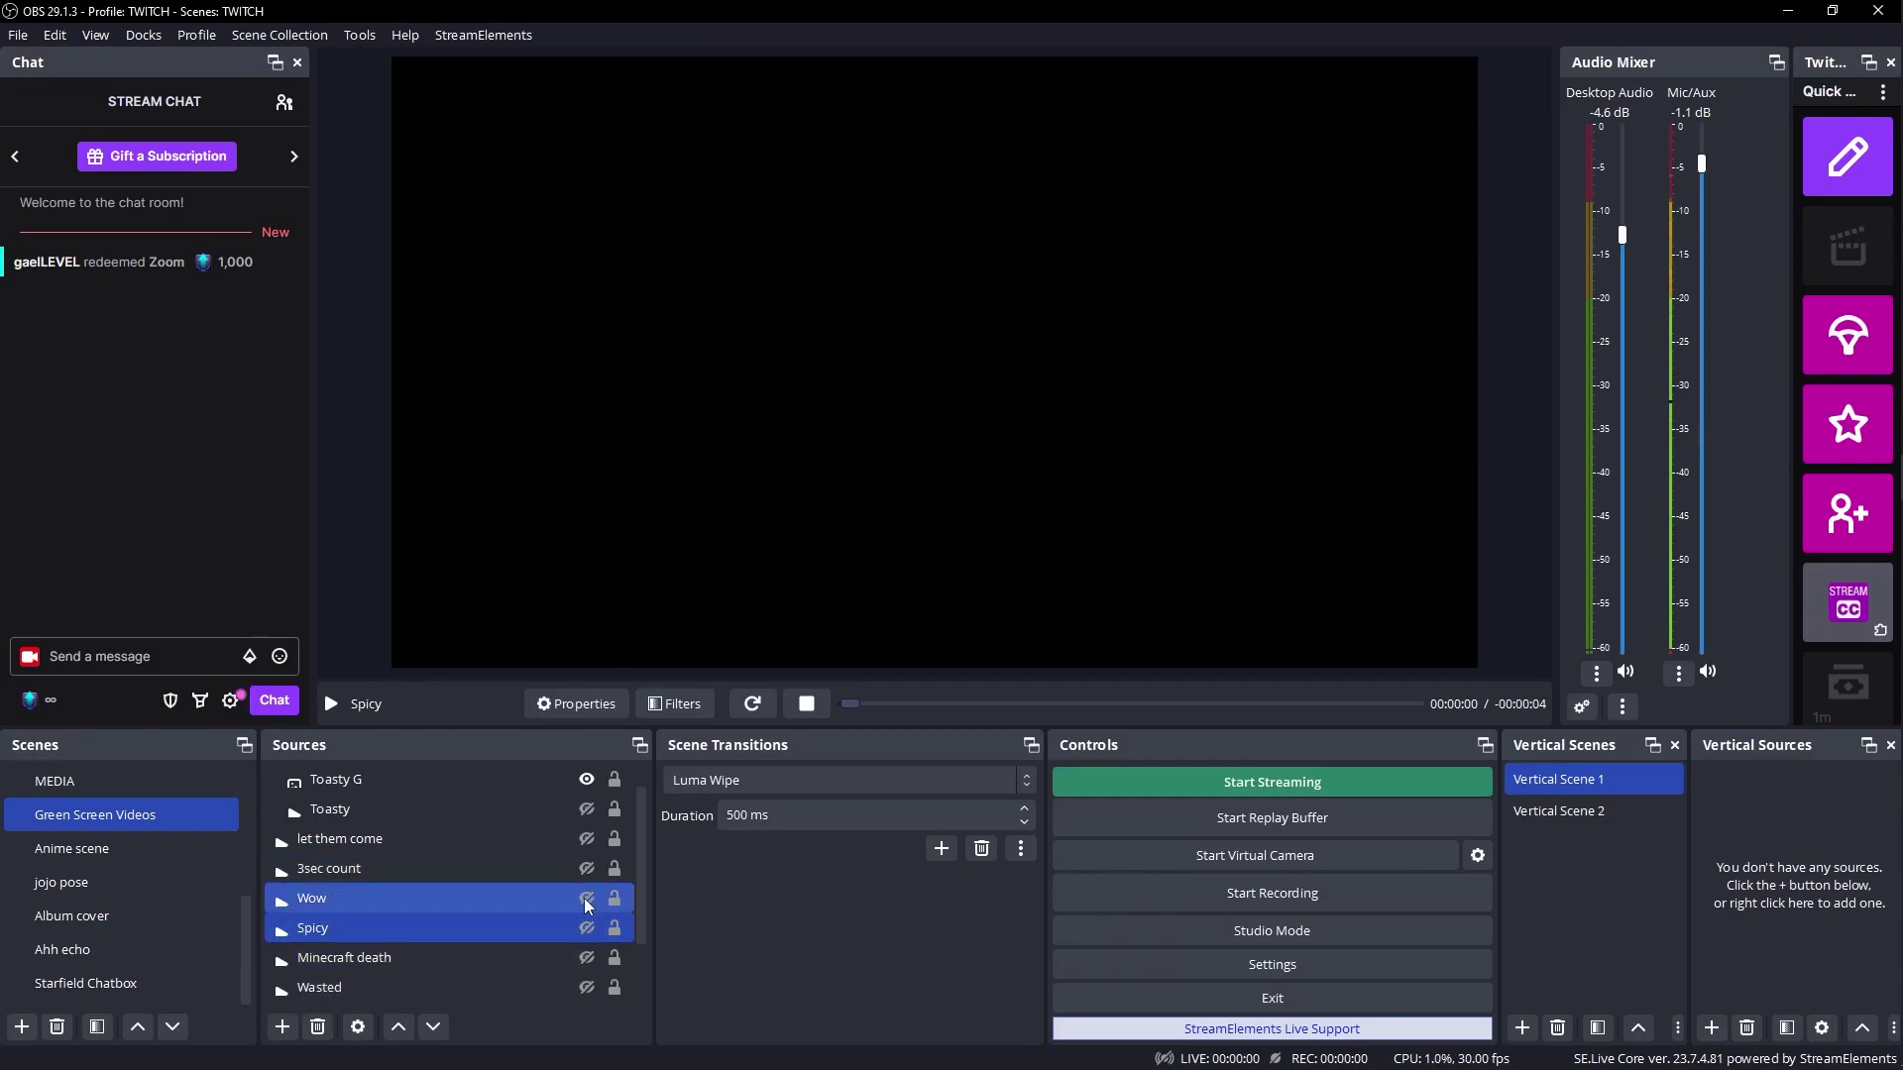
left_click(587, 898)
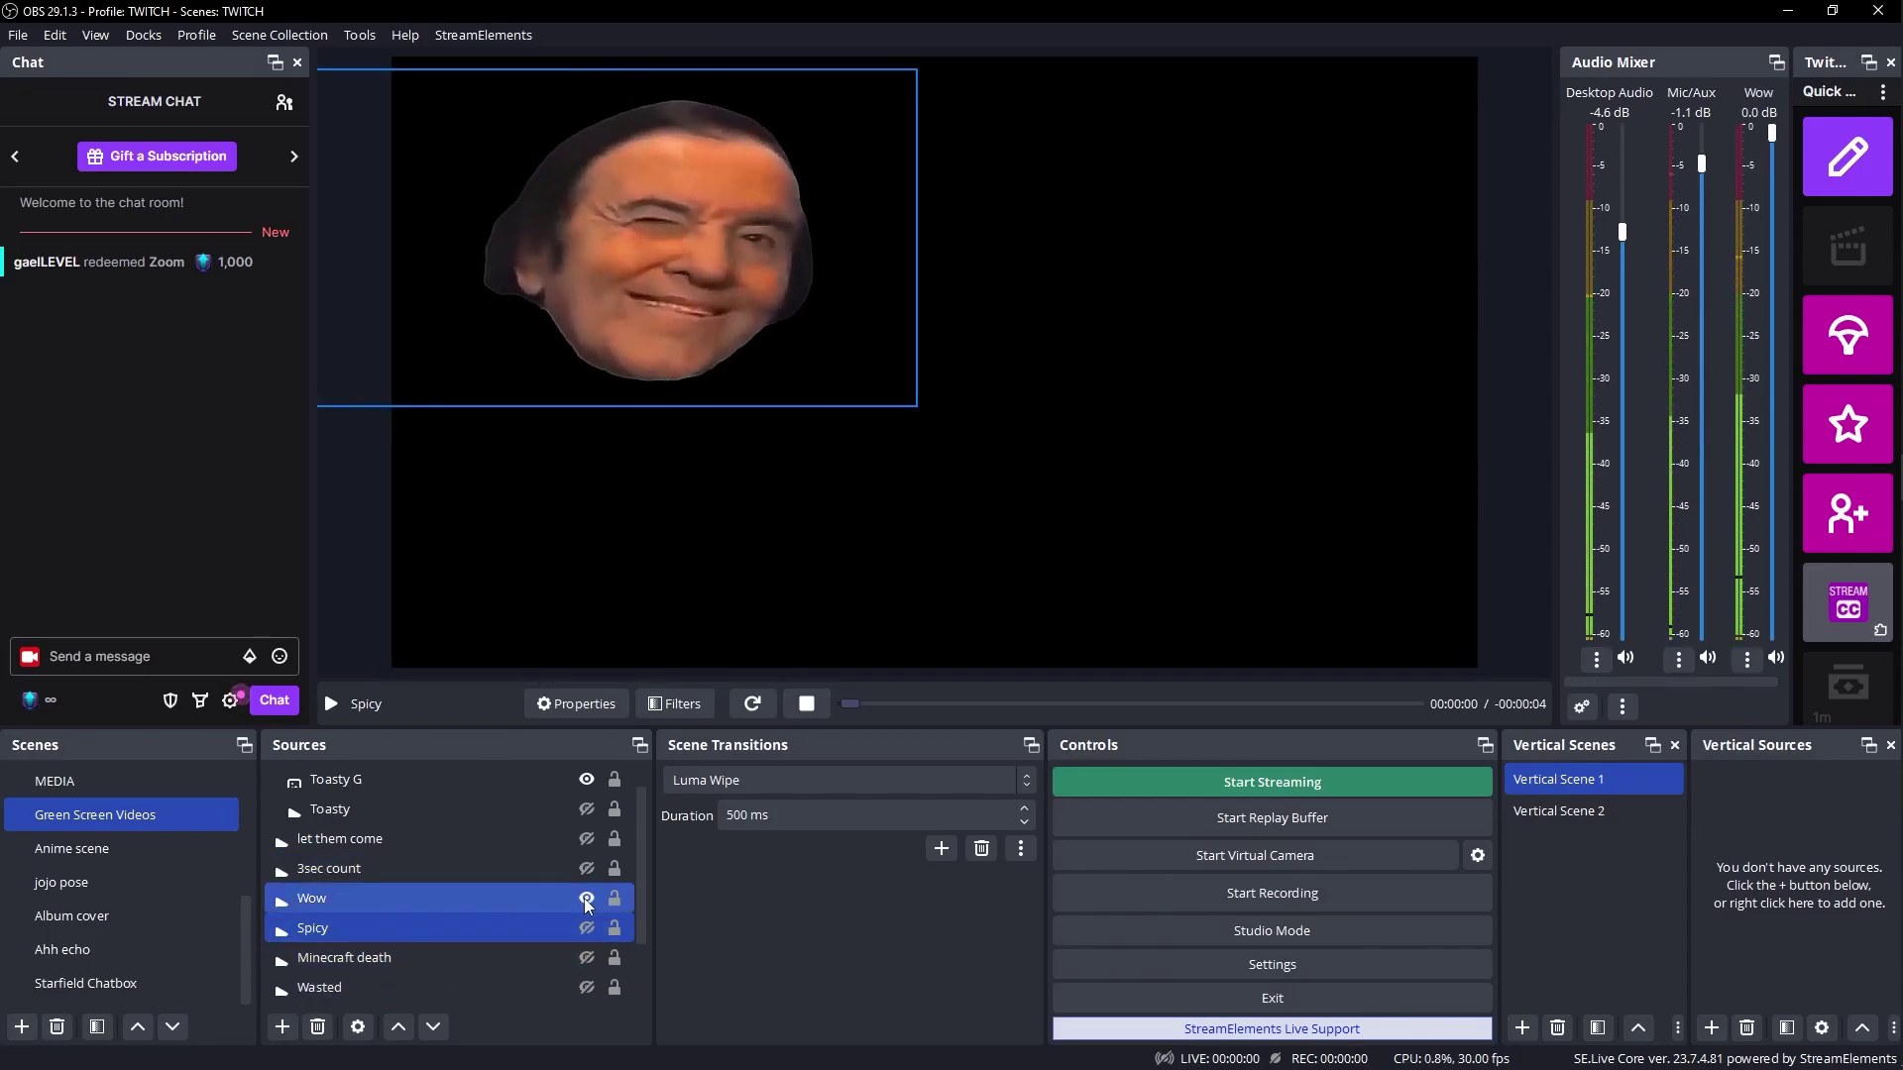
left_click(589, 957, "ctrl")
left_click(586, 959)
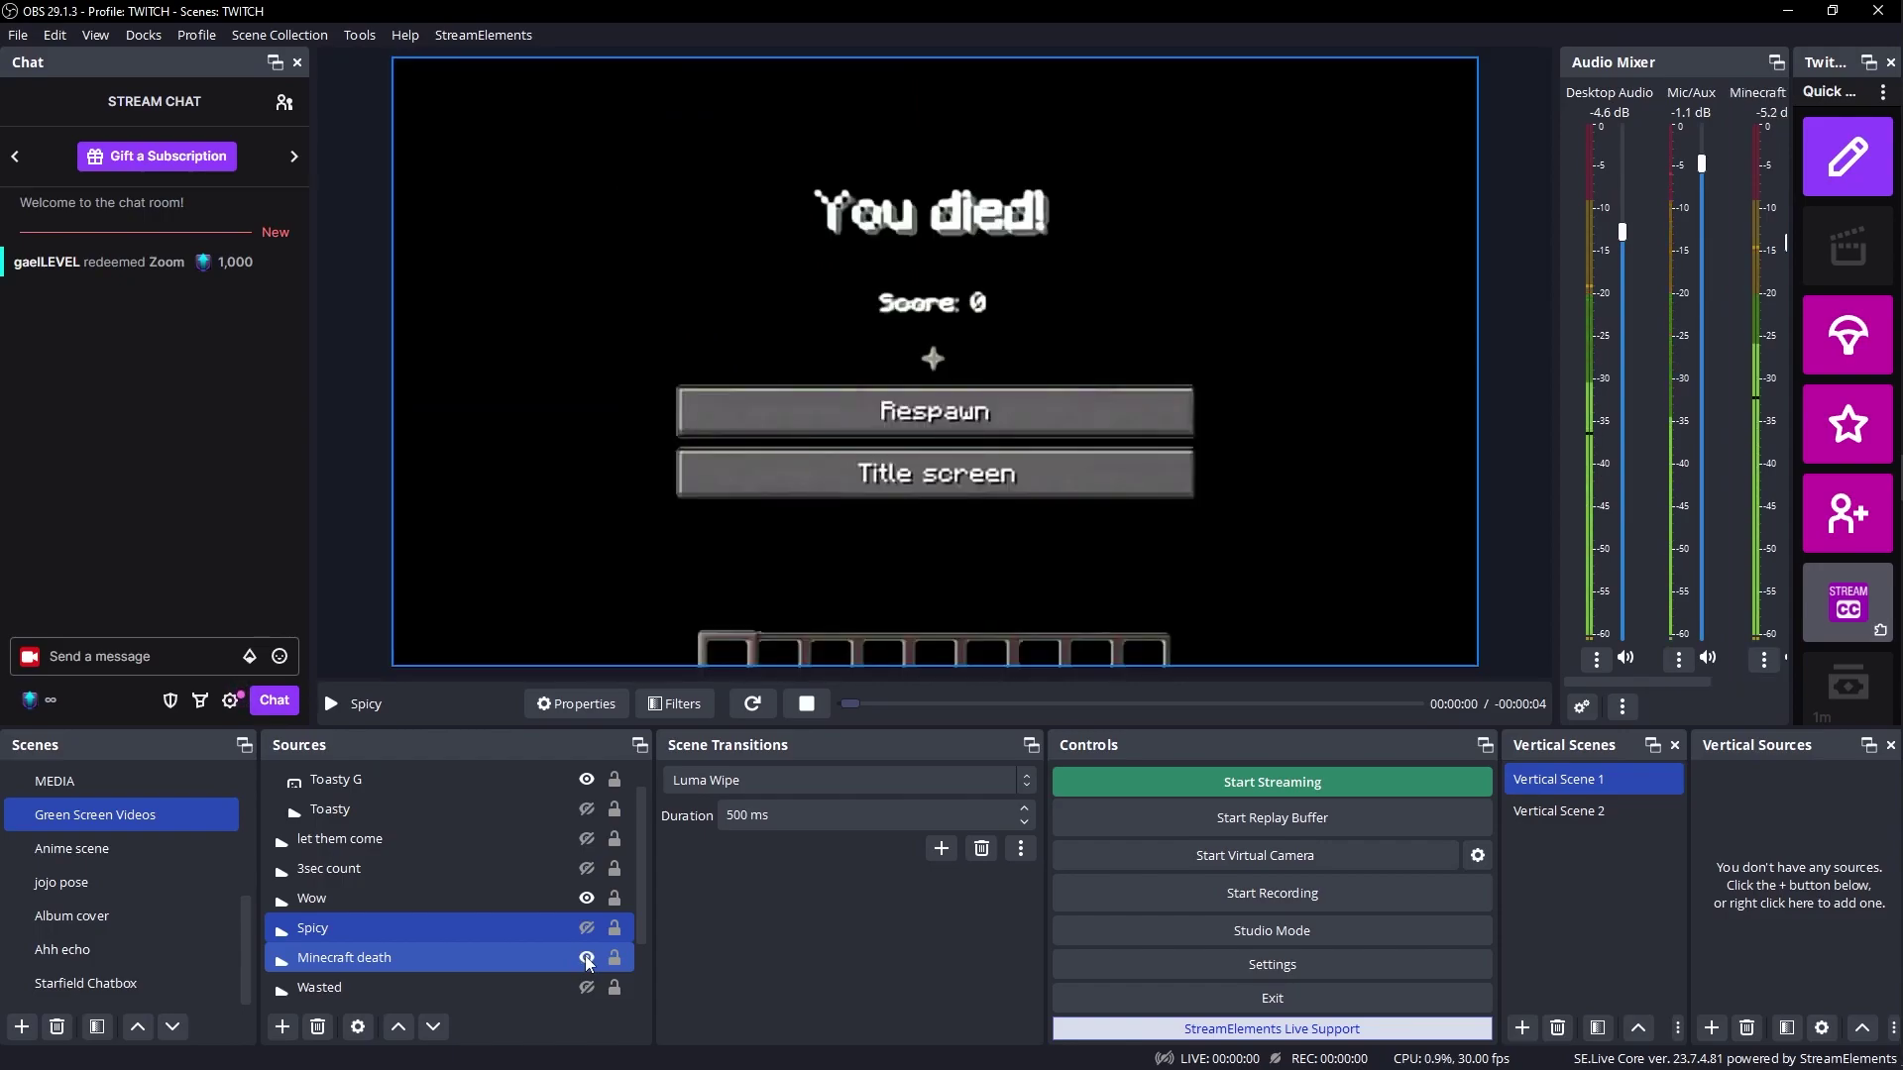
- Switch to the FULL scene, then to the Ahh echo scene
scroll(80, 813, "up", 5)
left_click(75, 818)
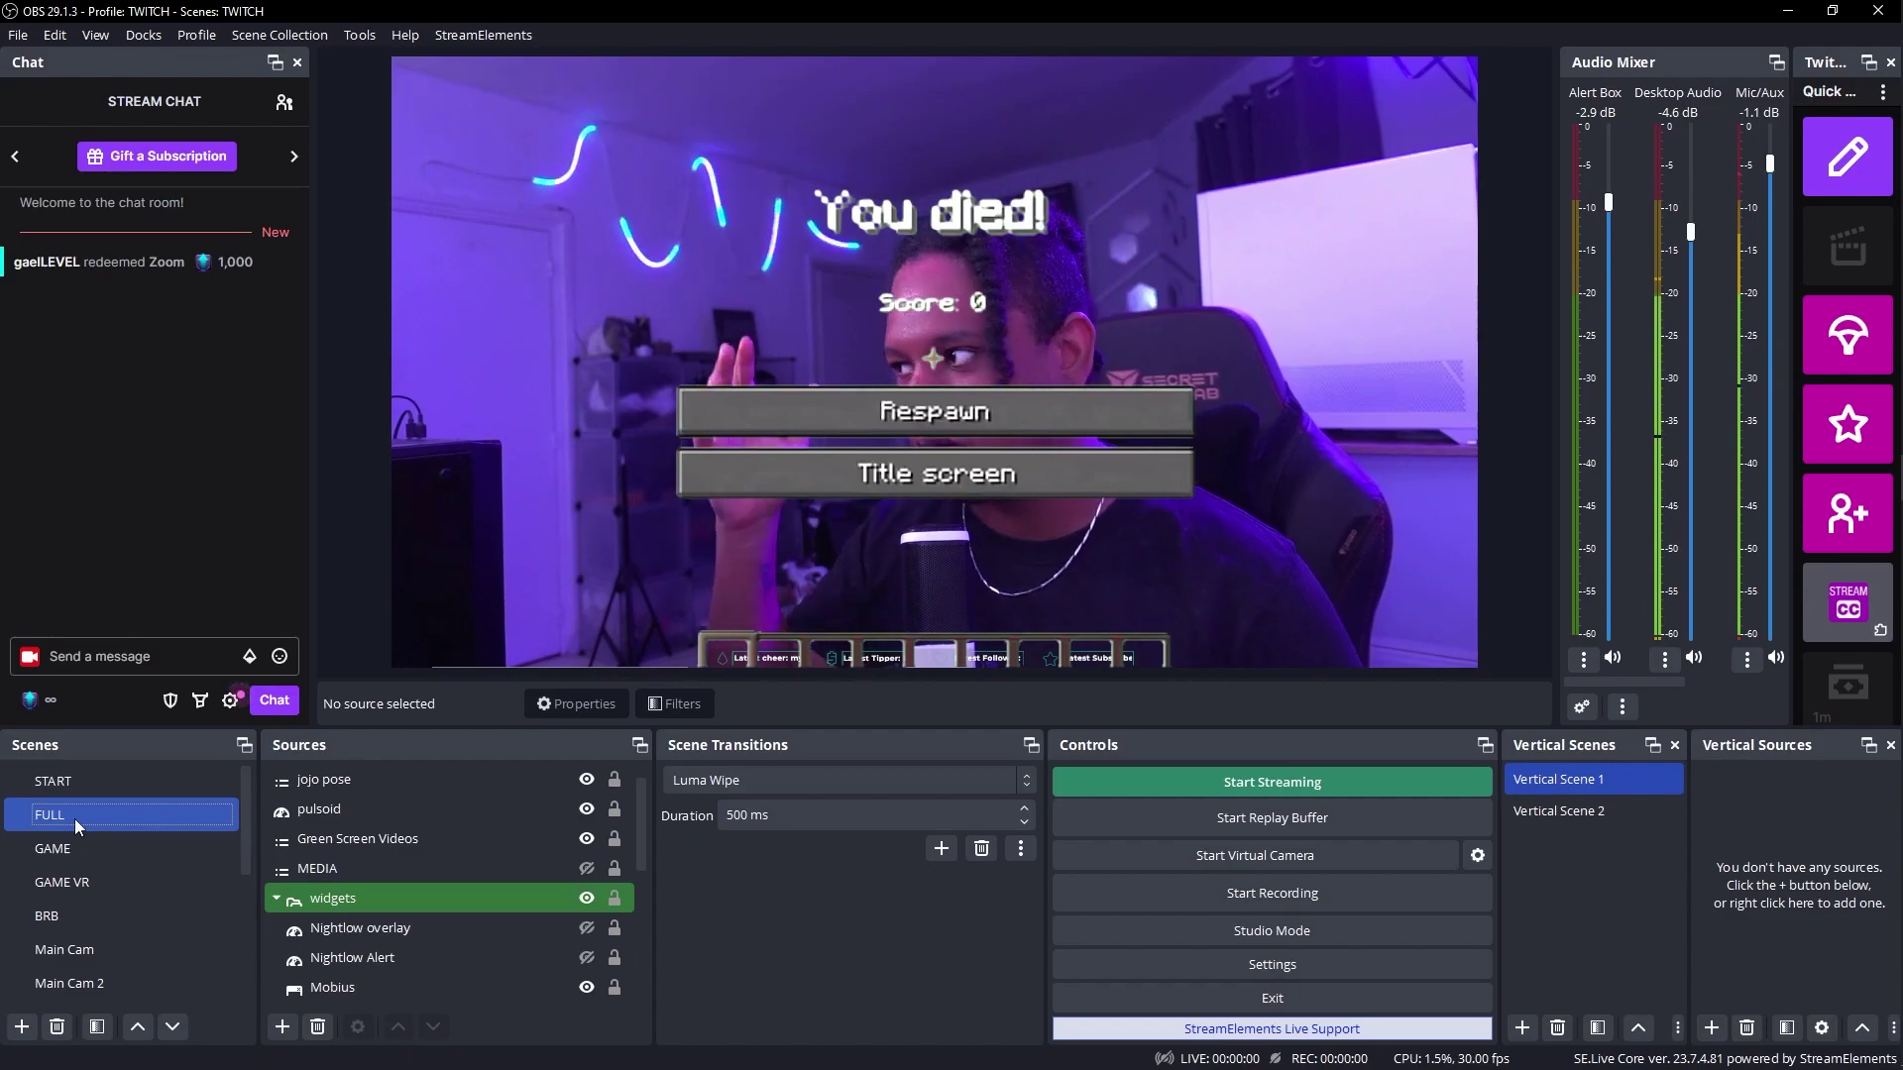
mouse_move(74, 819)
left_mouse_down()
mouse_move(47, 885)
mouse_move(81, 864)
mouse_move(122, 951)
mouse_move(129, 887)
mouse_move(75, 817)
left_mouse_up()
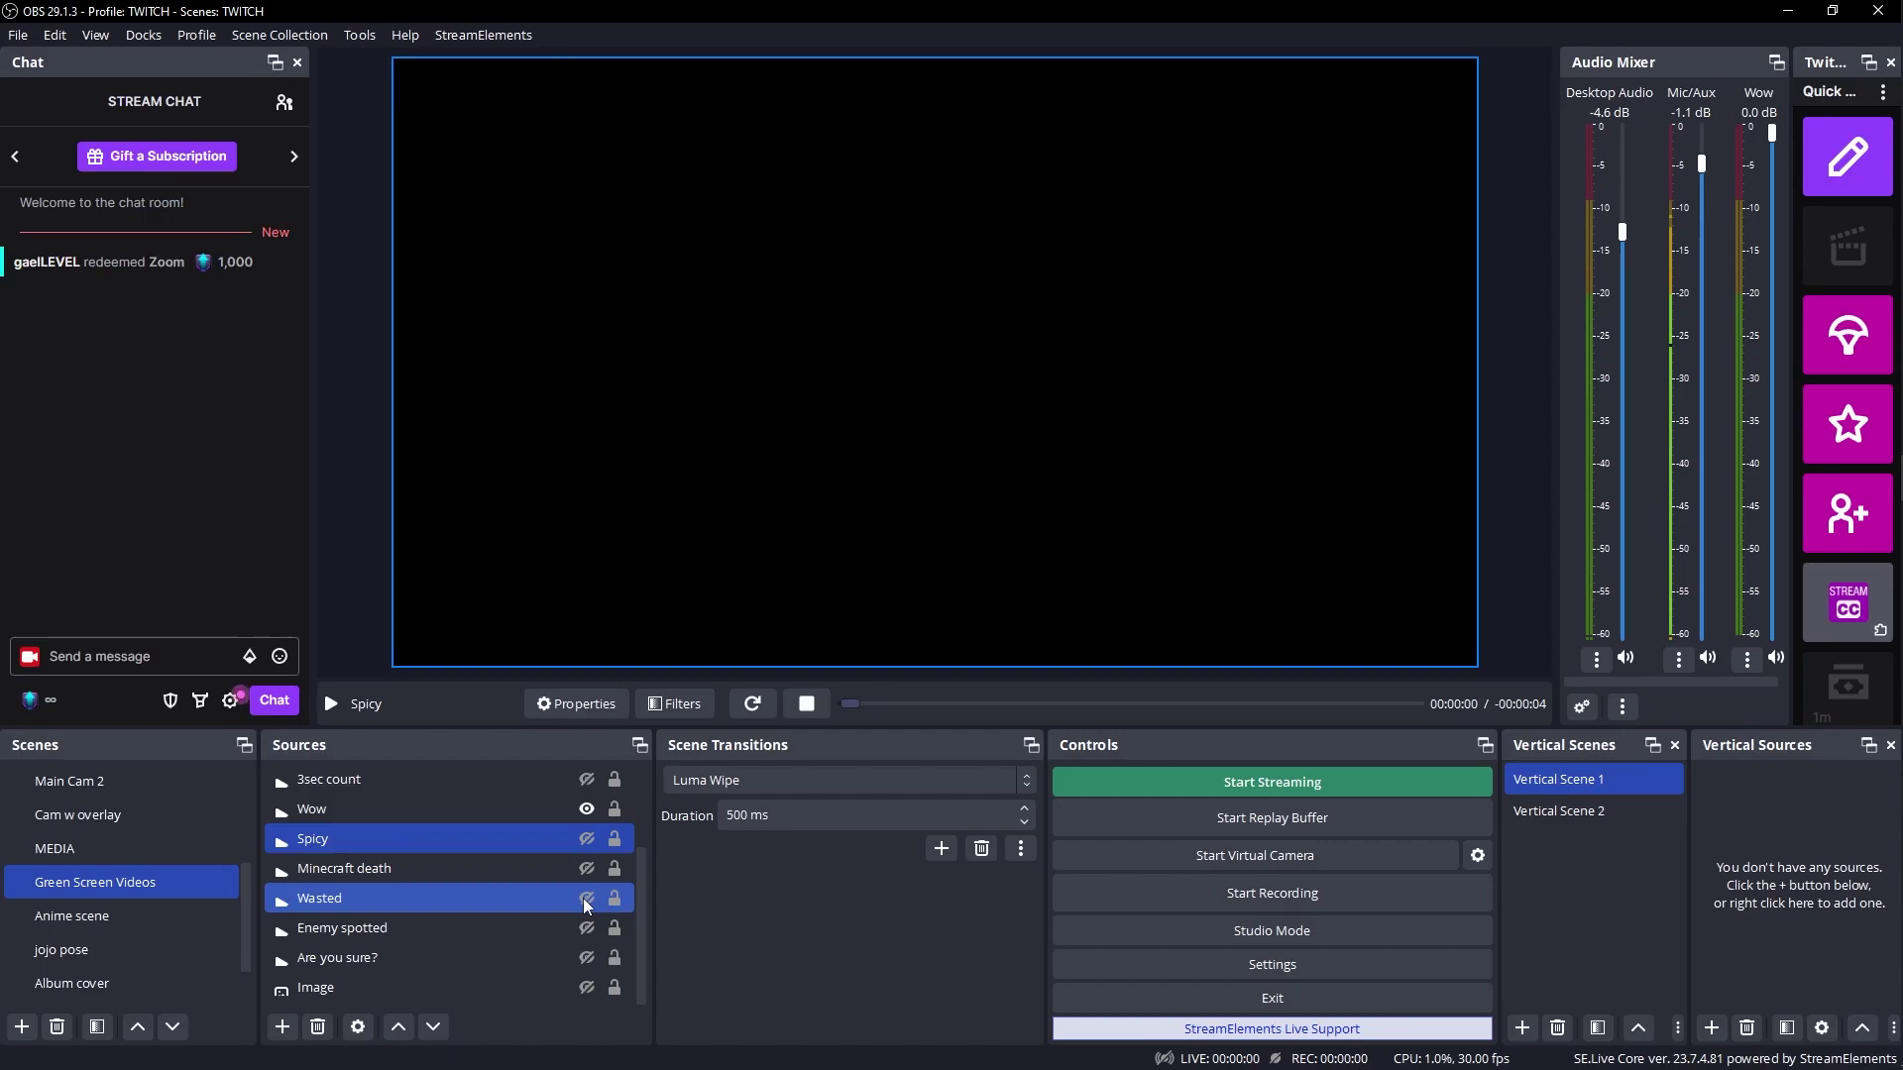
left_click(586, 900)
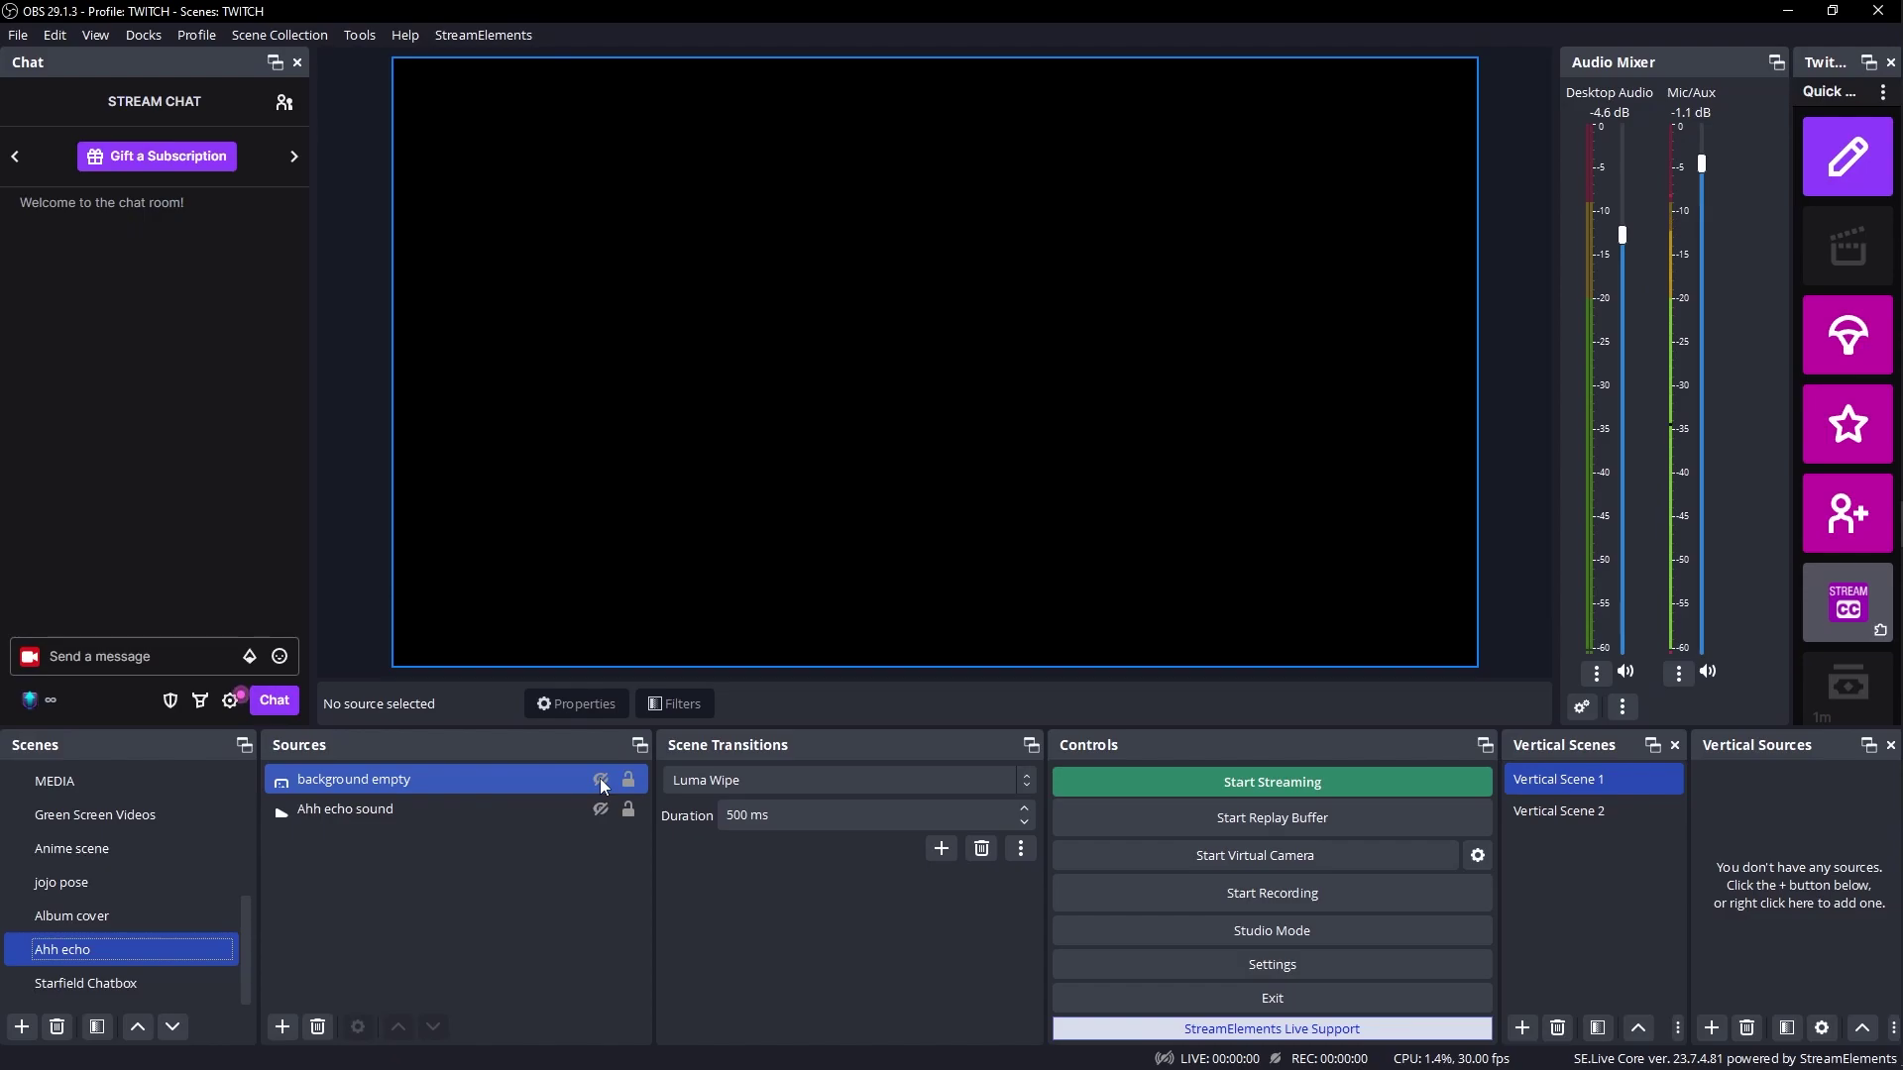
- Make the background empty room image visible and bring up its source options
left_click(600, 780)
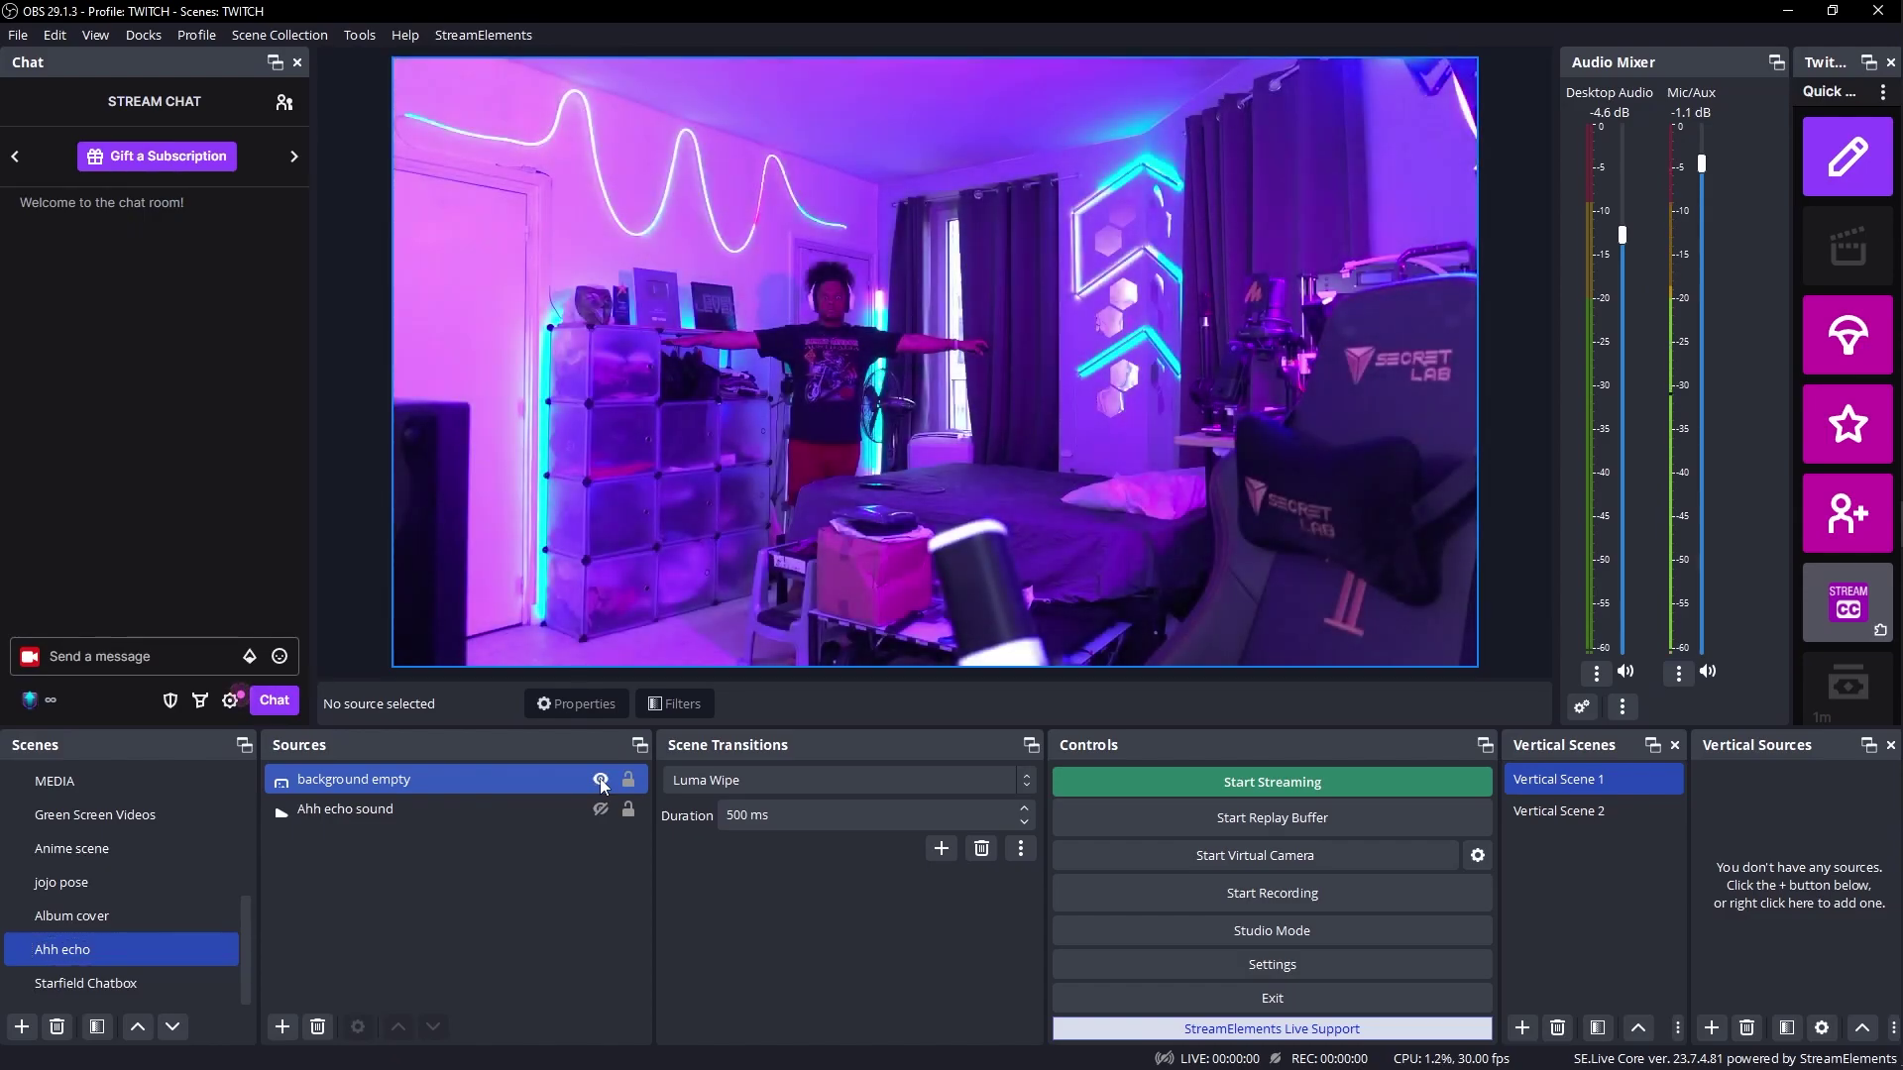
right_click(492, 789)
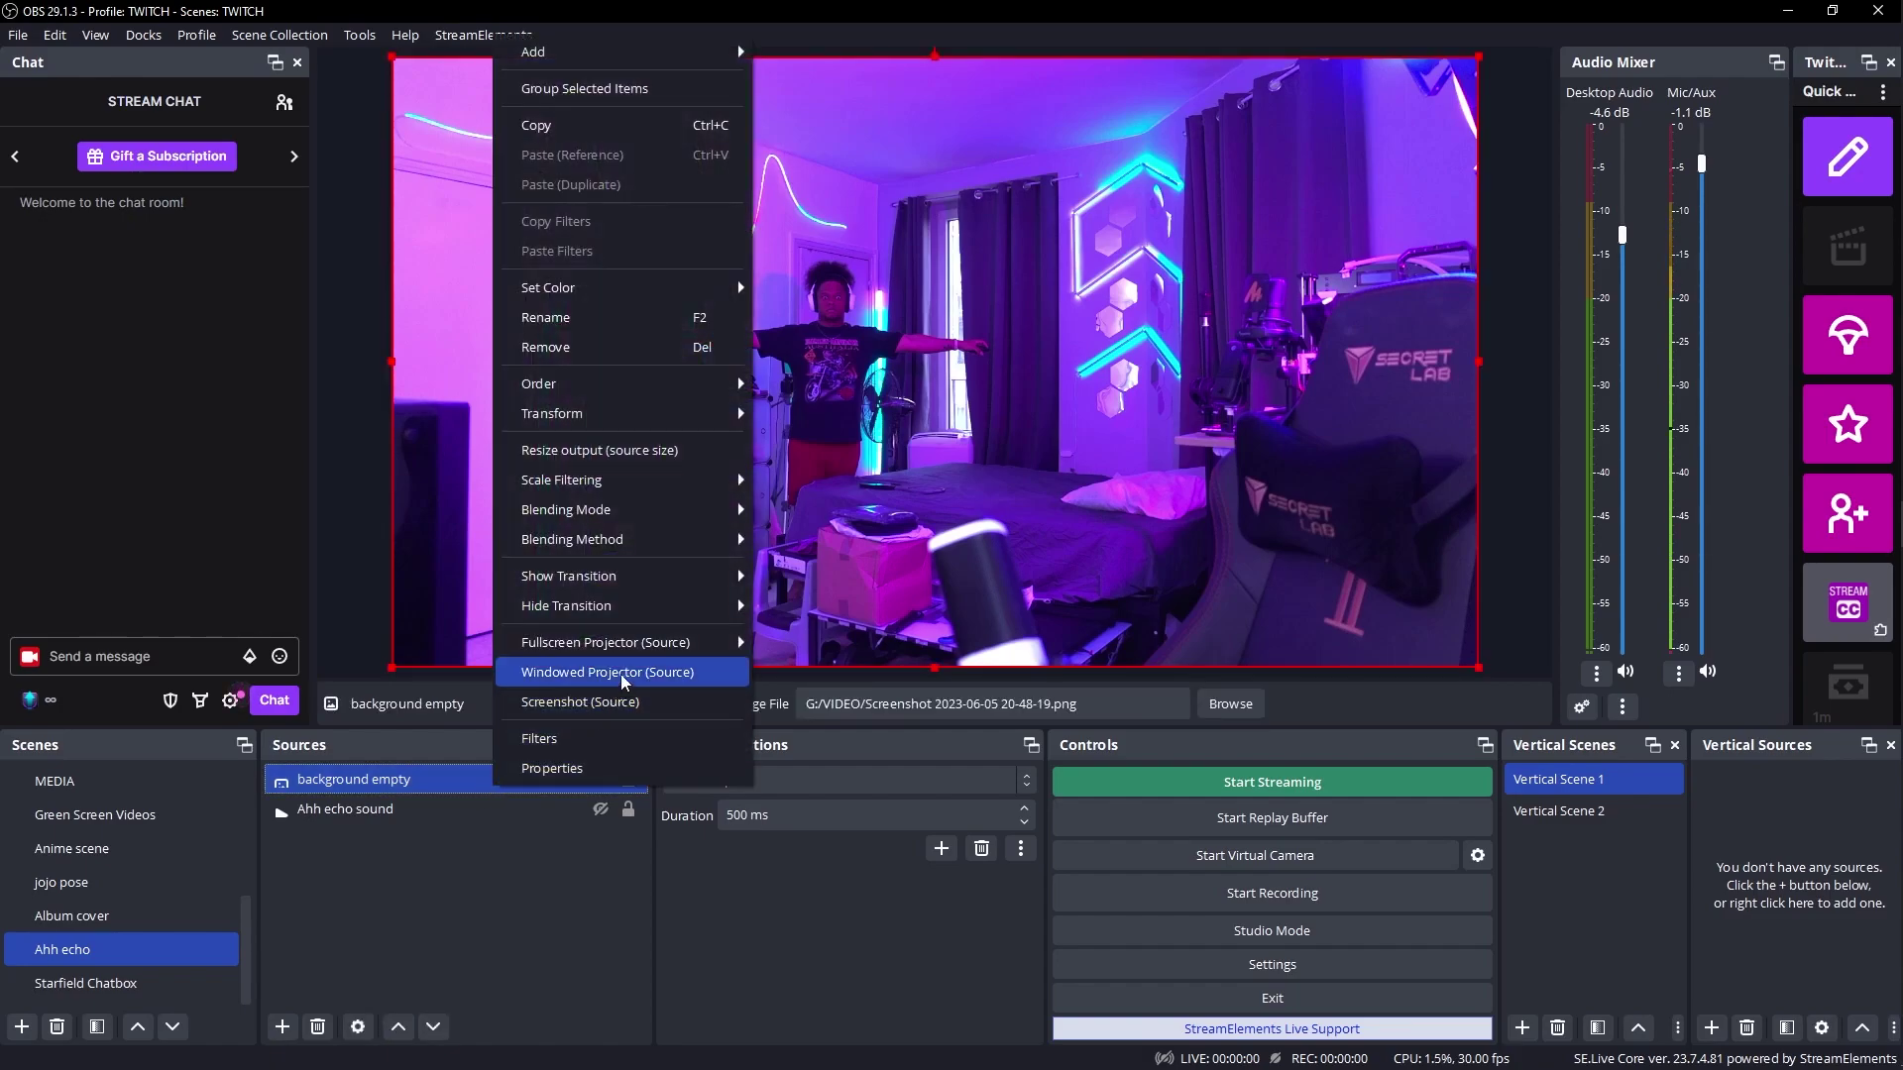
mouse_move(643, 591)
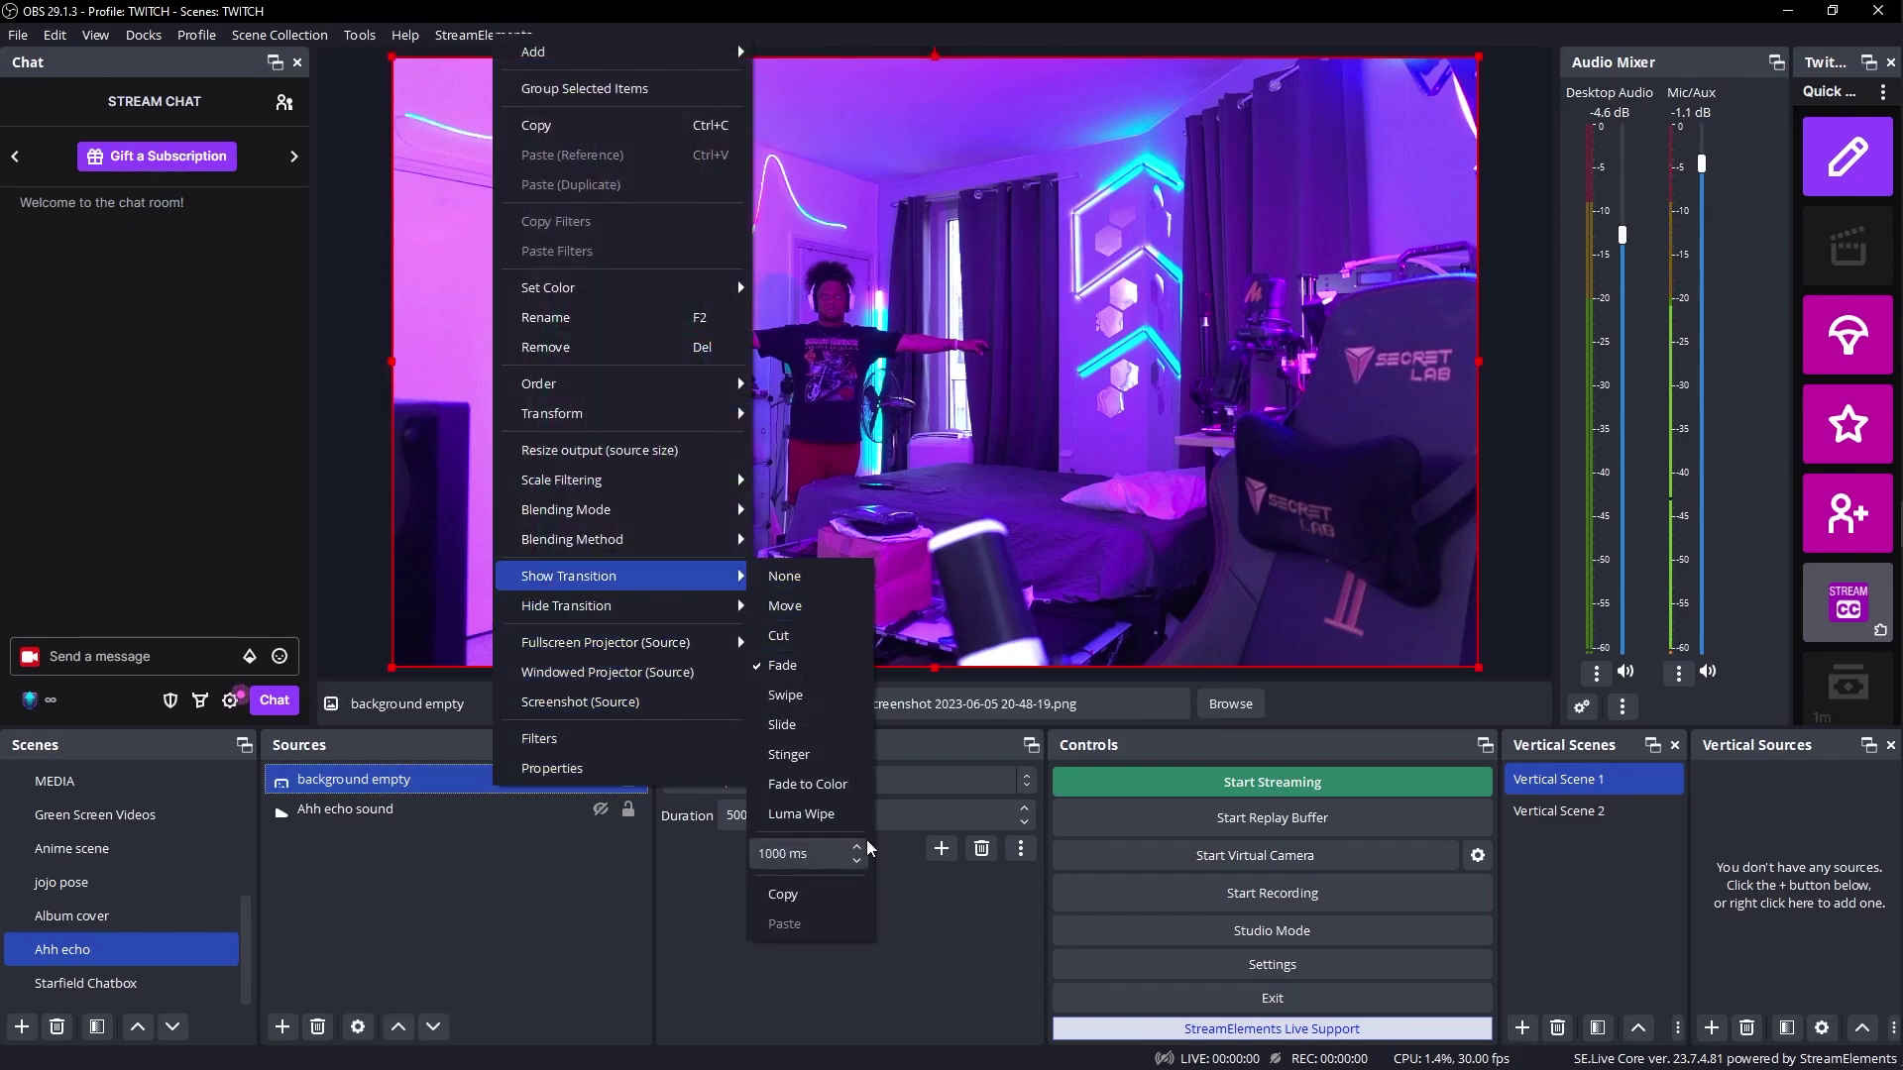
- Dismiss the menu, deselect the background source and switch to the GAME scene
left_click(508, 913)
left_click(501, 913)
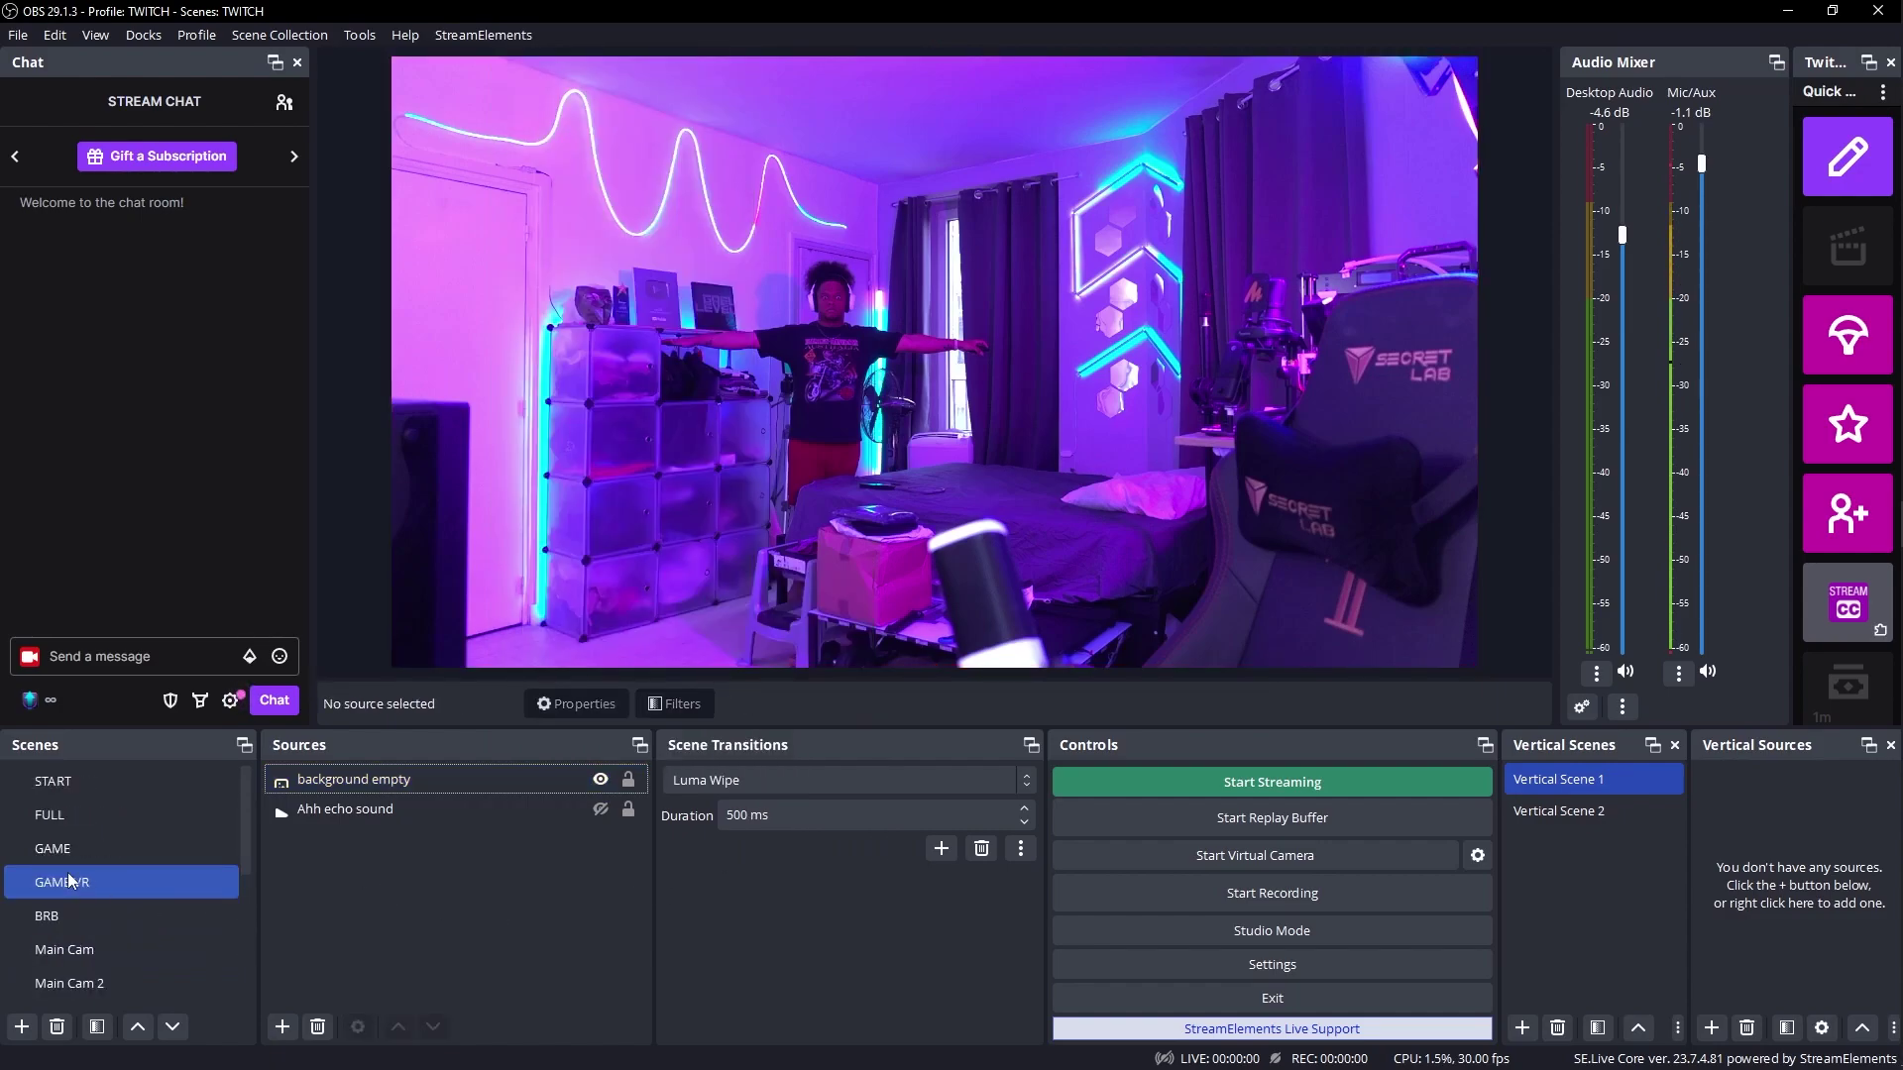
left_click(57, 845)
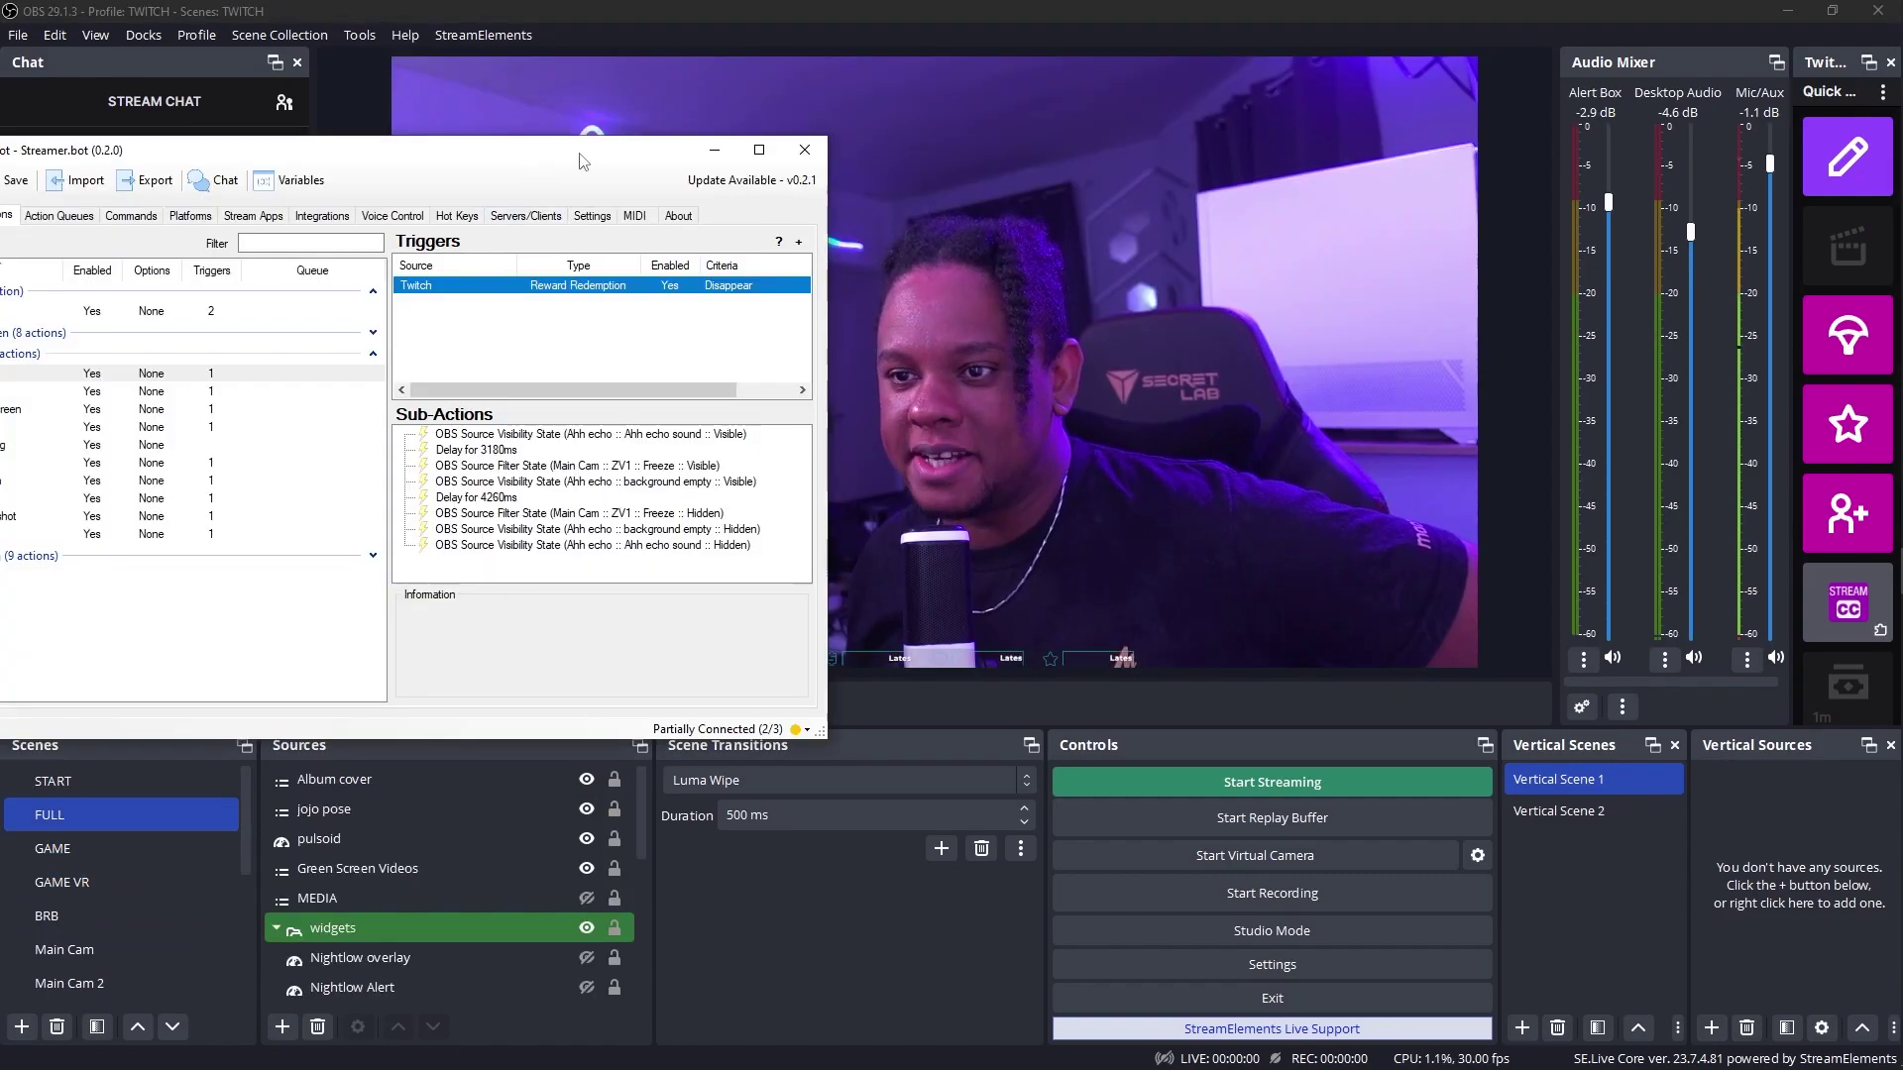
- Run Test Trigger on the Disappear reward's Twitch trigger so its echo-and-freeze effect plays
left_click_drag(582, 160, 304, 170)
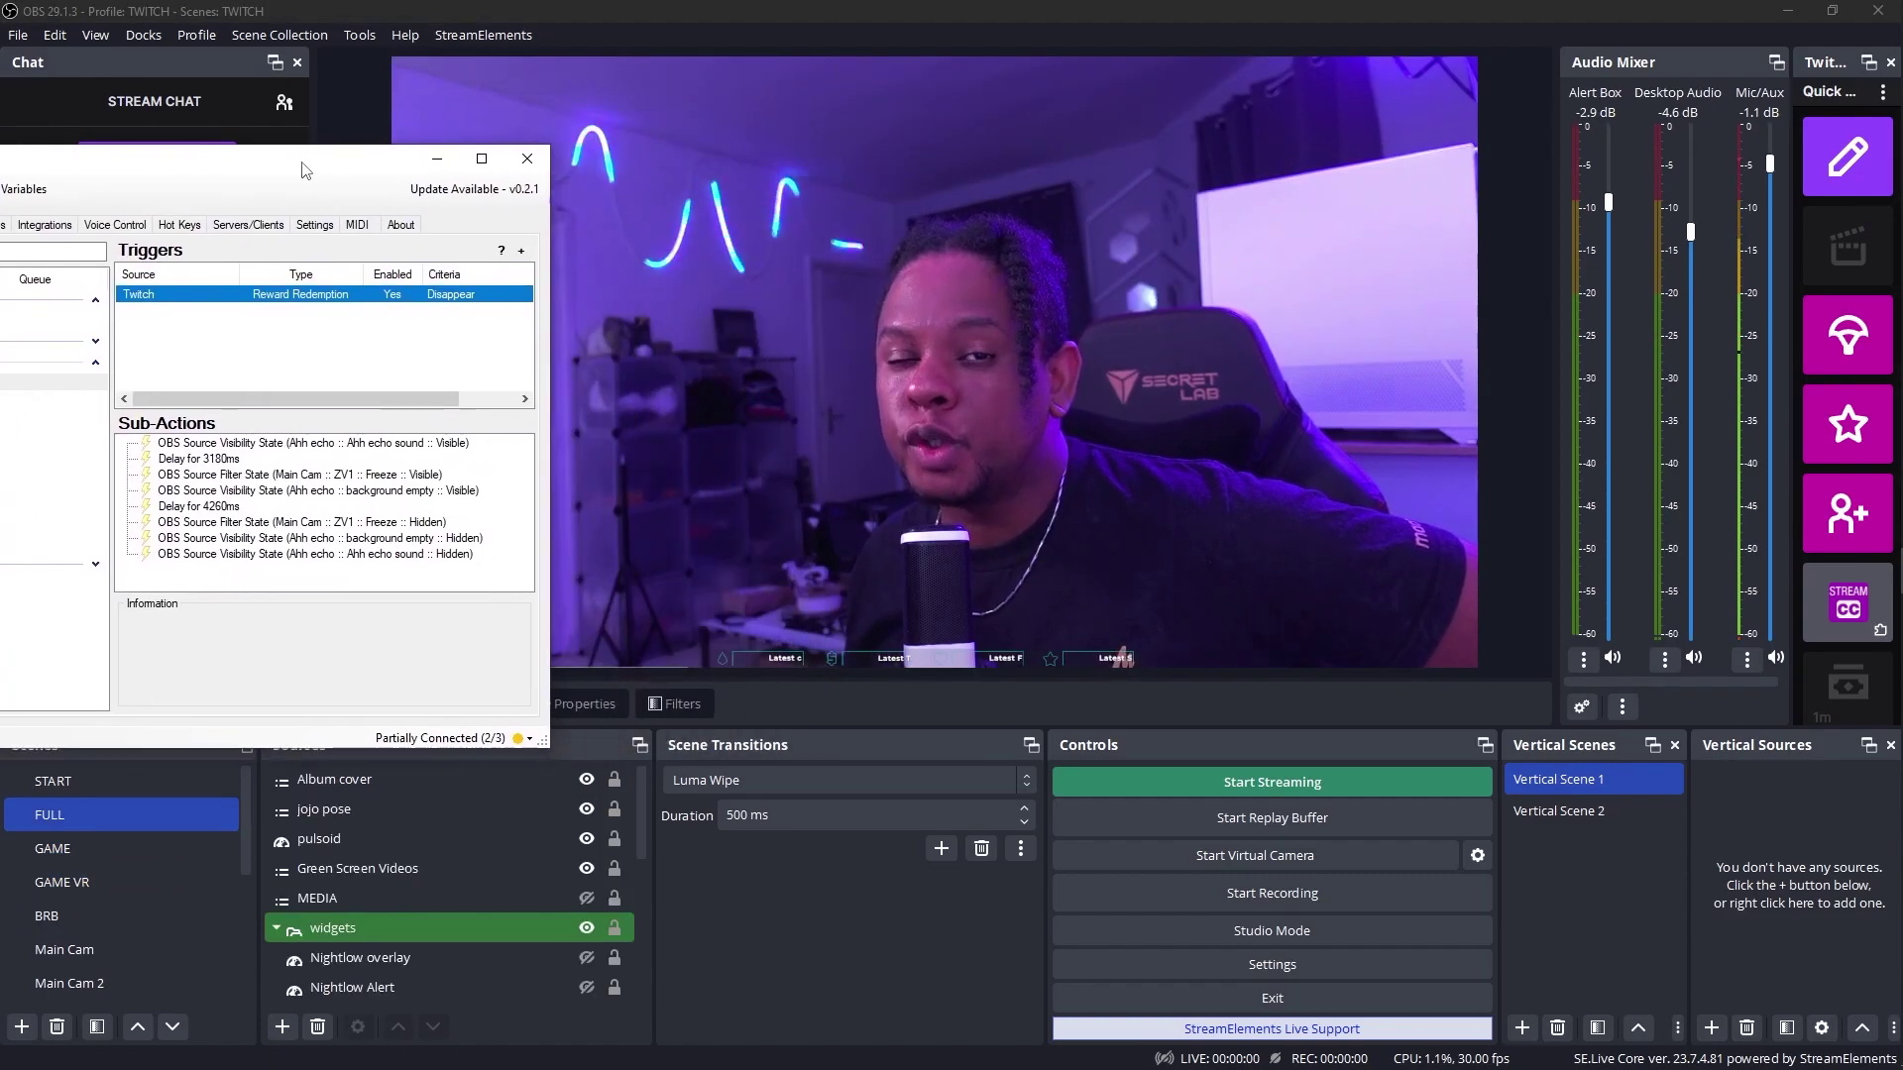
right_click(260, 302)
left_click(313, 309)
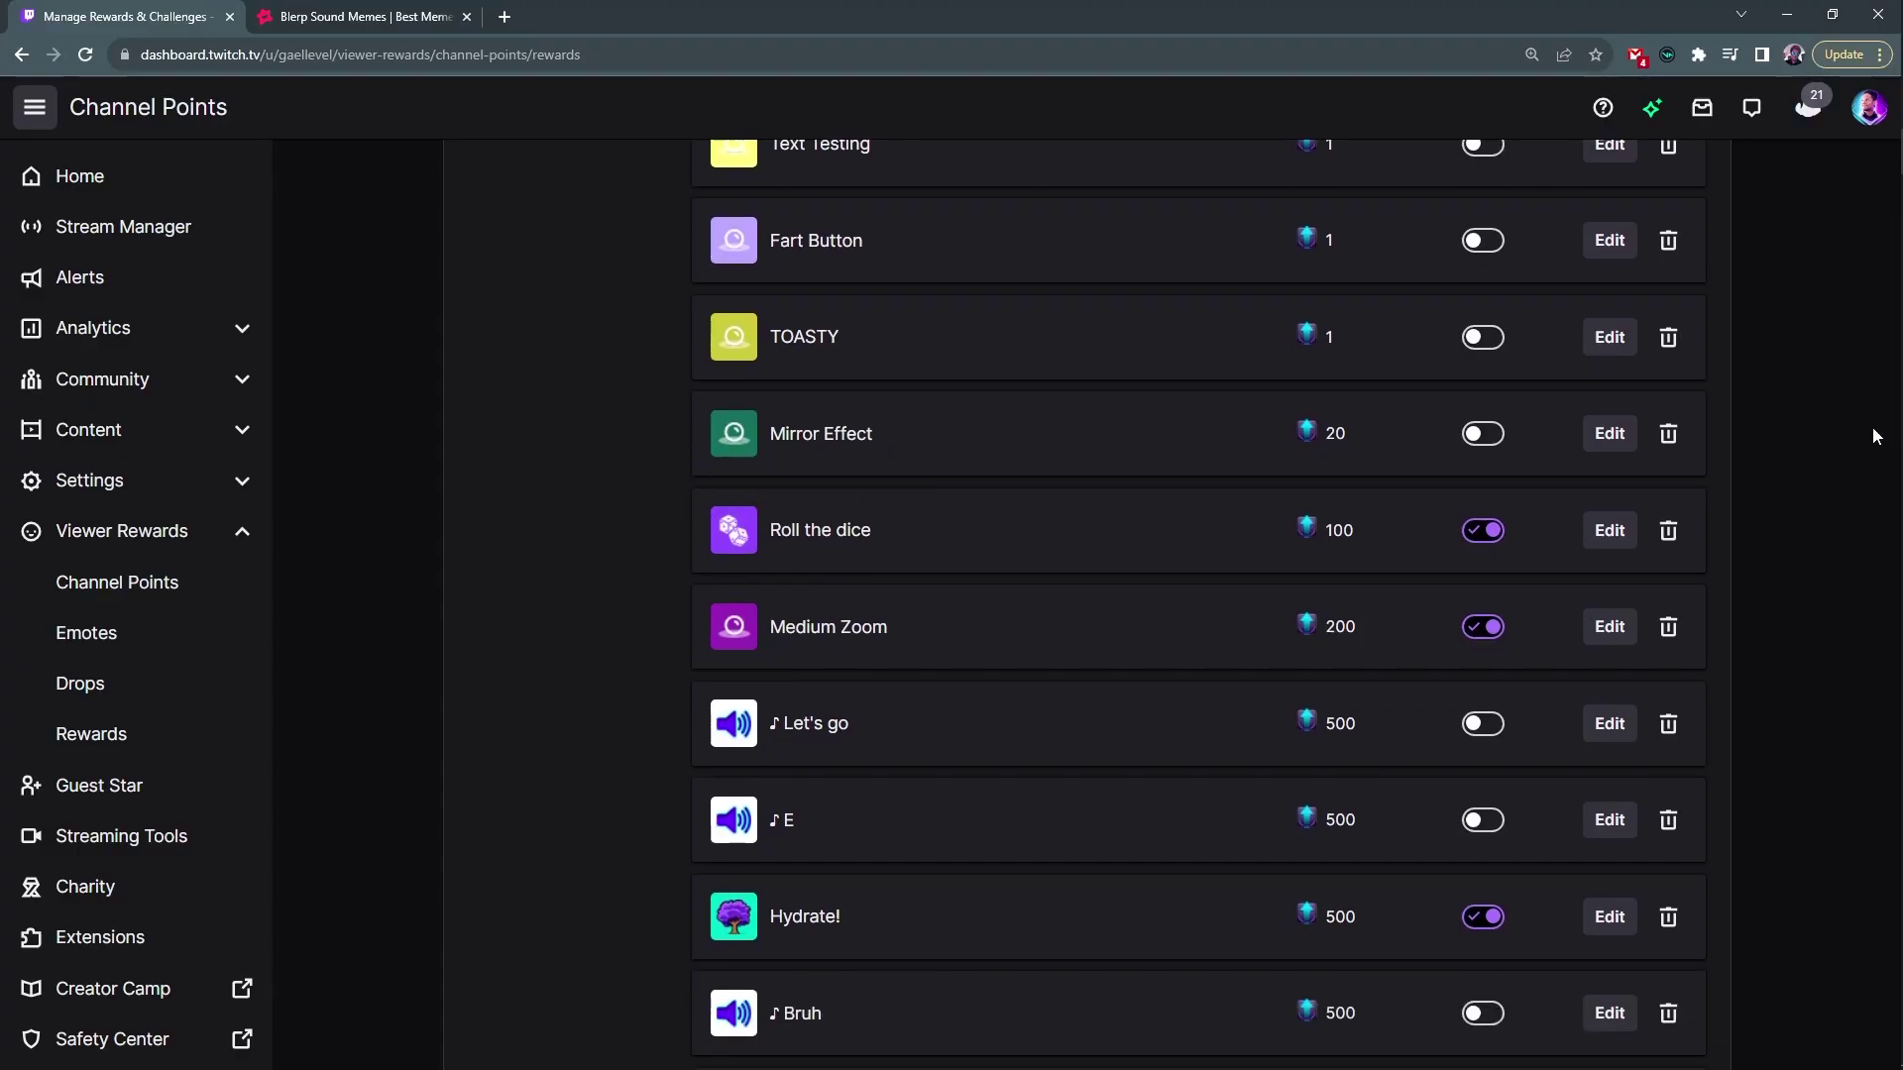
- Switch from the Twitch rewards page back to the OBS window with Streamer.bot
mouse_move(1898, 432)
left_click(1876, 384)
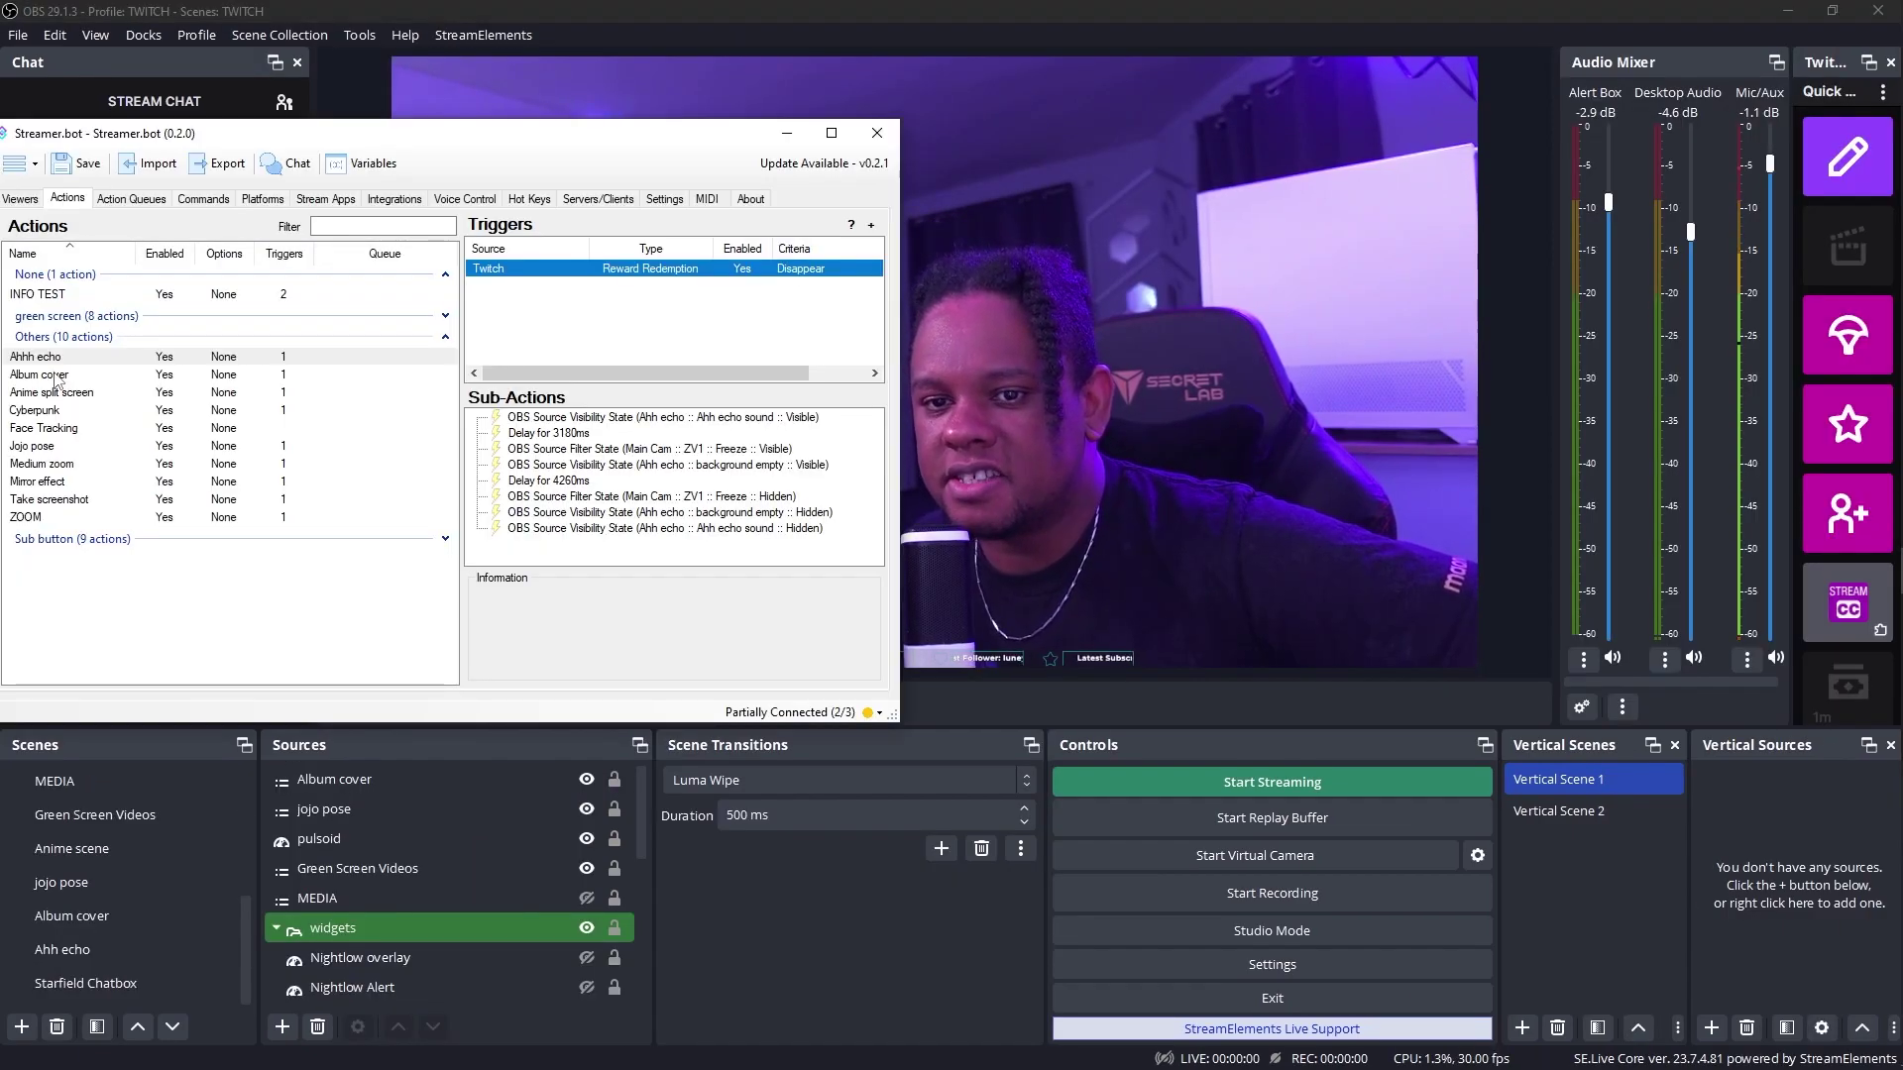
- Test the Album Cover reward trigger and bring OBS forward to watch the effect
left_click_drag(689, 137, 275, 176)
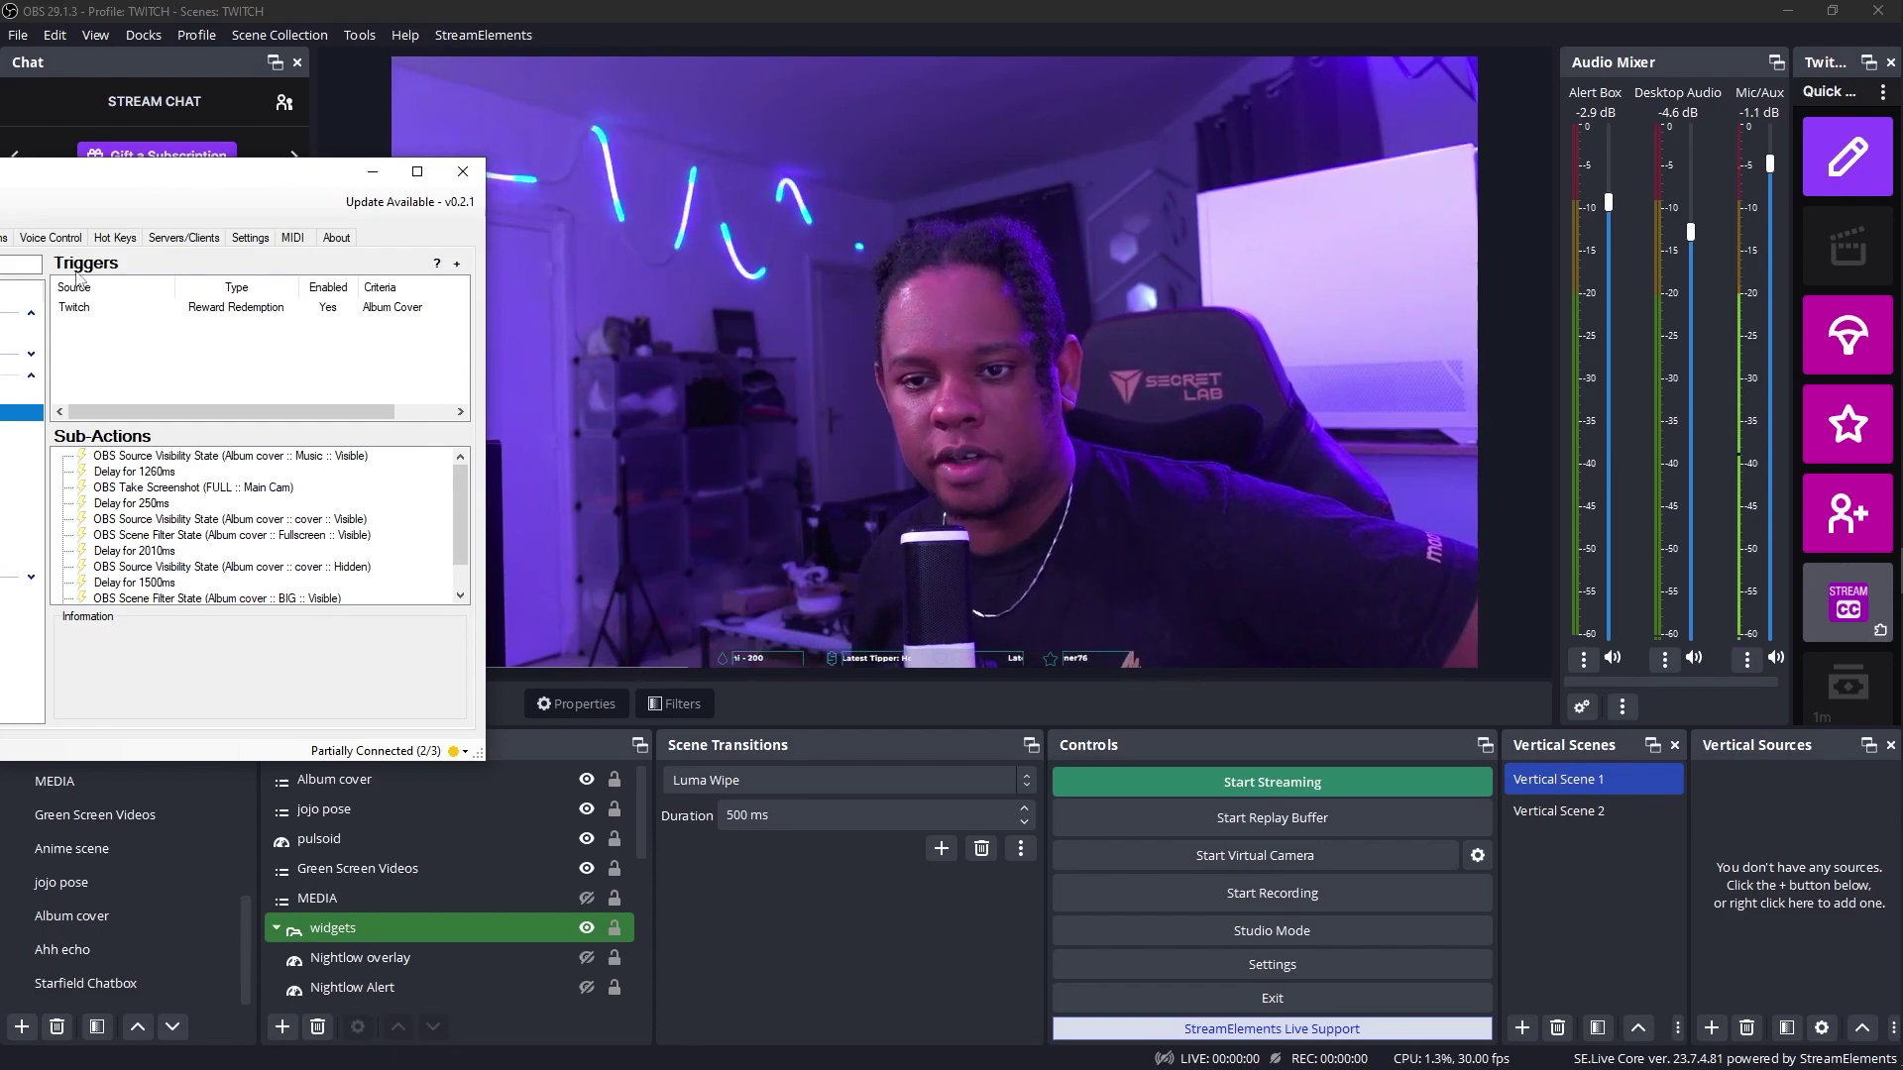
right_click(117, 319)
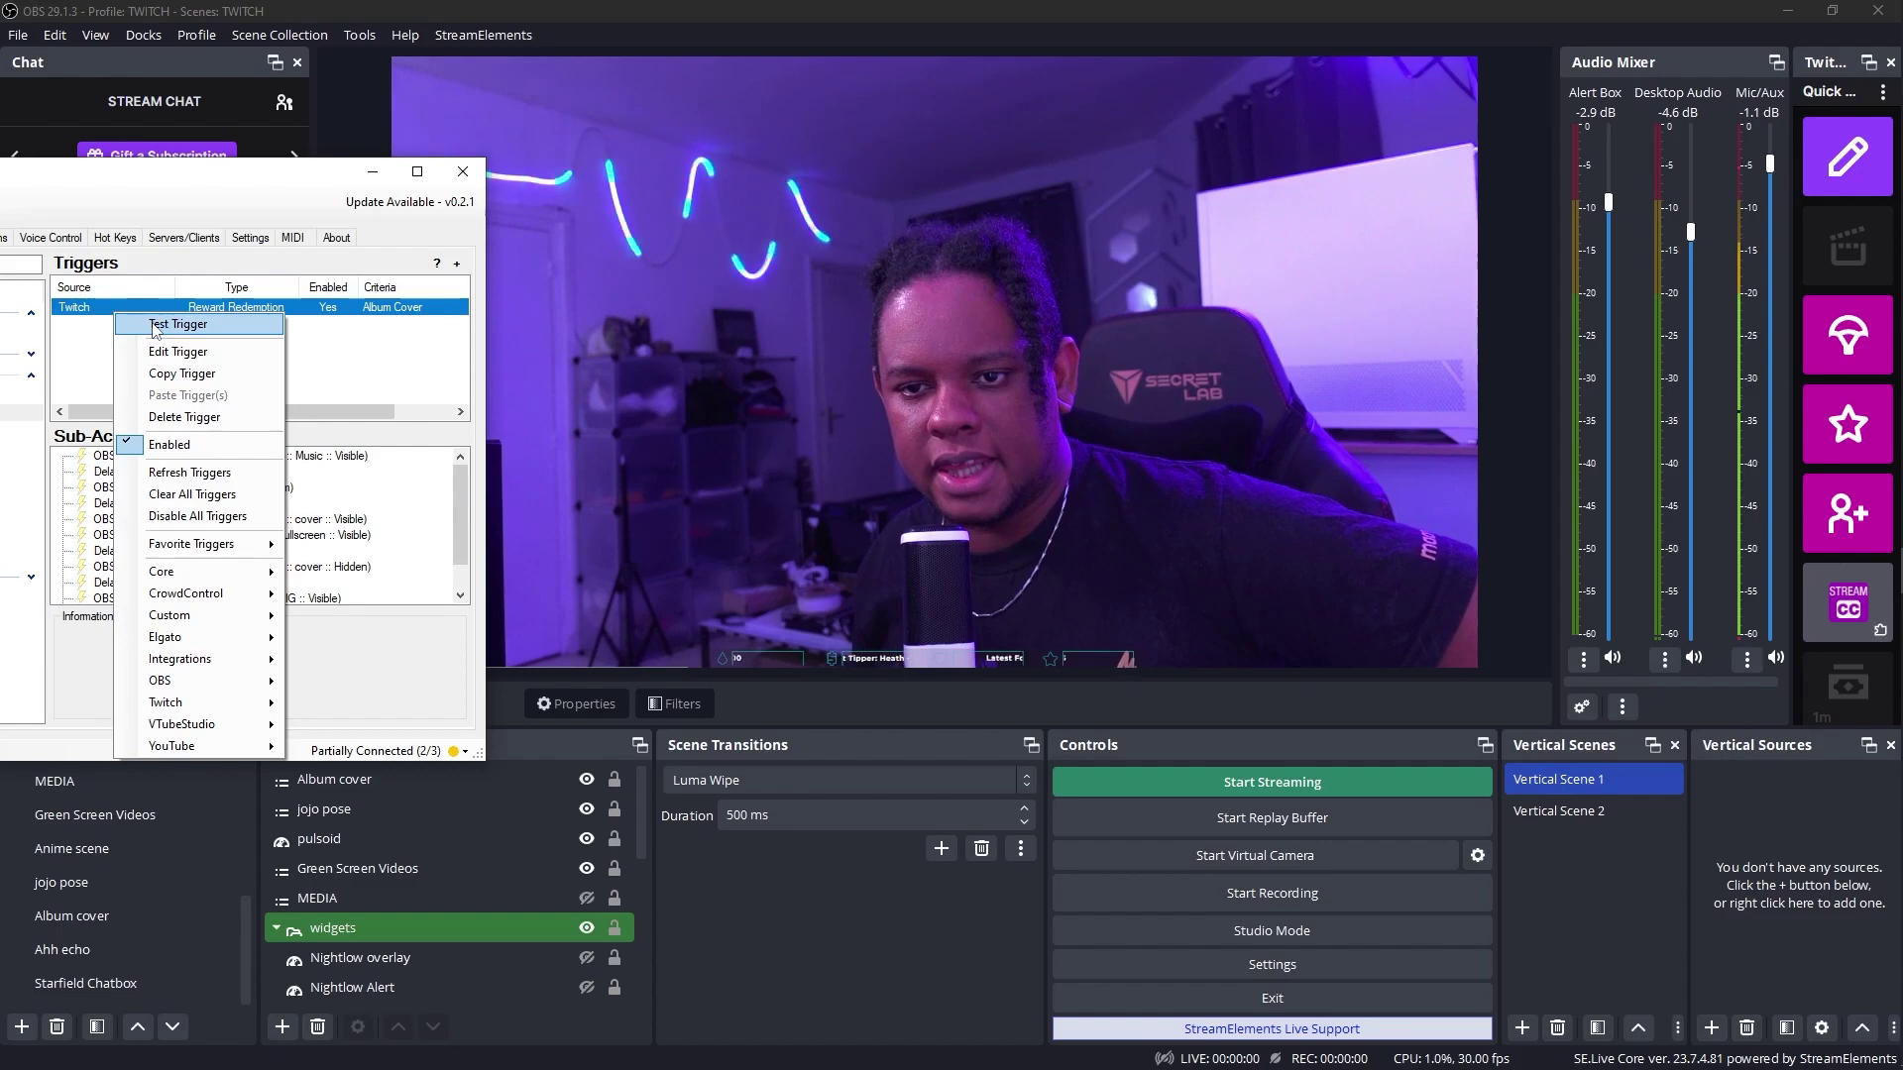
left_click(154, 325)
left_click(687, 10)
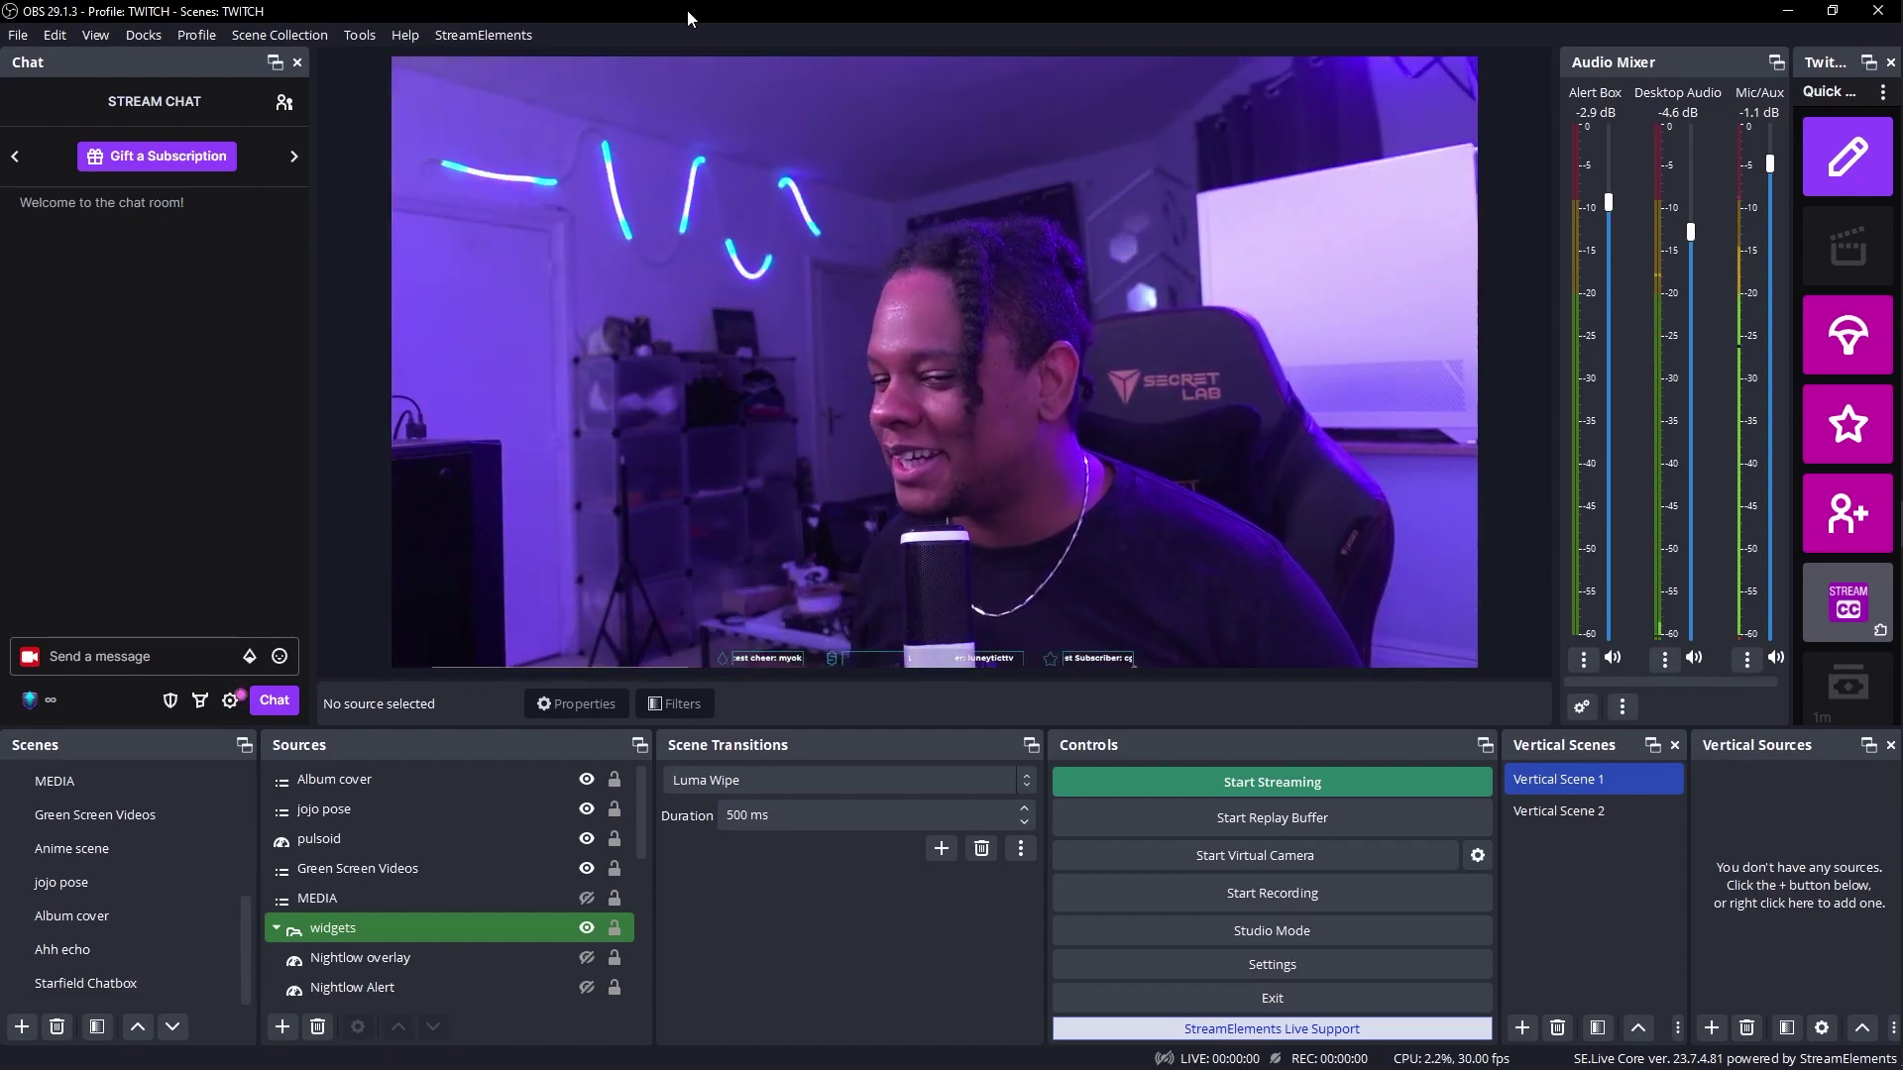
- Bring the Streamer.bot window back in front with all its panes visible
mouse_move(1838, 503)
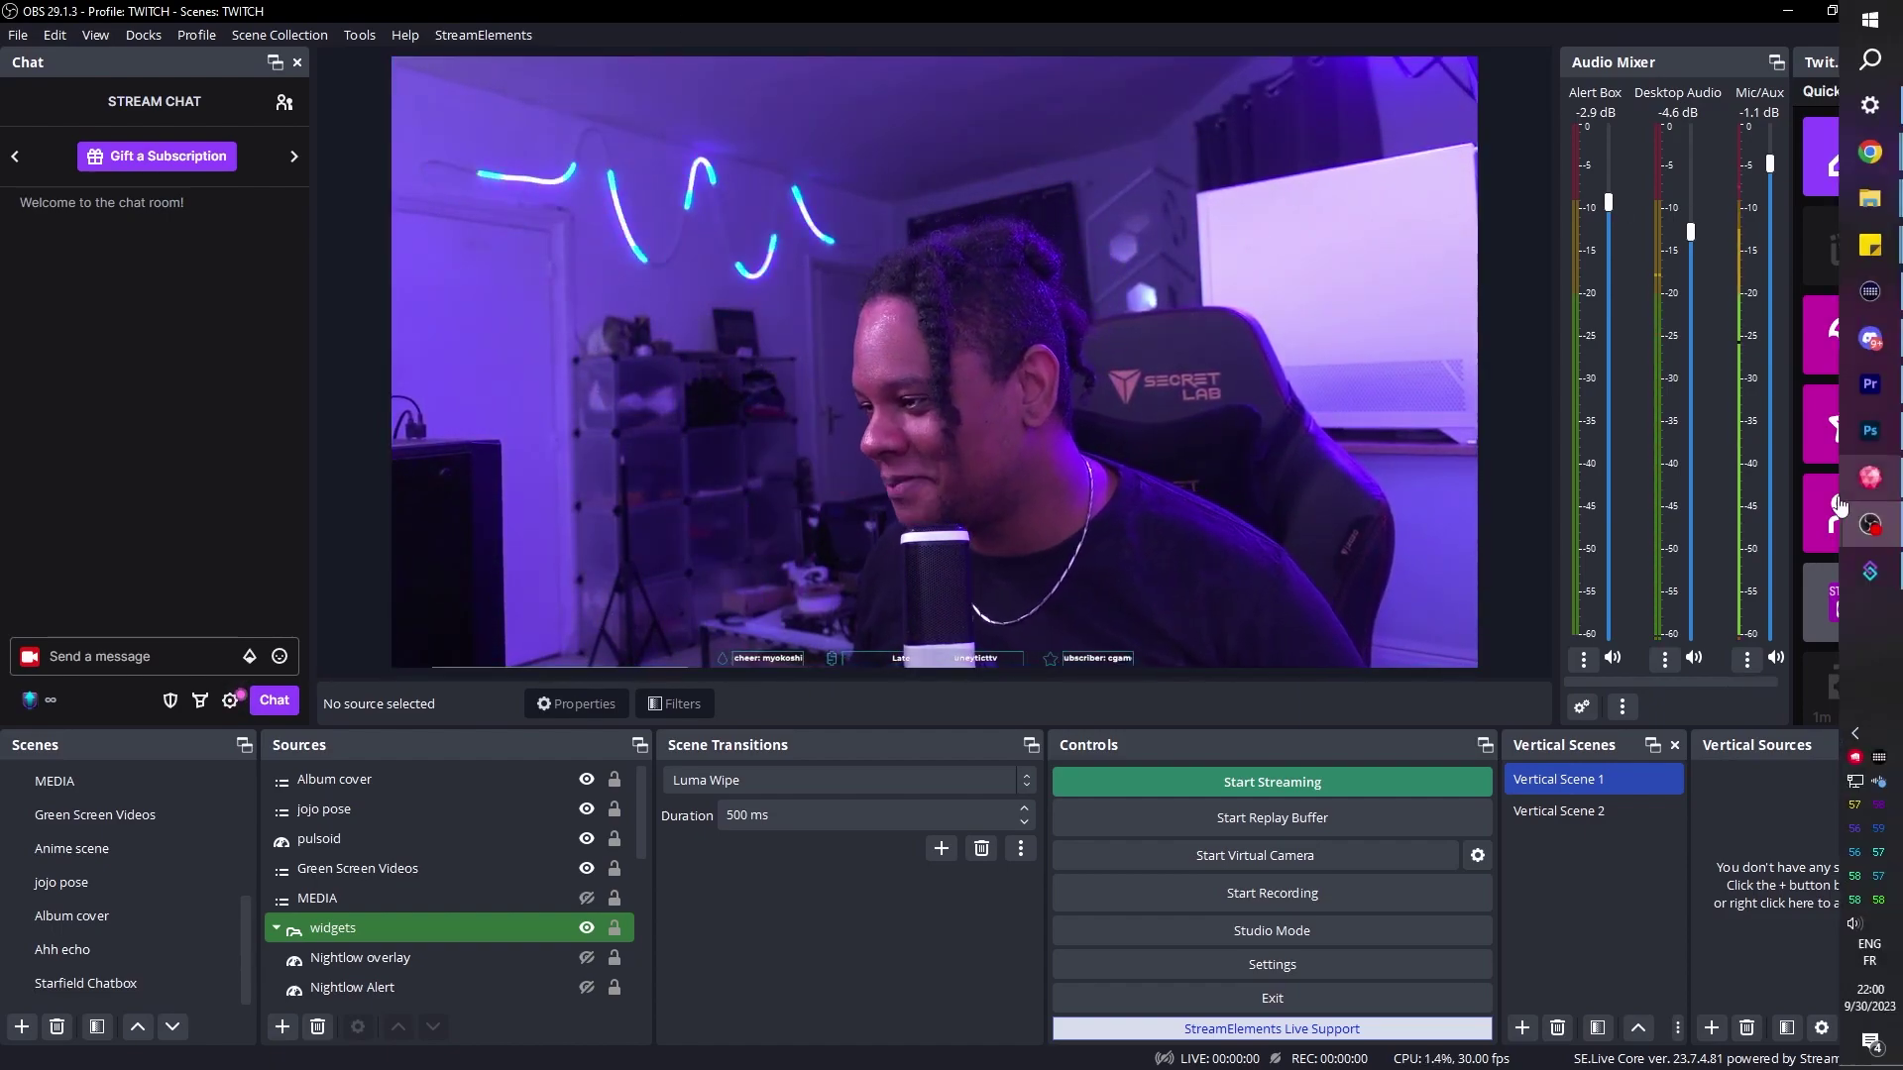
left_click(1871, 575)
left_click(376, 169)
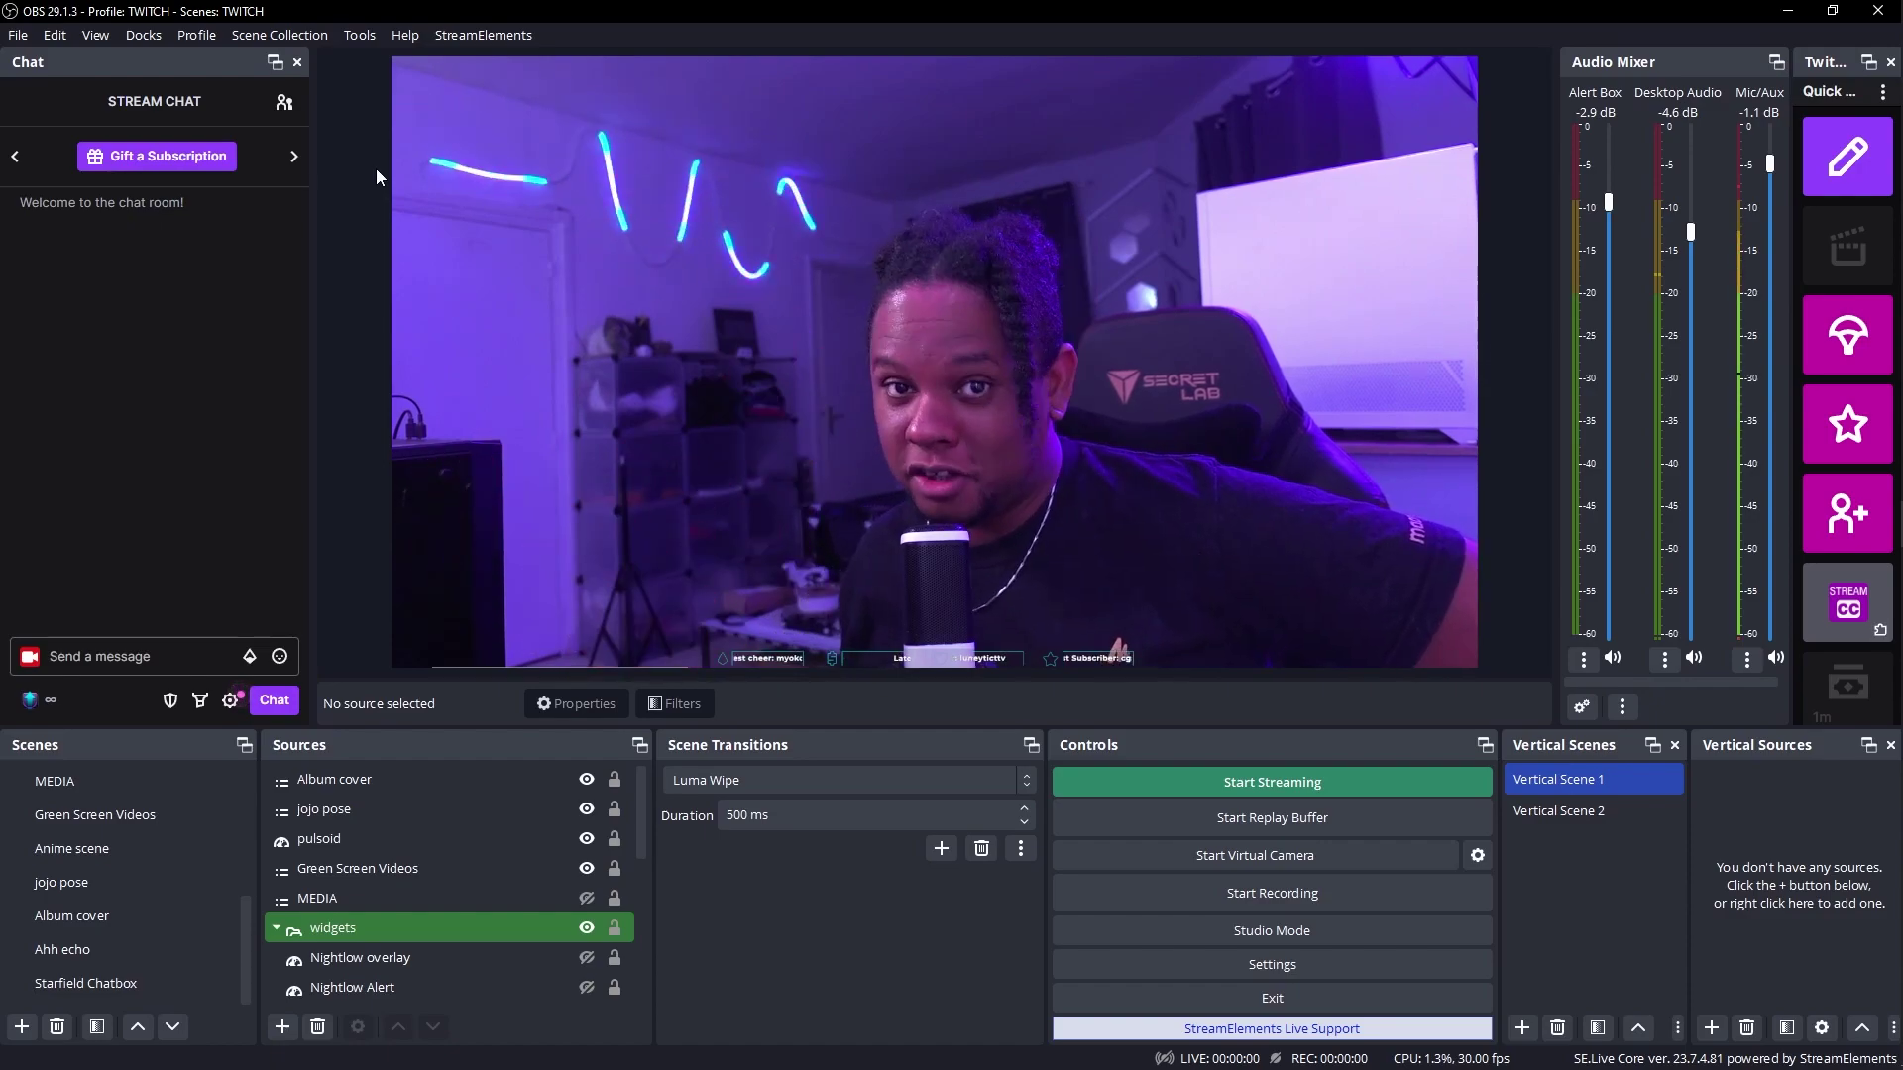
key("alt+Tab")
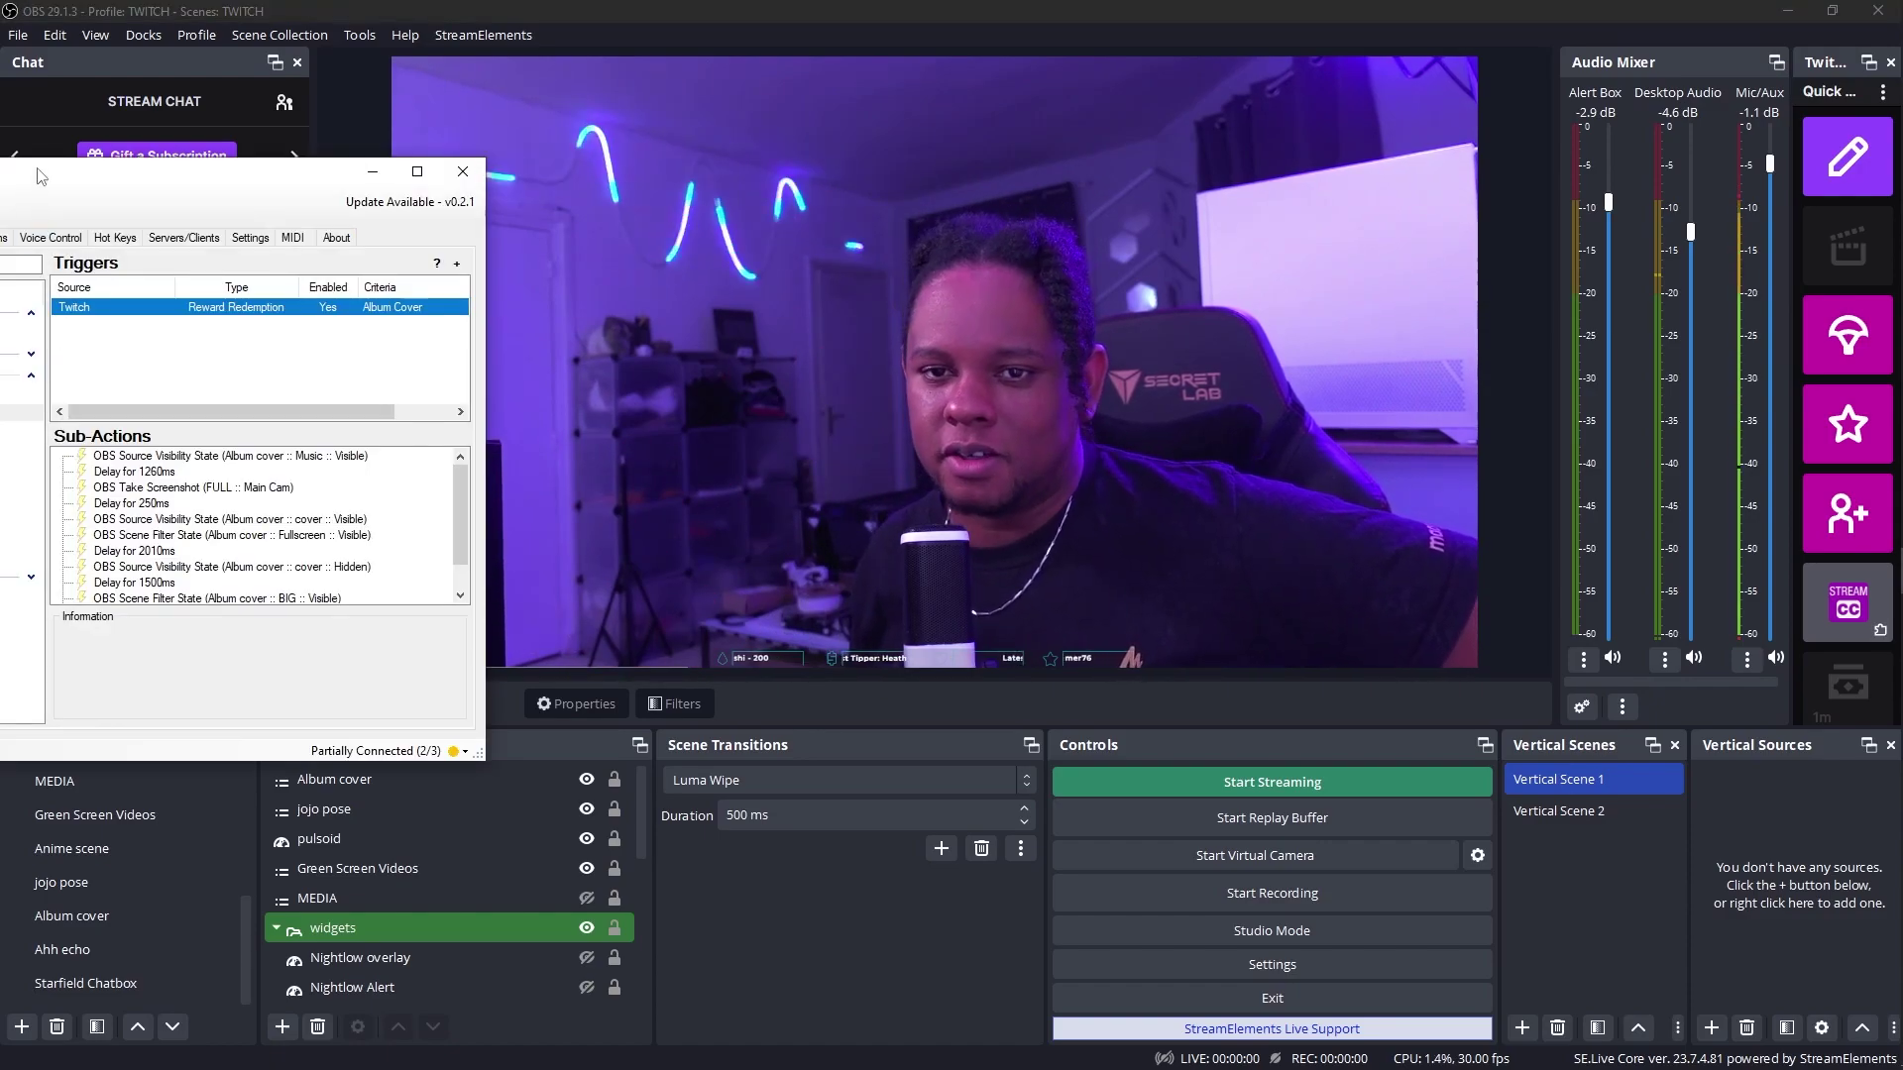
left_click_drag(40, 175, 455, 171)
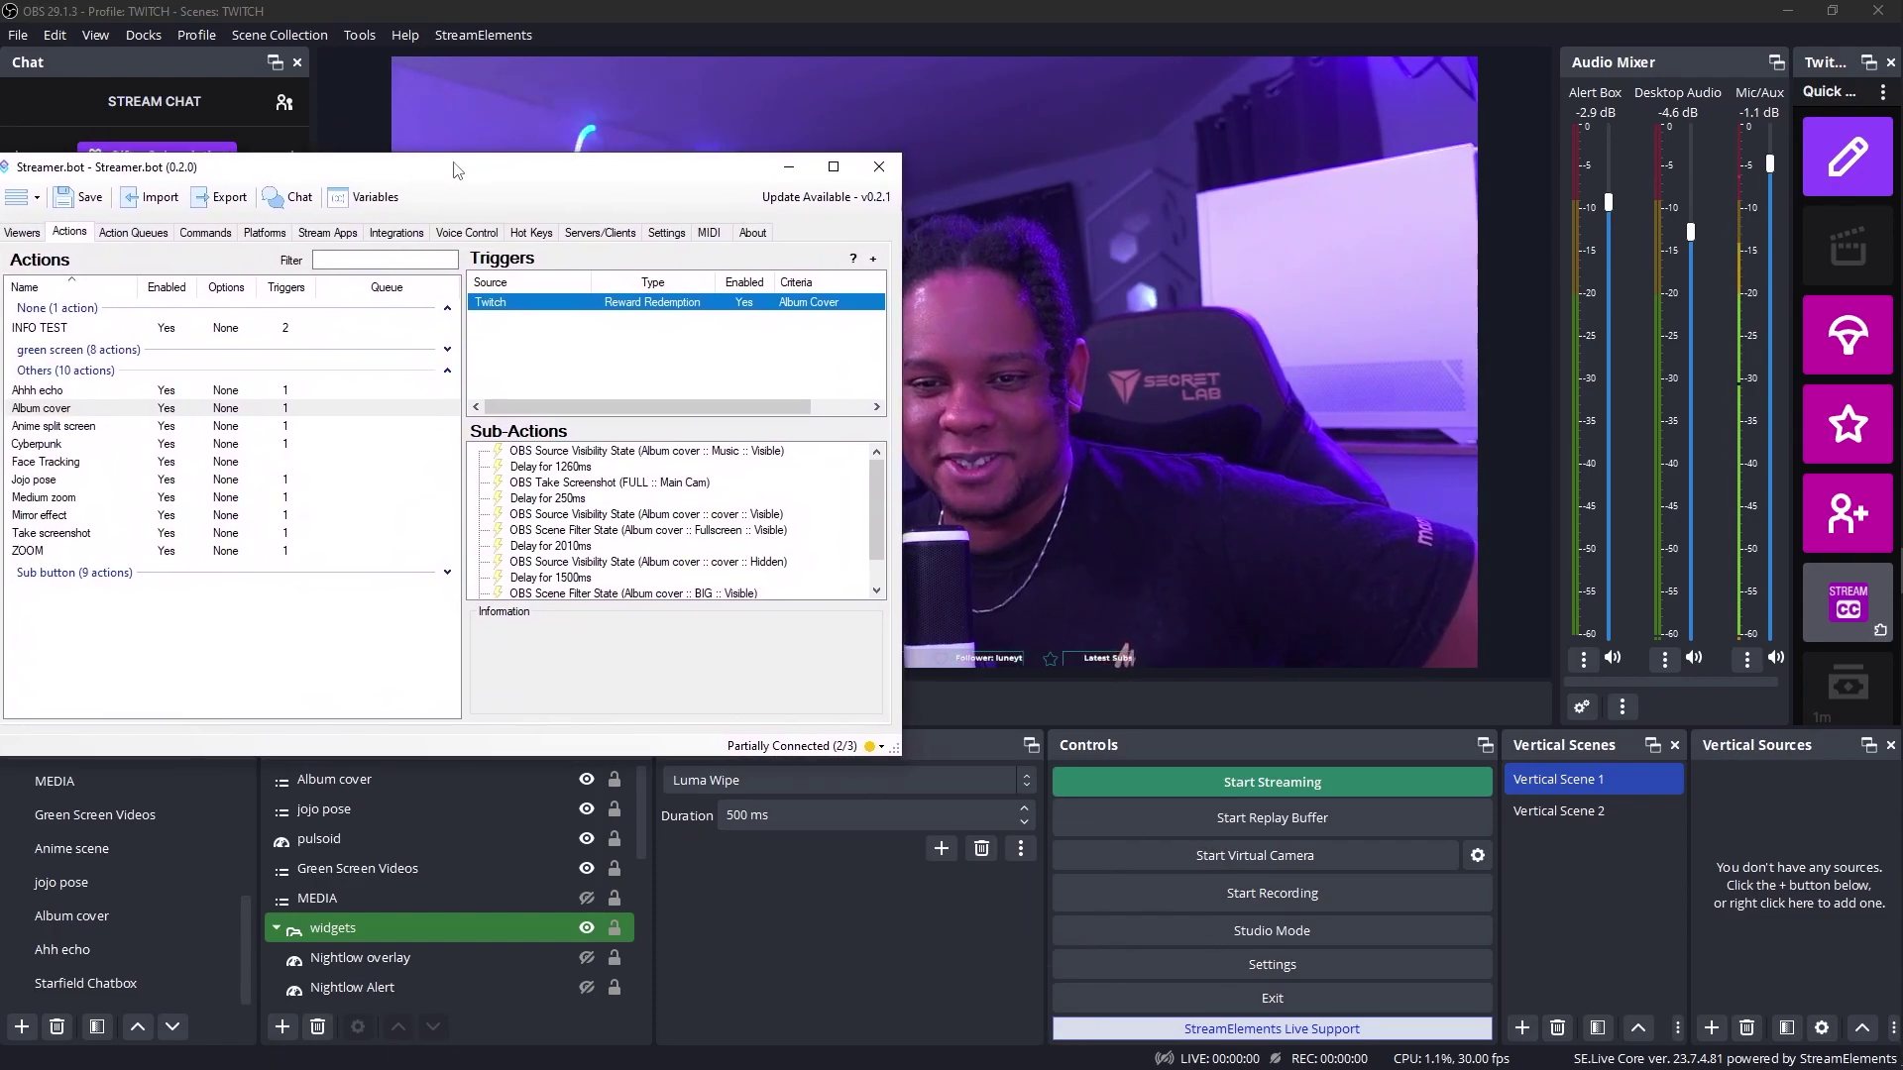
- Open the Cyberpunk action and run Test Trigger on its Twitch reward trigger
left_click(40, 444)
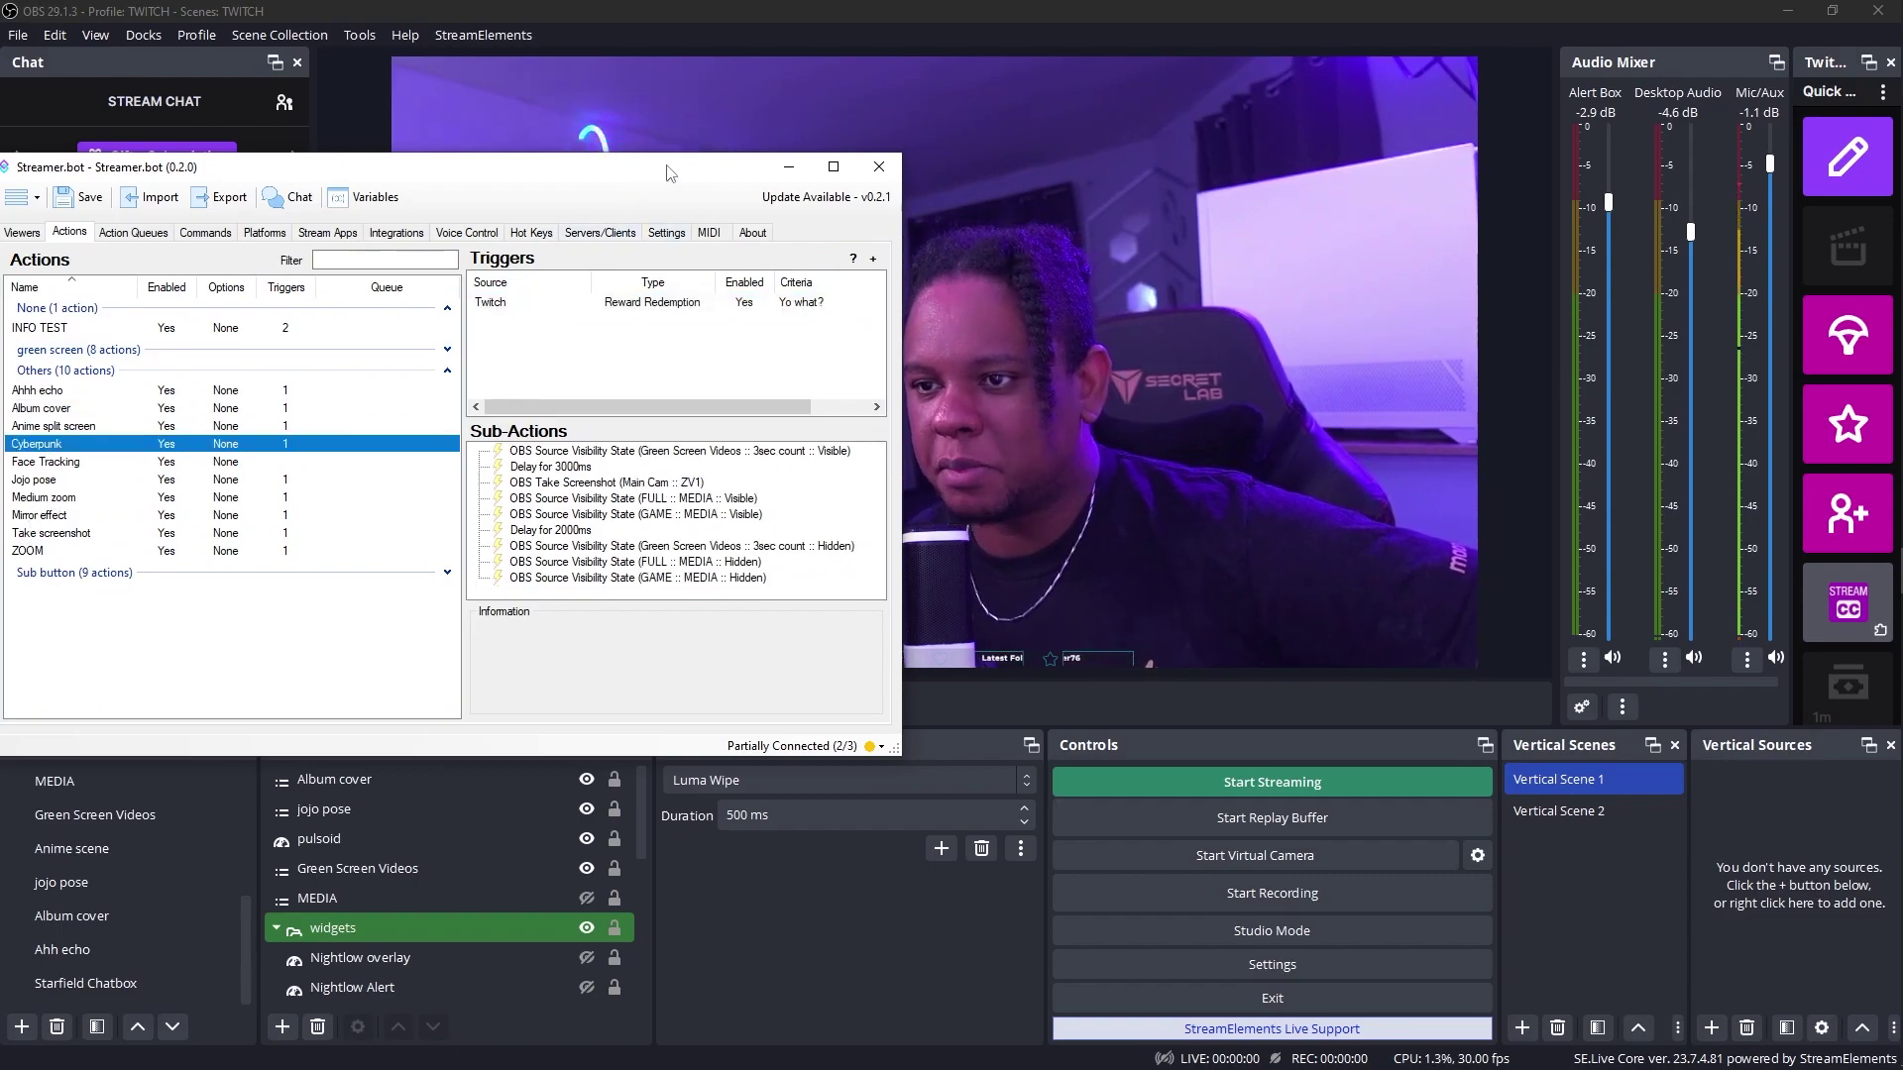
left_click_drag(668, 173, 237, 206)
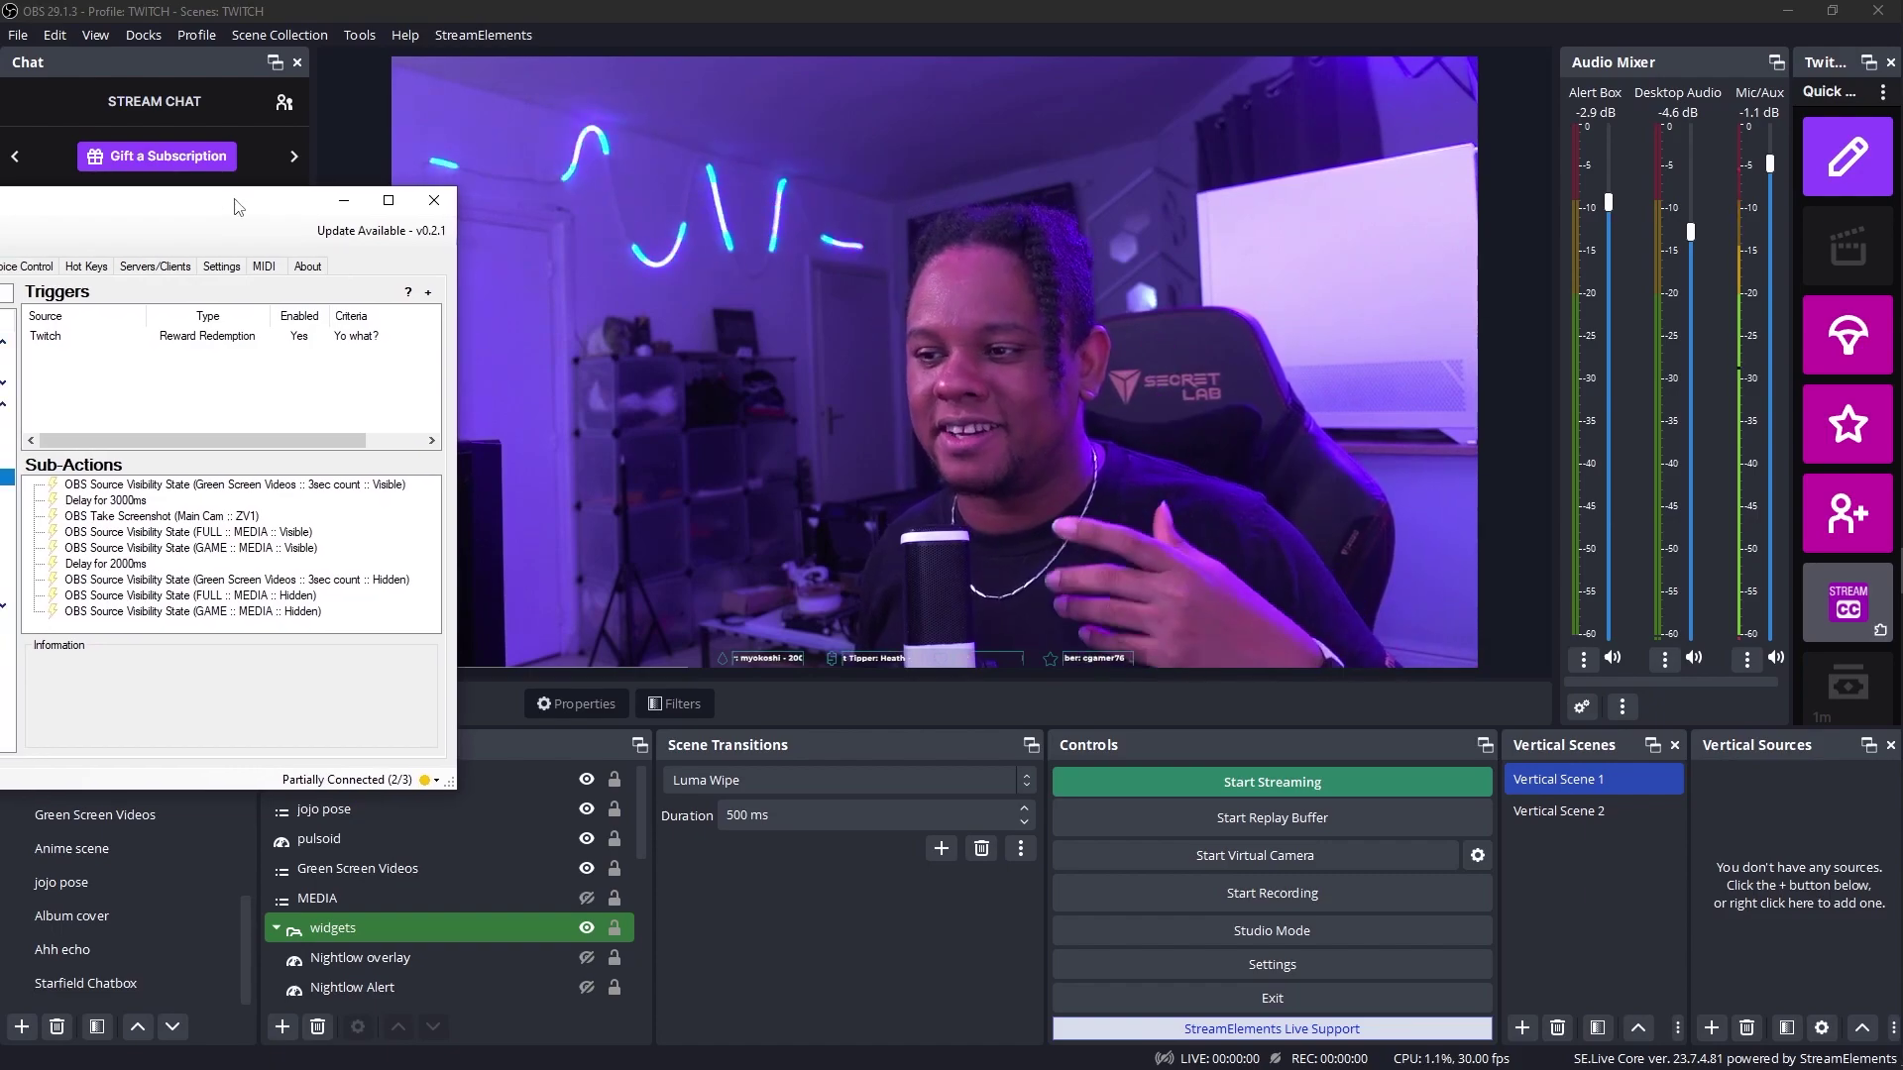
right_click(184, 338)
left_click(192, 349)
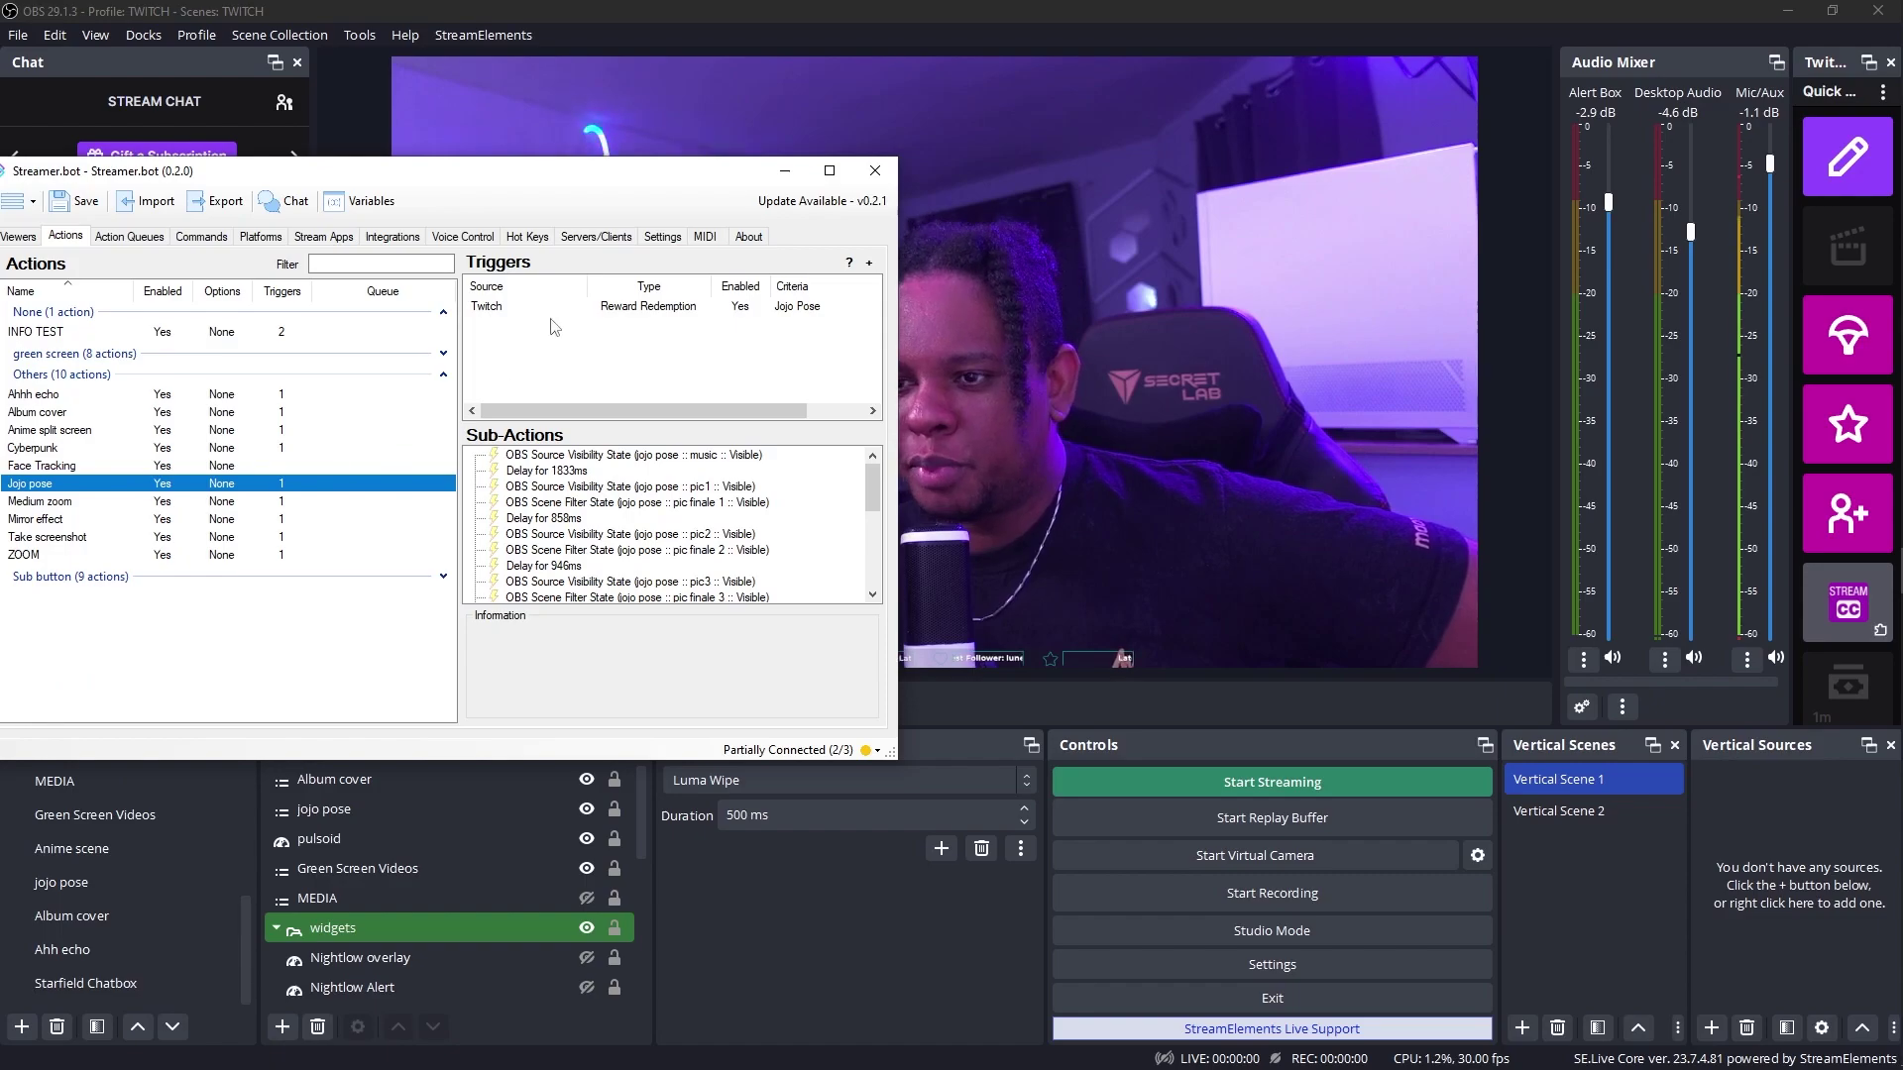
- Test the Jojo Pose trigger, dock Streamer.bot on the left half, and view OBS
right_click(573, 309)
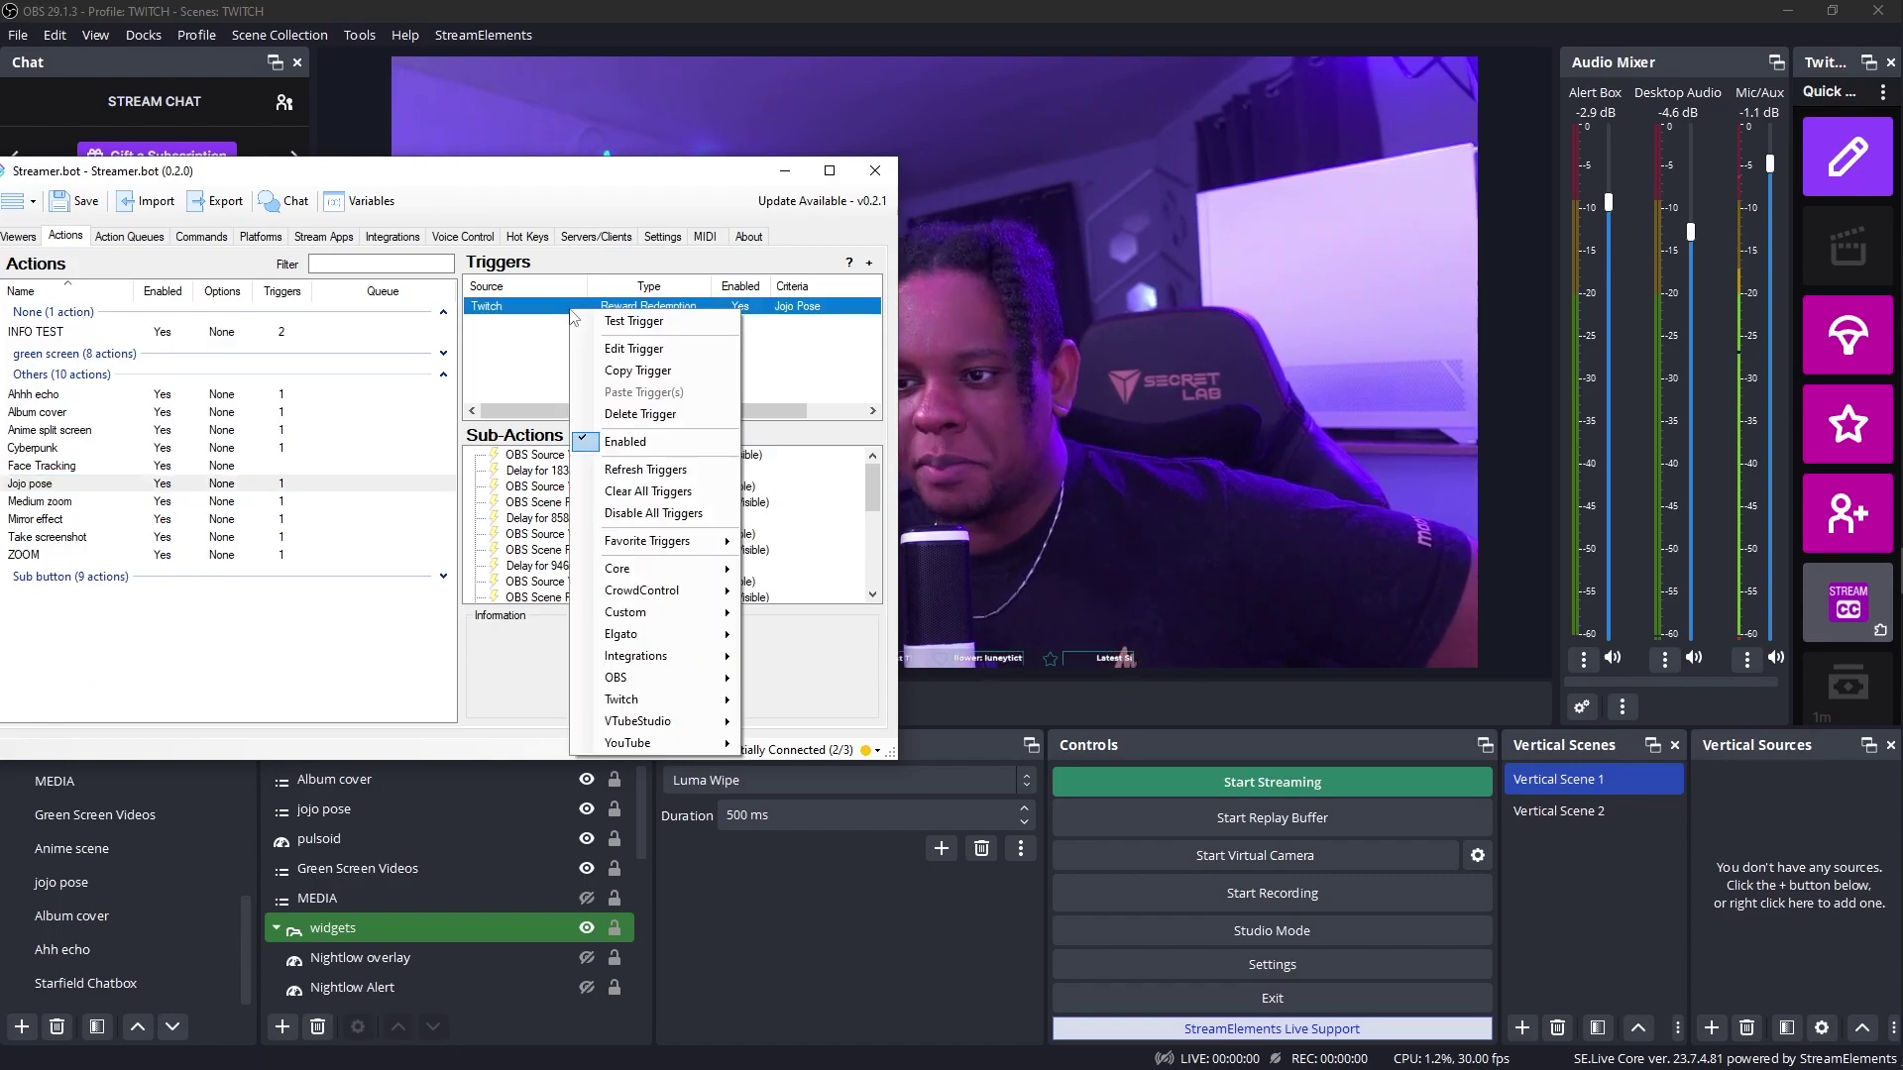
left_click(606, 327)
left_click_drag(744, 171, 5, 221)
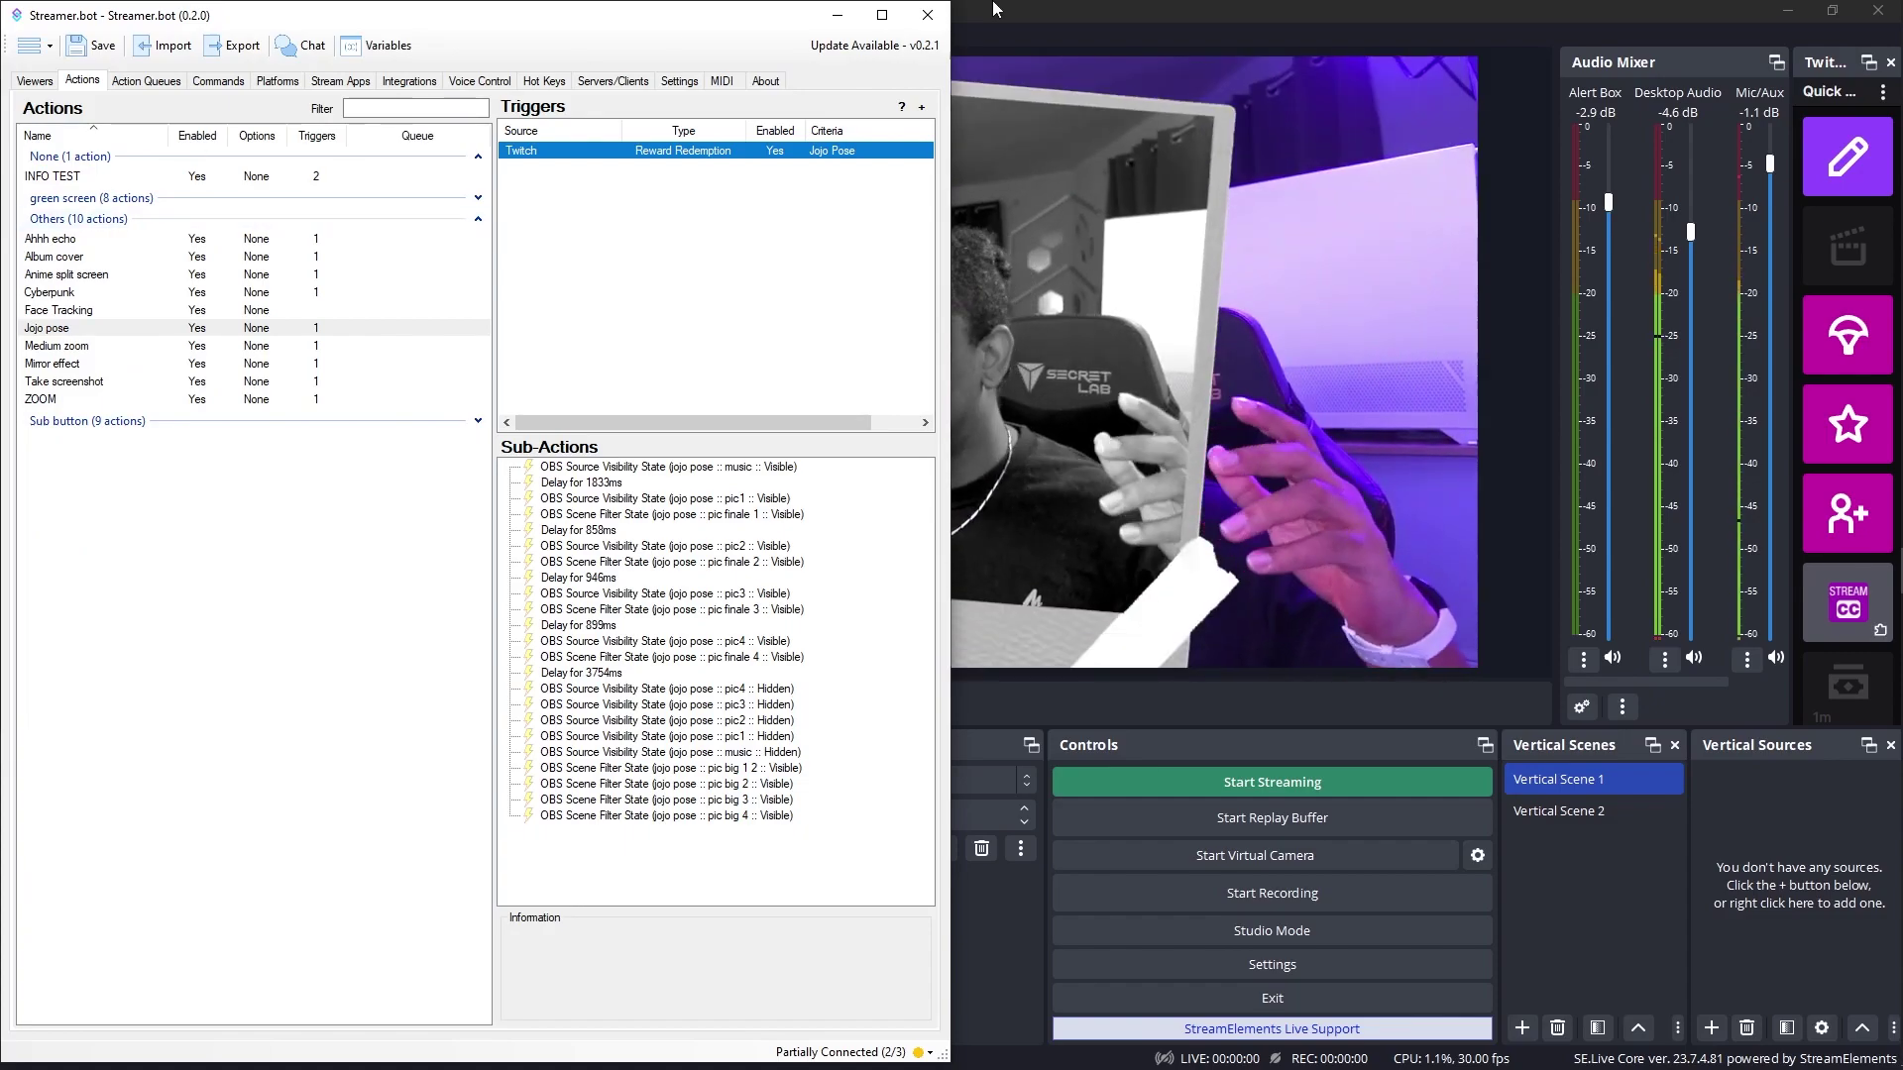
left_click(1045, 5)
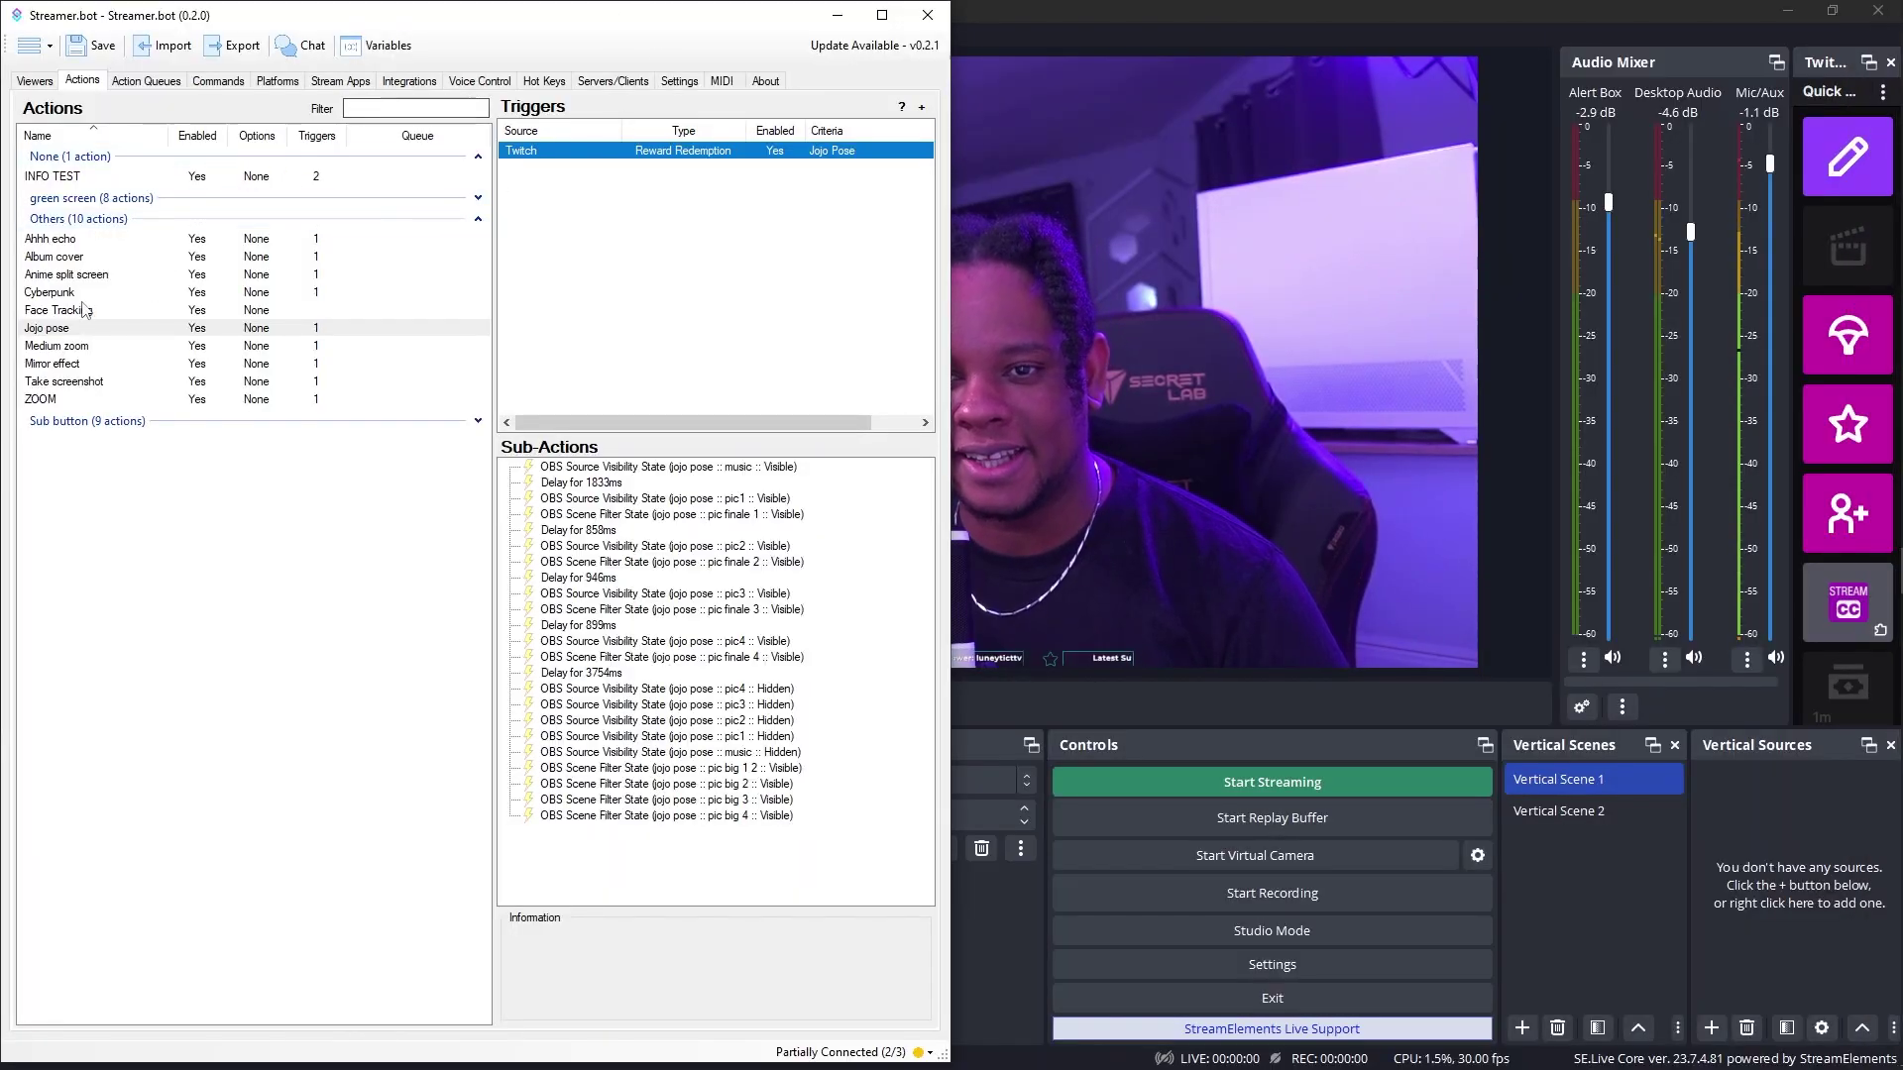
- Open the Anime split screen action, test its Twitch trigger, and view OBS
left_click(81, 276)
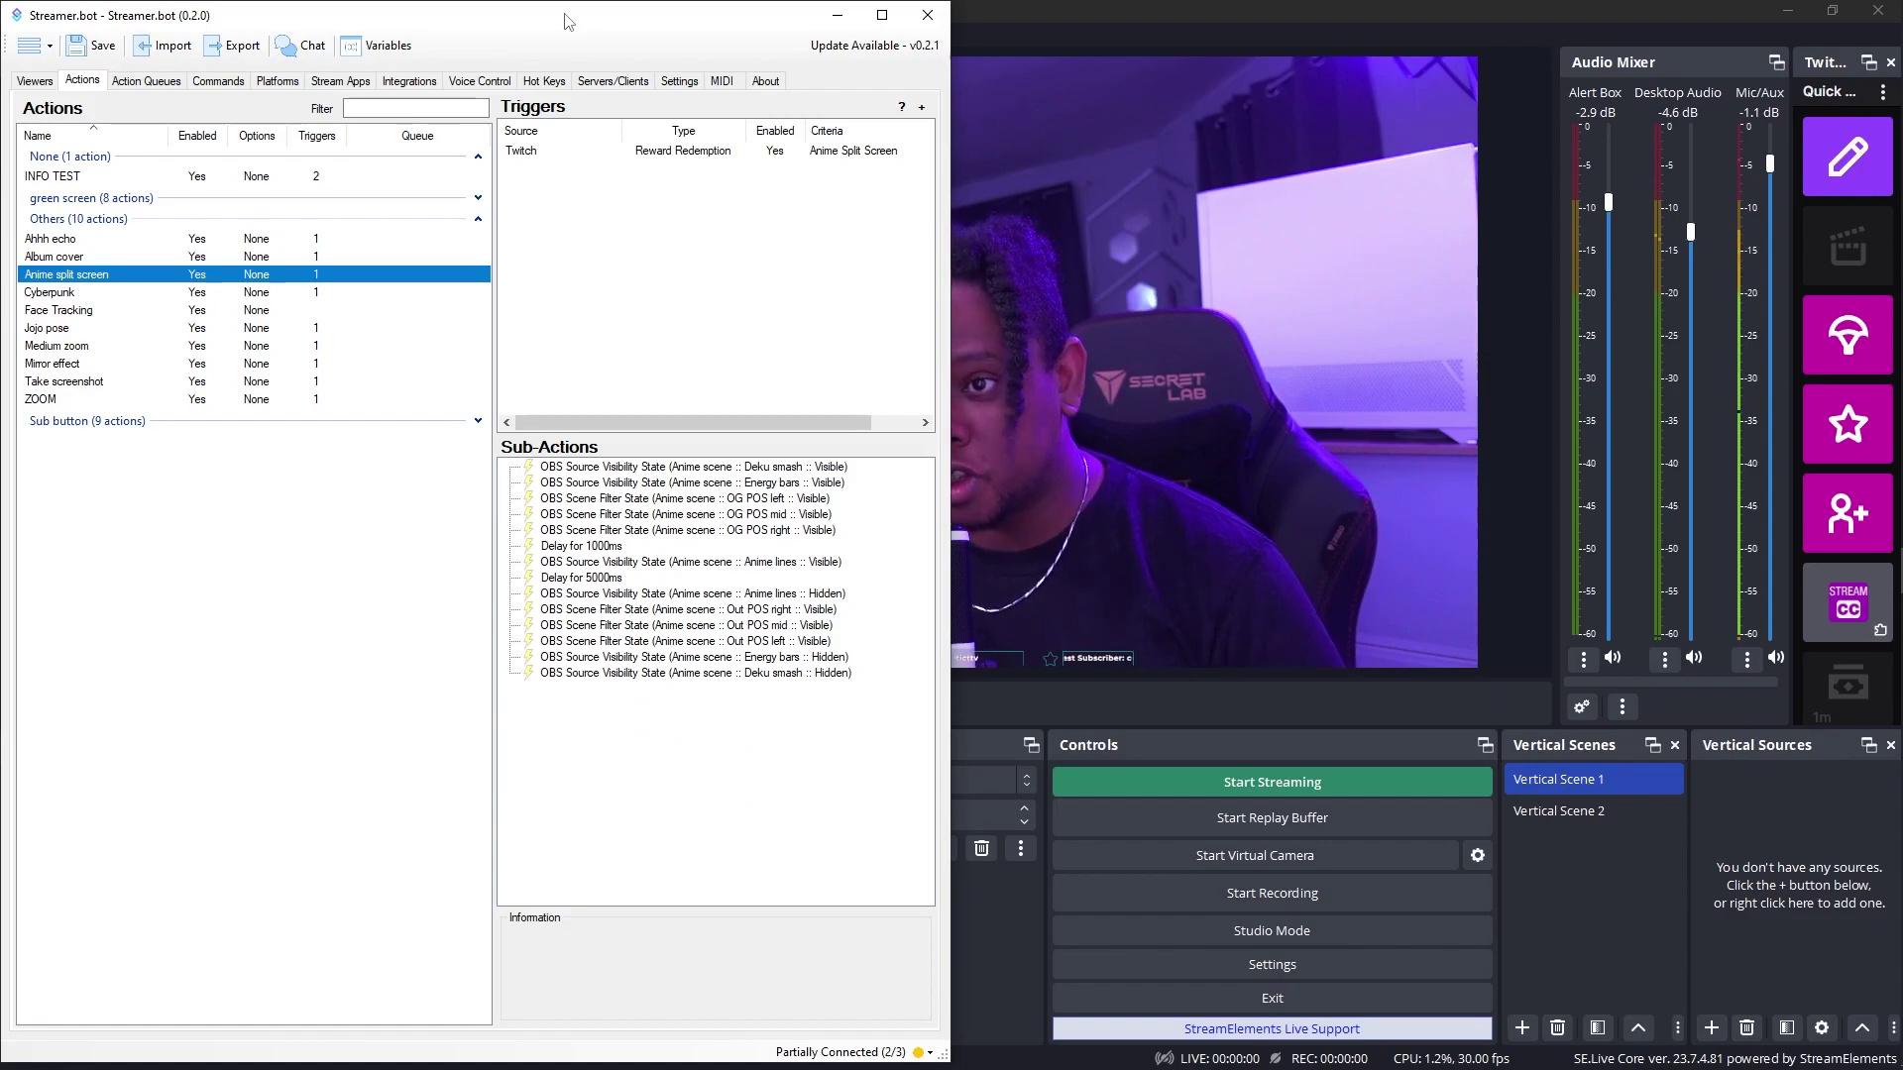
left_click_drag(568, 21, 57, 240)
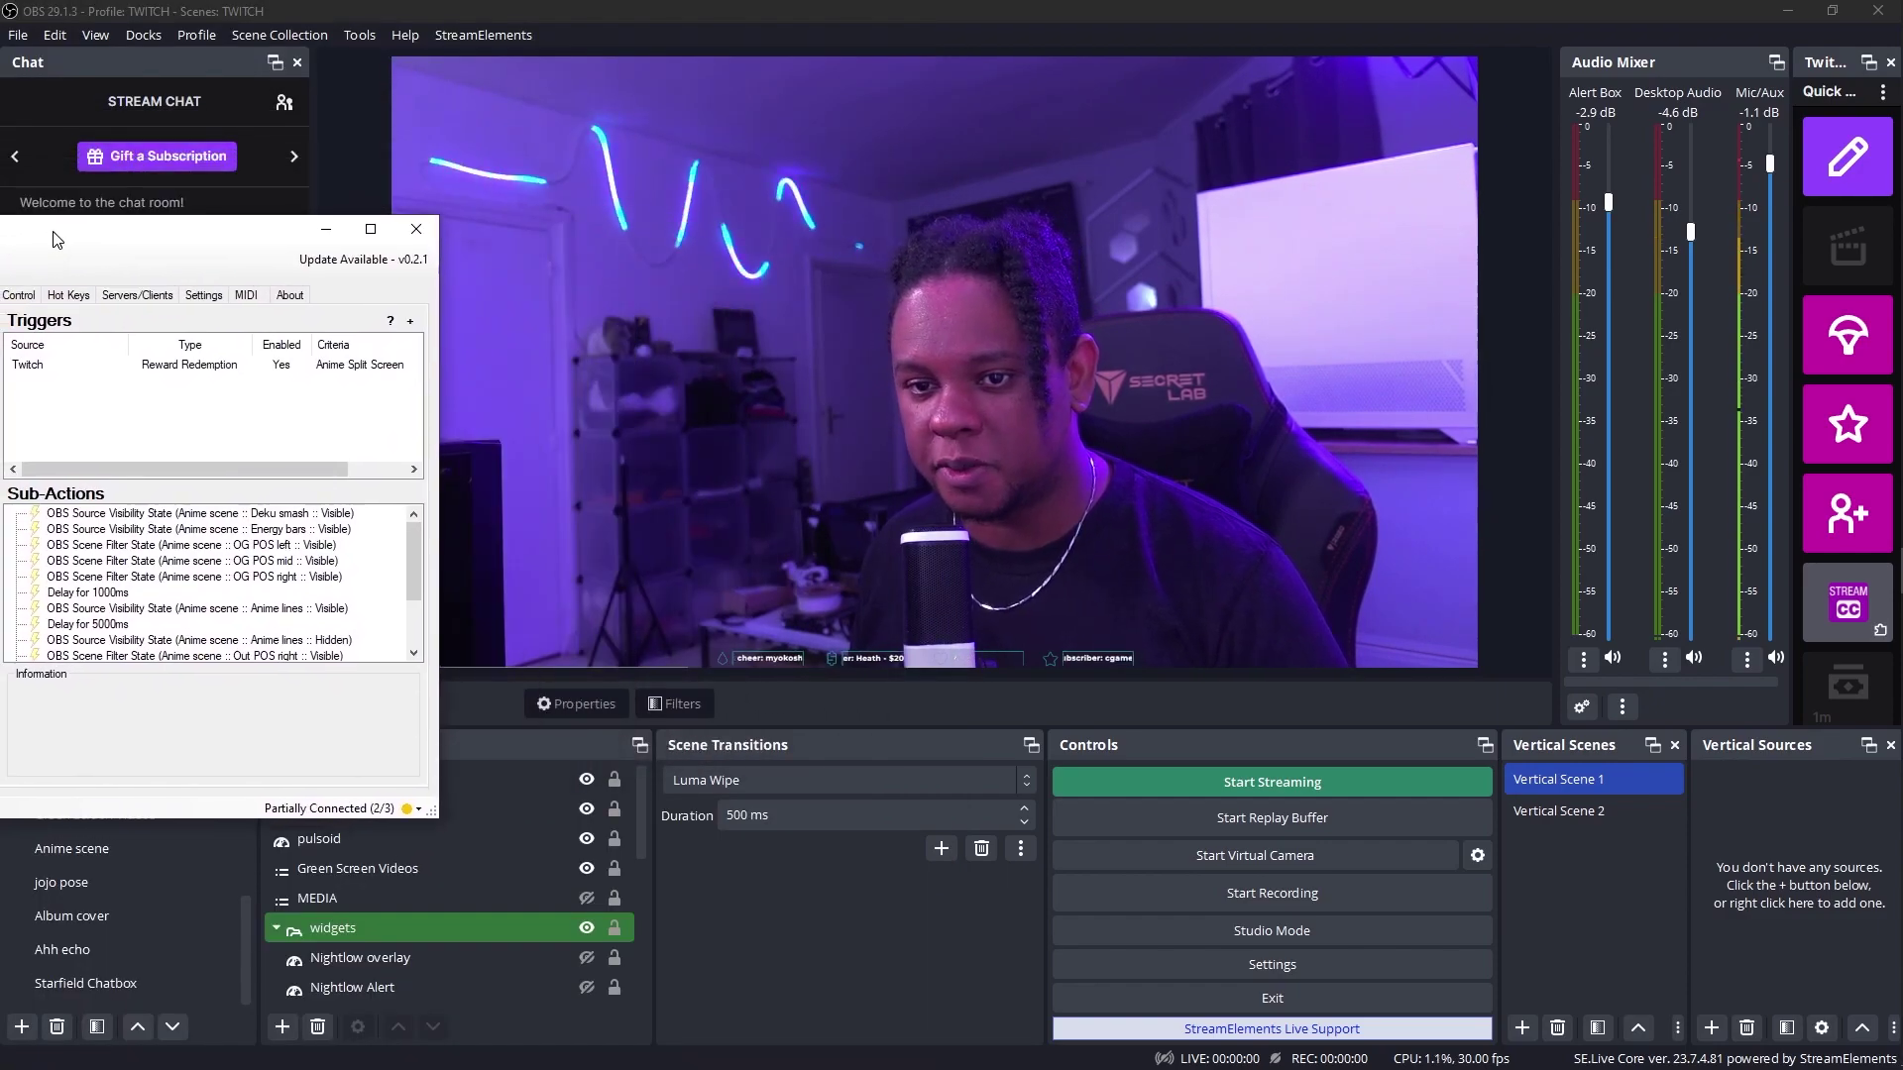
right_click(117, 370)
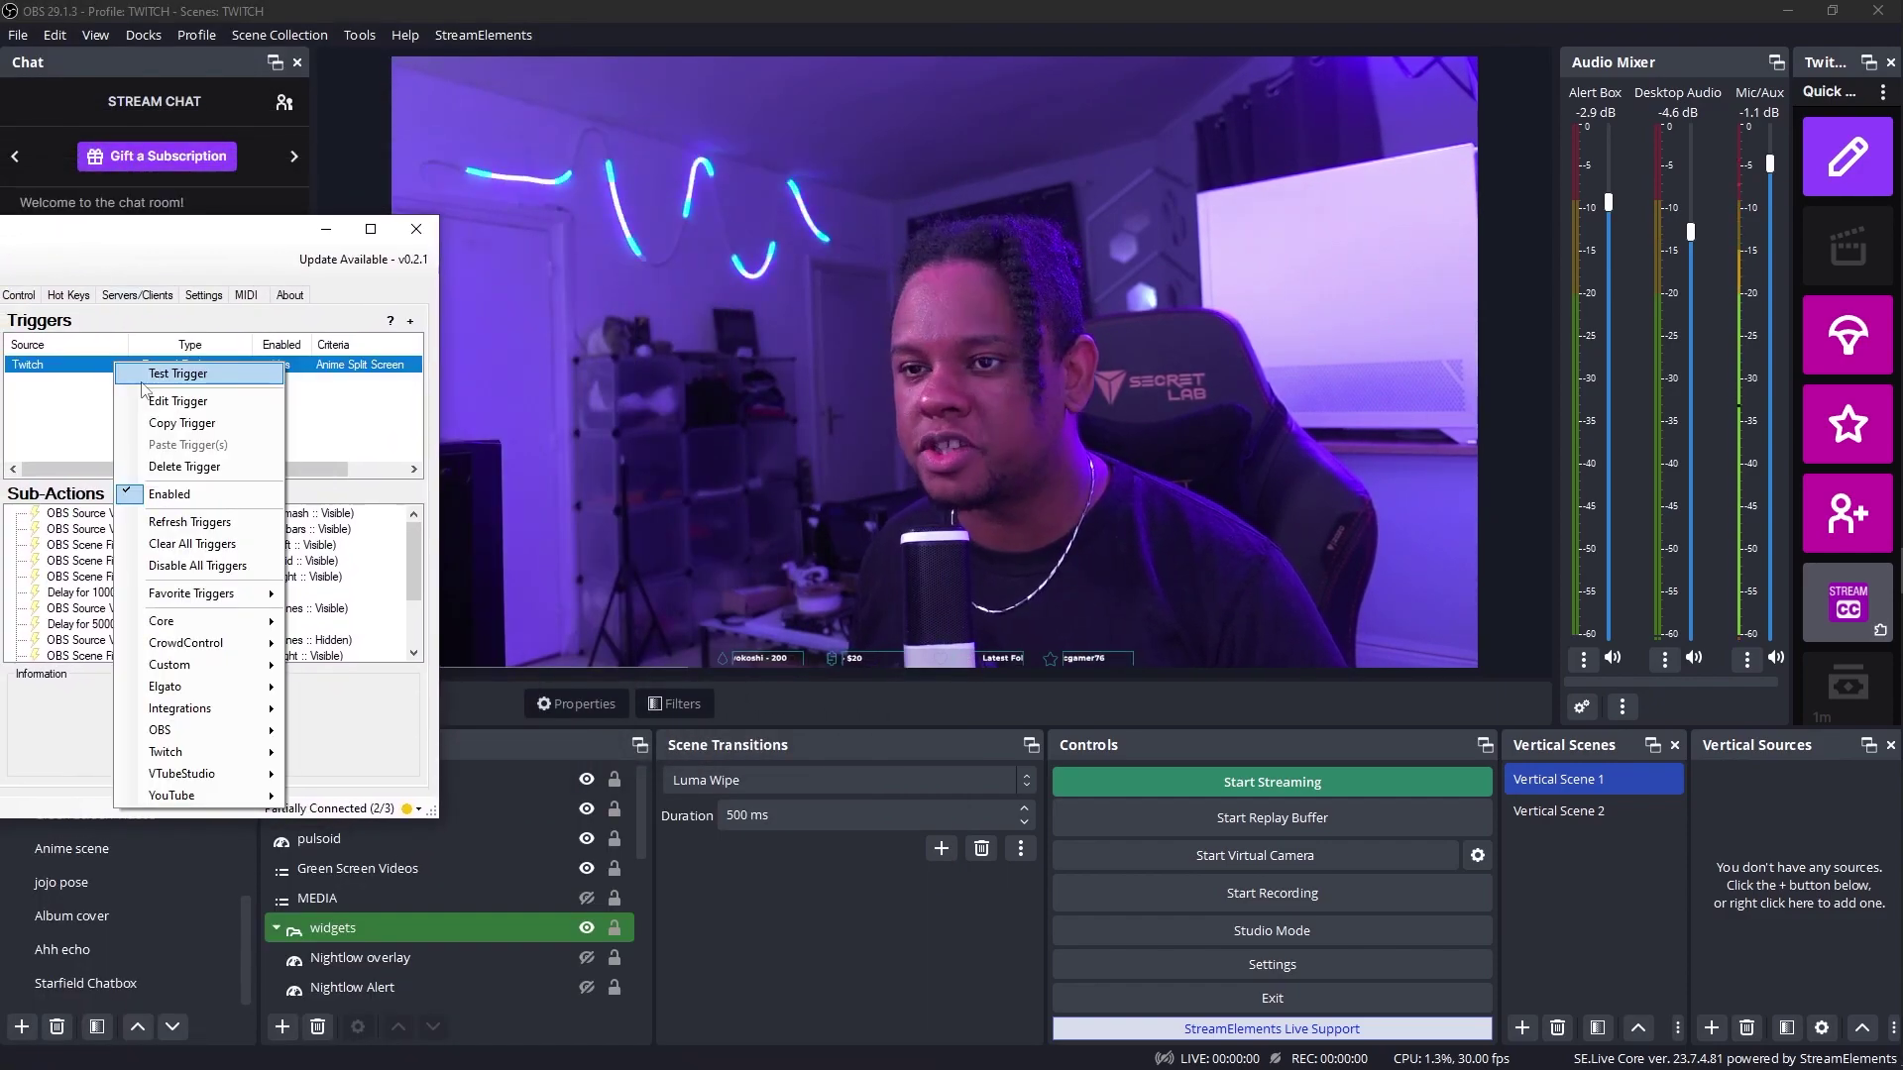
left_click(149, 373)
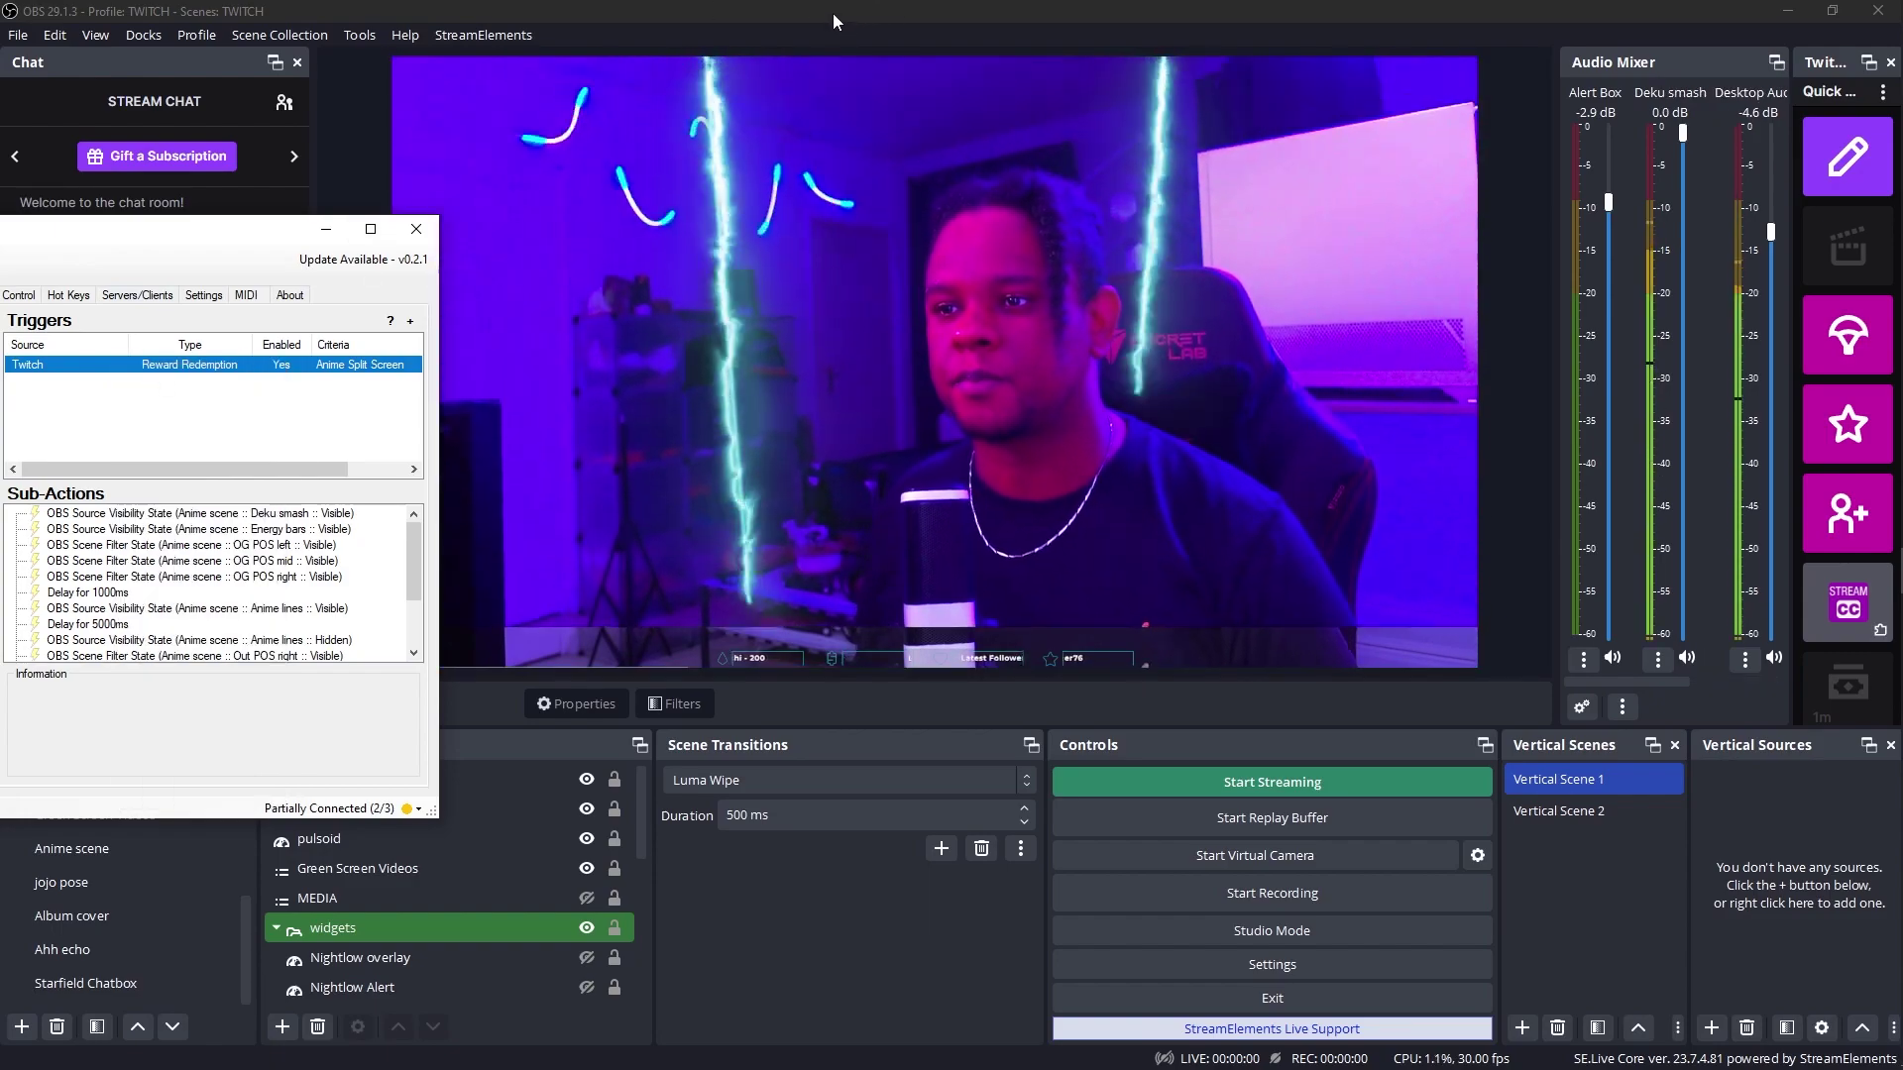
left_click(832, 14)
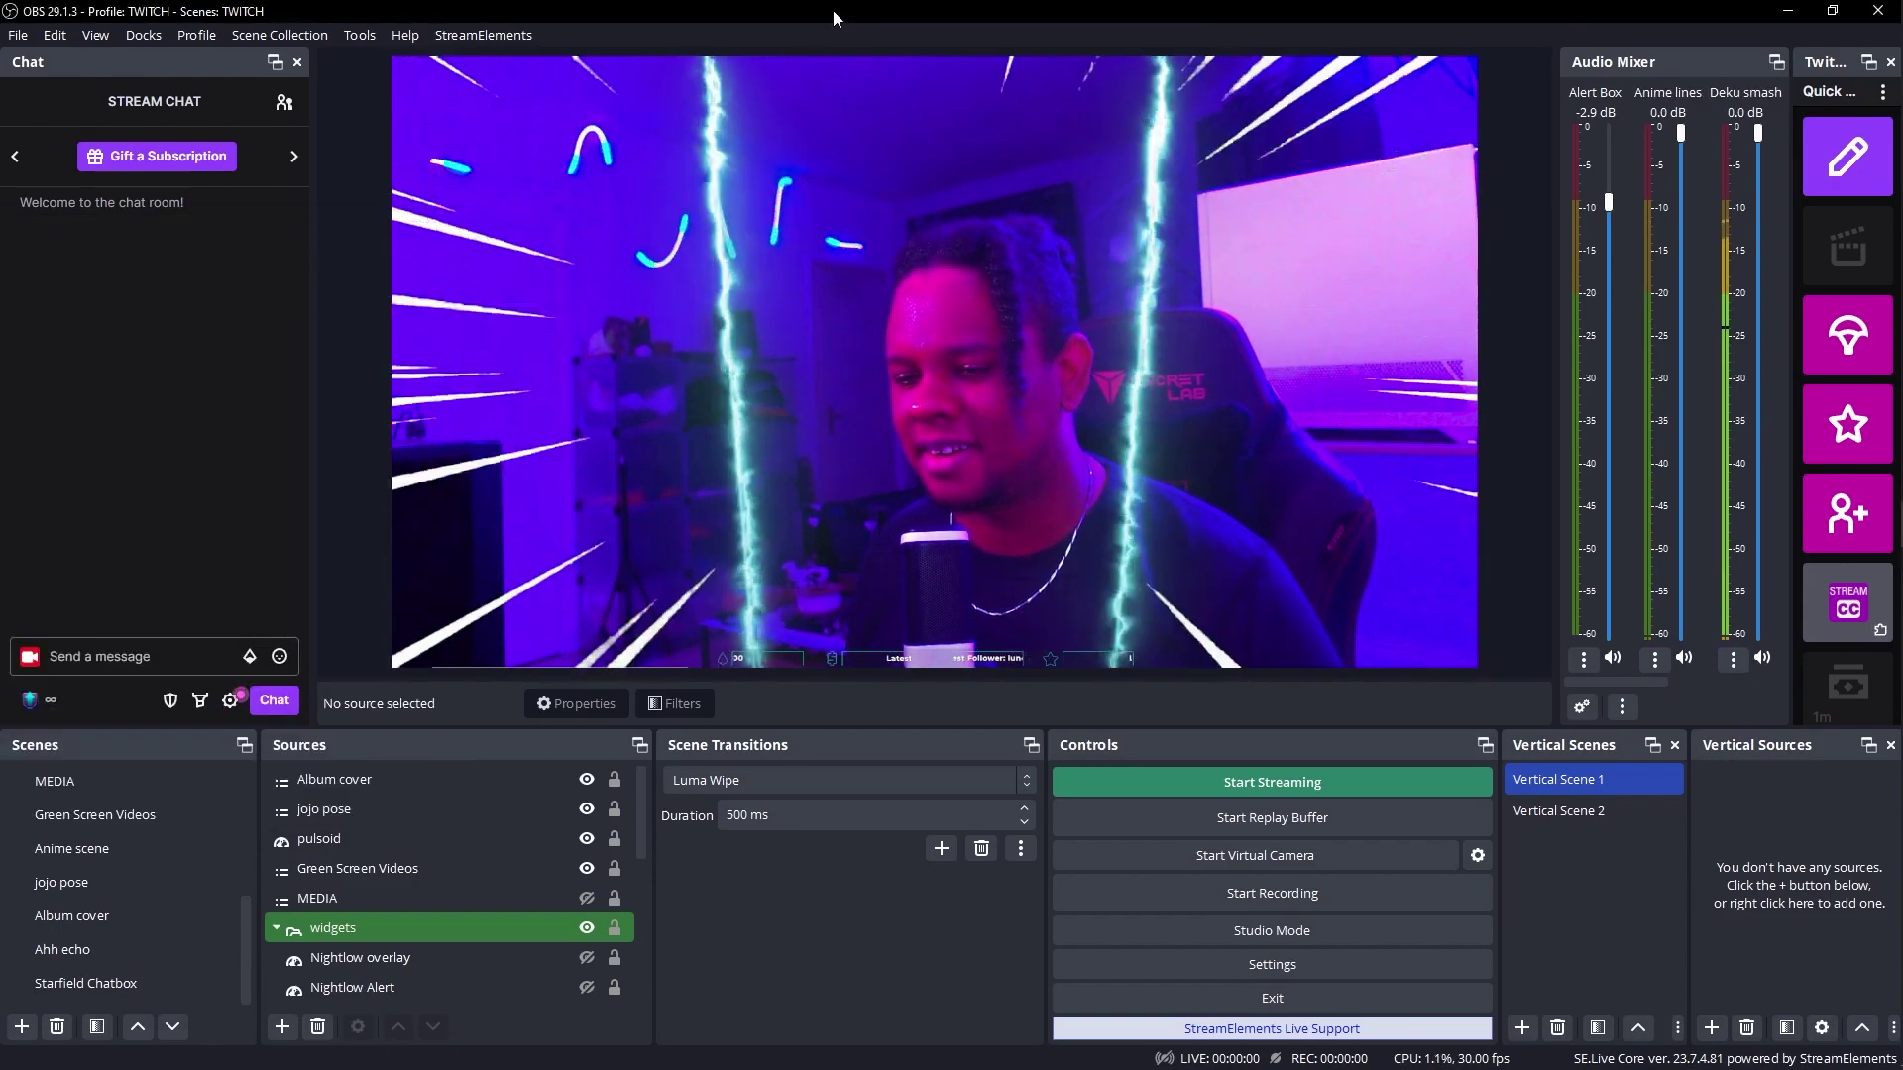
- Step through the Ahh echo, jojo pose and Anime scenes in OBS
left_click(228, 952)
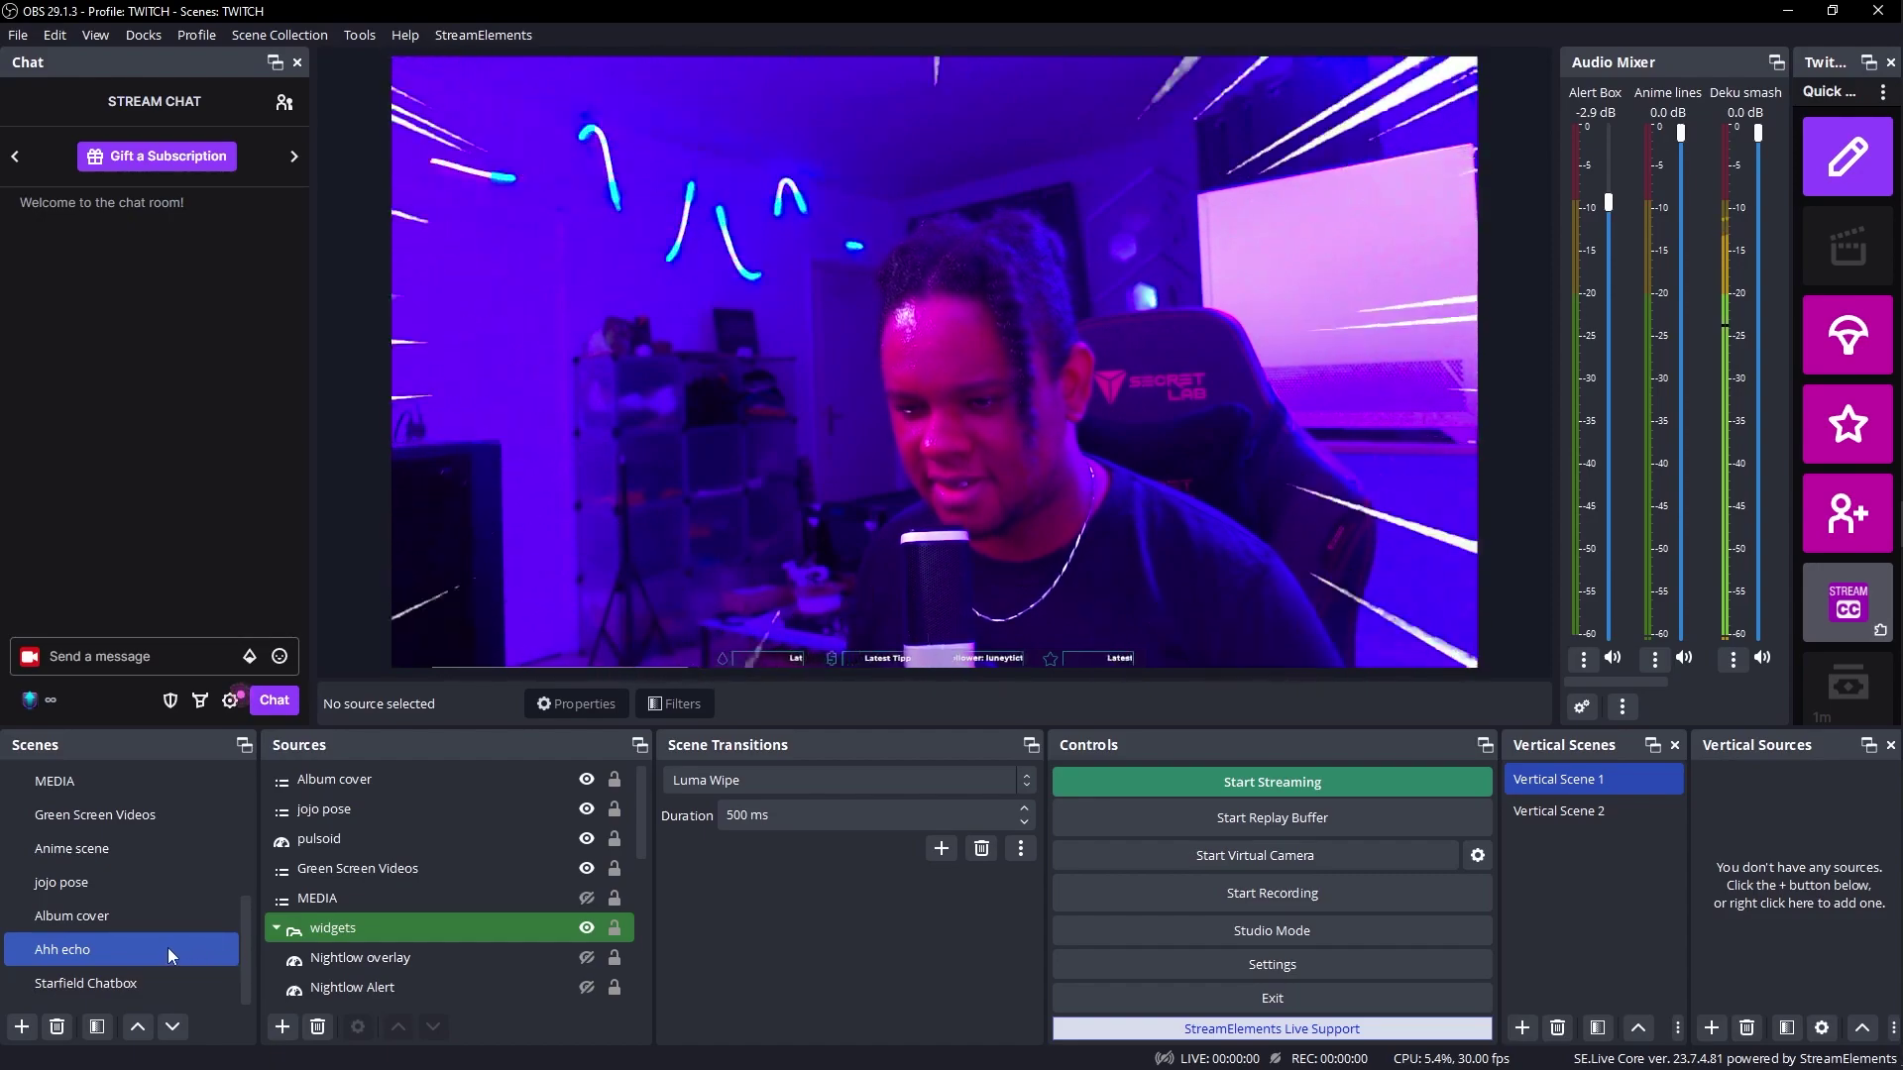
left_click(152, 872)
left_click(128, 854)
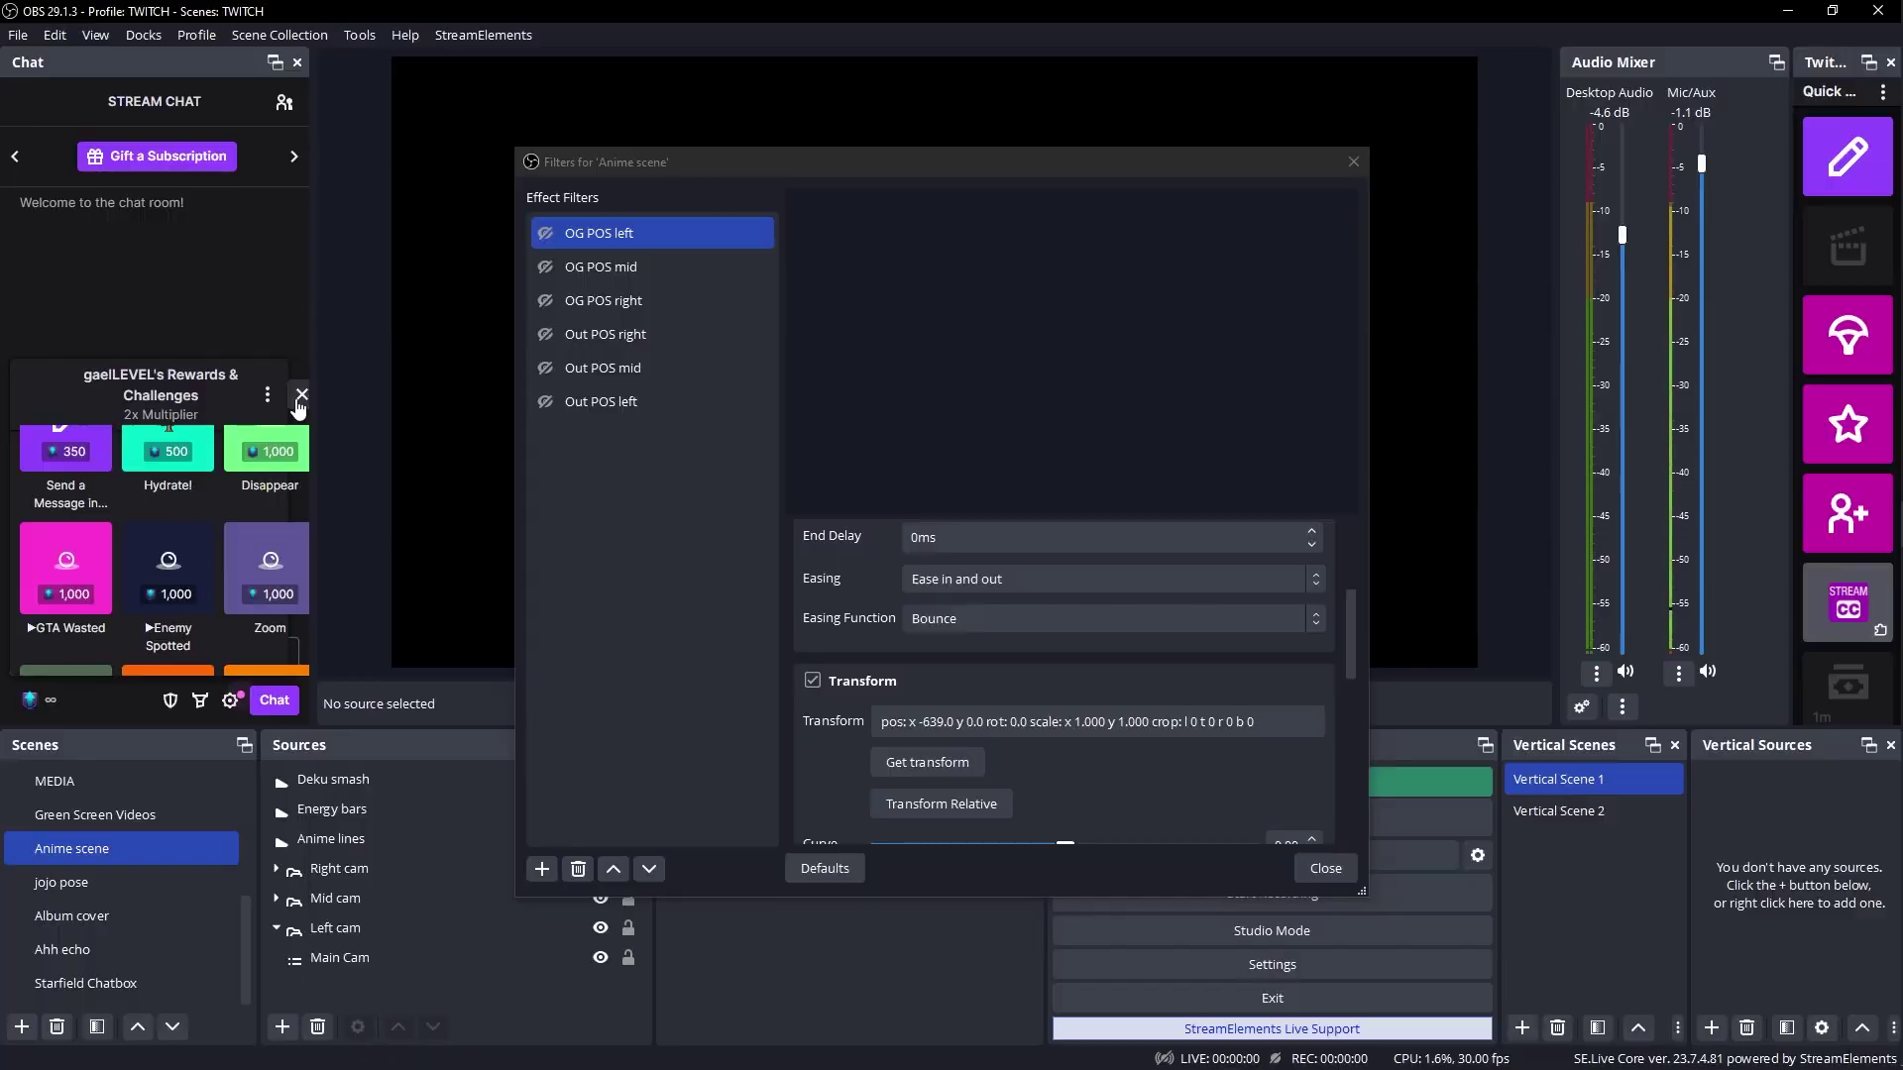
- Dismiss the rewards panel, switch to the FULL scene, and close the Anime scene's Filters dialog
left_click(301, 397)
scroll(82, 882, "up", 3)
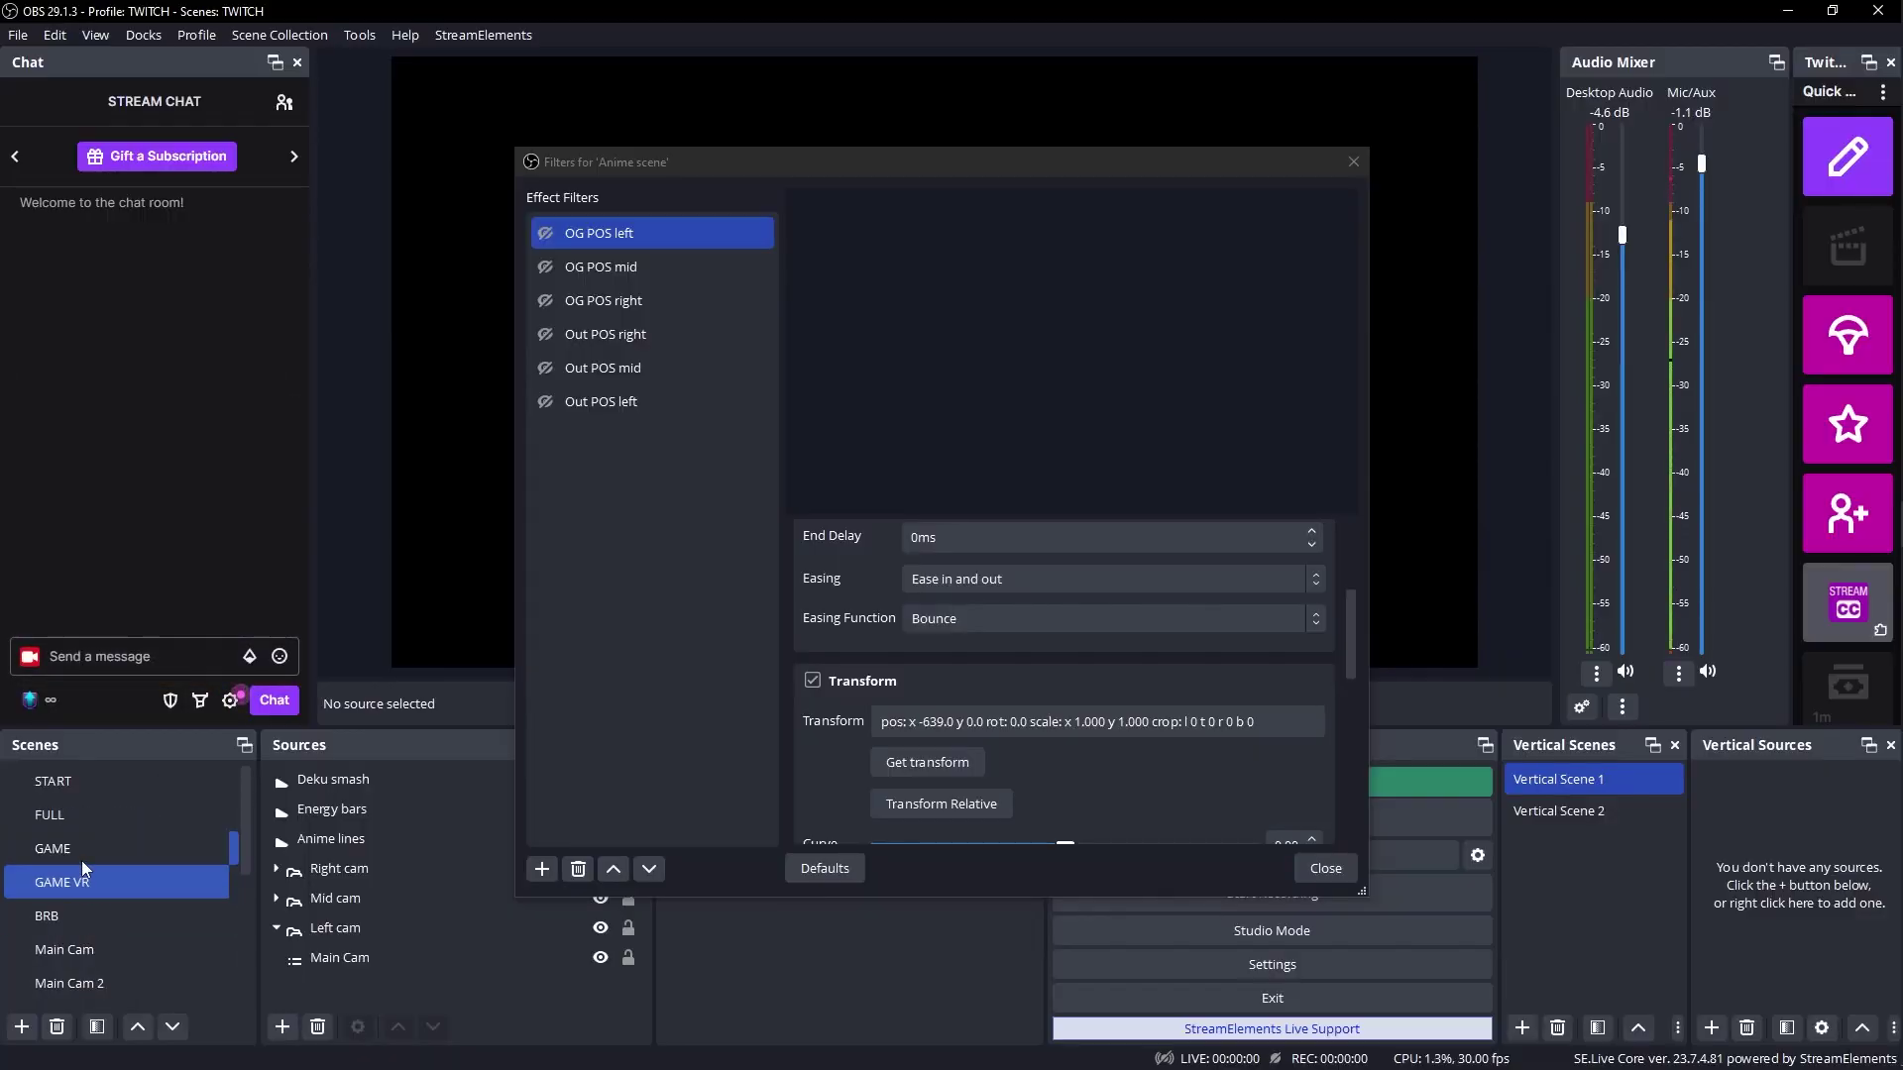
left_click(57, 816)
left_click(1346, 866)
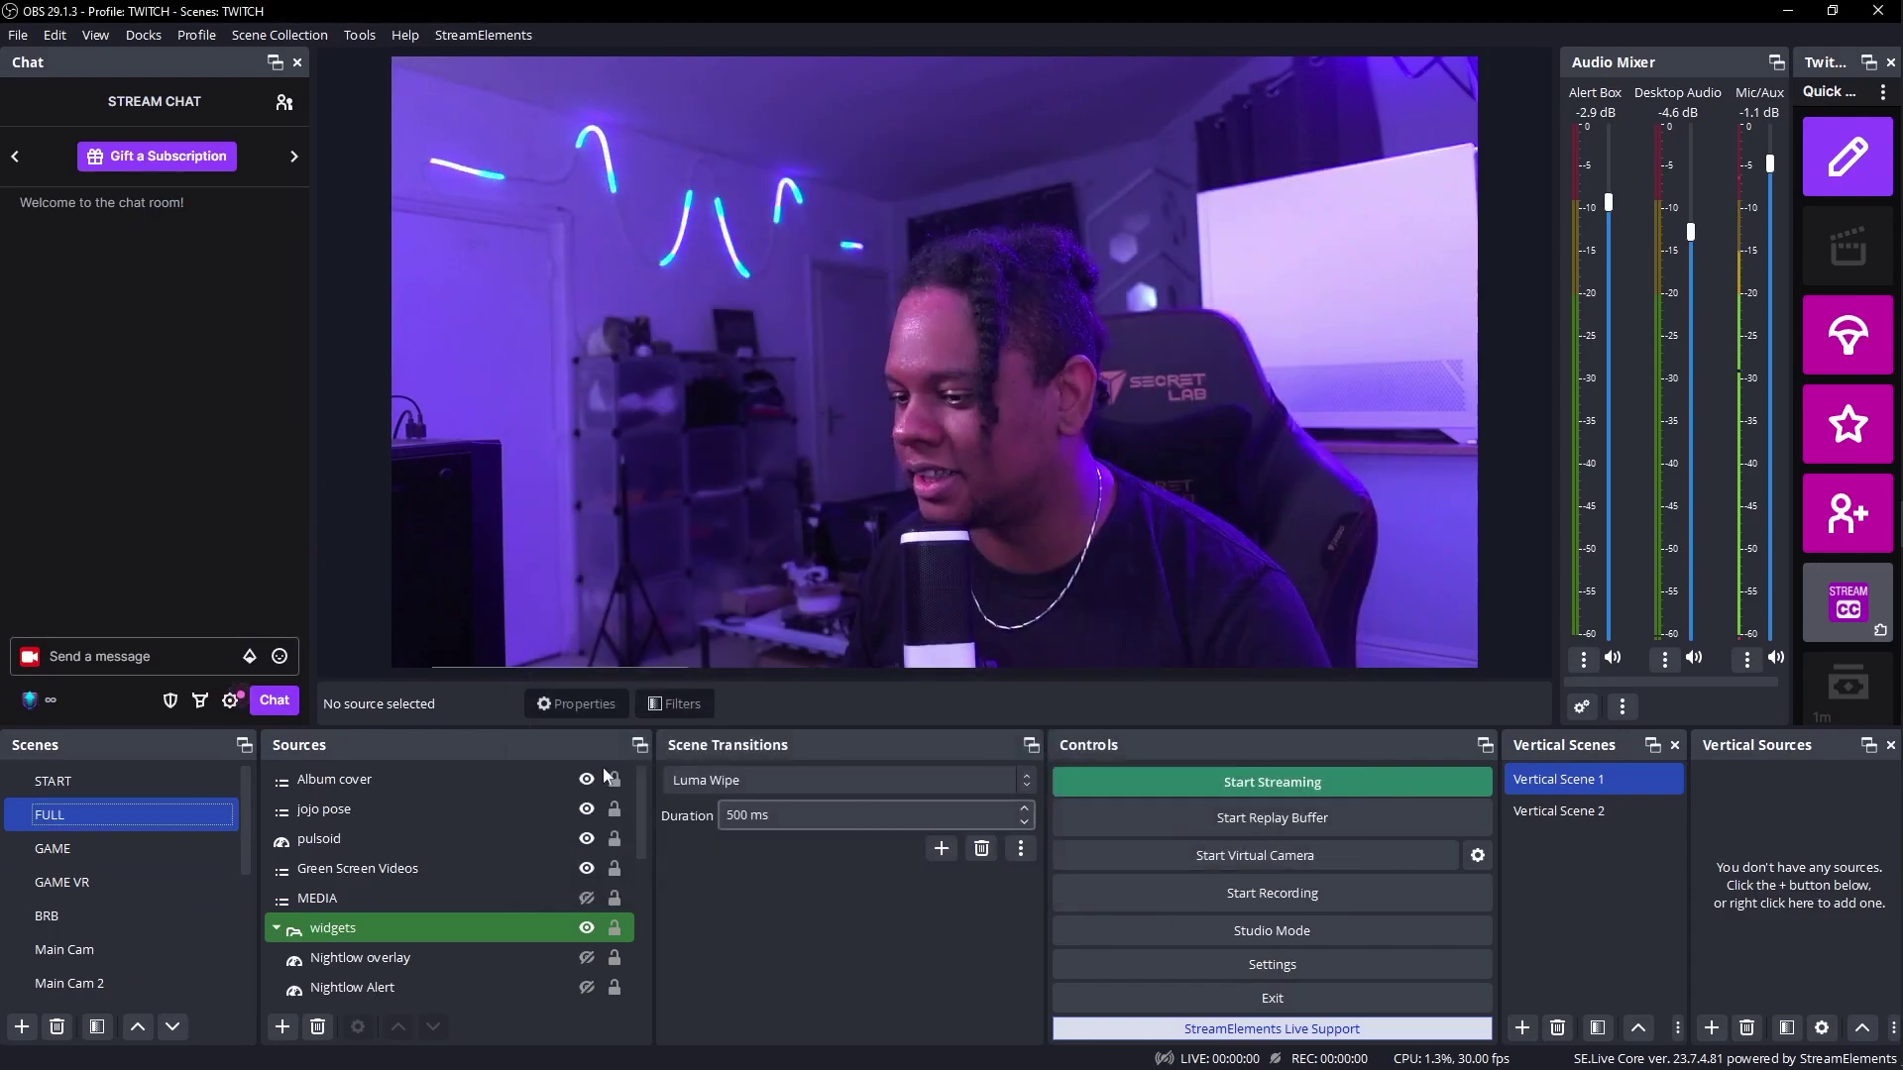